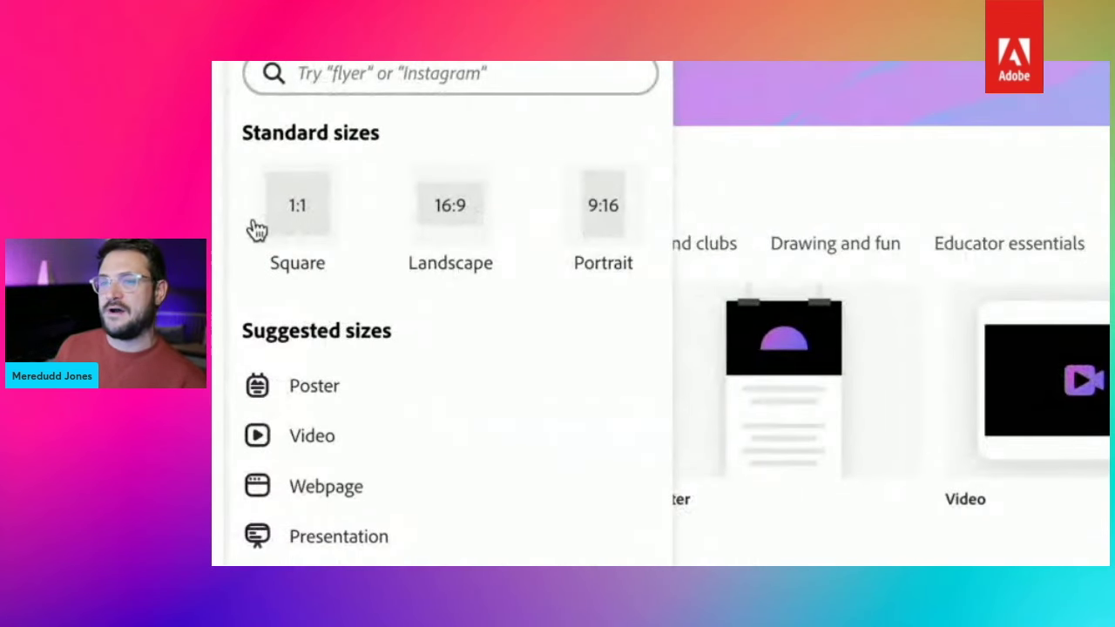
# - Create a square 1:1 design and search the stock videos for "drum kit"
pyautogui.click(299, 219)
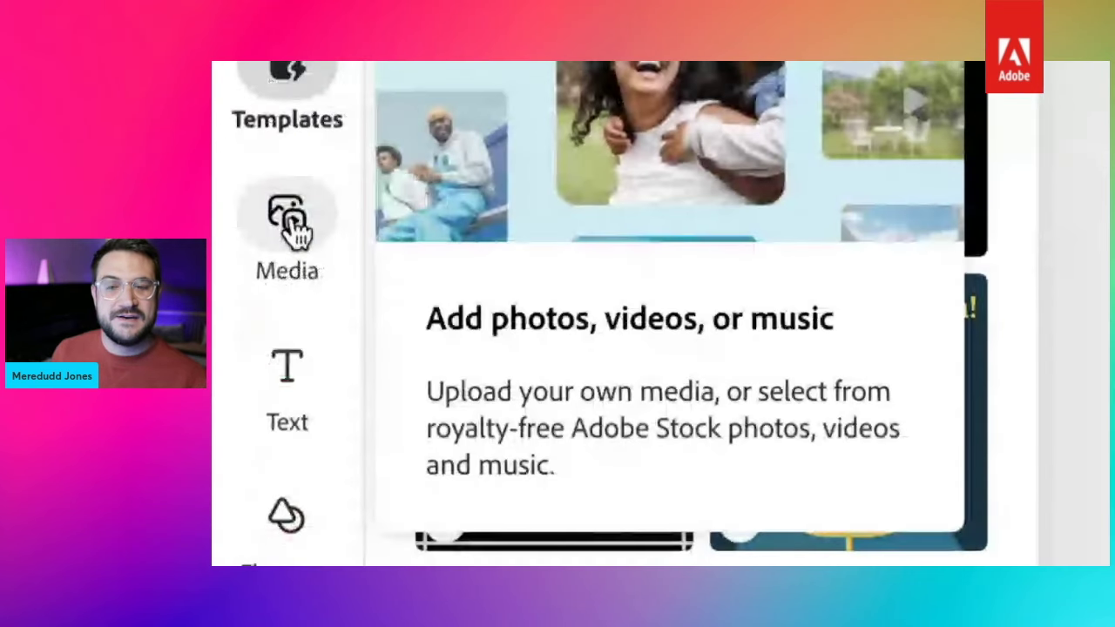
pyautogui.click(291, 225)
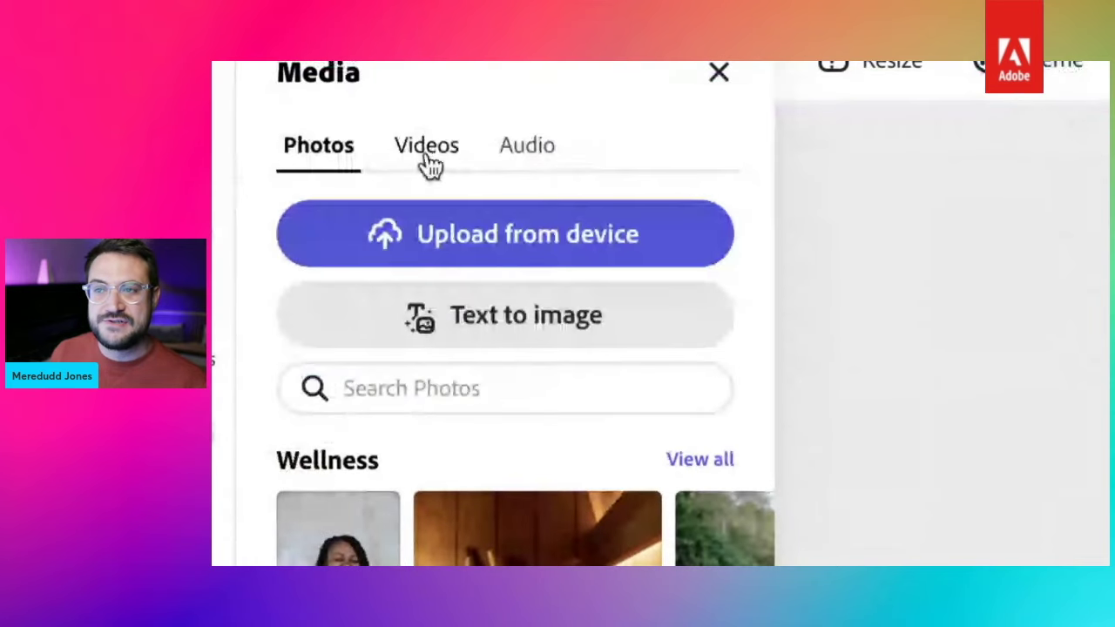
pyautogui.click(427, 156)
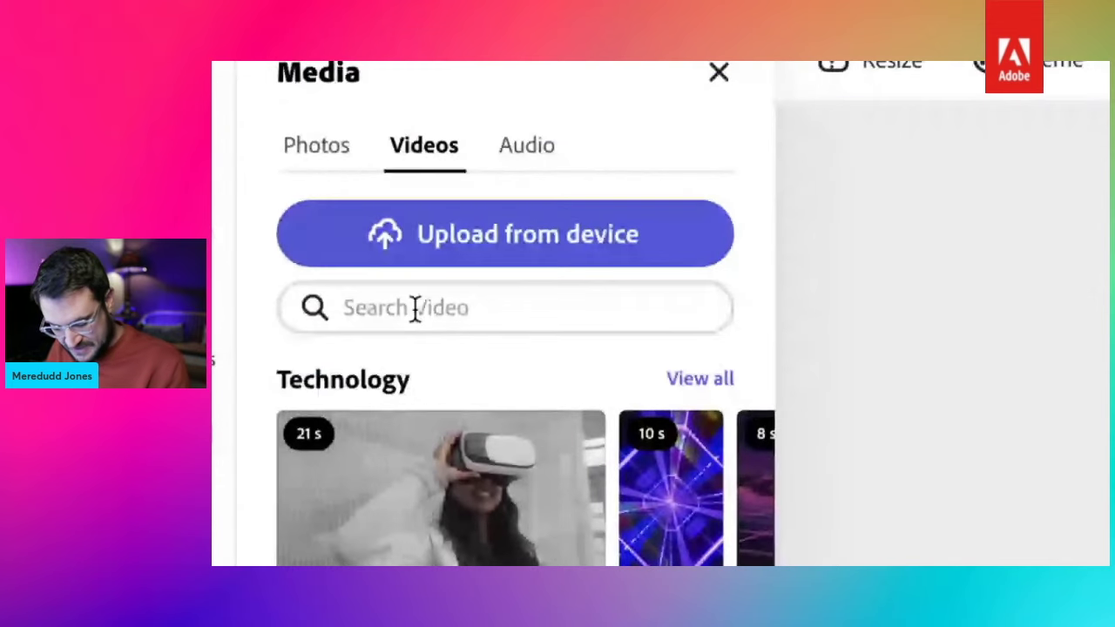
pyautogui.click(416, 309)
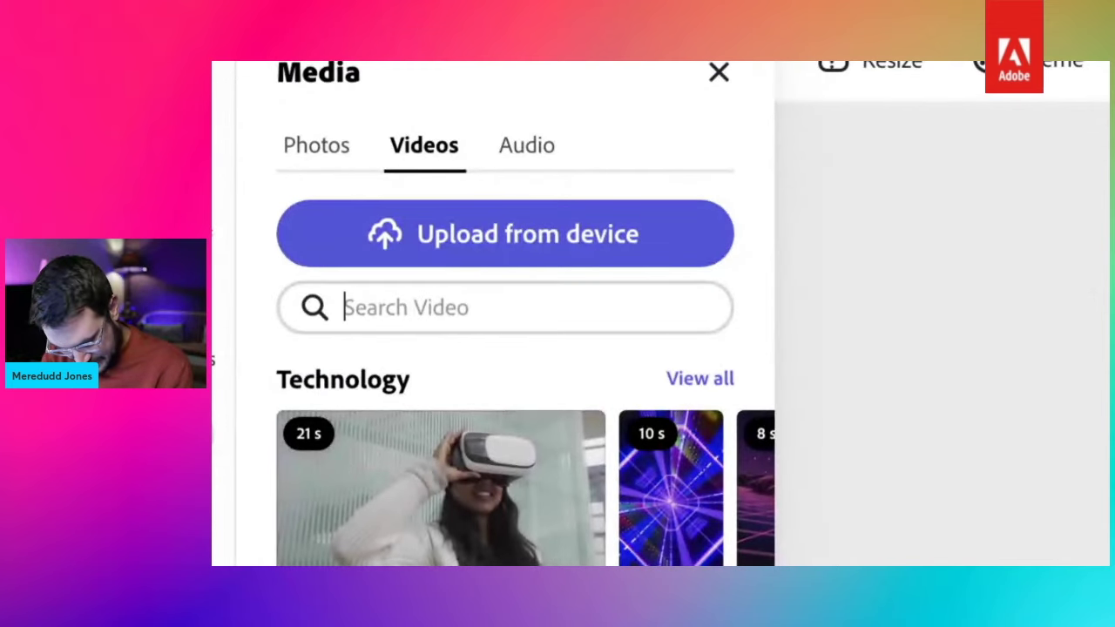
pyautogui.write('drum kit')
pyautogui.press('Return')
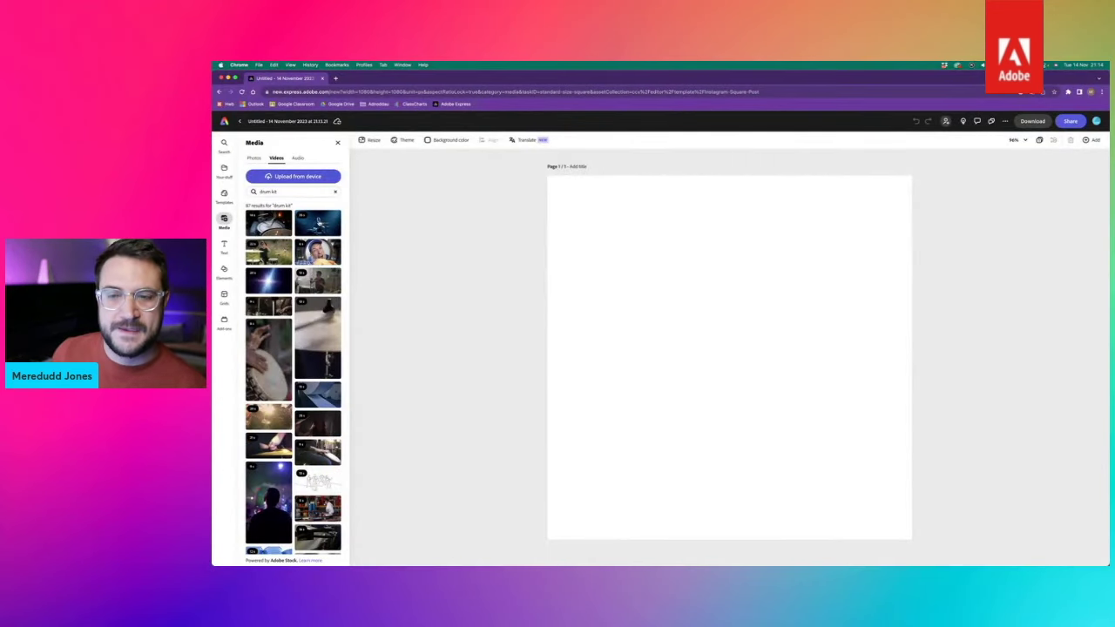
# - Add the stock clip of a drummer in blue light and enlarge it to fill the square page
pyautogui.click(269, 502)
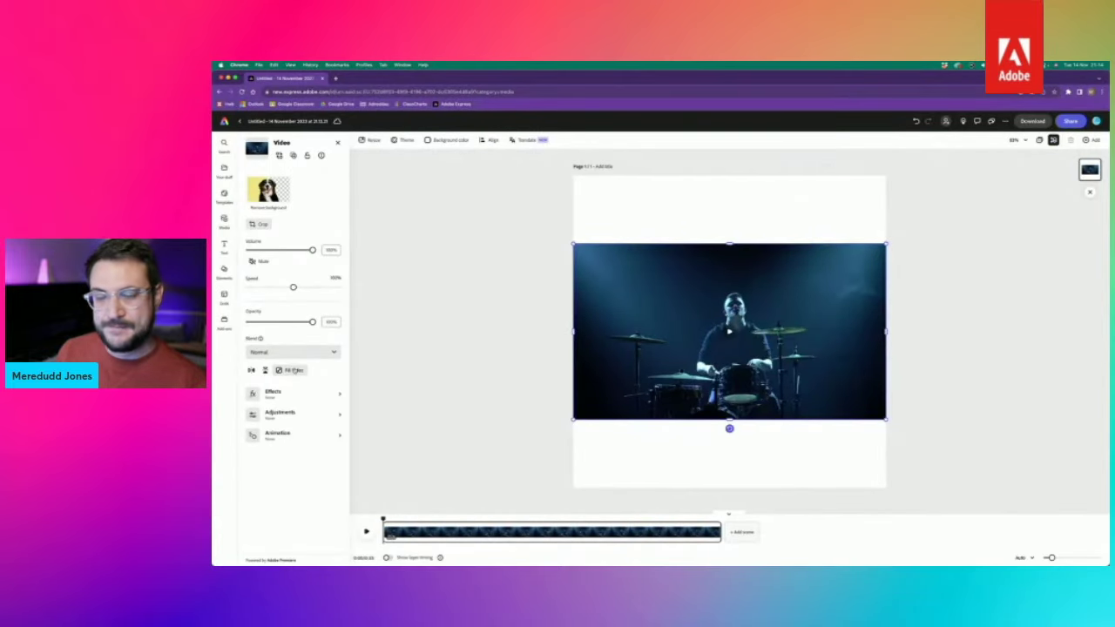
pyautogui.click(293, 370)
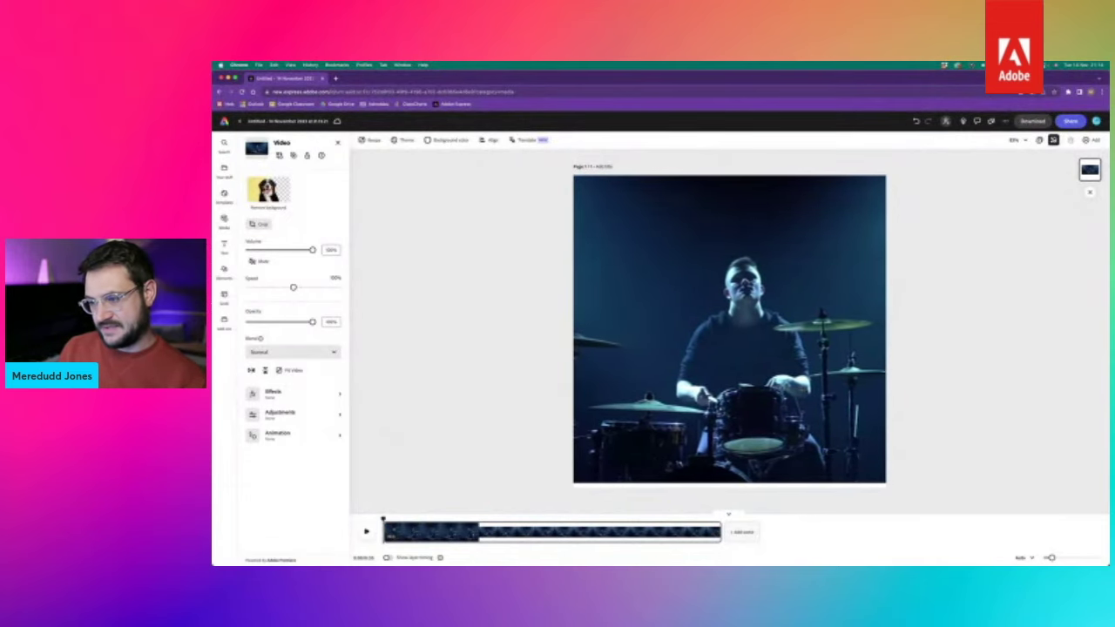
pyautogui.click(735, 326)
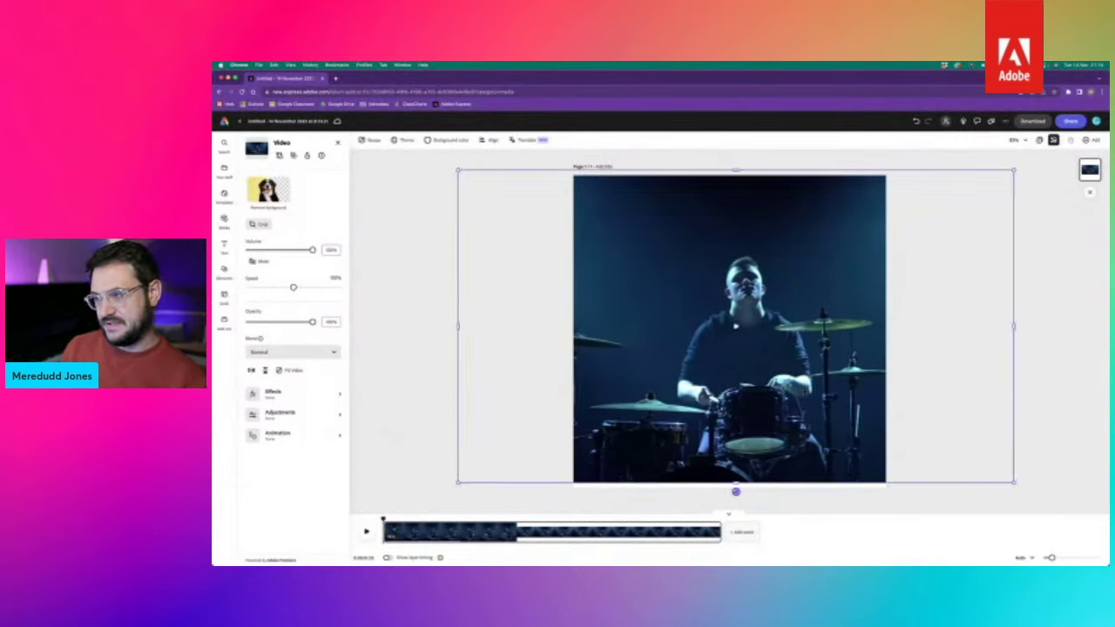
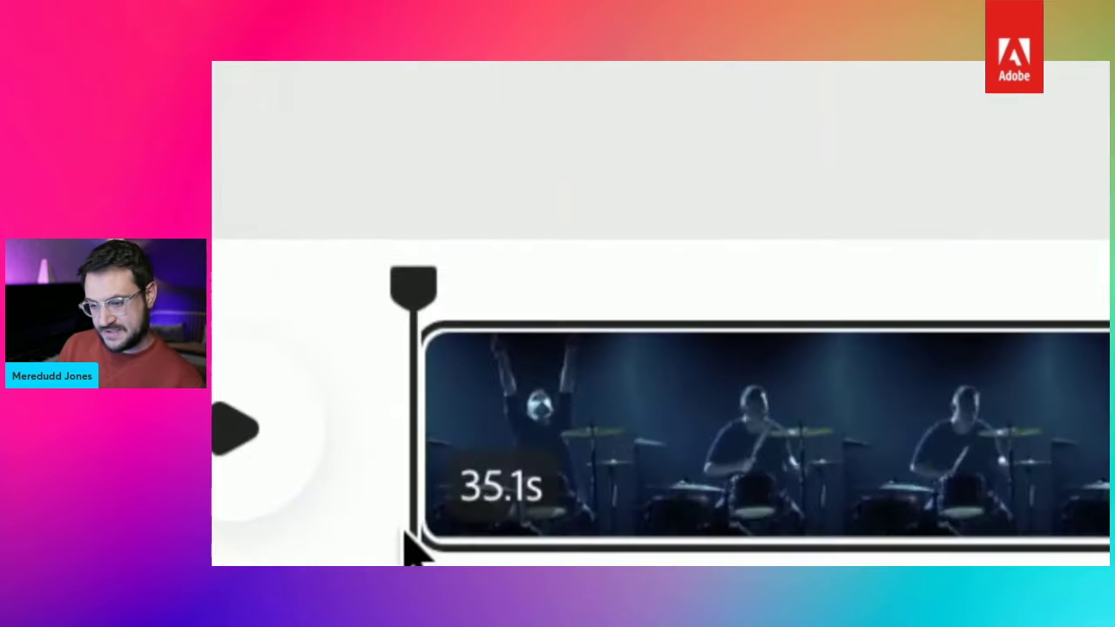
# - Split the drummer clip at about 0:15 and delete the second part
pyautogui.moveTo(389, 538)
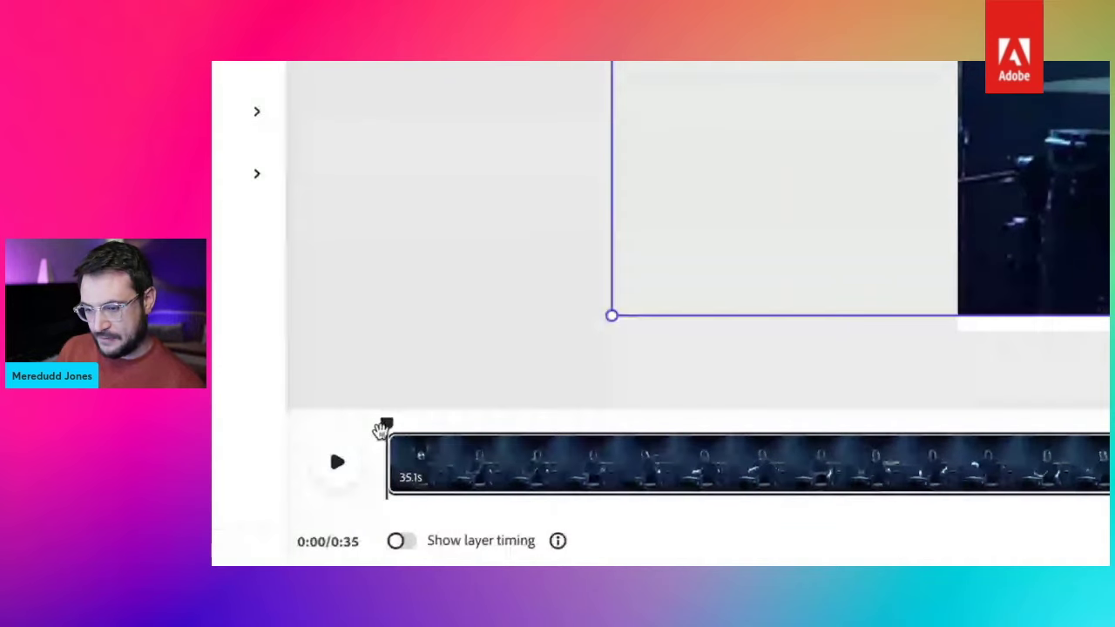
pyautogui.moveTo(385, 427); pyautogui.dragTo(818, 427)
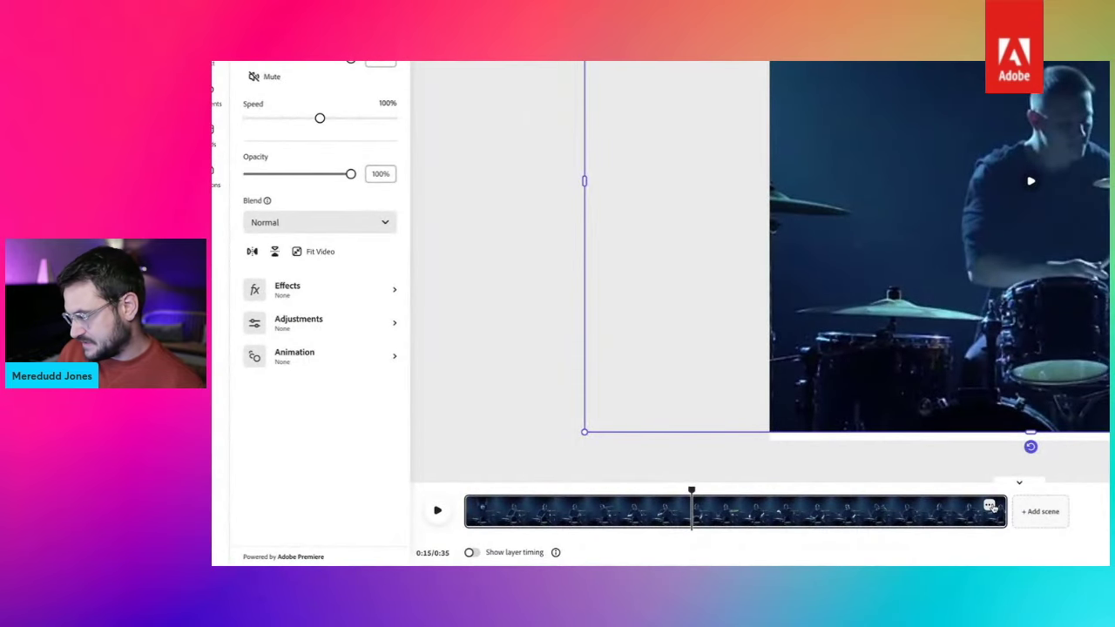
pyautogui.click(990, 506)
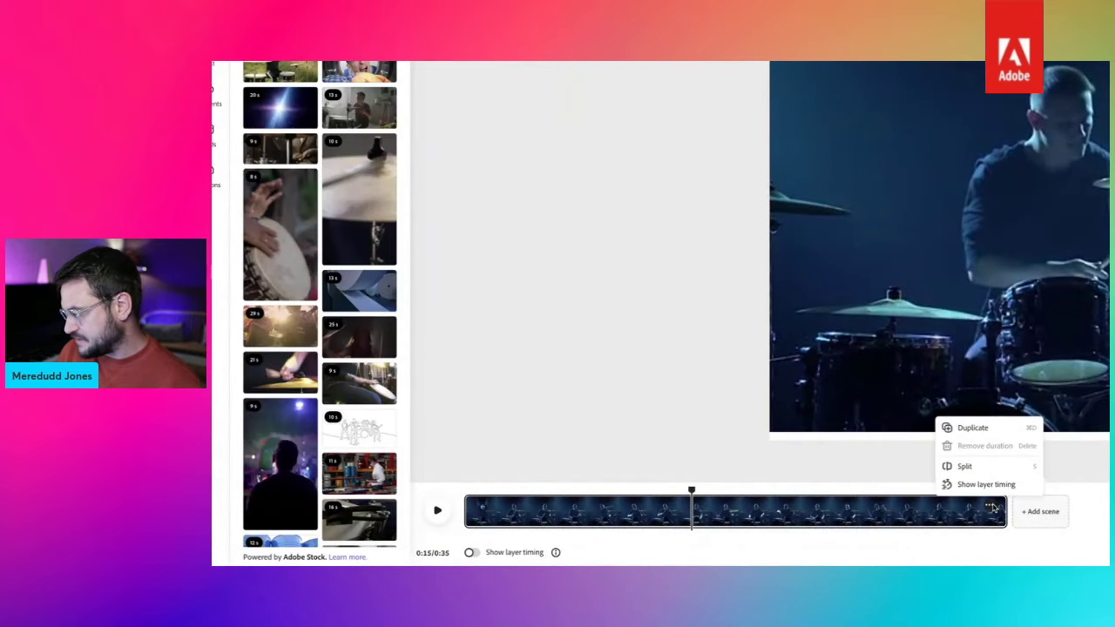
pyautogui.click(964, 468)
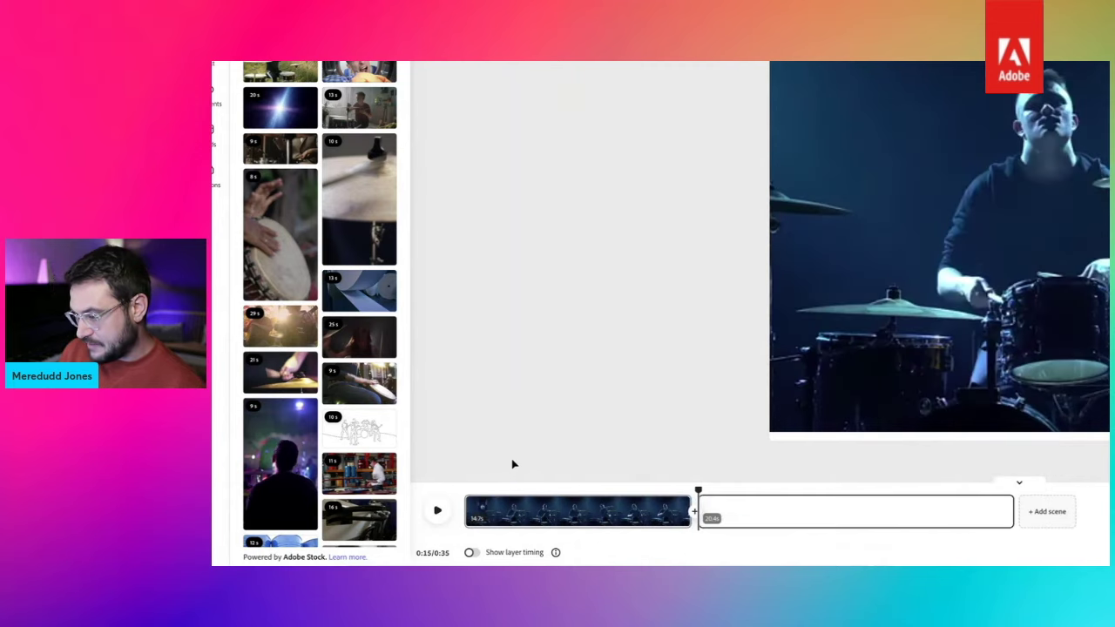
pyautogui.click(799, 513)
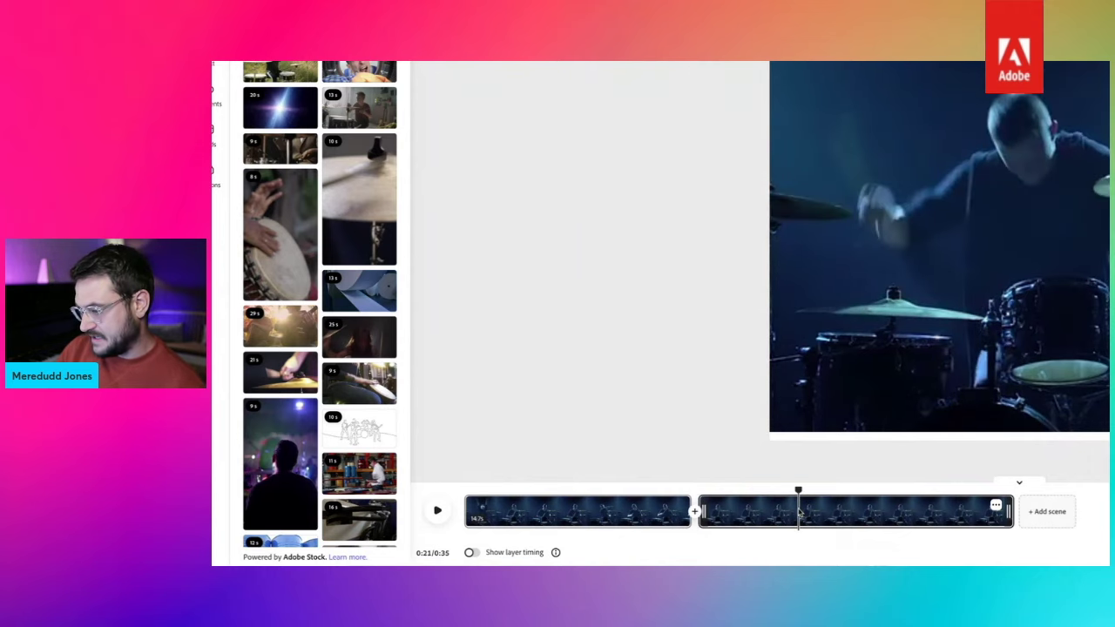
pyautogui.press('Delete')
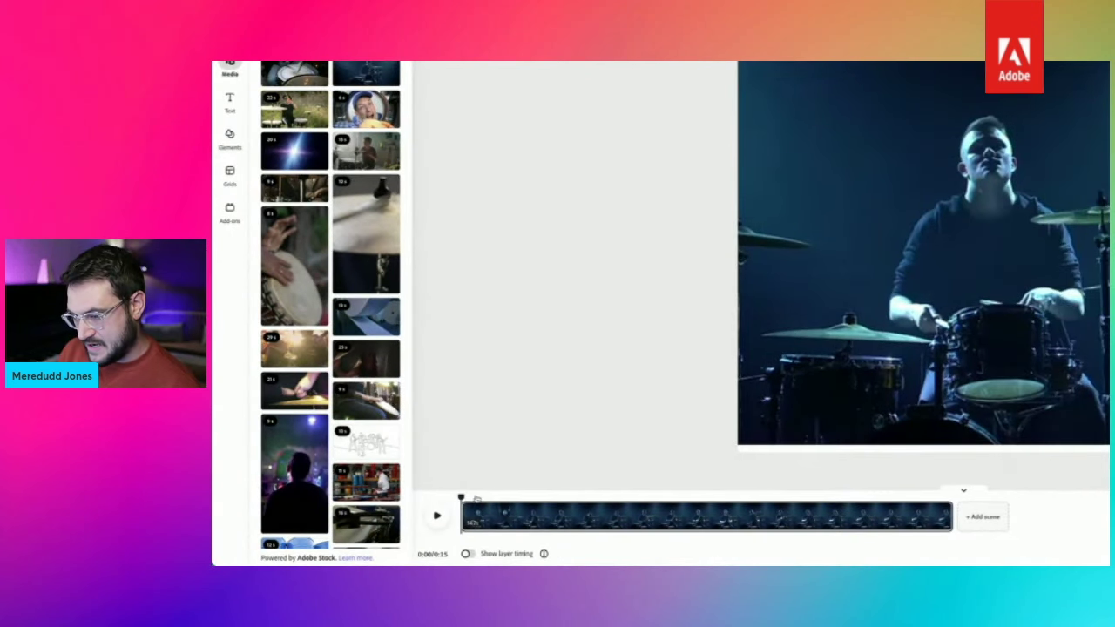
# - Duplicate the drummer video layer and align the copy horizontally over the original
pyautogui.moveTo(463, 496)
pyautogui.mouseDown()
pyautogui.moveTo(953, 497)
pyautogui.moveTo(461, 497)
pyautogui.mouseUp()
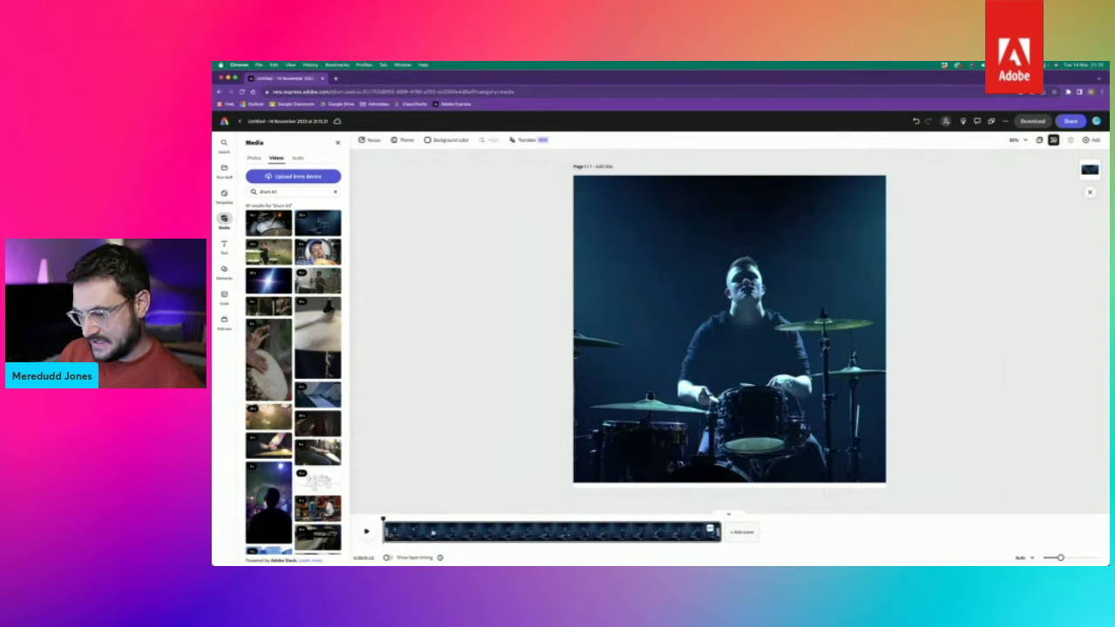
pyautogui.click(433, 531)
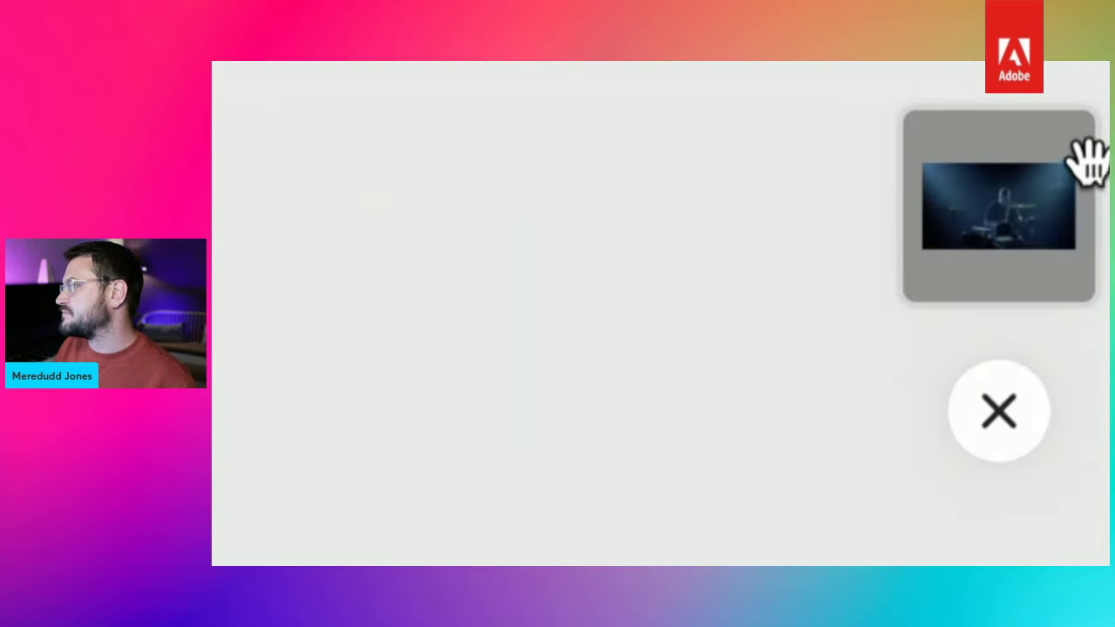
pyautogui.click(1008, 199)
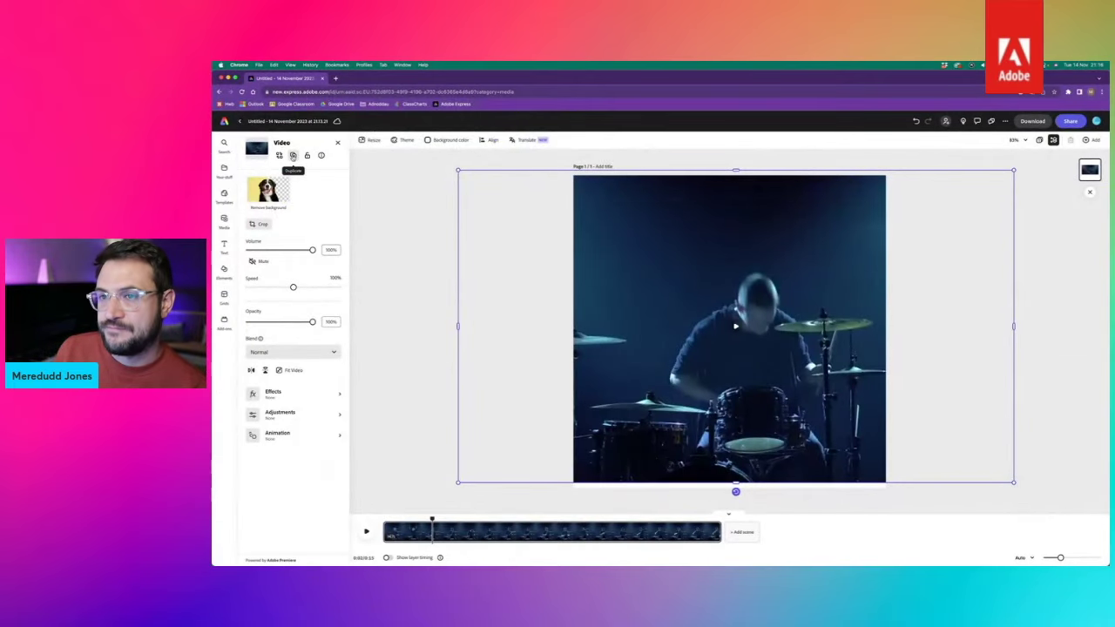
pyautogui.click(292, 155)
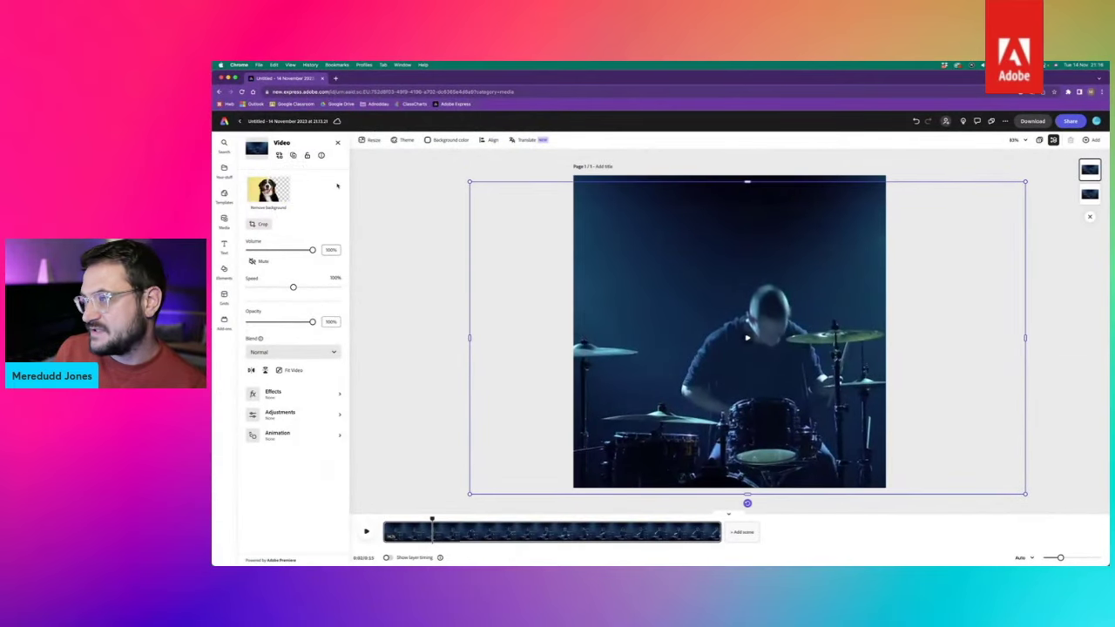
pyautogui.click(569, 299)
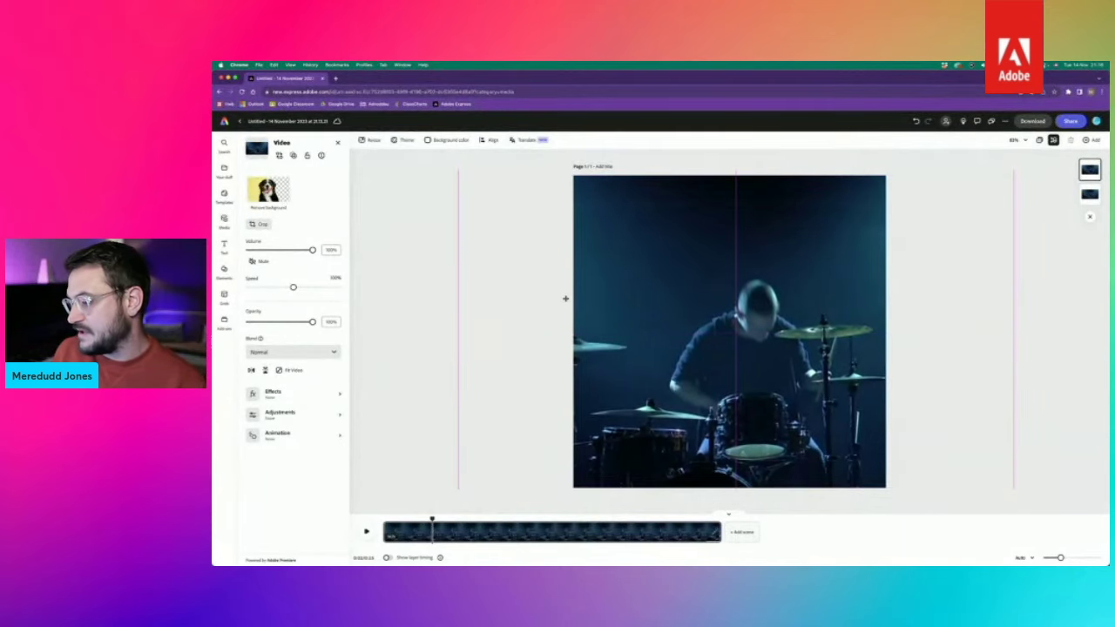
pyautogui.moveTo(549, 299); pyautogui.dragTo(545, 294)
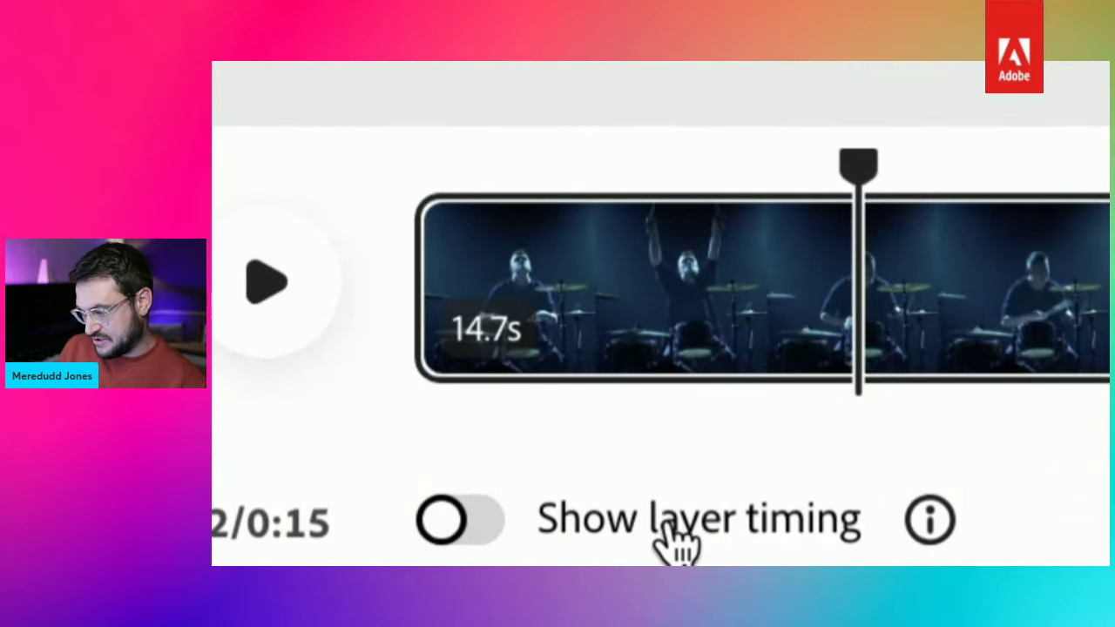
# - With layer timing shown, remove the background from the duplicated drummer video and align the cutout exactly over the original
pyautogui.click(459, 521)
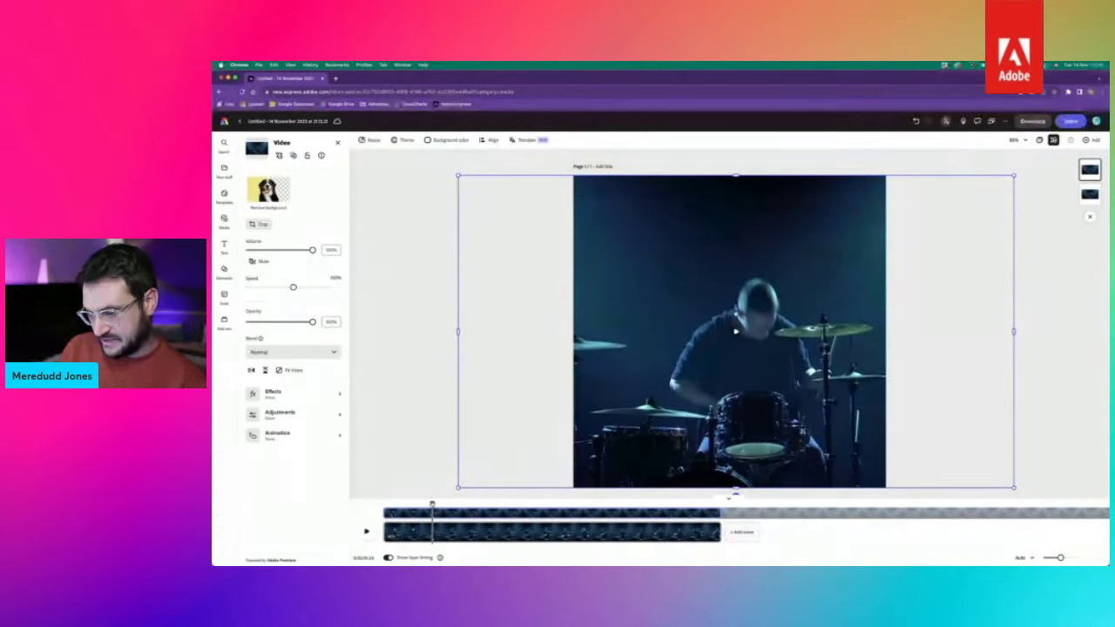
pyautogui.click(386, 507)
pyautogui.moveTo(386, 506); pyautogui.dragTo(478, 506)
pyautogui.click(736, 331)
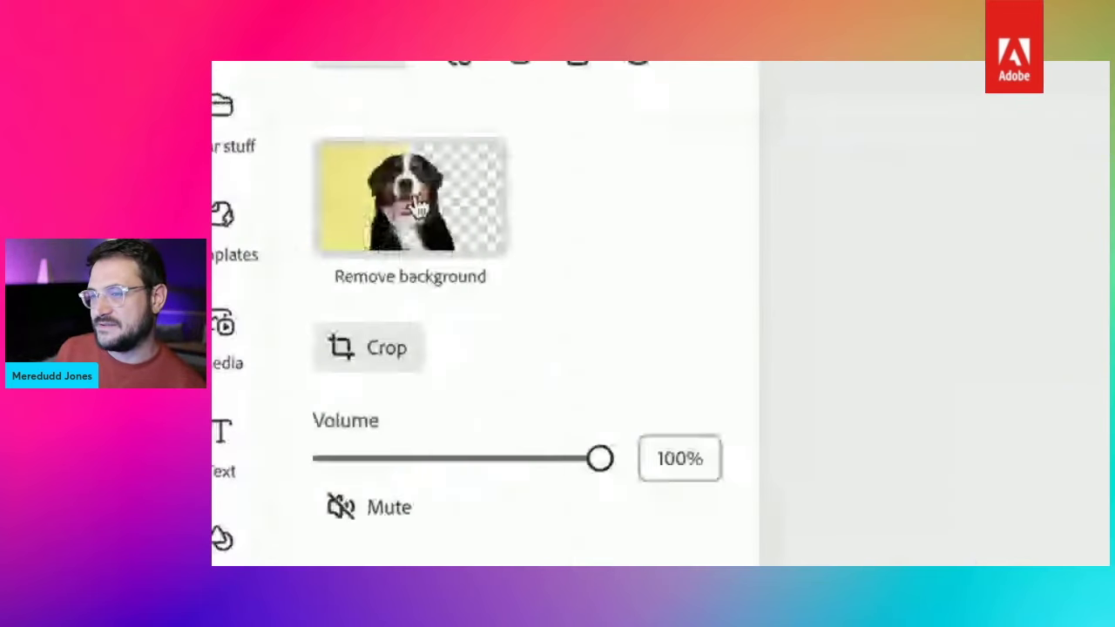
pyautogui.click(412, 197)
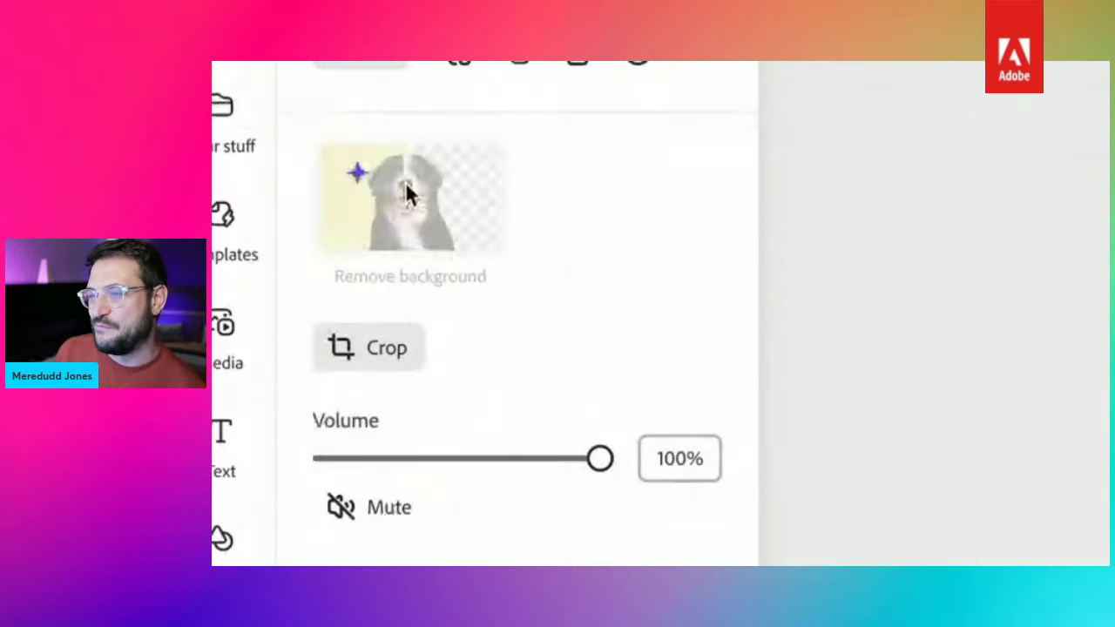
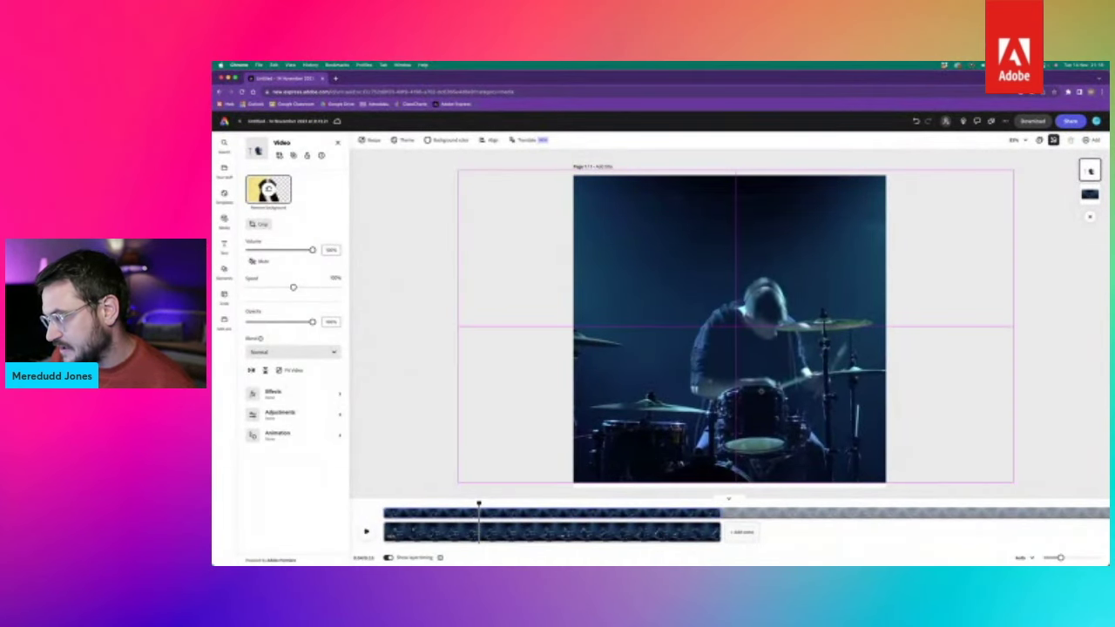
pyautogui.moveTo(735, 328); pyautogui.dragTo(736, 326)
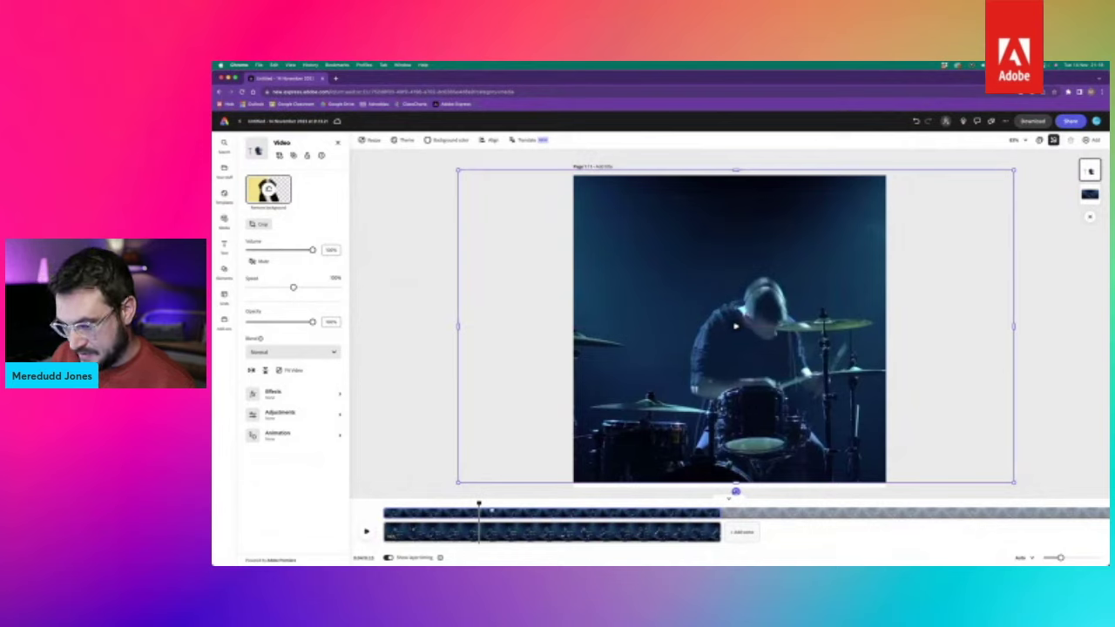
# - Play the layered video from the start to check that the drummer cutout matches the original footage
pyautogui.click(413, 493)
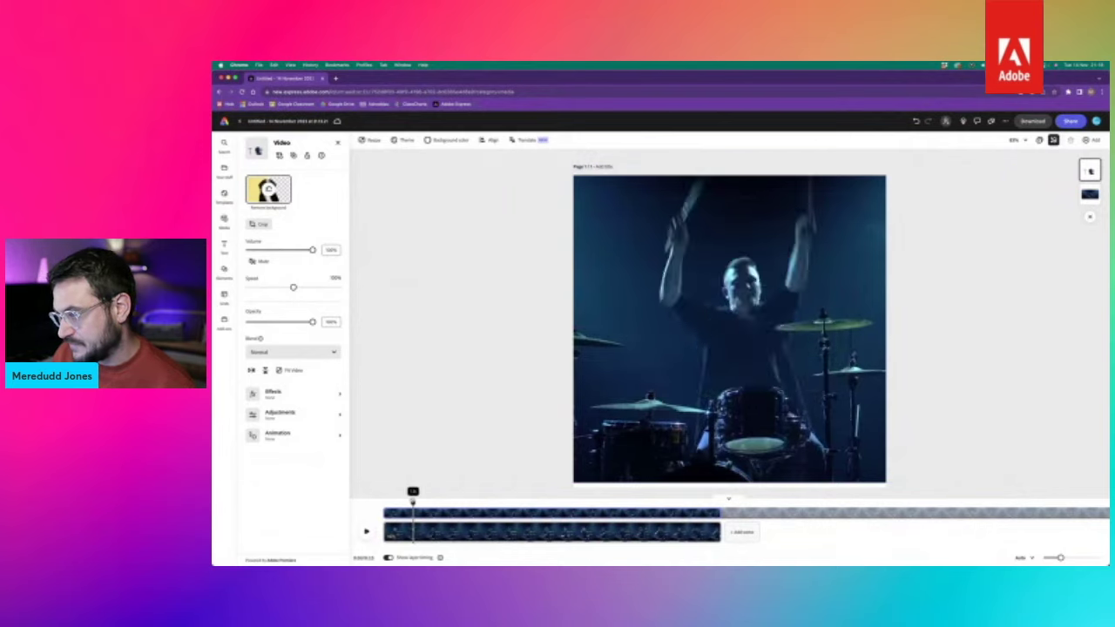
pyautogui.click(383, 493)
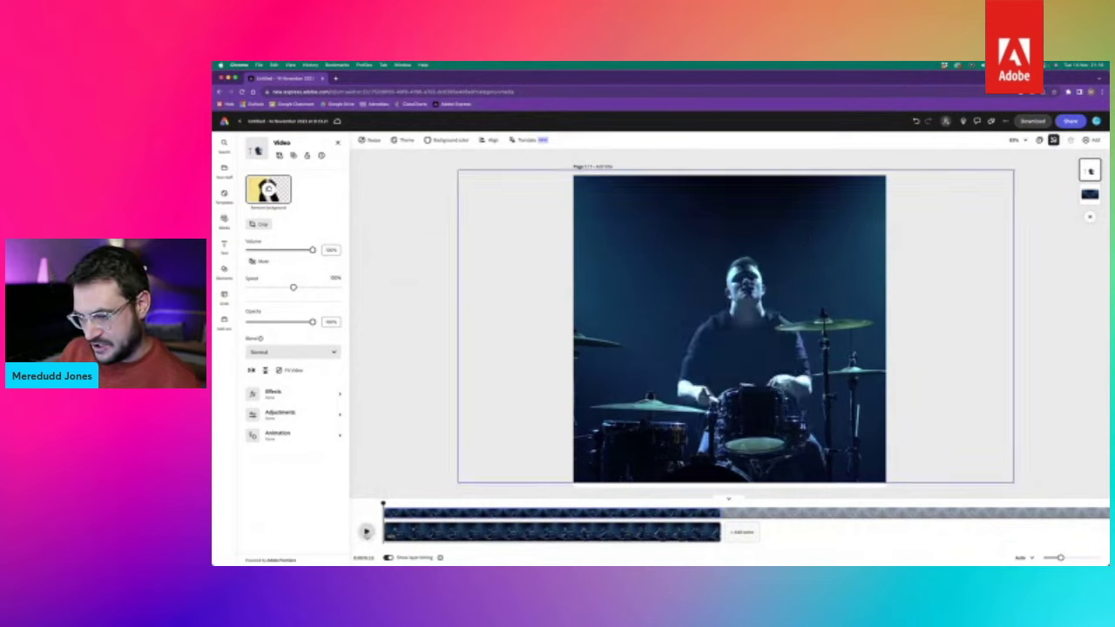
pyautogui.press('space')
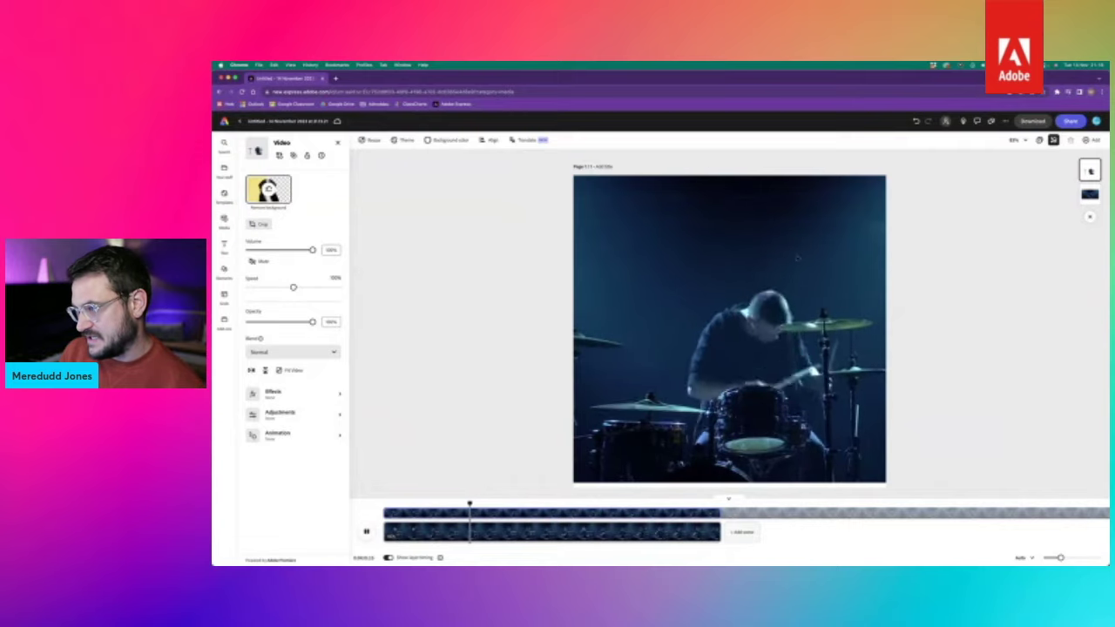
pyautogui.click(736, 325)
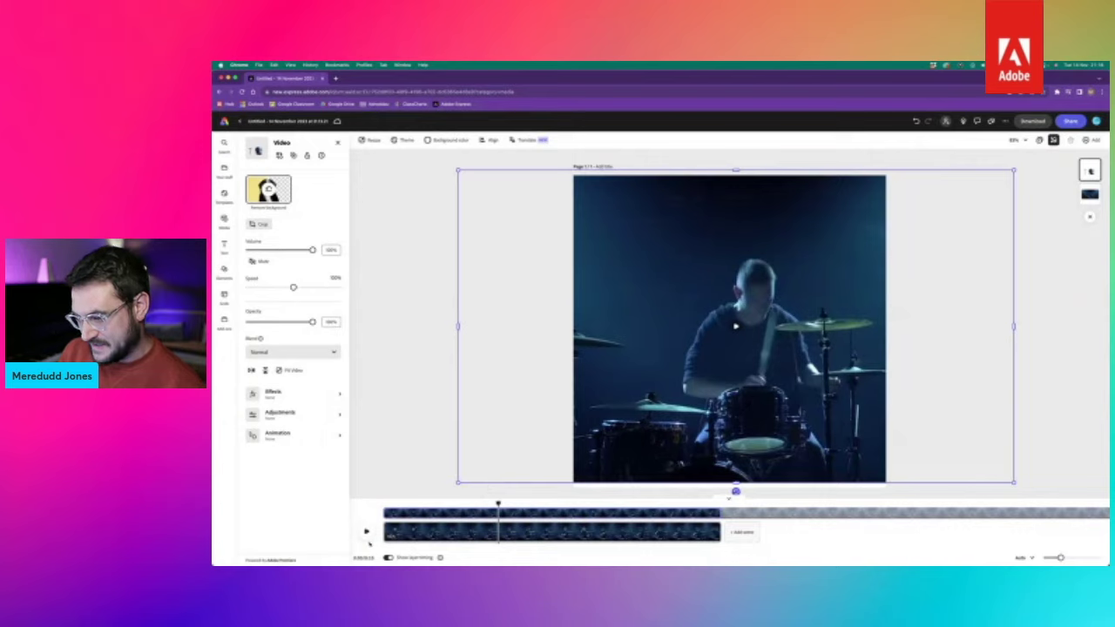
pyautogui.click(736, 326)
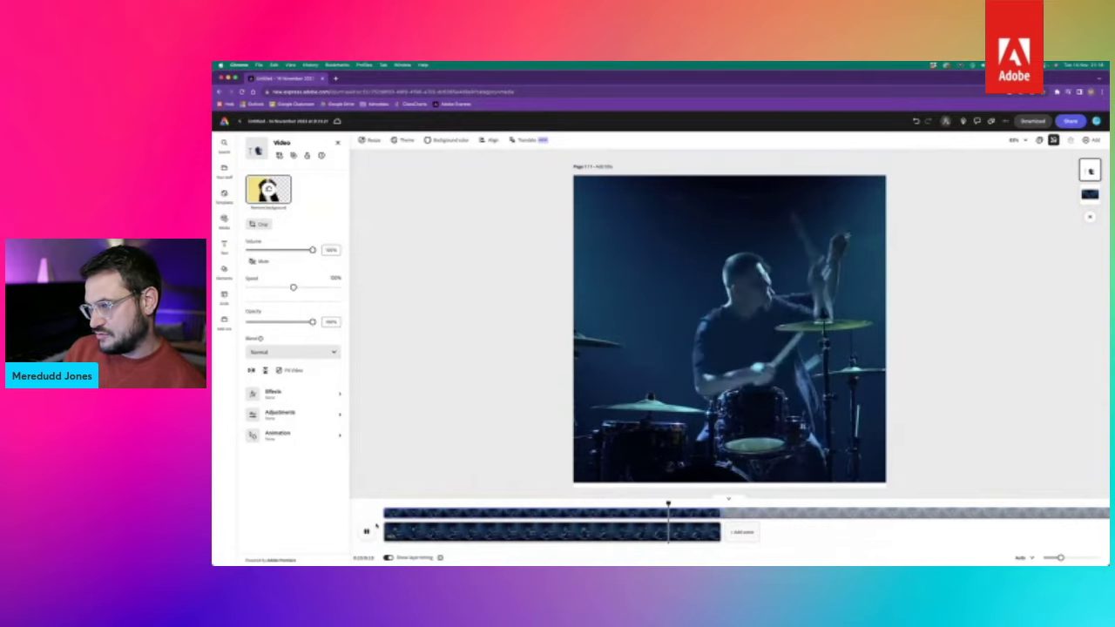
pyautogui.click(743, 489)
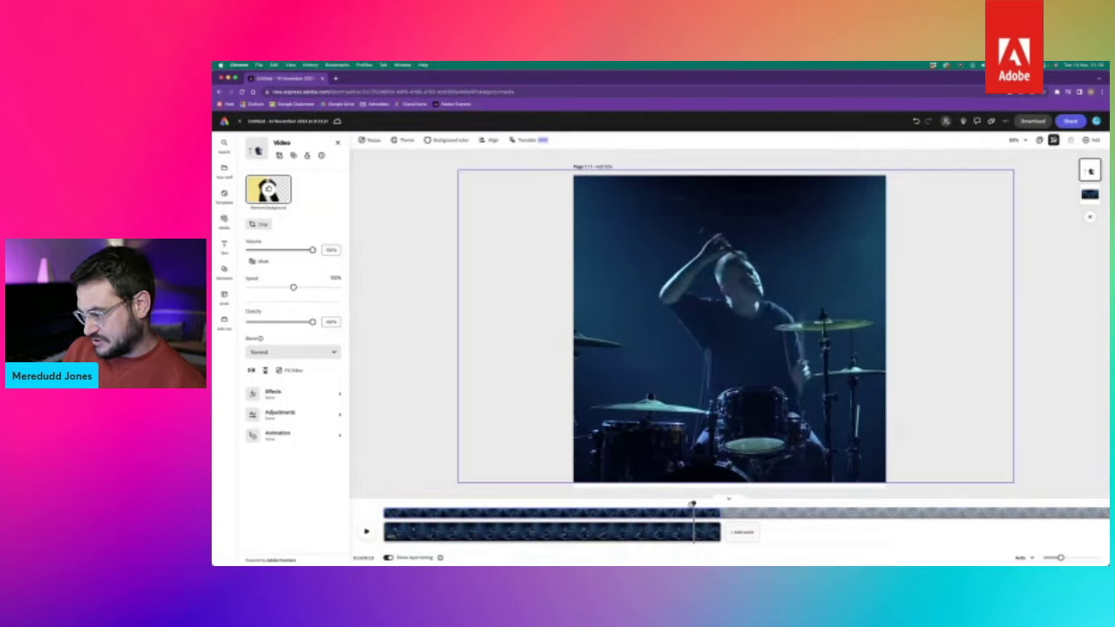
# - Preview an earlier moment of the clip and set the original drummer layer's opacity to 0%
pyautogui.click(601, 523)
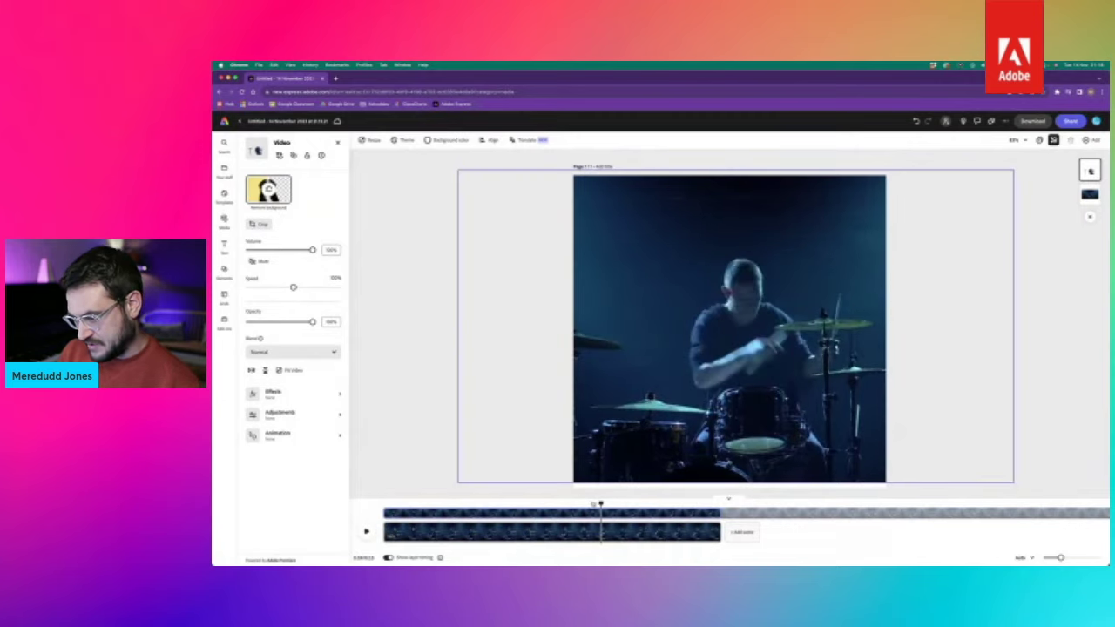
pyautogui.moveTo(600, 503); pyautogui.dragTo(521, 503)
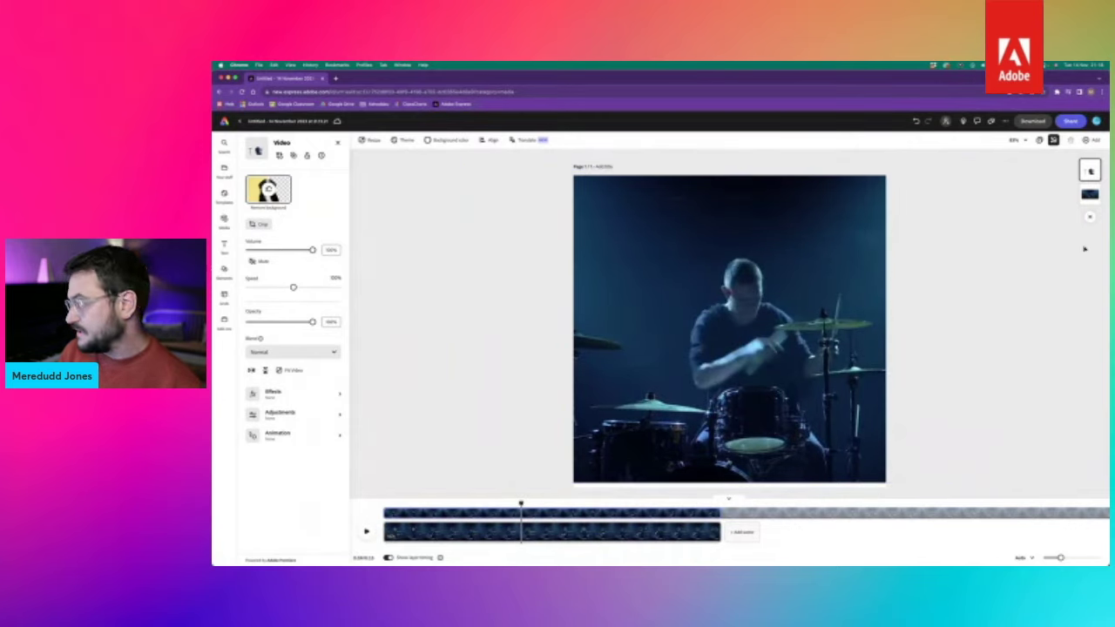
pyautogui.click(1090, 194)
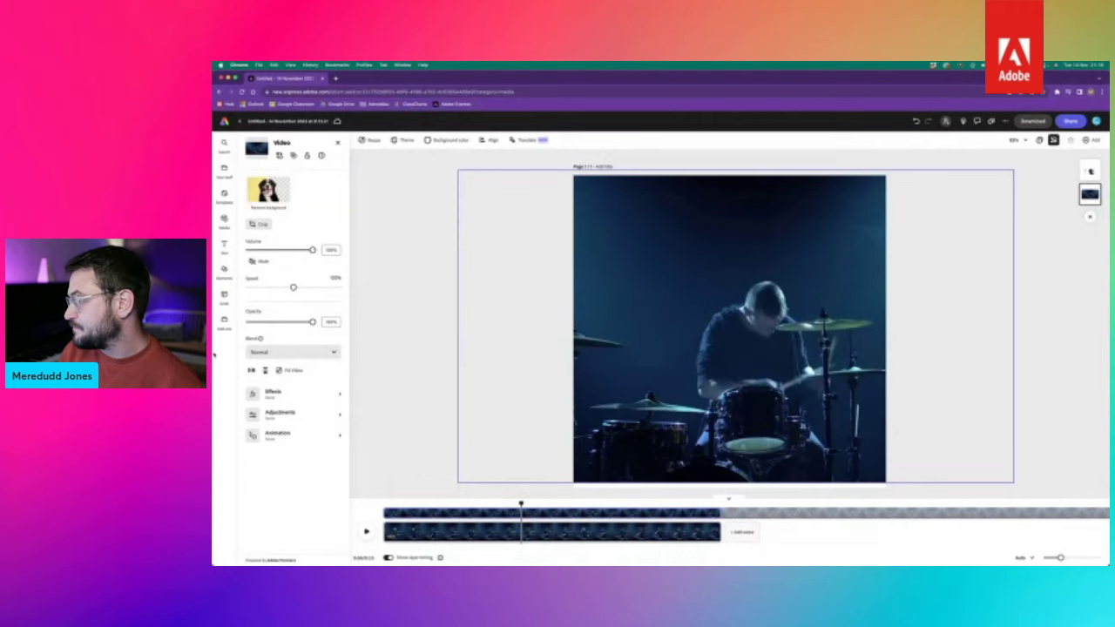
pyautogui.moveTo(312, 322); pyautogui.dragTo(269, 322)
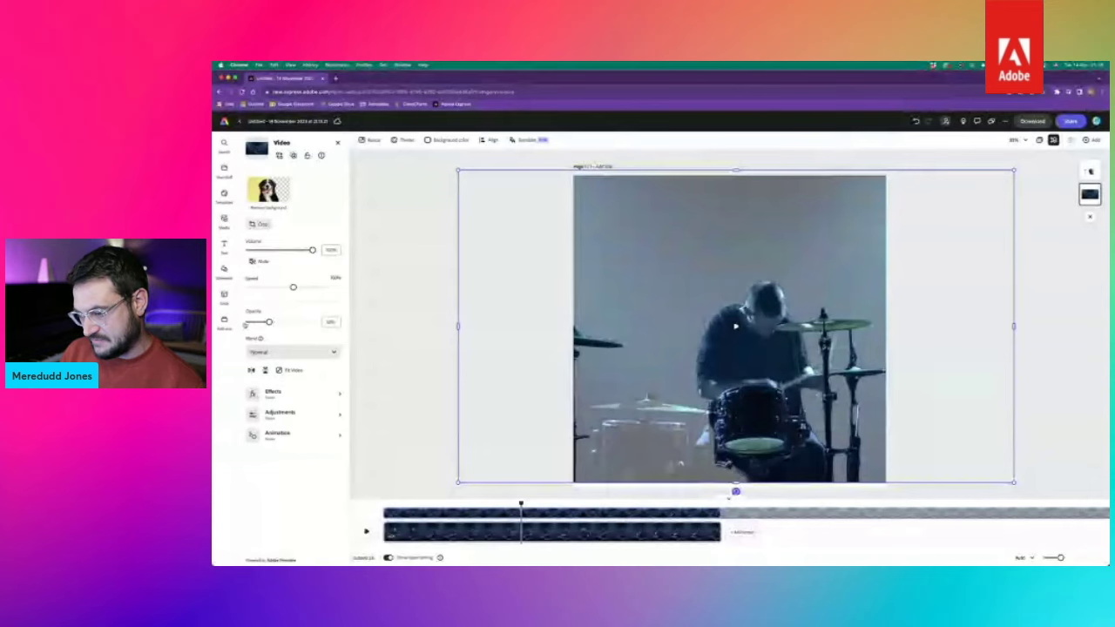
pyautogui.click(245, 323)
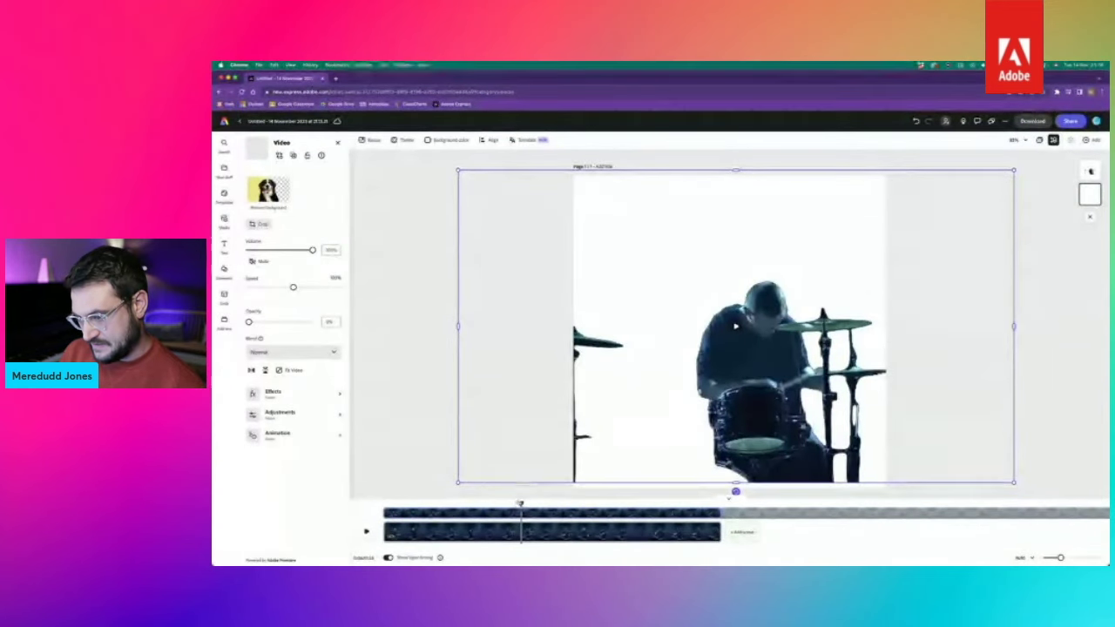
# - Play the drummer cutout alone from the start, and restore the original layer's opacity to 100%
pyautogui.click(441, 505)
pyautogui.click(384, 505)
pyautogui.click(367, 531)
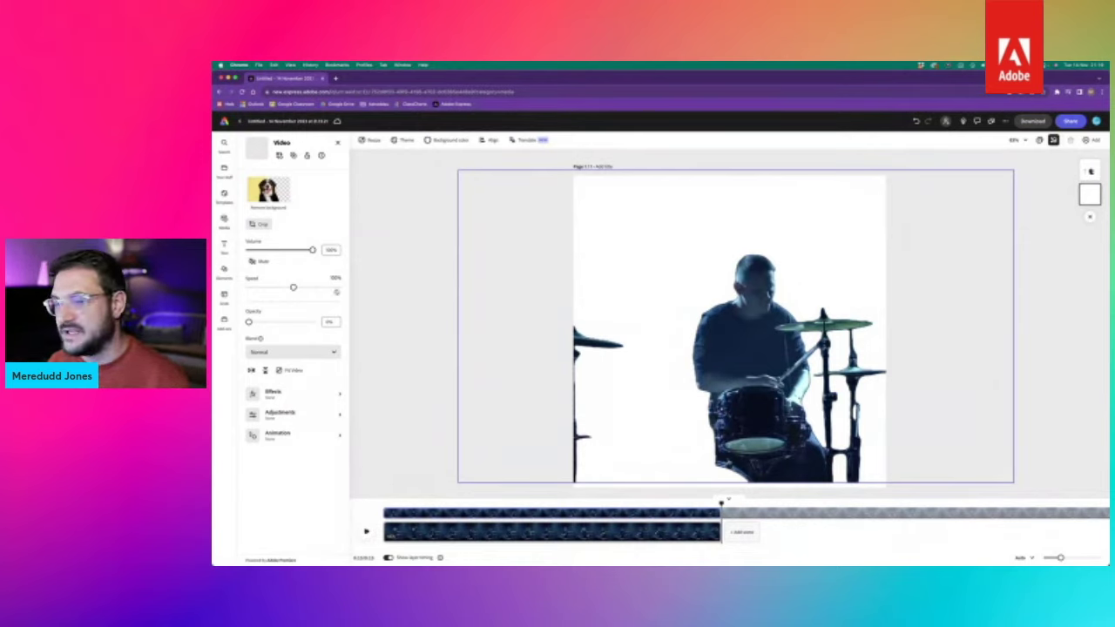
pyautogui.moveTo(248, 322); pyautogui.dragTo(417, 327)
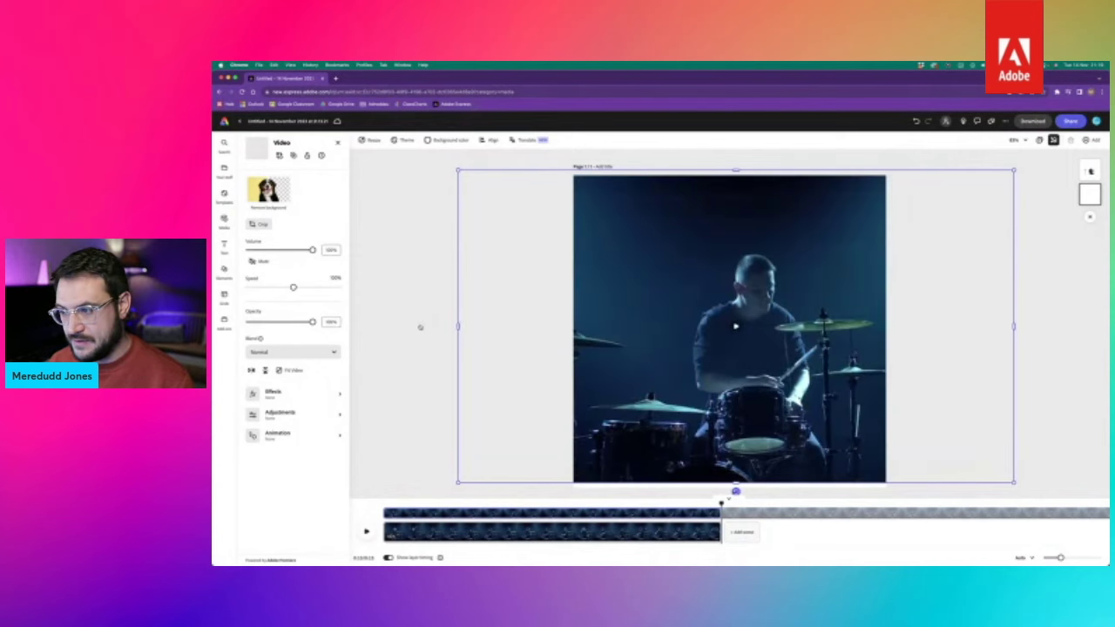
pyautogui.click(406, 356)
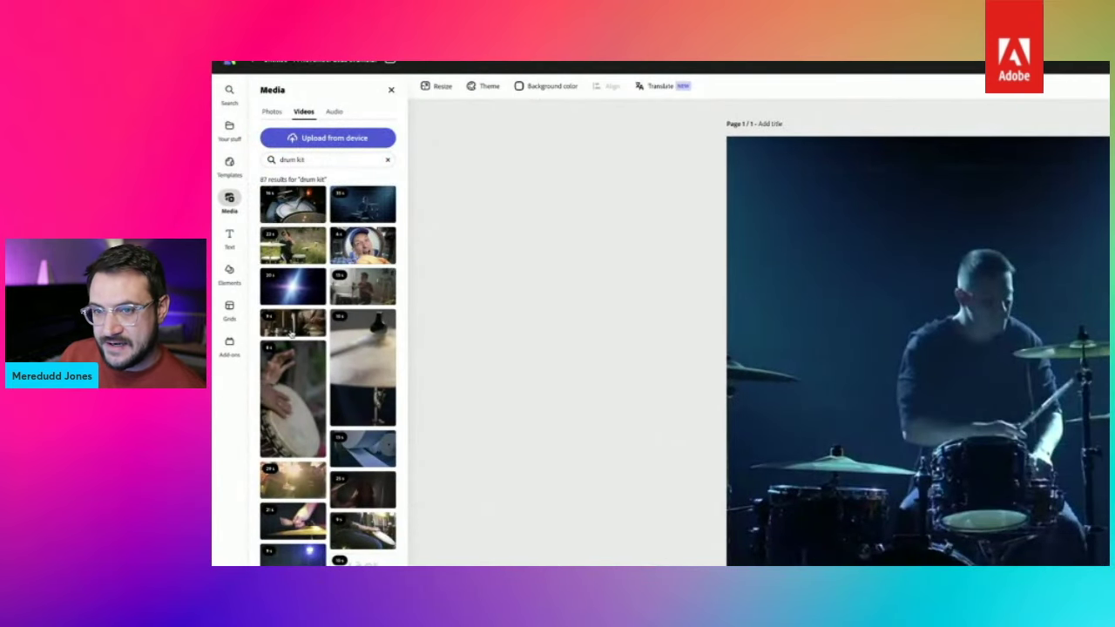
# - Return the playhead to the start and add the vertical cymbal close-up video from the drum kit results
pyautogui.scroll(-2, 300, 318)
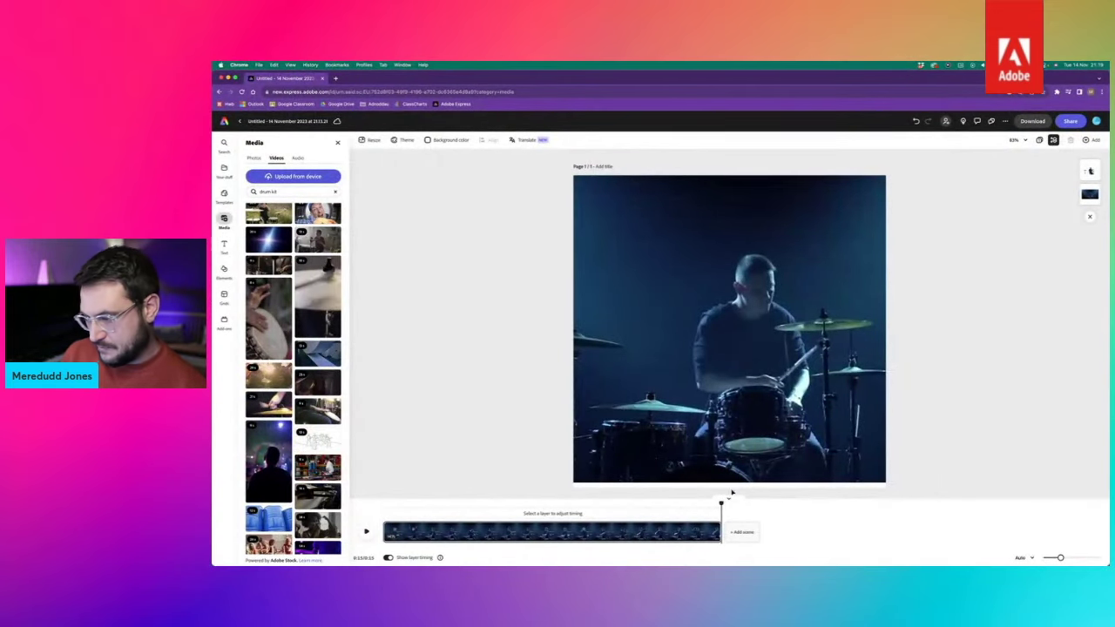
pyautogui.moveTo(647, 505); pyautogui.dragTo(383, 510)
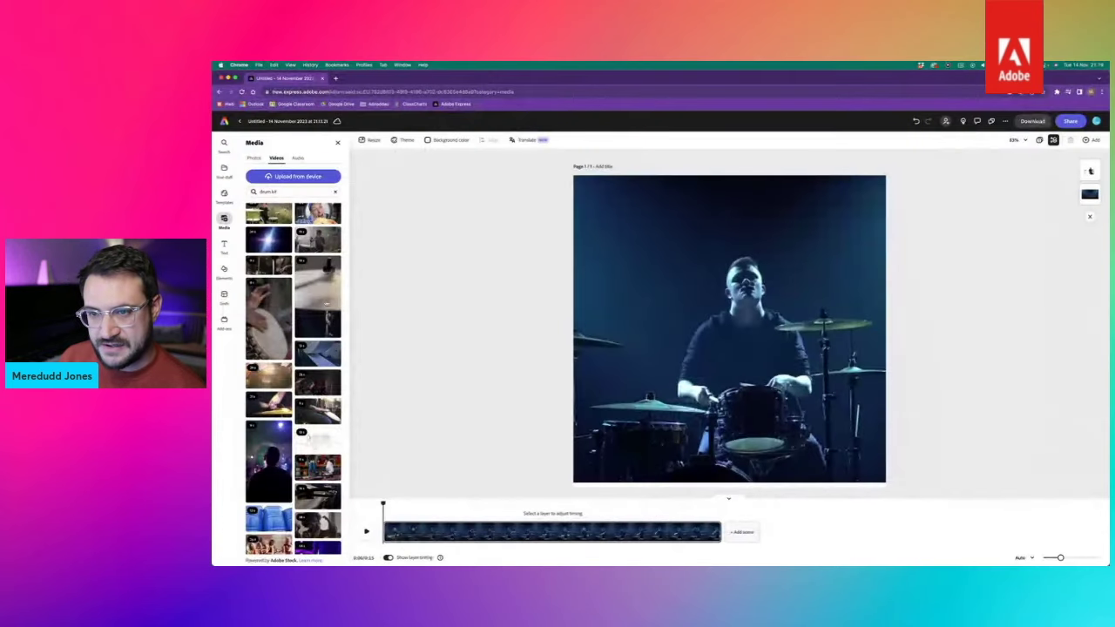
pyautogui.click(321, 222)
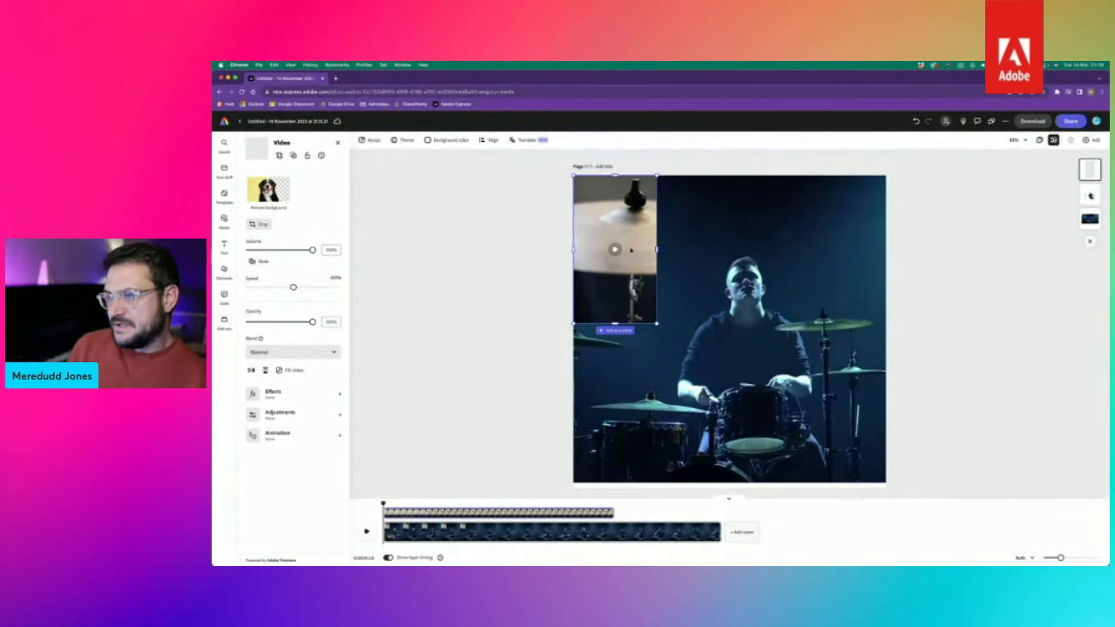
# - Enlarge the cymbal video to span the full page width and adjust its vertical position over the drummer
pyautogui.moveTo(632, 268)
pyautogui.mouseDown()
pyautogui.moveTo(701, 272)
pyautogui.moveTo(618, 263)
pyautogui.mouseUp()
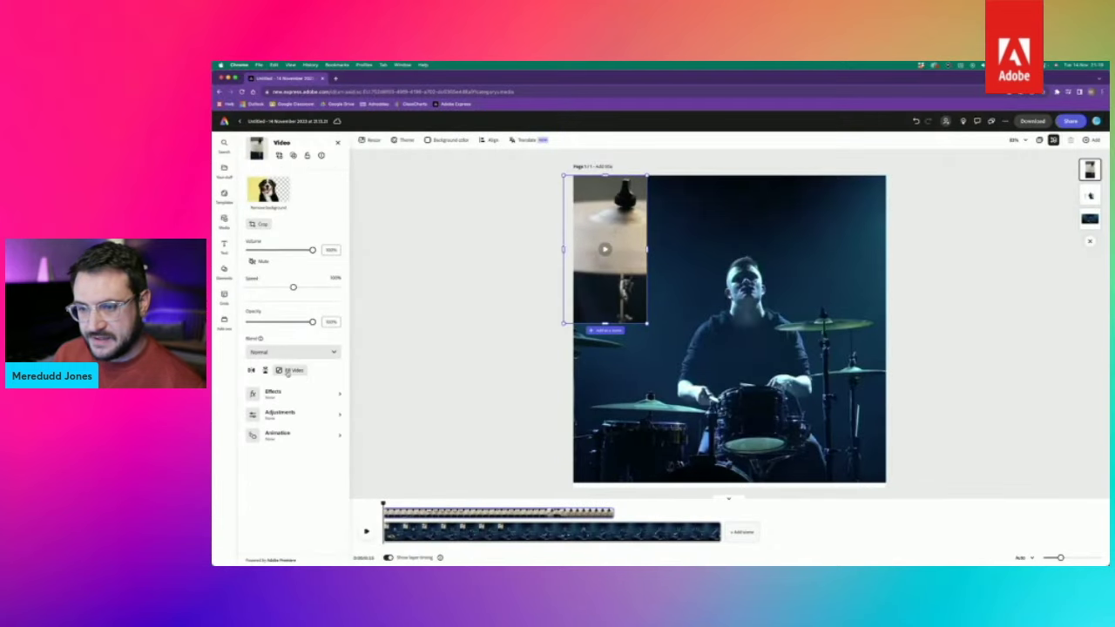
pyautogui.click(329, 356)
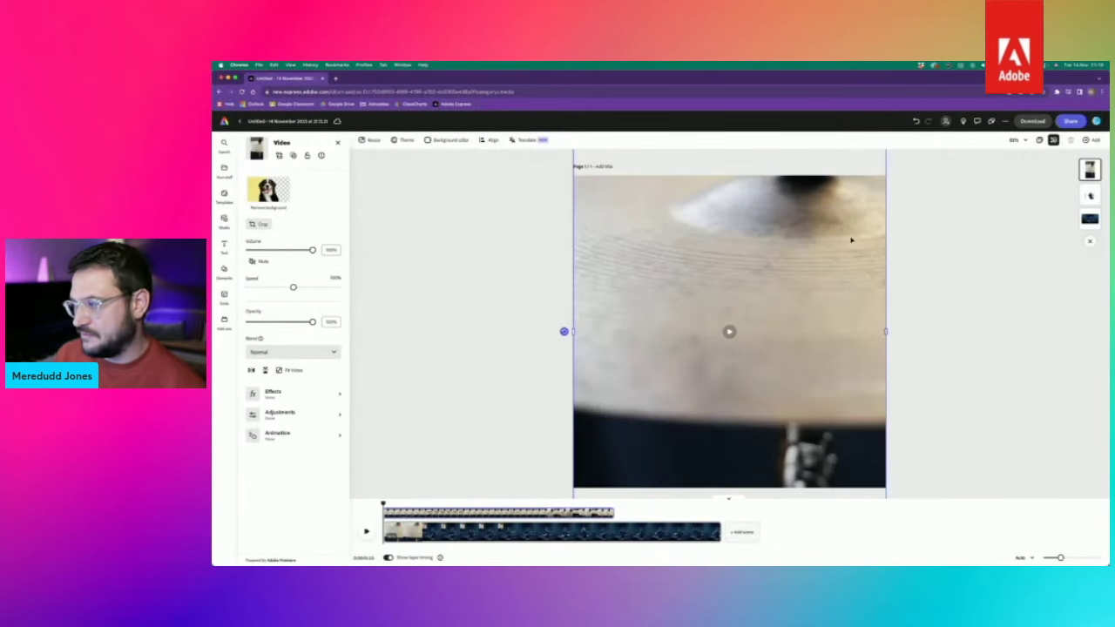
pyautogui.moveTo(884, 306); pyautogui.dragTo(839, 248)
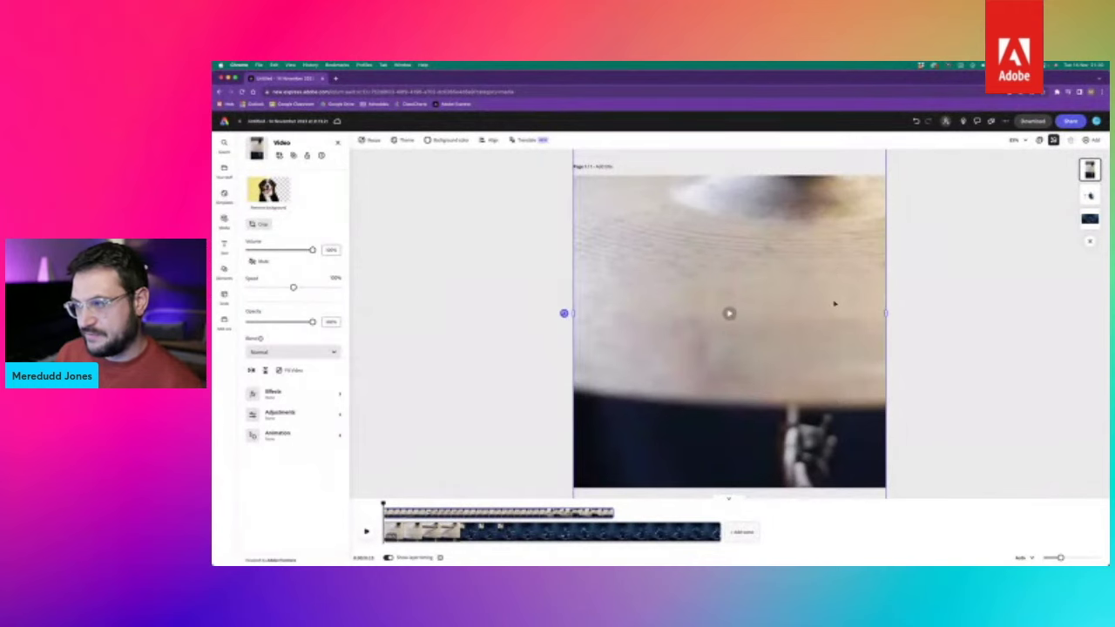
pyautogui.moveTo(834, 304); pyautogui.dragTo(824, 280)
pyautogui.moveTo(824, 328); pyautogui.dragTo(822, 346)
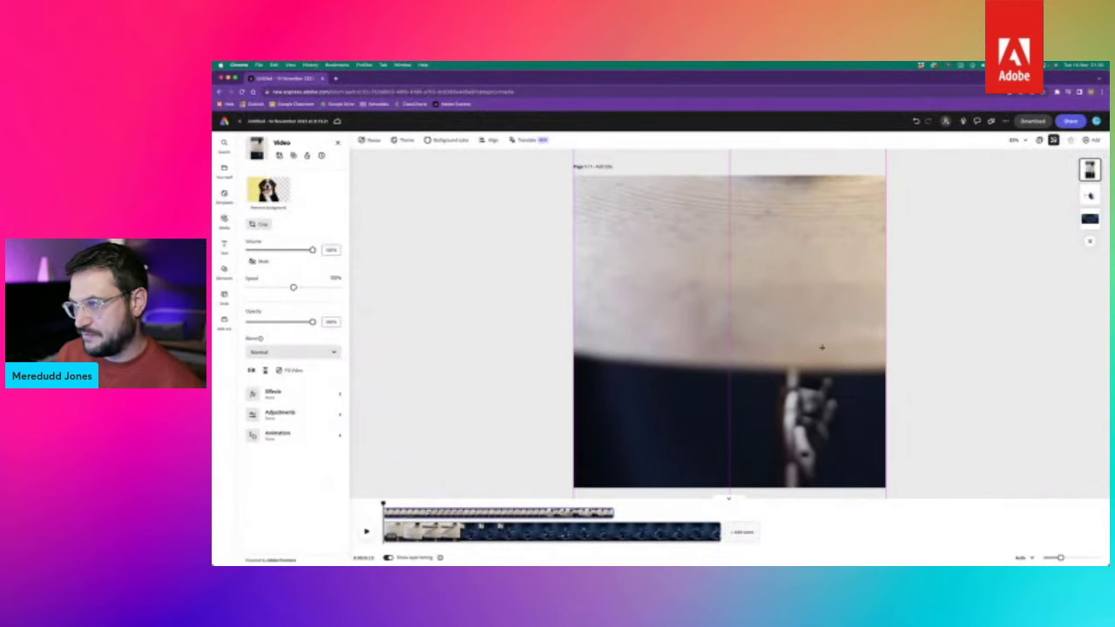
pyautogui.moveTo(821, 279); pyautogui.dragTo(822, 268)
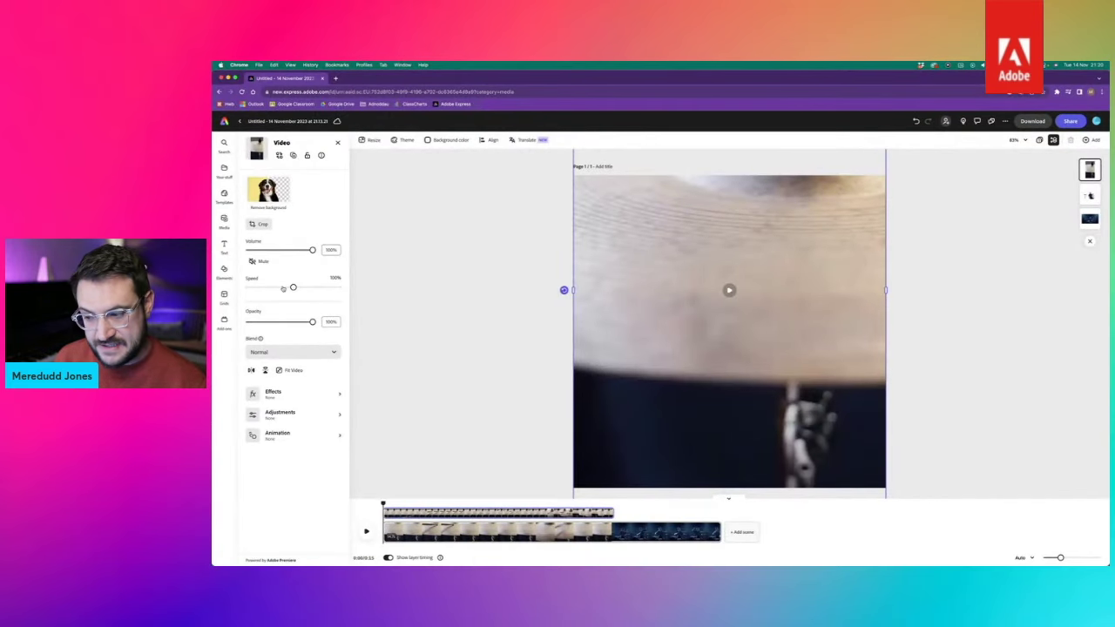
# - Slow the cymbal video to 50% speed and play the scene to check its timing
pyautogui.moveTo(281, 289); pyautogui.dragTo(275, 288)
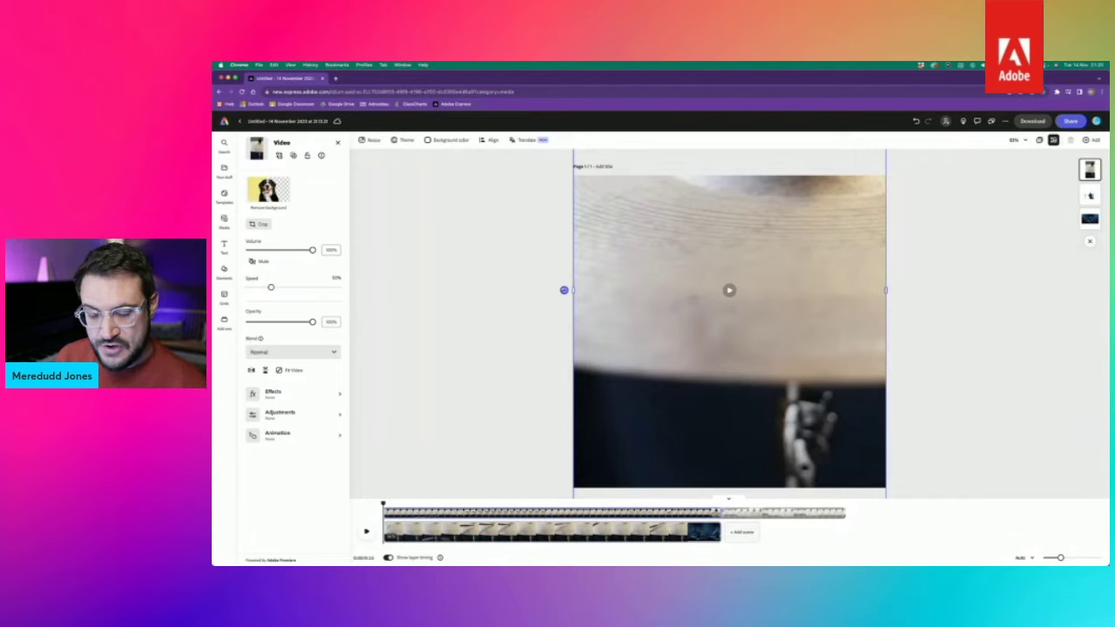
pyautogui.click(366, 530)
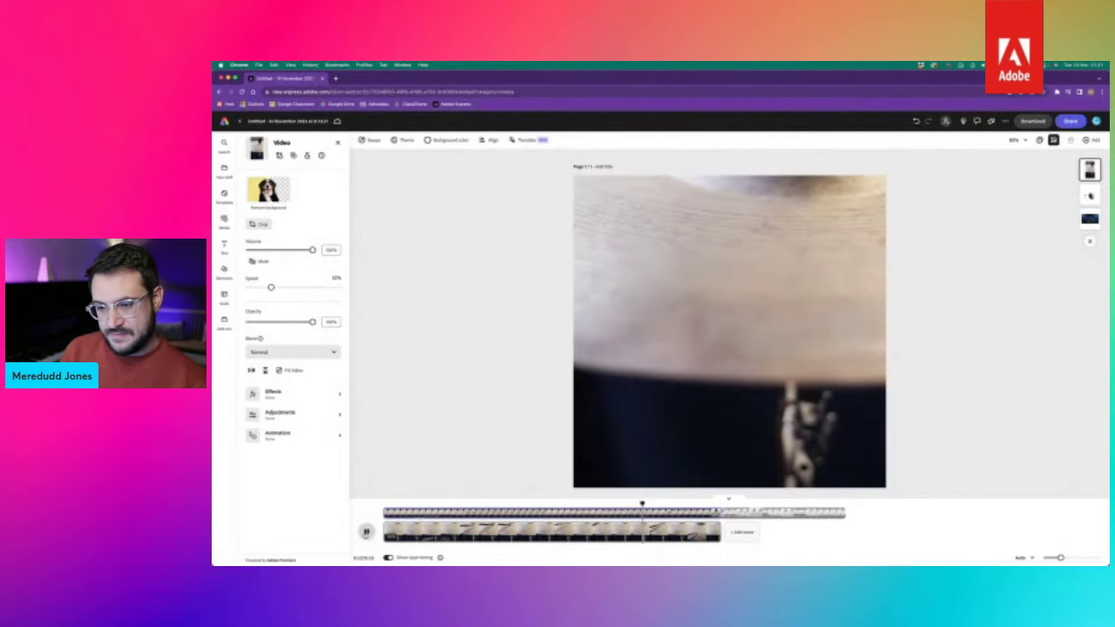
pyautogui.press('space')
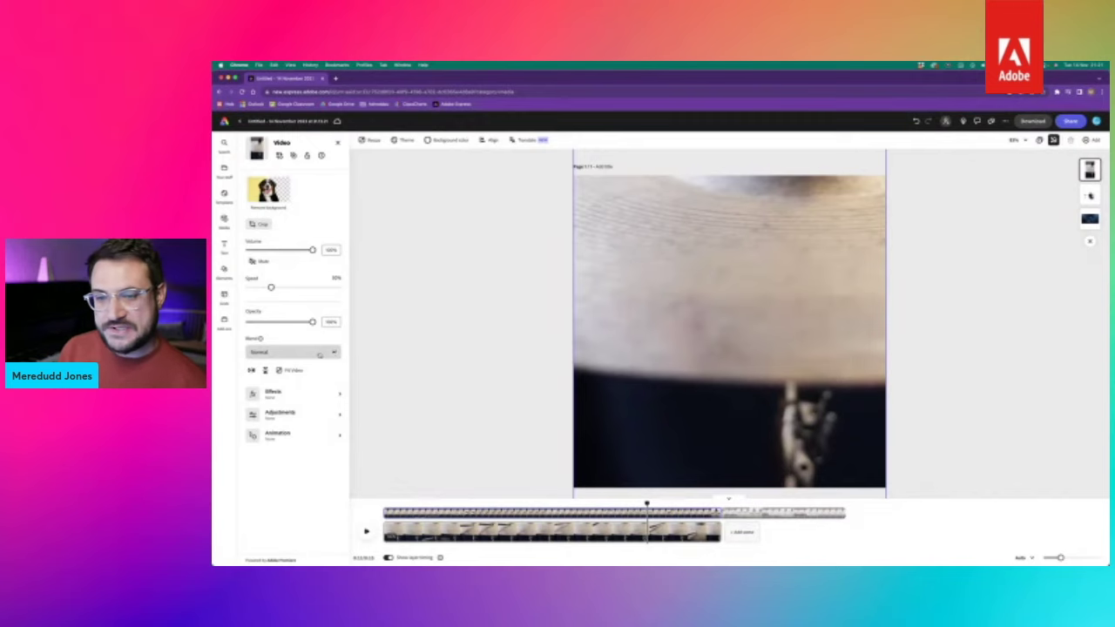
# - Set the cymbal video's blend mode to Screen
pyautogui.click(319, 354)
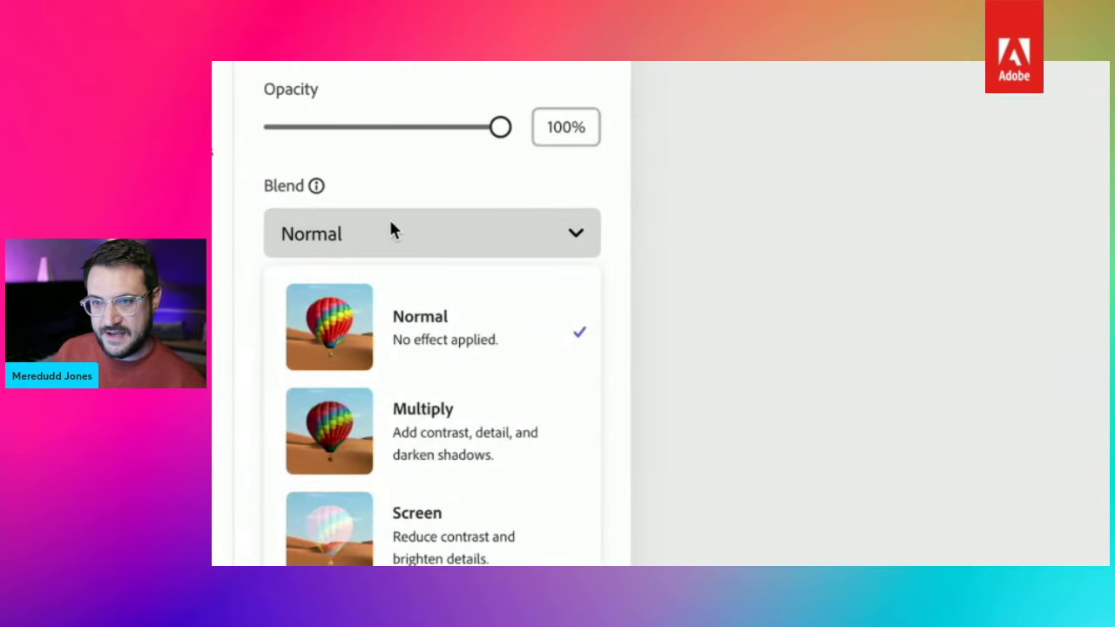
pyautogui.scroll(-1, 366, 523)
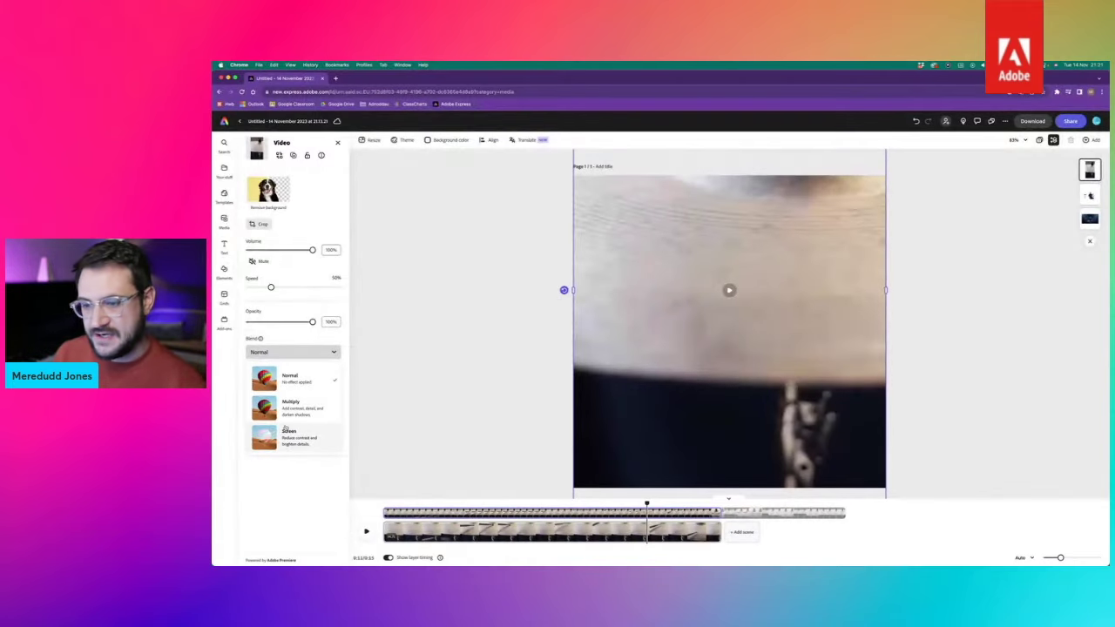
pyautogui.click(297, 442)
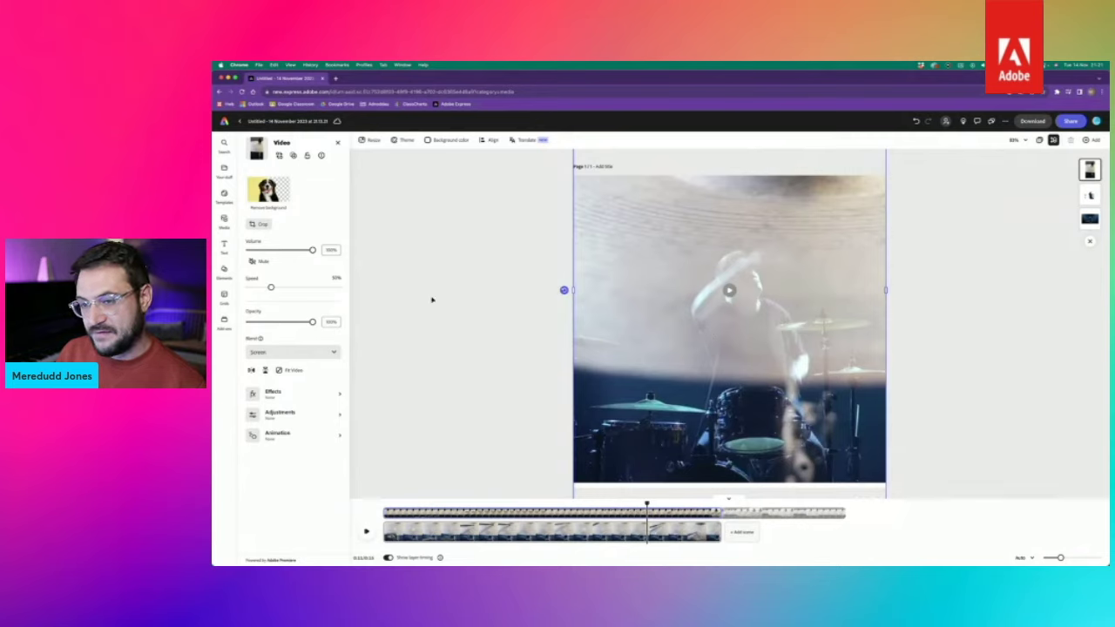
# - Try the Multiply blend mode on the cymbal video and play the scene from the start
pyautogui.click(305, 355)
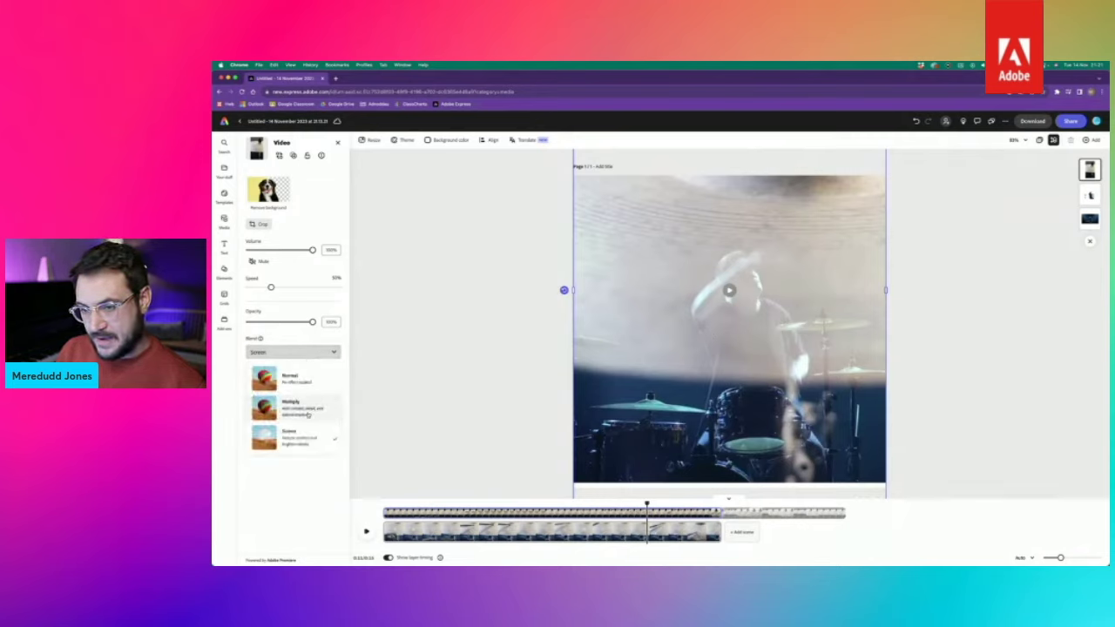
pyautogui.click(296, 410)
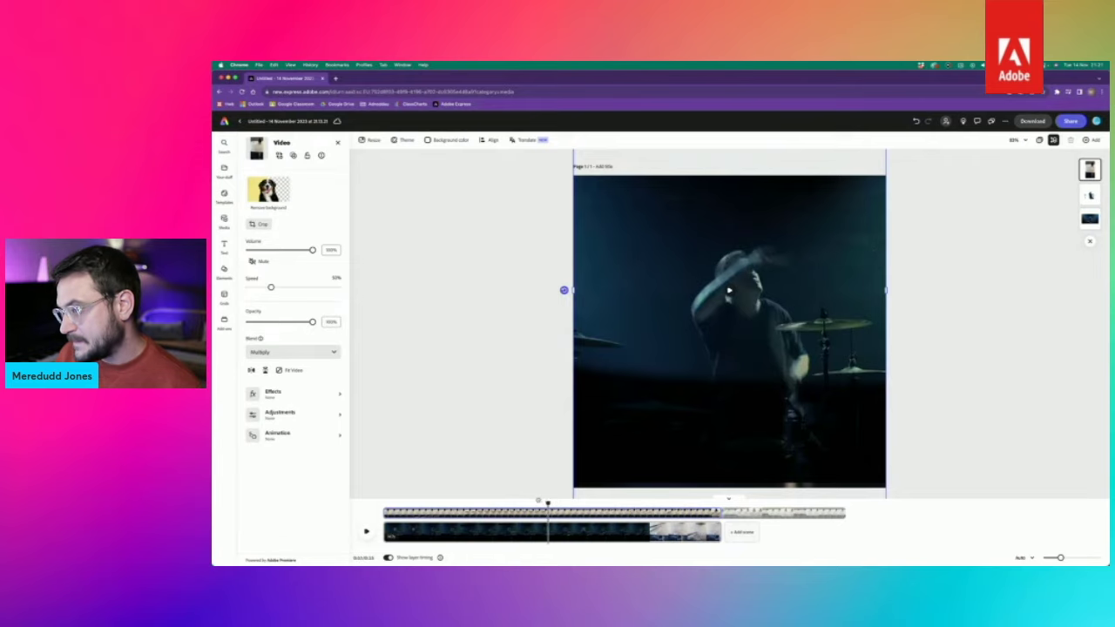
pyautogui.click(498, 503)
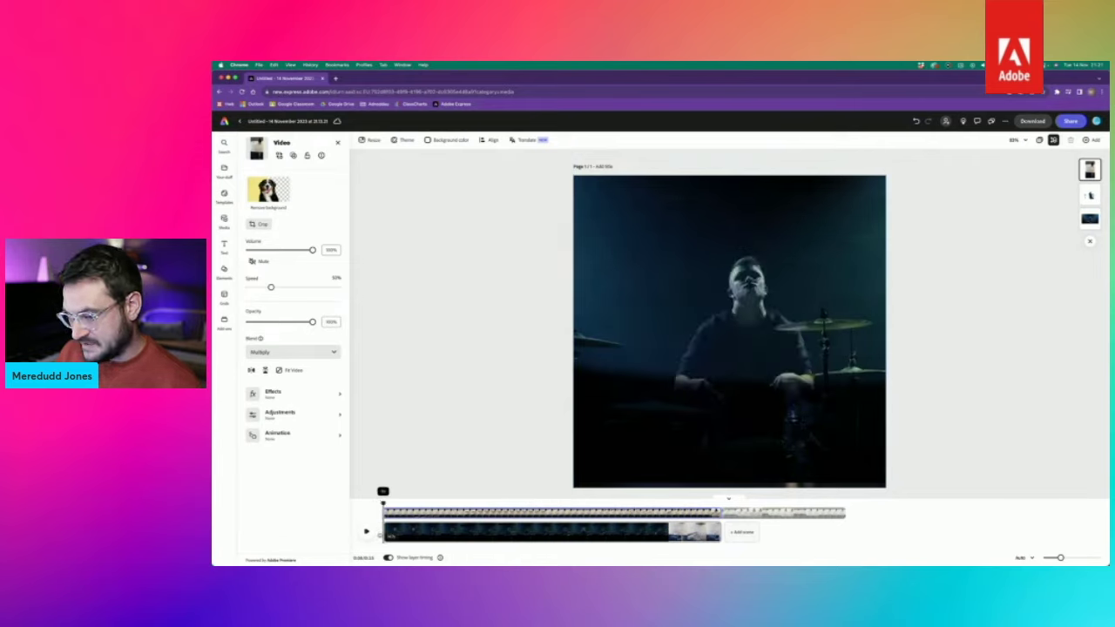
pyautogui.click(366, 531)
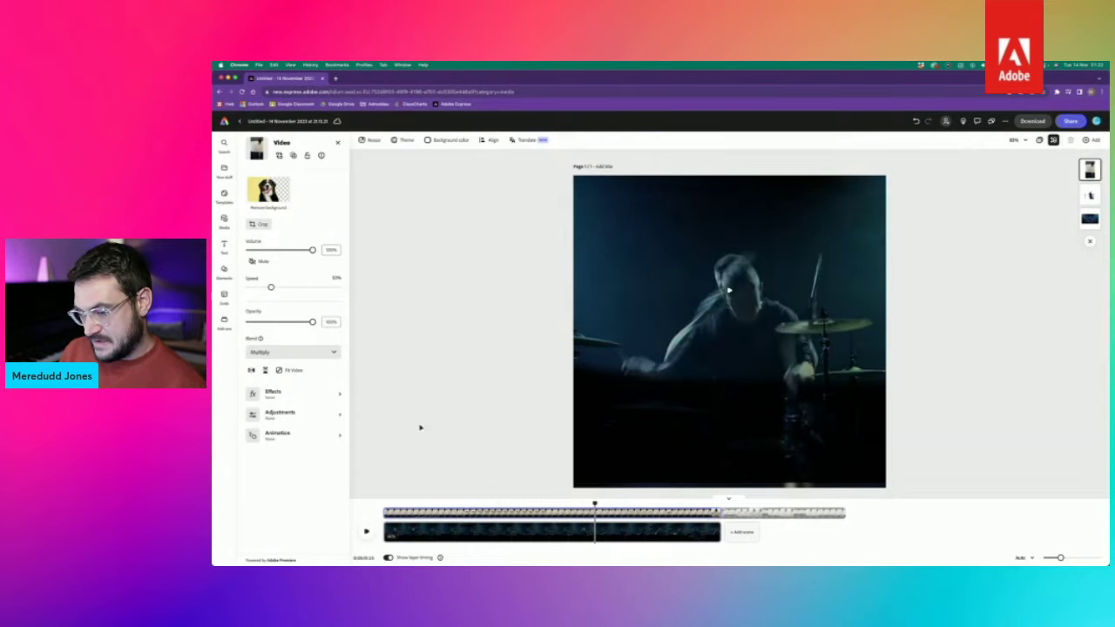
# - Set the cymbal video's blend mode back to Screen and play the blended scene
pyautogui.click(418, 426)
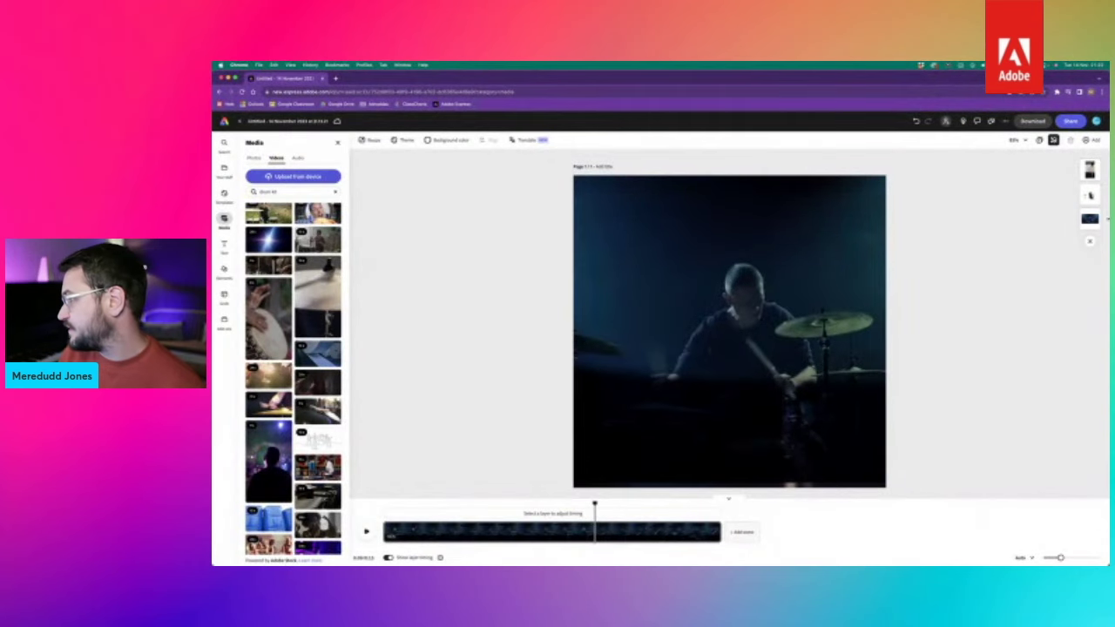
pyautogui.click(564, 290)
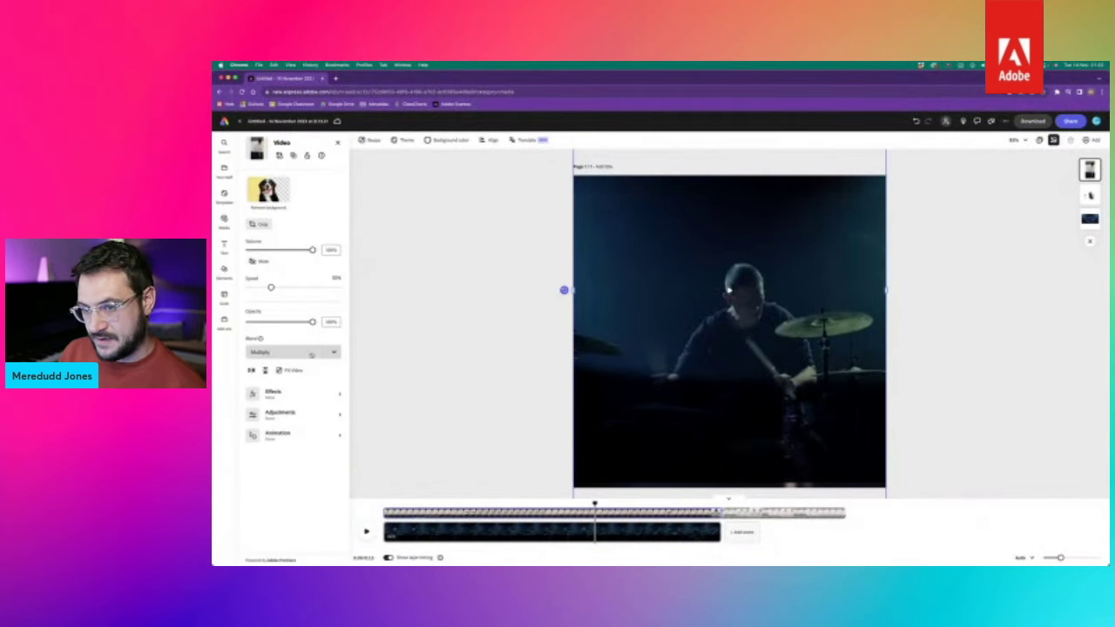
pyautogui.click(311, 353)
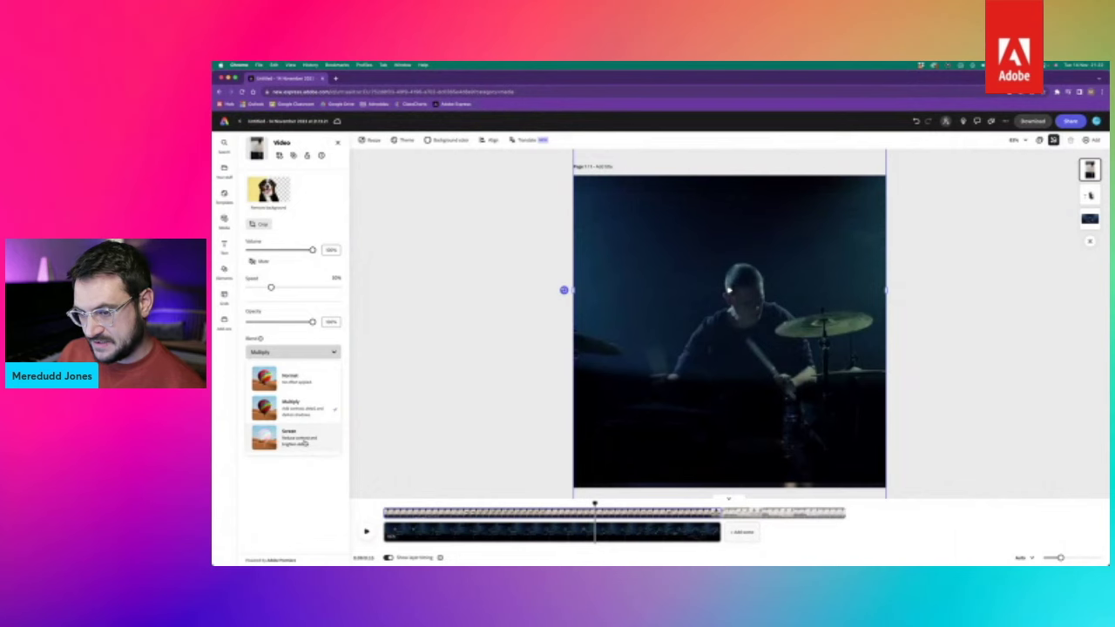
pyautogui.click(304, 444)
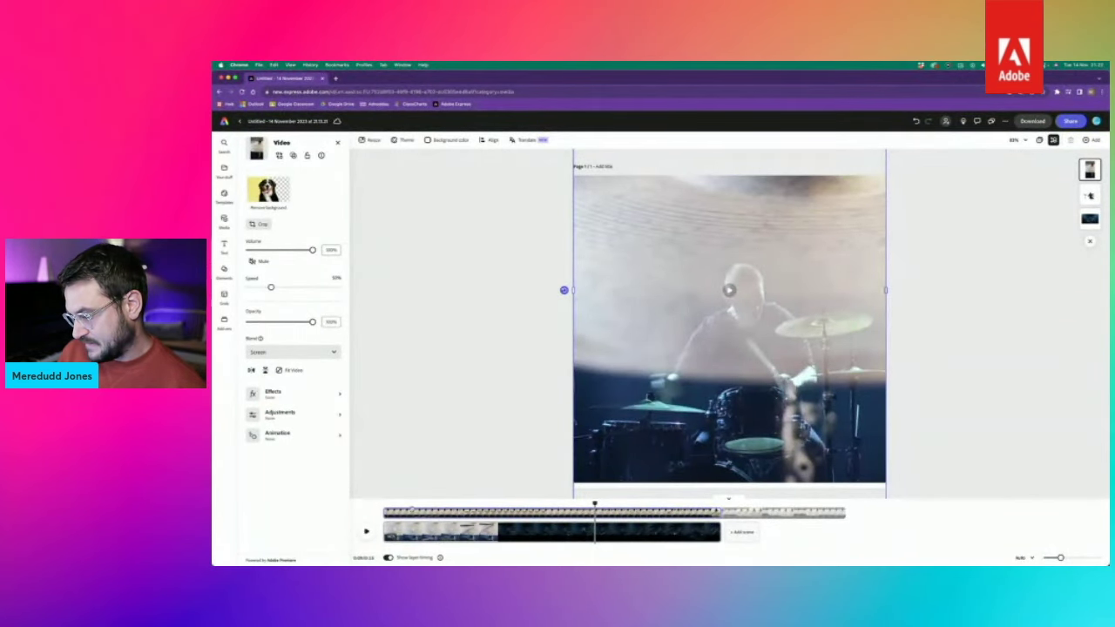
pyautogui.click(366, 532)
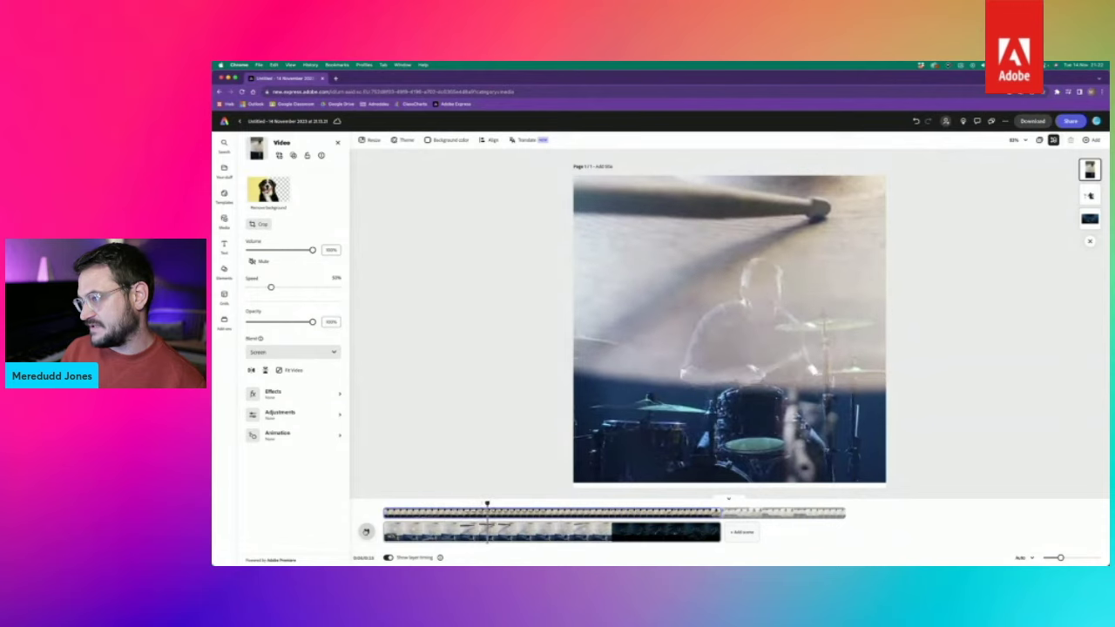
# - Move the cymbal layer between the drummer cutout and the original footage, and play the composite from the start
pyautogui.click(729, 318)
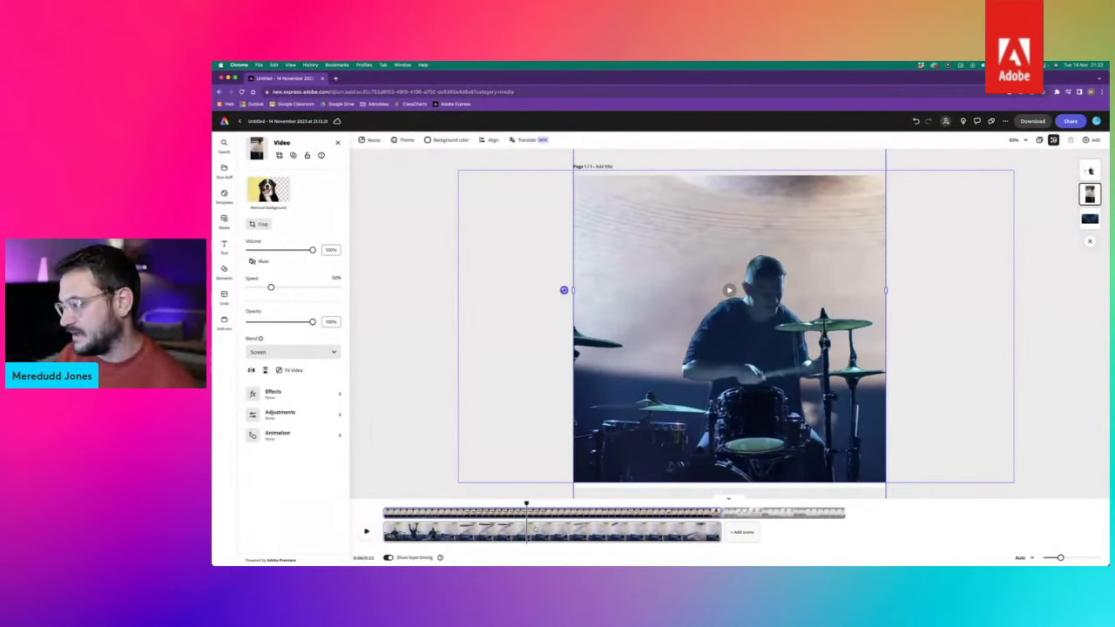
pyautogui.click(383, 503)
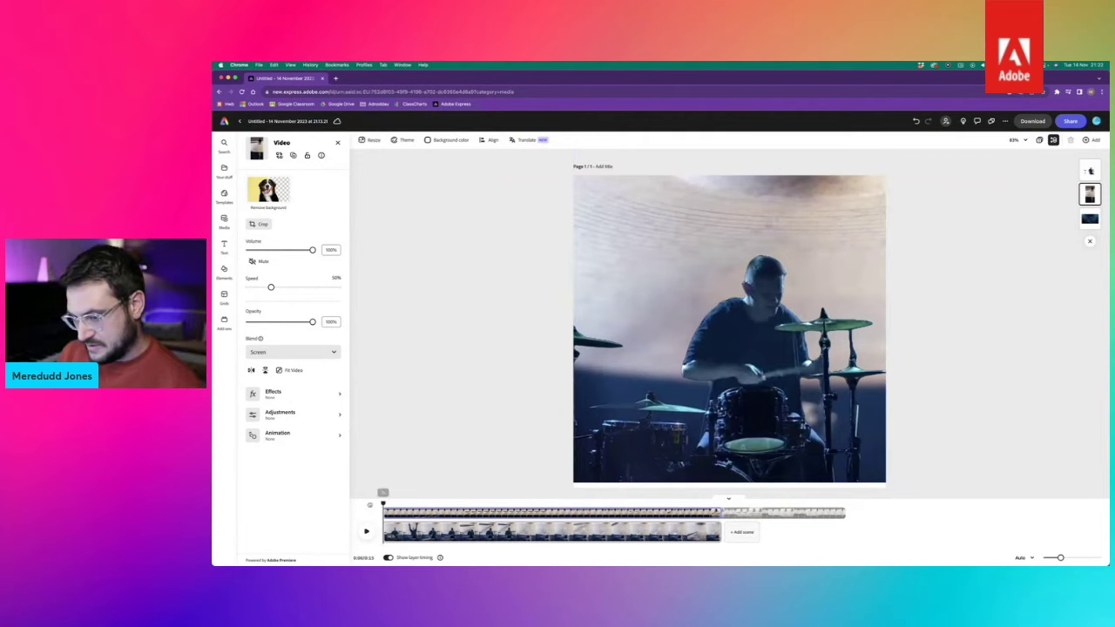
pyautogui.click(366, 530)
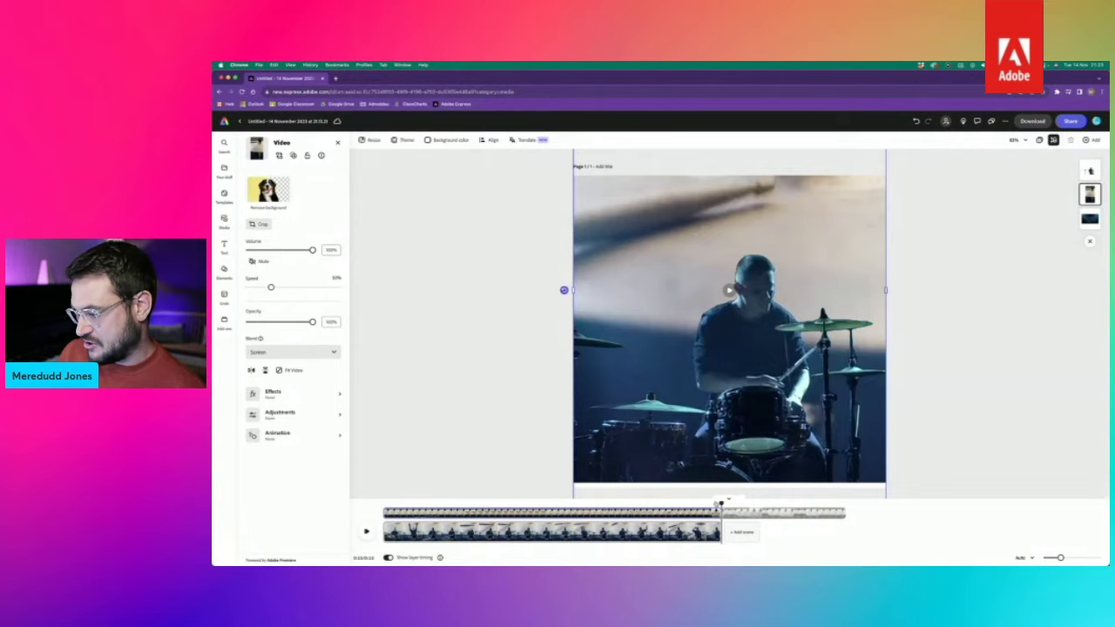
pyautogui.click(642, 504)
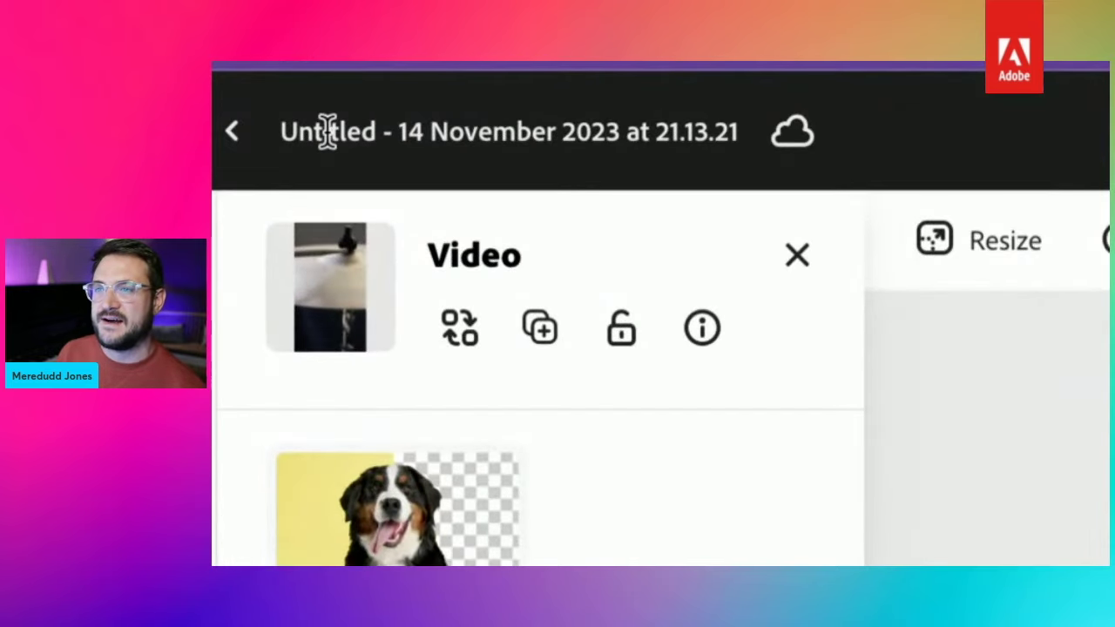
# - Rename the project as "This lights me up!"
pyautogui.click(391, 130)
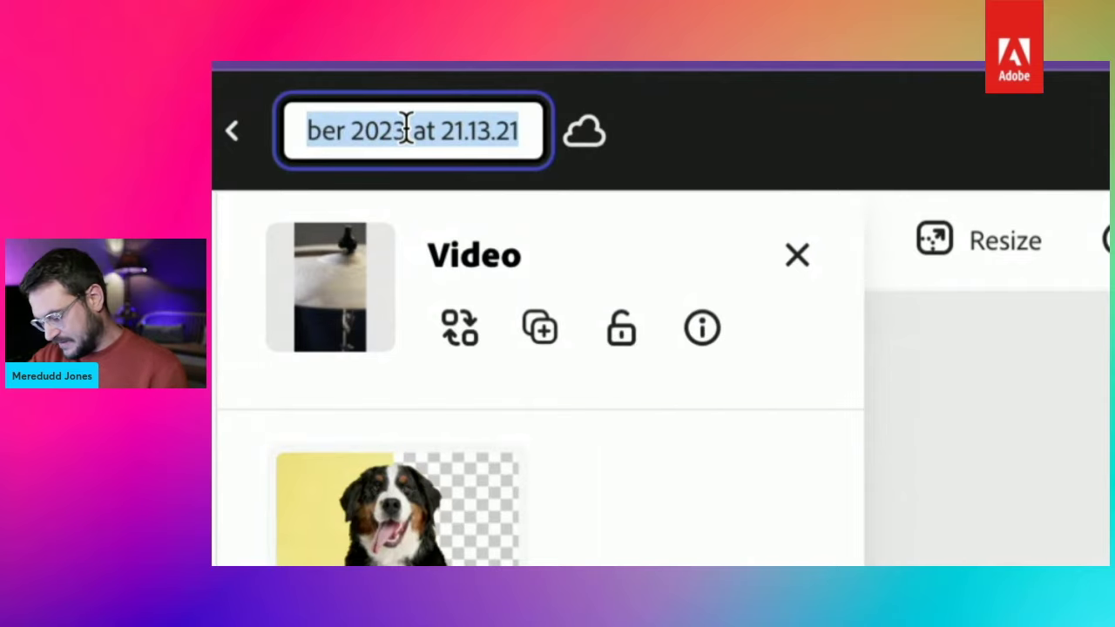
pyautogui.write('This l')
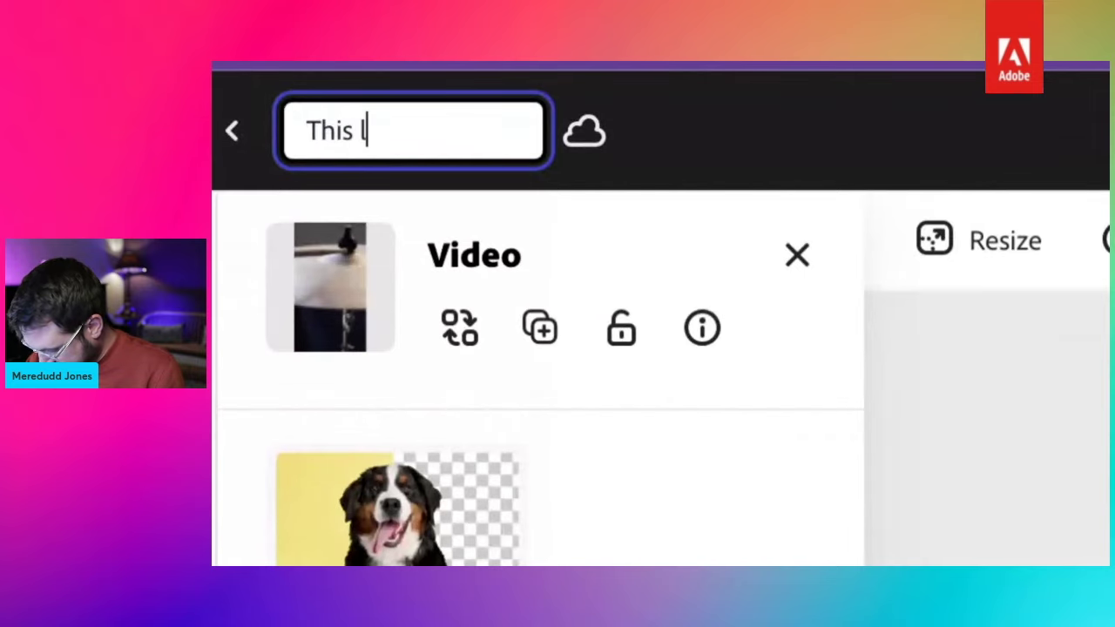
pyautogui.write('ight')
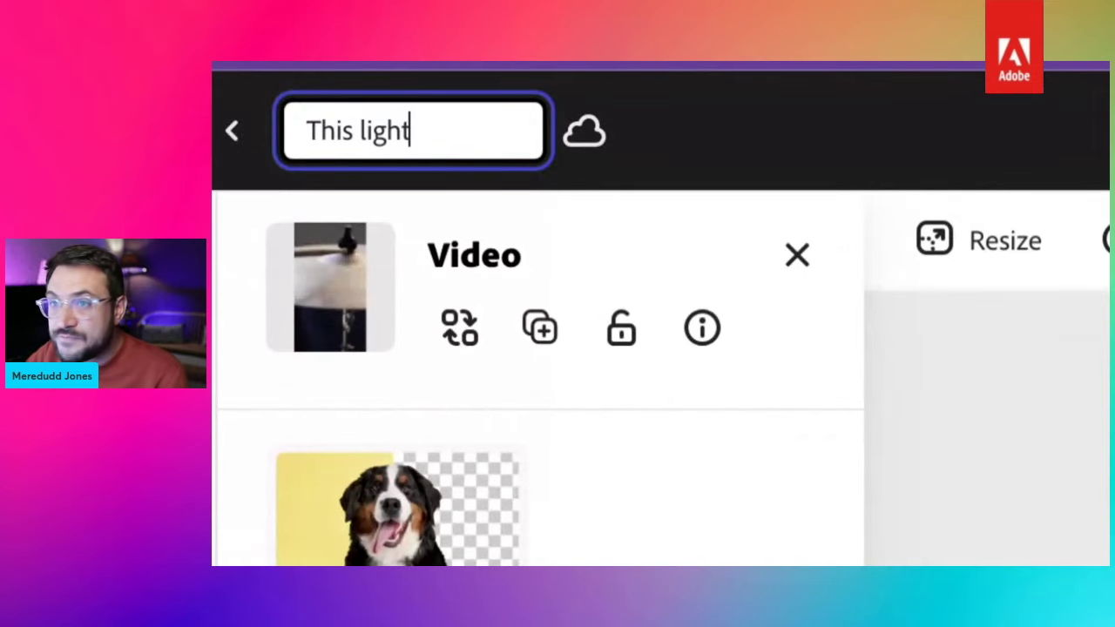
pyautogui.write('s me ')
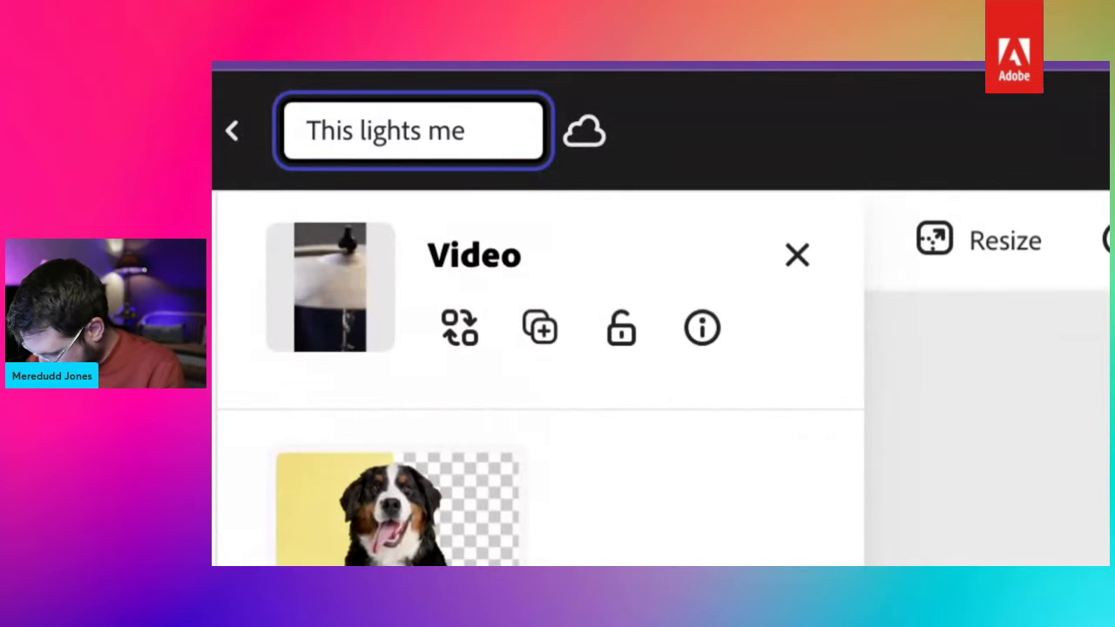
pyautogui.write('up')
pyautogui.press('Escape')
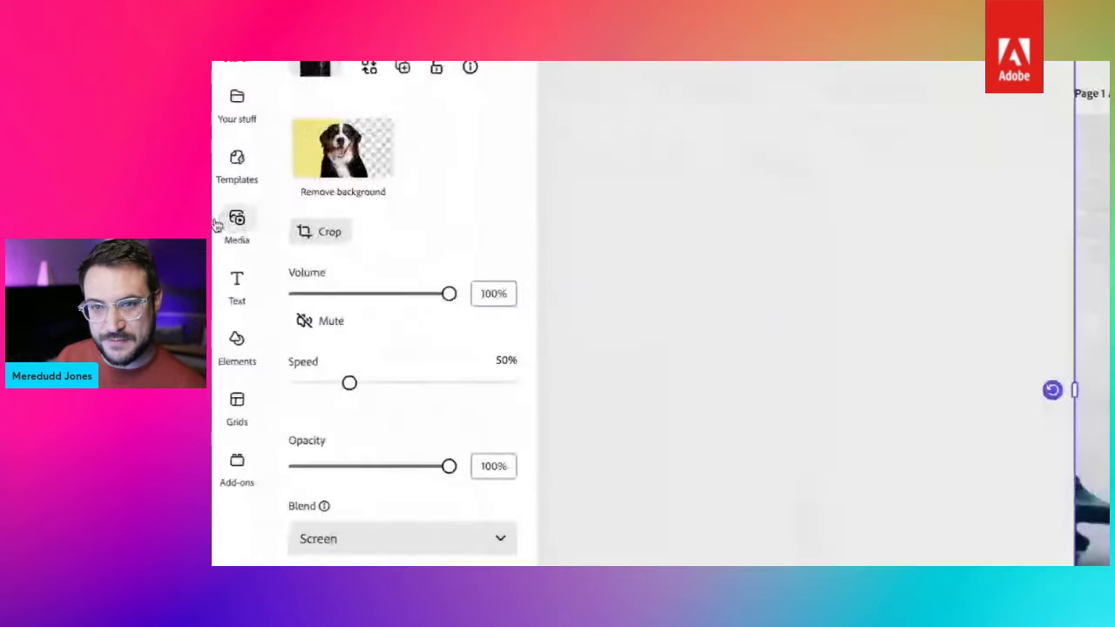
# - Search the video library for "flash"
pyautogui.click(224, 219)
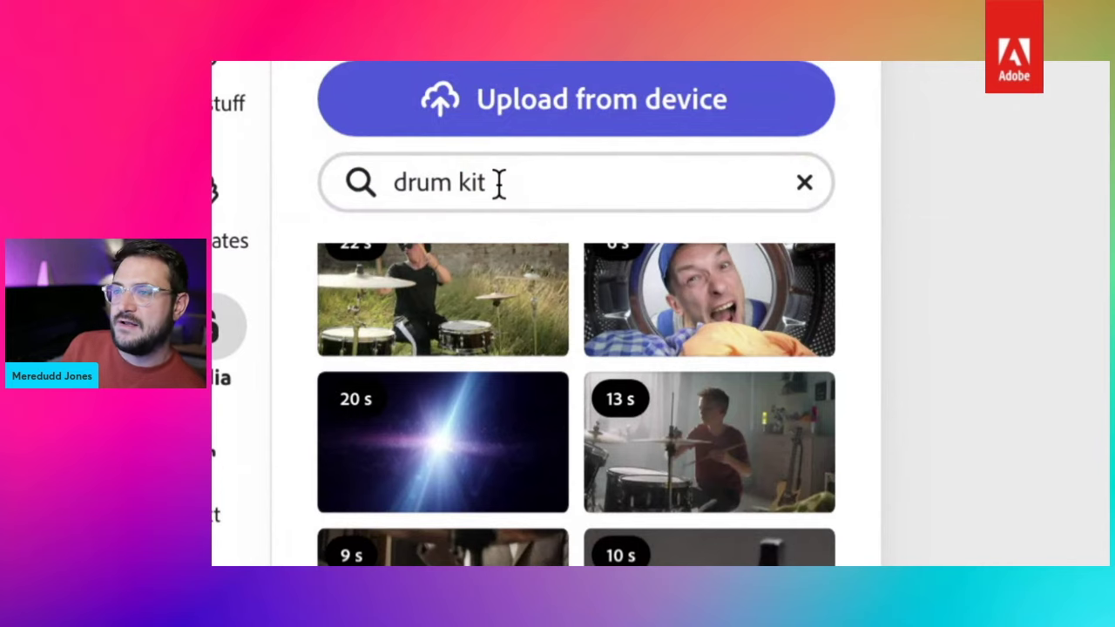
pyautogui.hotkey('ctrl', 'shift', 'Left')
pyautogui.hotkey('ctrl', 'shift', 'Left')
pyautogui.press('BackSpace')
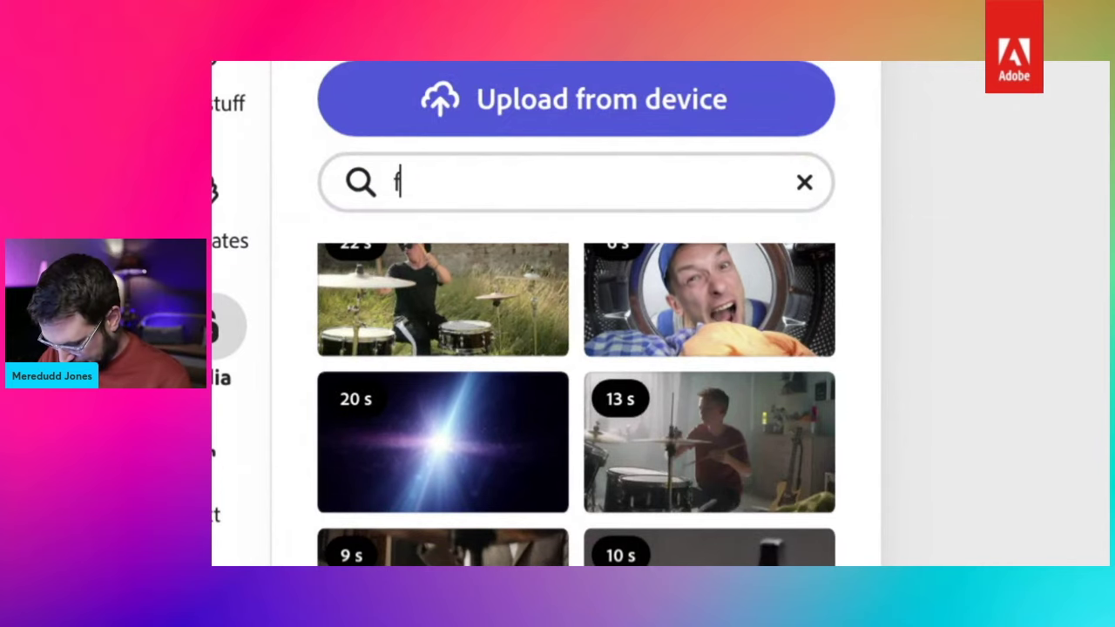
pyautogui.write('flash')
pyautogui.press('Return')
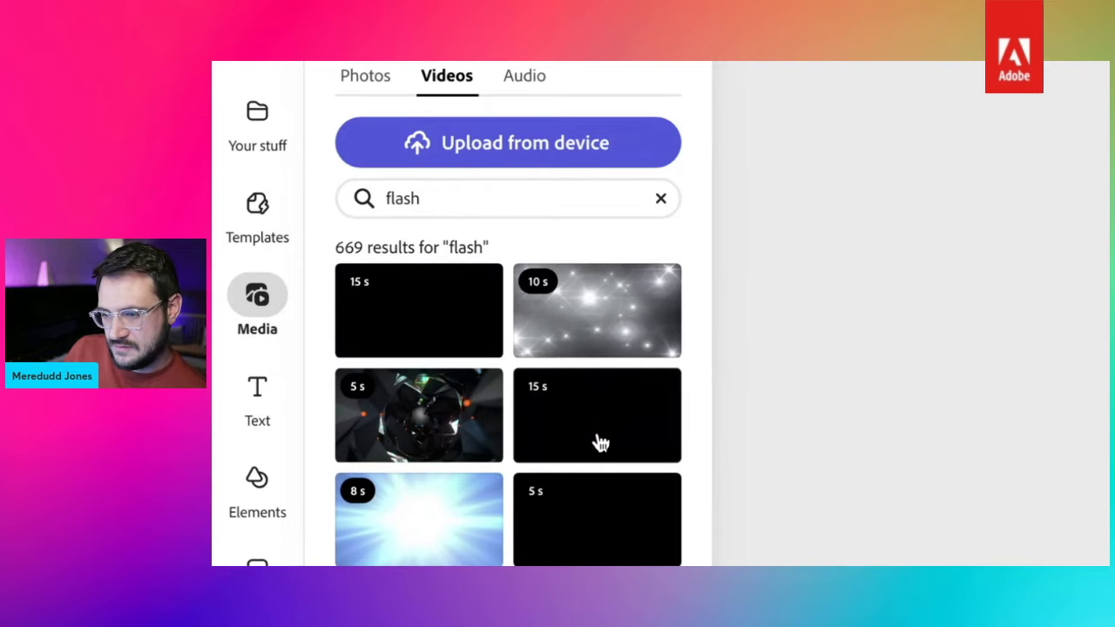
# - Find the 10-second spark burst clip with the orange glow and add it at the start of the scene
pyautogui.scroll(-3, 599, 442)
pyautogui.scroll(1, 418, 322)
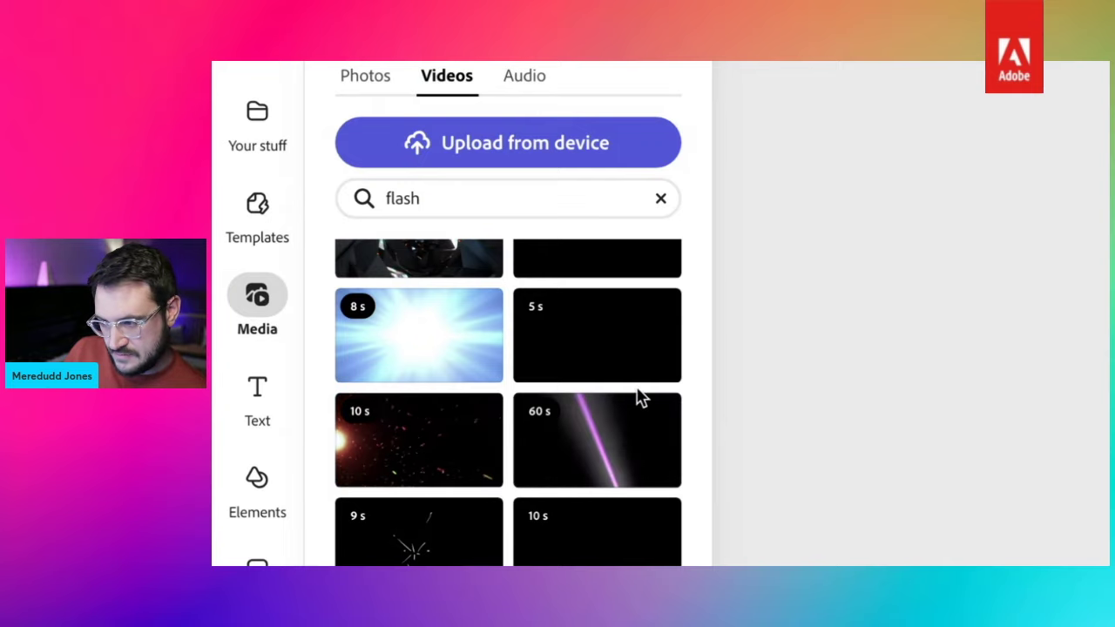
pyautogui.scroll(-3, 609, 392)
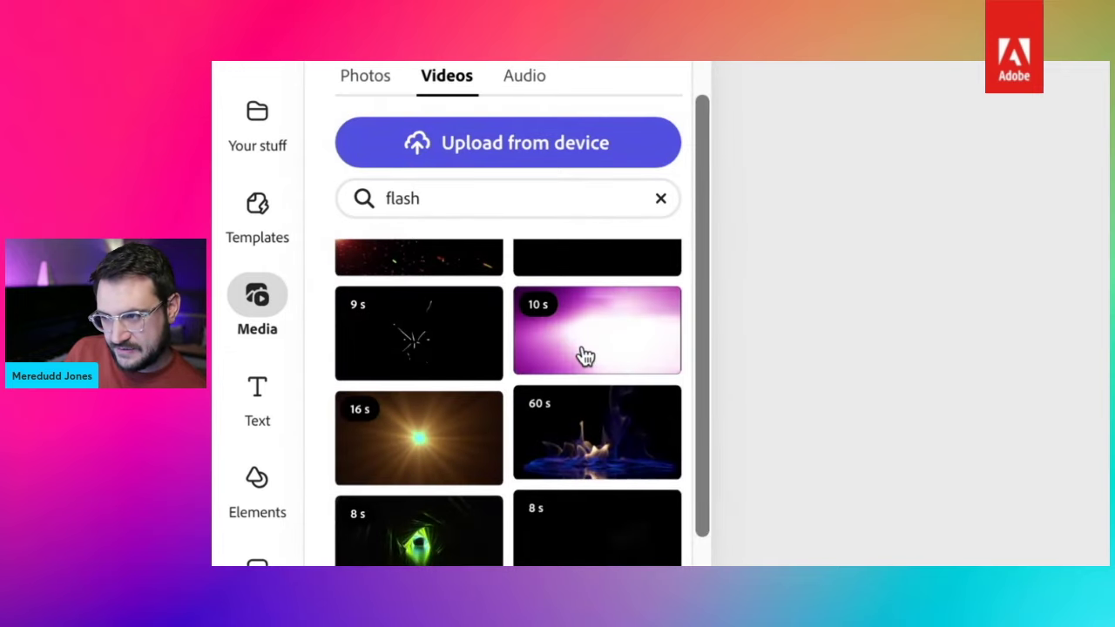
pyautogui.scroll(2, 580, 356)
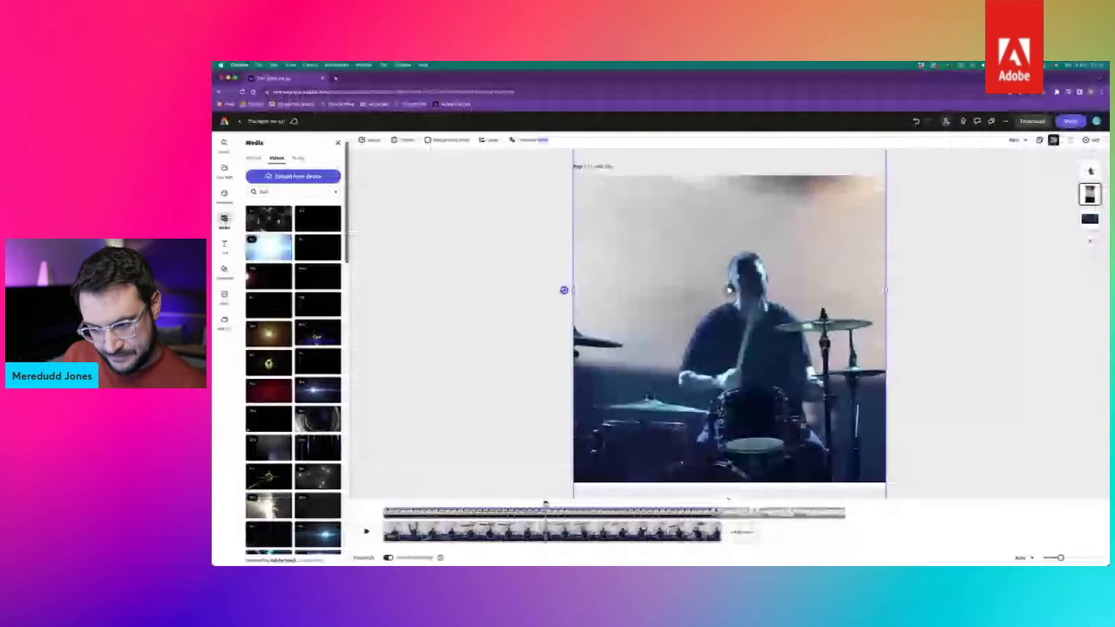
pyautogui.moveTo(545, 504); pyautogui.dragTo(384, 505)
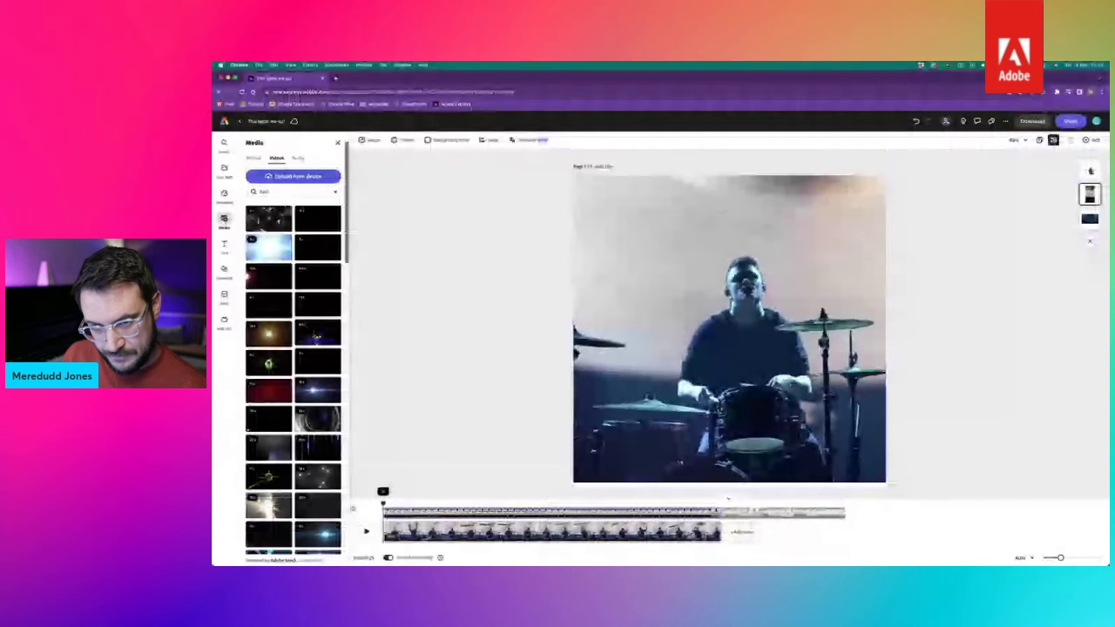
pyautogui.click(274, 274)
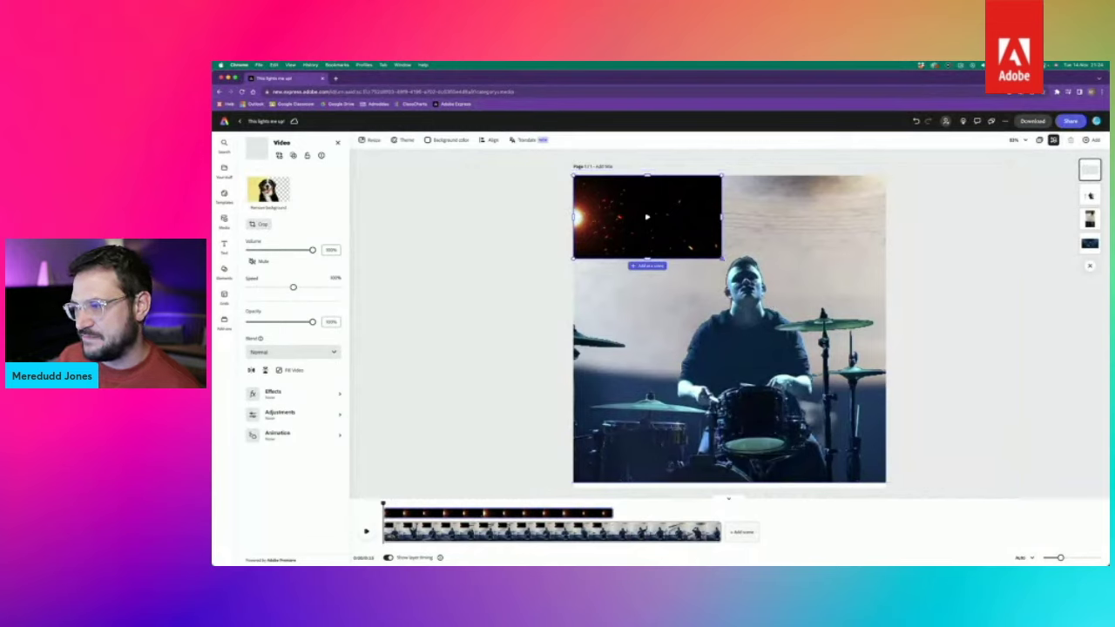
# - Enlarge the spark clip beyond the canvas width and centre it over the drummer
pyautogui.moveTo(722, 259); pyautogui.dragTo(1042, 393)
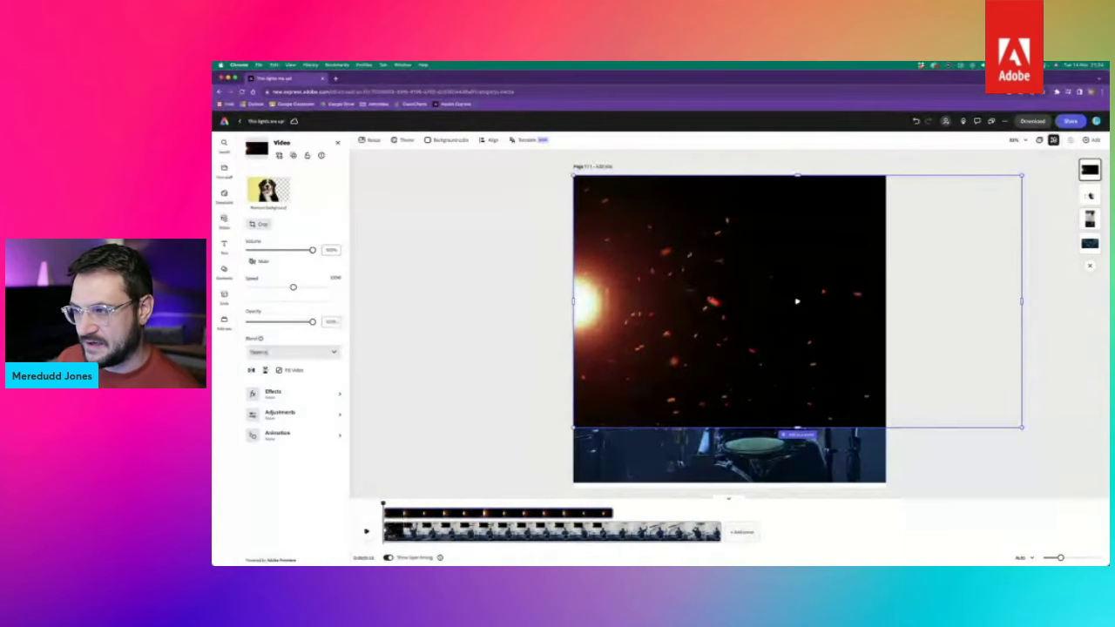
pyautogui.moveTo(797, 301)
pyautogui.mouseDown()
pyautogui.moveTo(862, 307)
pyautogui.moveTo(788, 315)
pyautogui.moveTo(808, 319)
pyautogui.mouseUp()
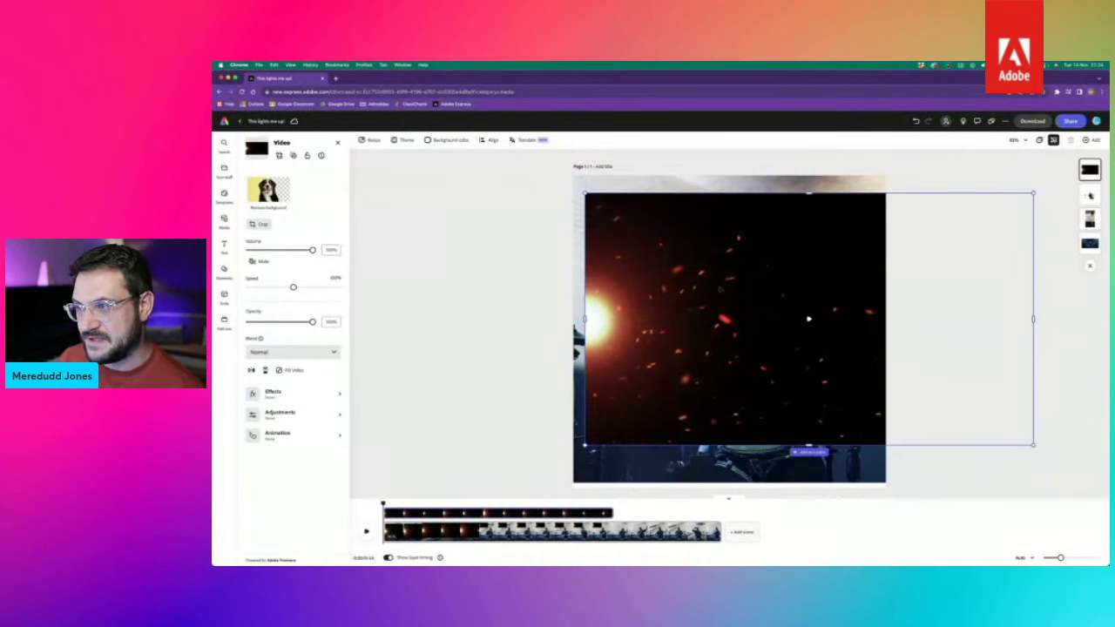
pyautogui.moveTo(729, 326); pyautogui.dragTo(648, 319)
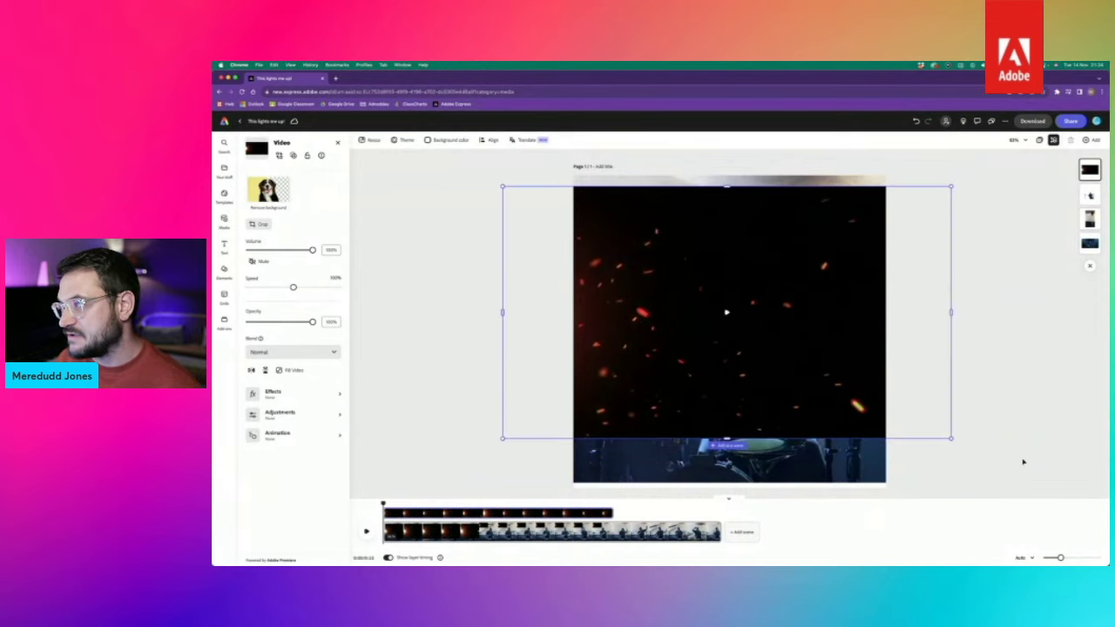
# - Try the spark clip at a smaller size, about as wide as the canvas, in different positions over the drummer
pyautogui.moveTo(952, 440); pyautogui.dragTo(830, 370)
pyautogui.moveTo(665, 278); pyautogui.dragTo(744, 304)
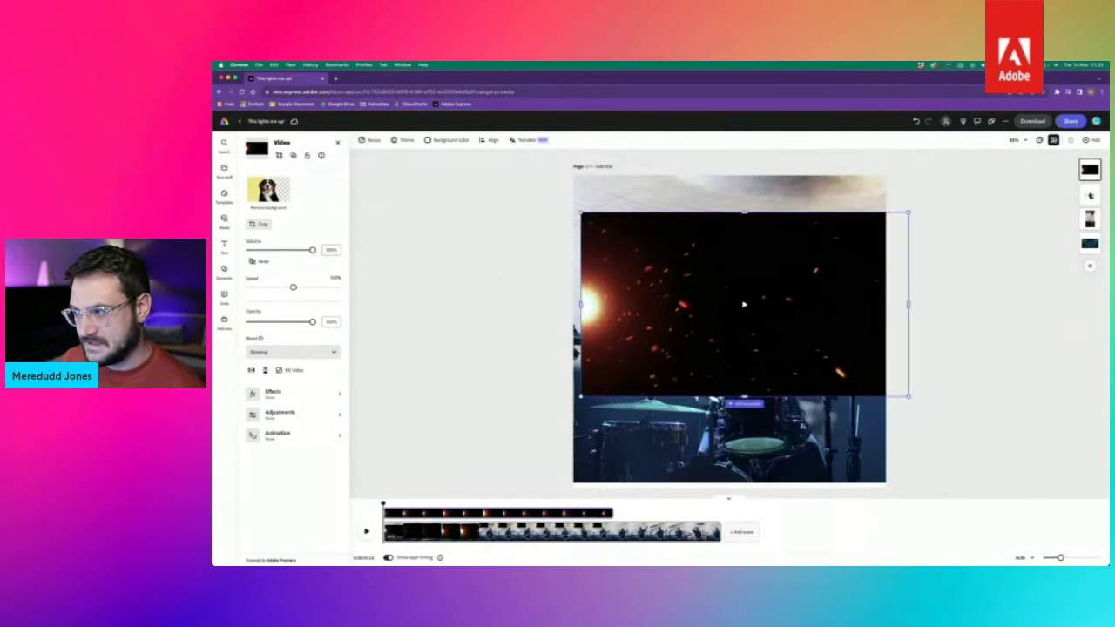
pyautogui.moveTo(667, 355); pyautogui.dragTo(748, 330)
pyautogui.moveTo(796, 296); pyautogui.dragTo(778, 299)
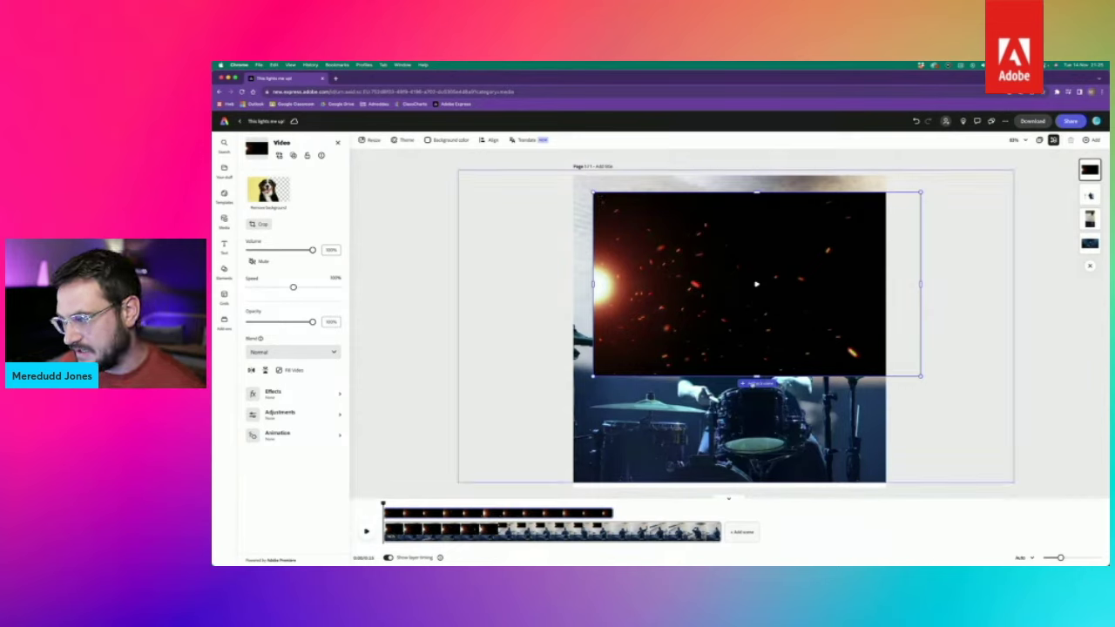
pyautogui.moveTo(756, 284); pyautogui.dragTo(694, 314)
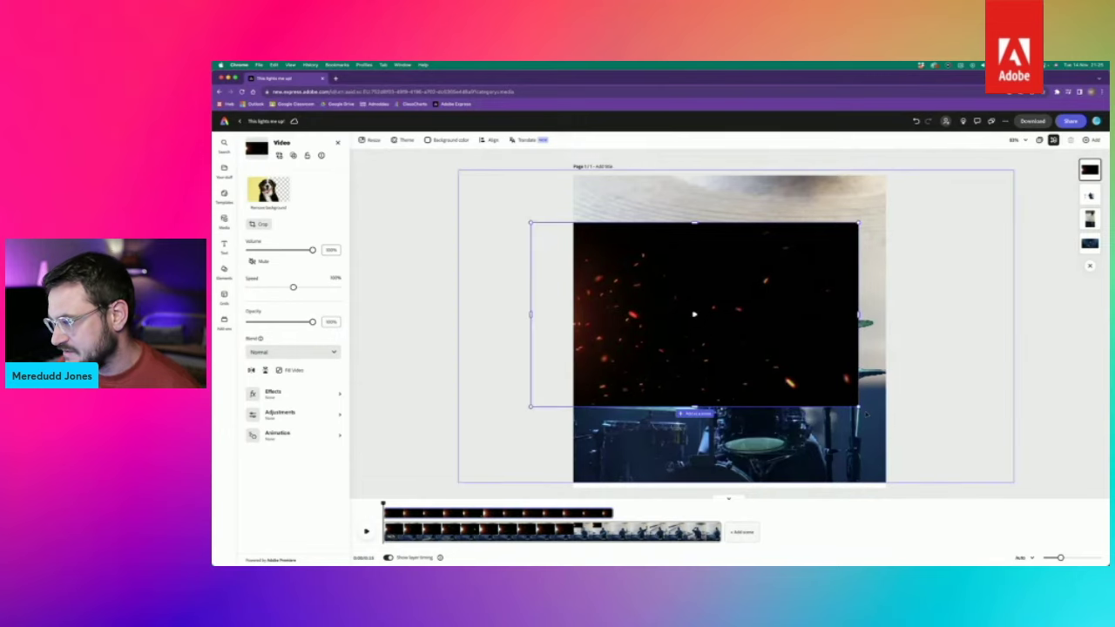
# - Enlarge the spark clip beyond the canvas width and align its upper edge with the top of the canvas
pyautogui.moveTo(858, 406); pyautogui.dragTo(984, 485)
pyautogui.moveTo(769, 417); pyautogui.dragTo(825, 366)
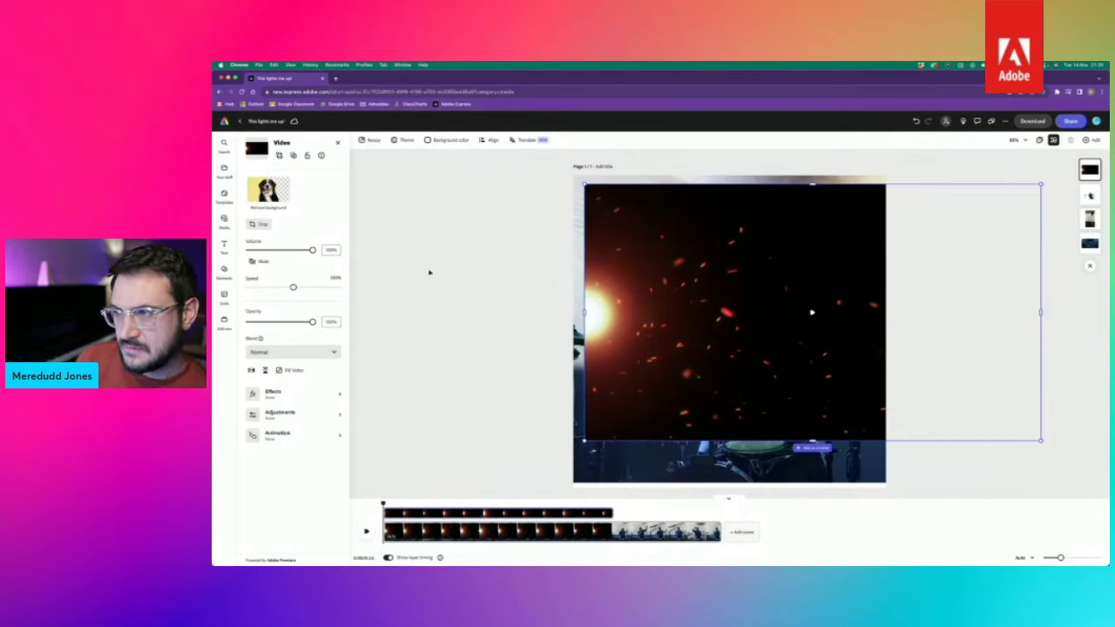
pyautogui.click(978, 194)
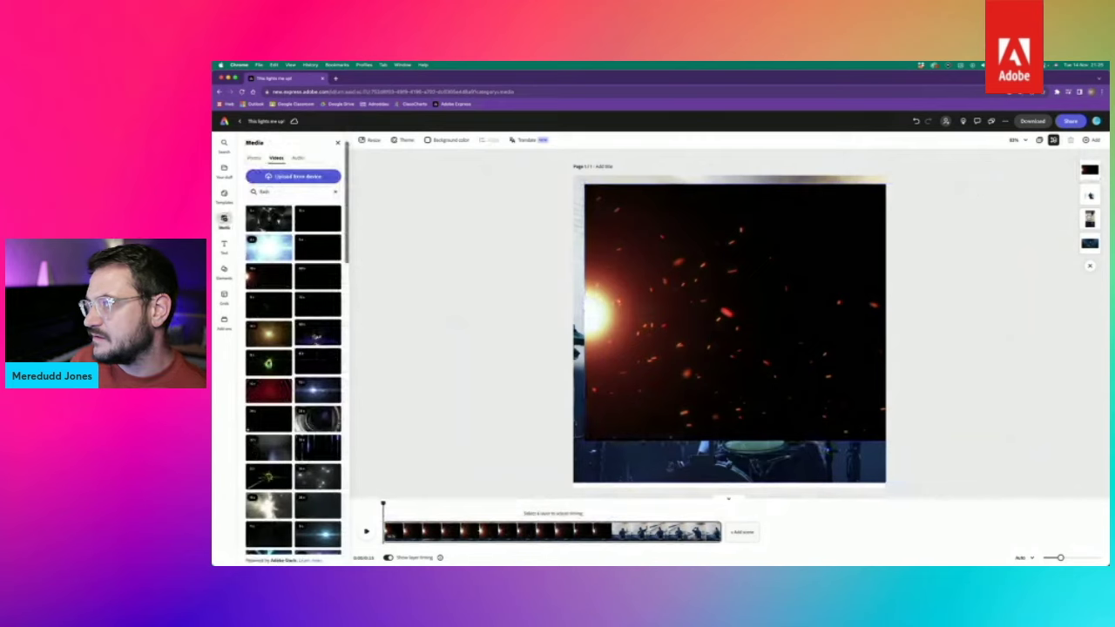
pyautogui.click(812, 312)
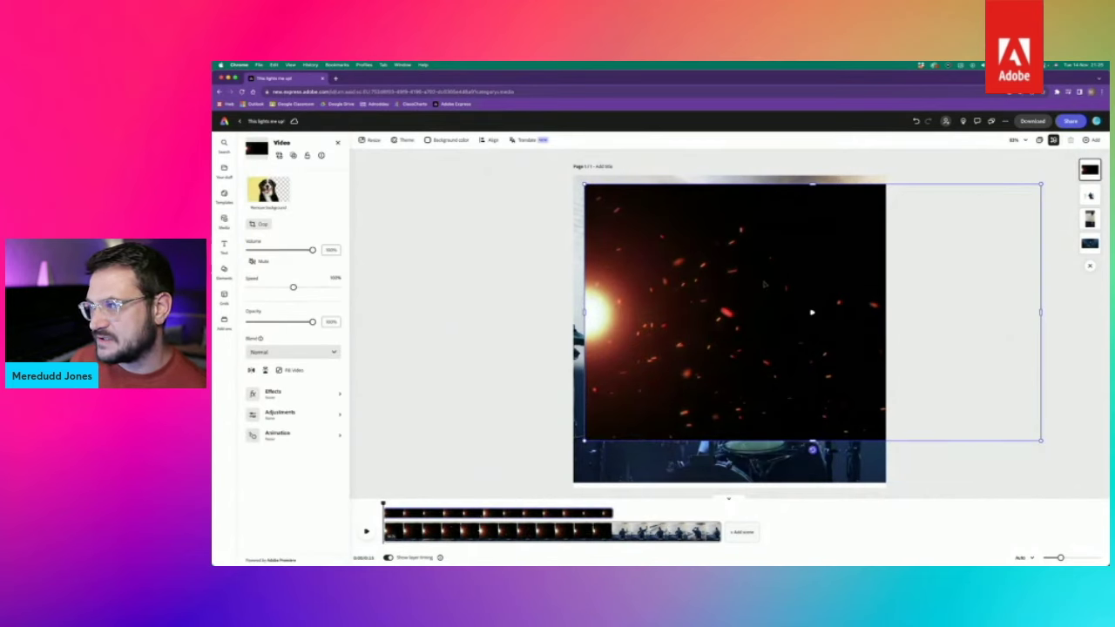
pyautogui.moveTo(812, 312); pyautogui.dragTo(772, 305)
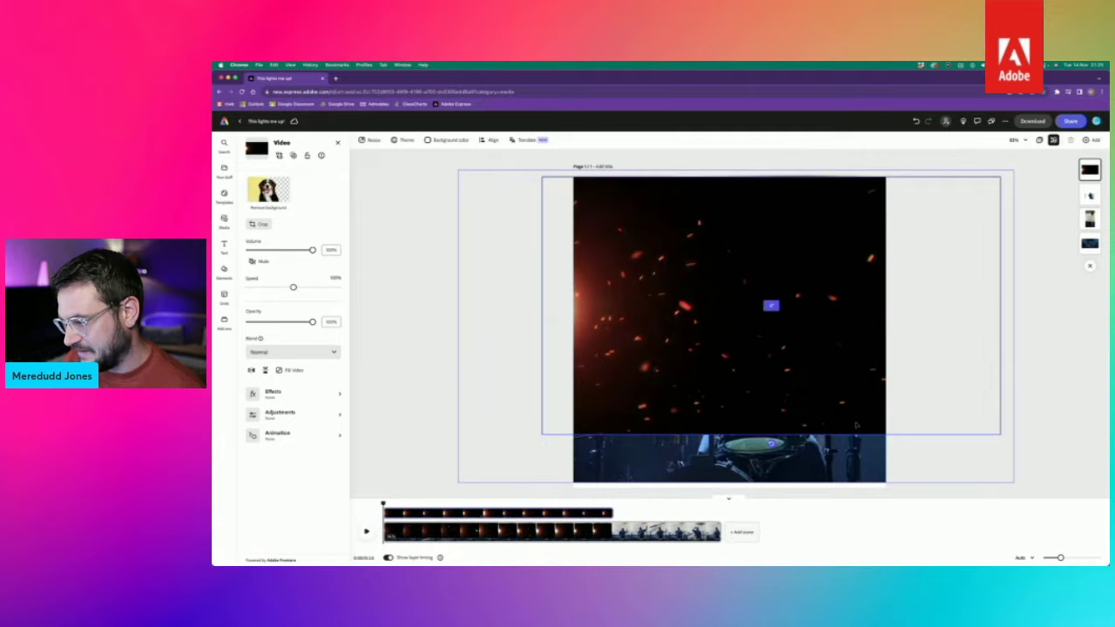
# - Try tilting the spark clip steeply with its glow towards the top, and play part of the scene
pyautogui.moveTo(857, 425); pyautogui.dragTo(743, 266)
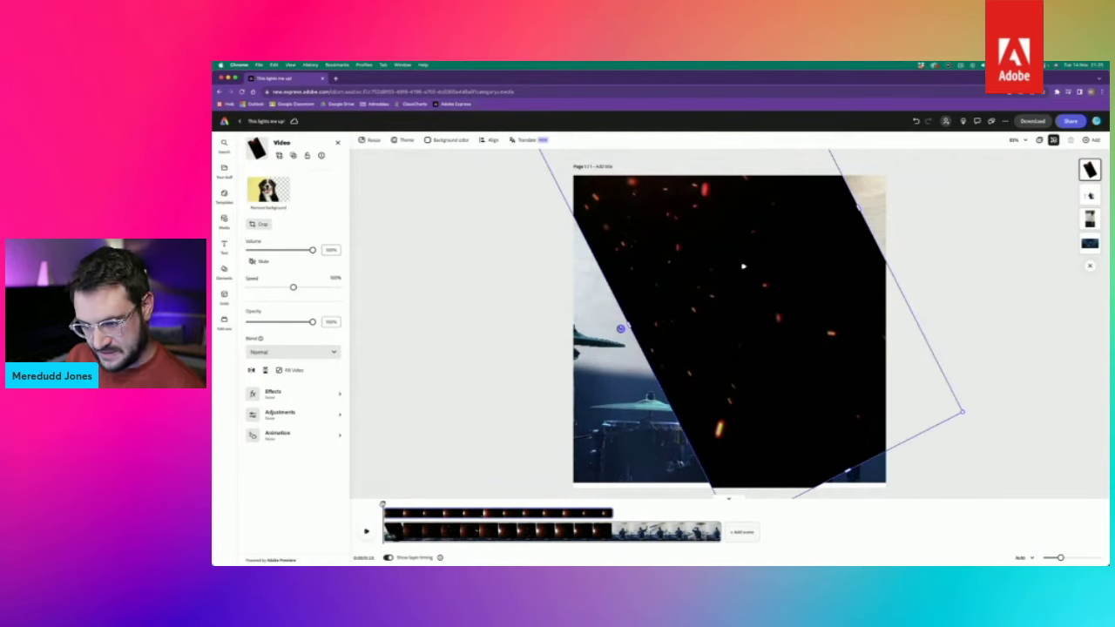
pyautogui.press('space')
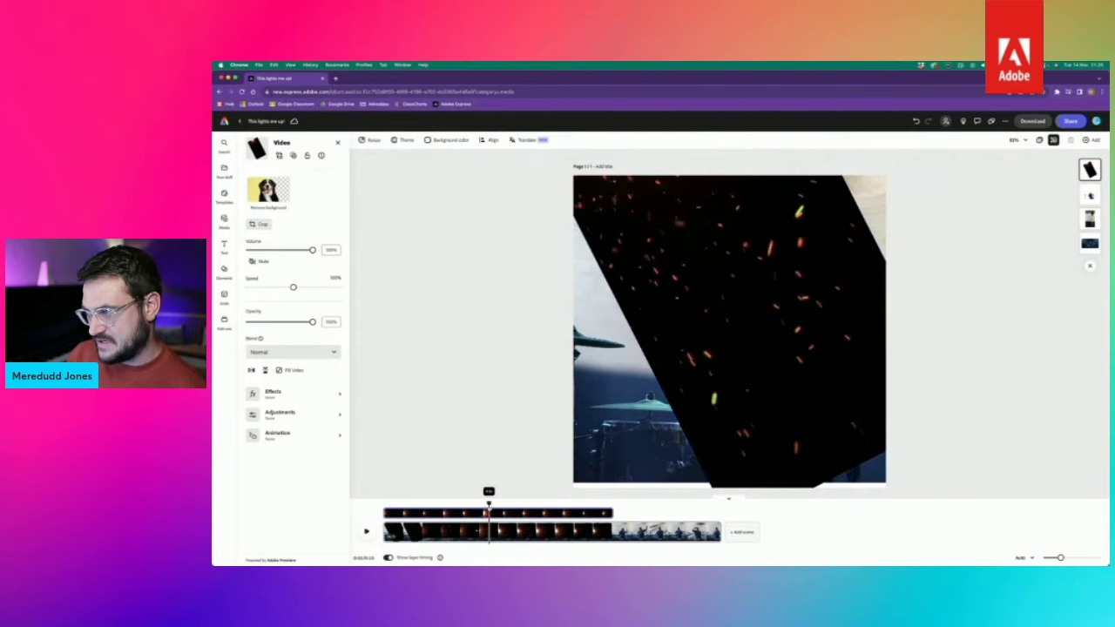
pyautogui.press('space')
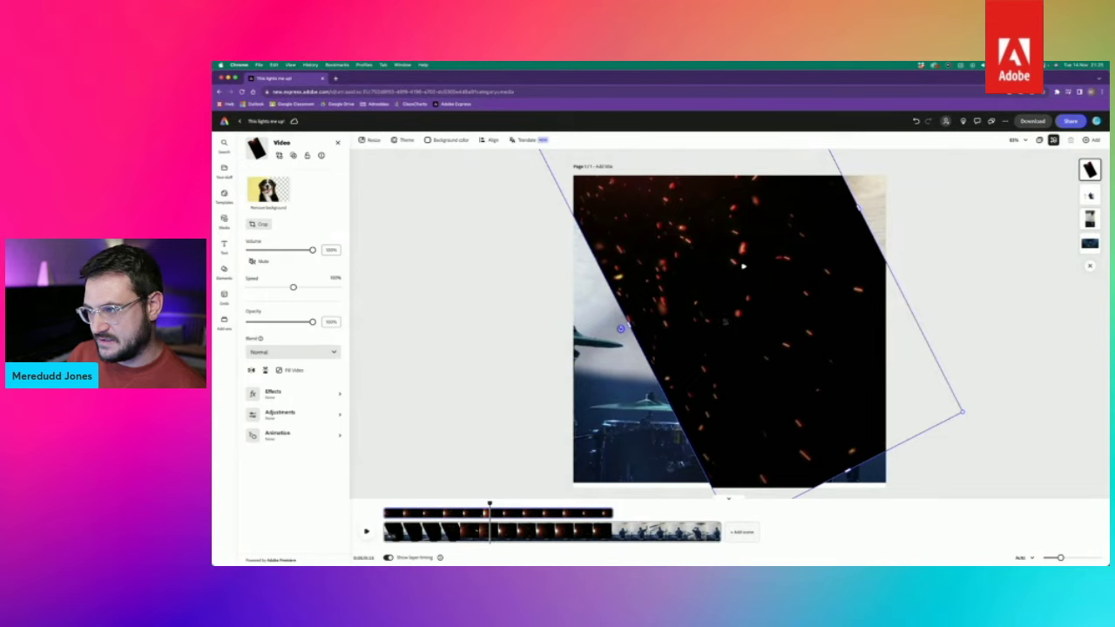
# - Rotate the spark clip to portrait orientation with its glow at the lower end, and position it over the drummer
pyautogui.moveTo(744, 265); pyautogui.dragTo(764, 412)
pyautogui.click(779, 356)
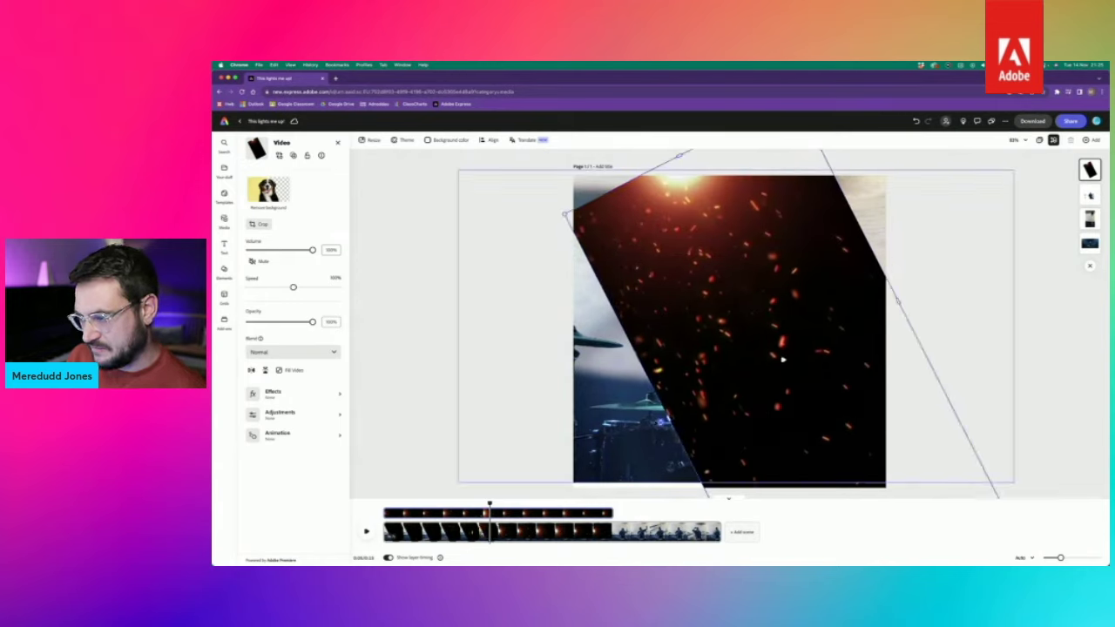
pyautogui.moveTo(660, 421); pyautogui.dragTo(927, 277)
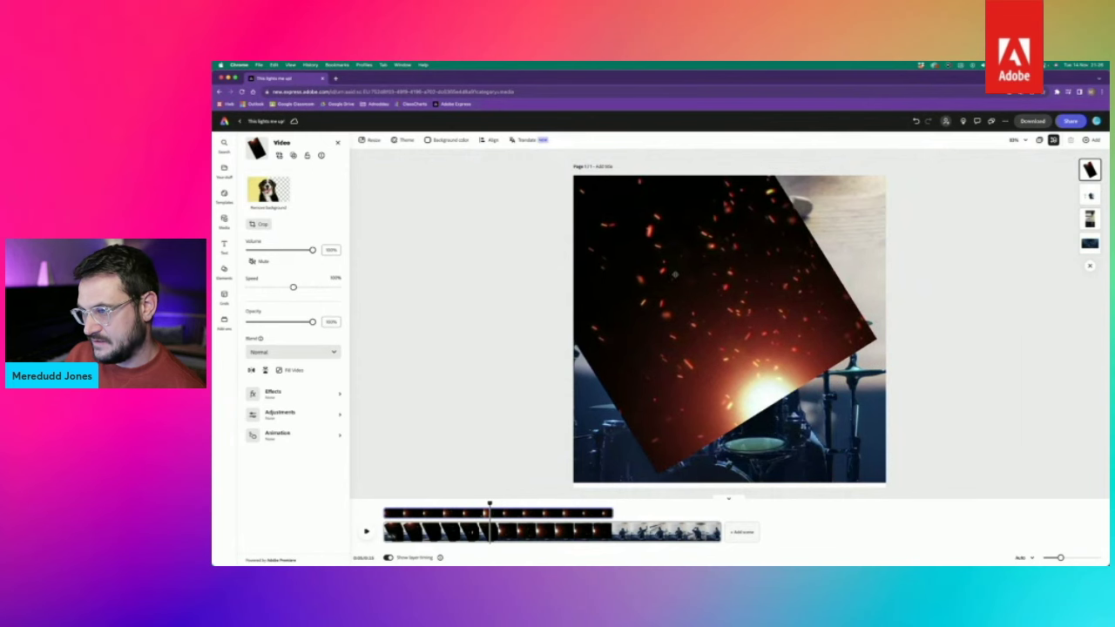
pyautogui.click(672, 271)
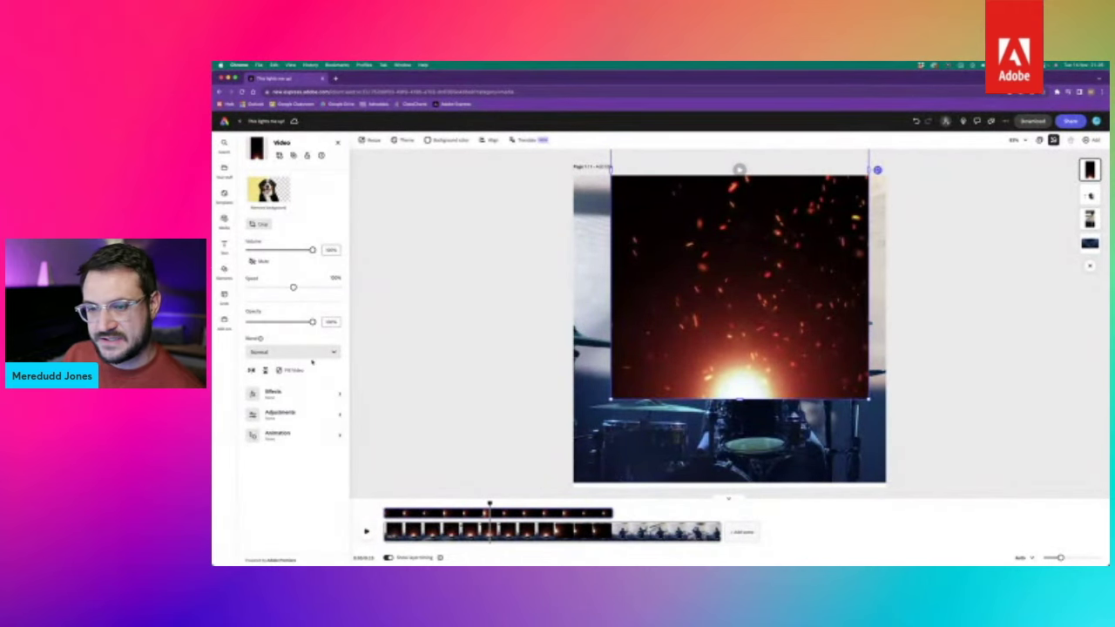
# - Set the spark clip's blend mode to Screen
pyautogui.click(311, 354)
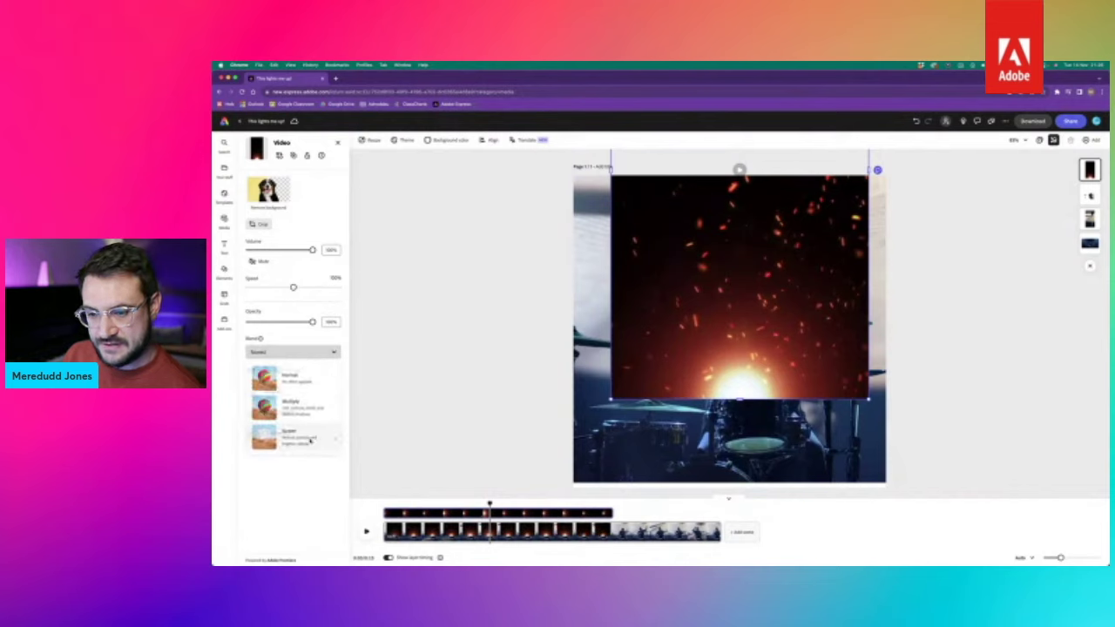
pyautogui.click(310, 440)
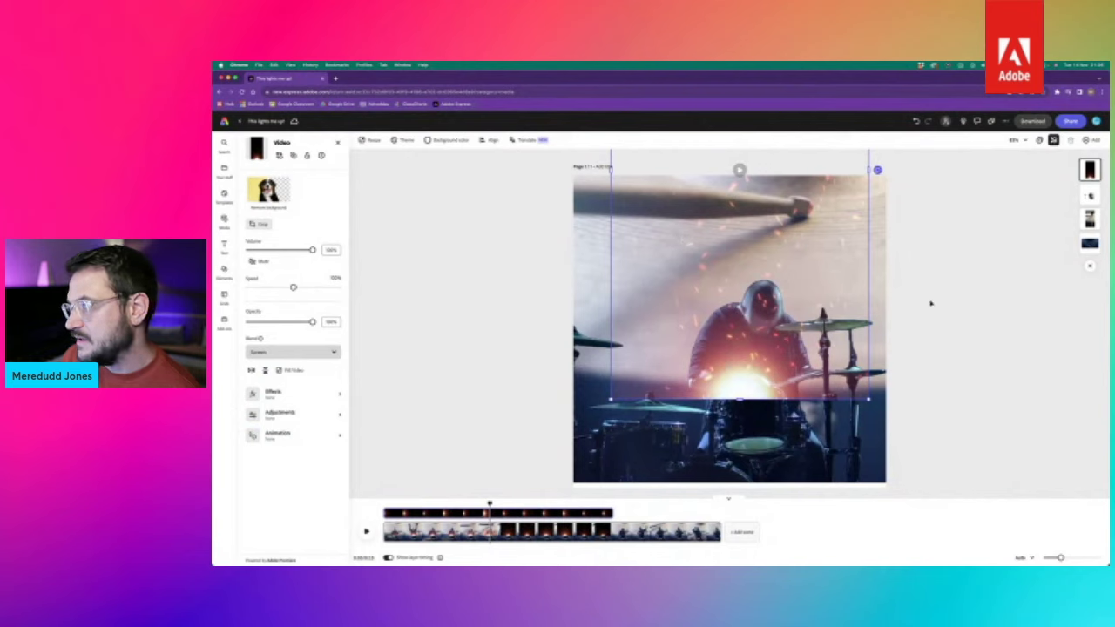
# - Enlarge the spark clip to cover the canvas down to its bottom edge, and place it directly above the original footage layer
pyautogui.click(893, 417)
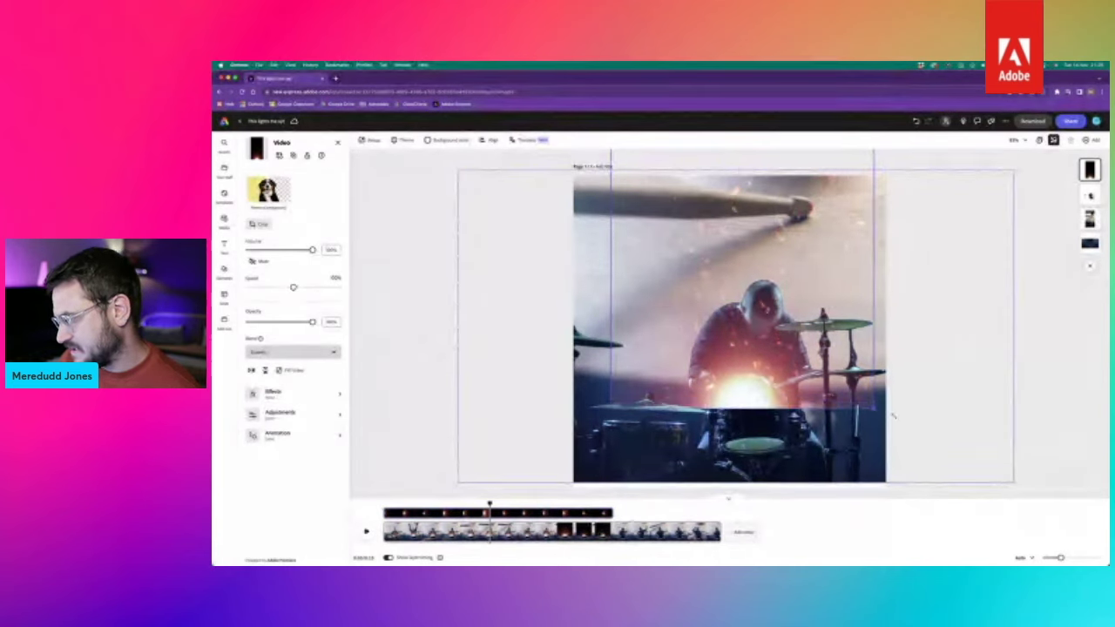
pyautogui.moveTo(893, 416); pyautogui.dragTo(893, 443)
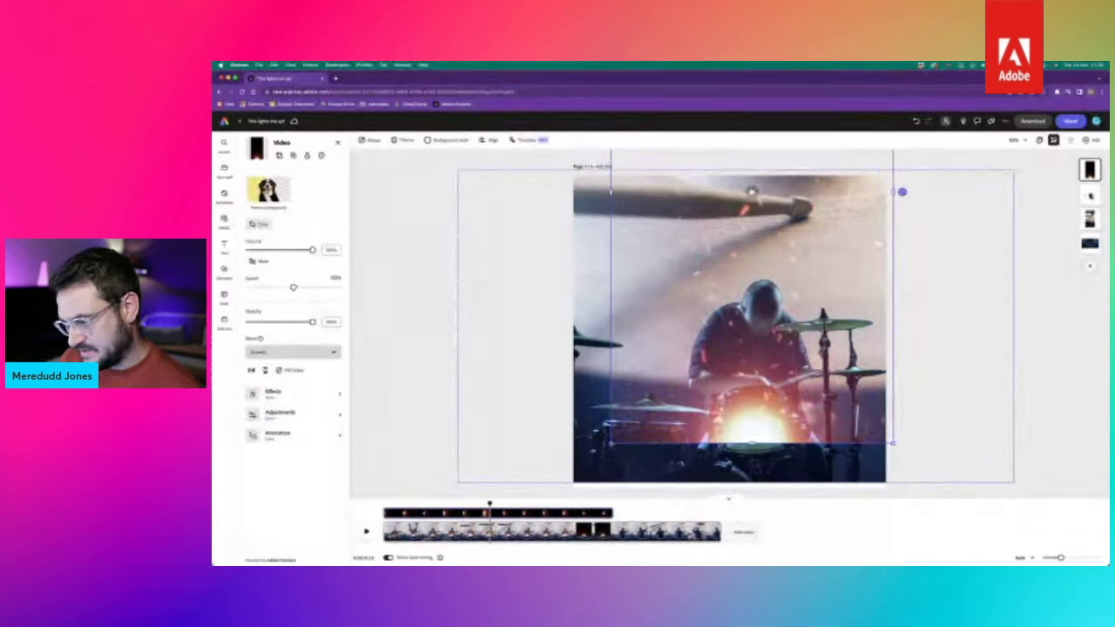
pyautogui.moveTo(610, 445); pyautogui.dragTo(543, 494)
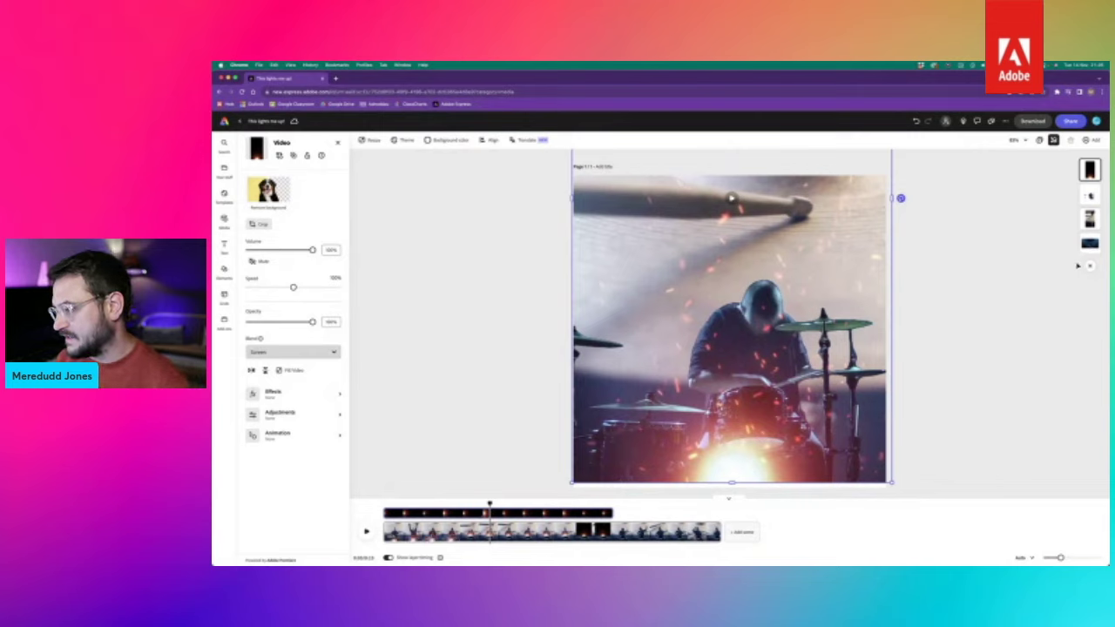
pyautogui.hotkey('ctrl', 'shift', '[')
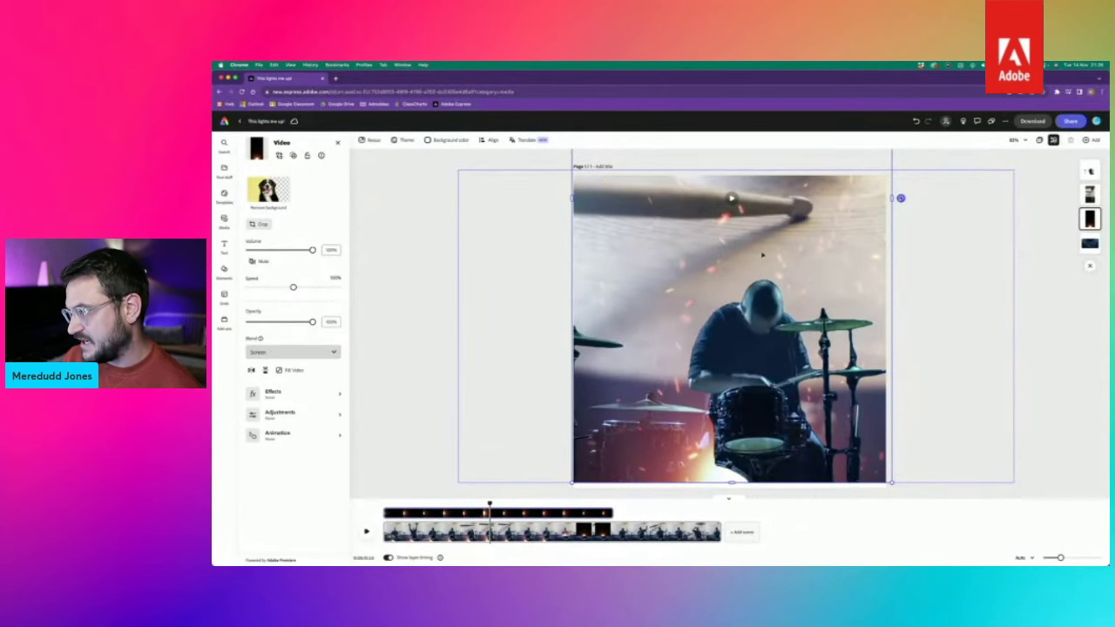
# - Try the spark clip as the topmost layer, repositioned so its glow sits over the drummer's chest
pyautogui.moveTo(1089, 219); pyautogui.dragTo(1088, 170)
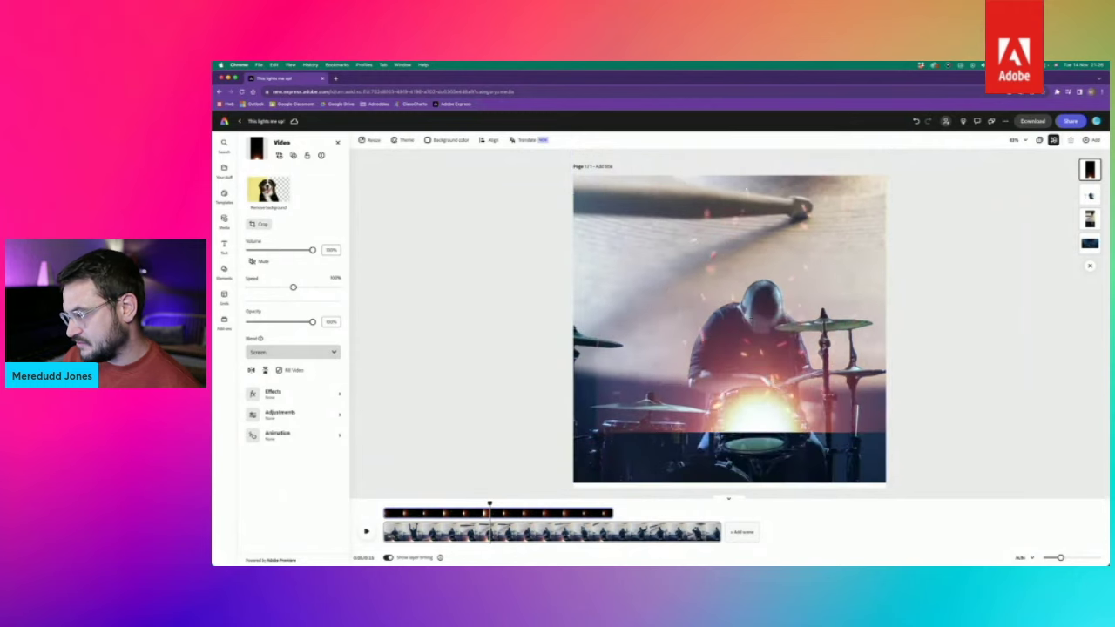
pyautogui.click(770, 357)
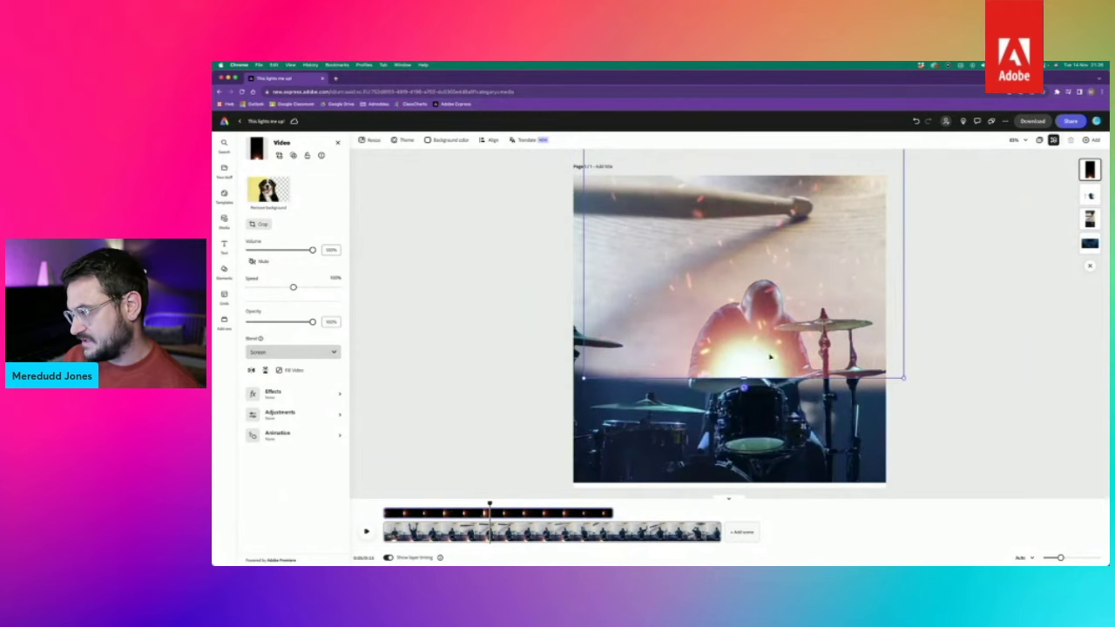
pyautogui.moveTo(767, 358); pyautogui.dragTo(773, 364)
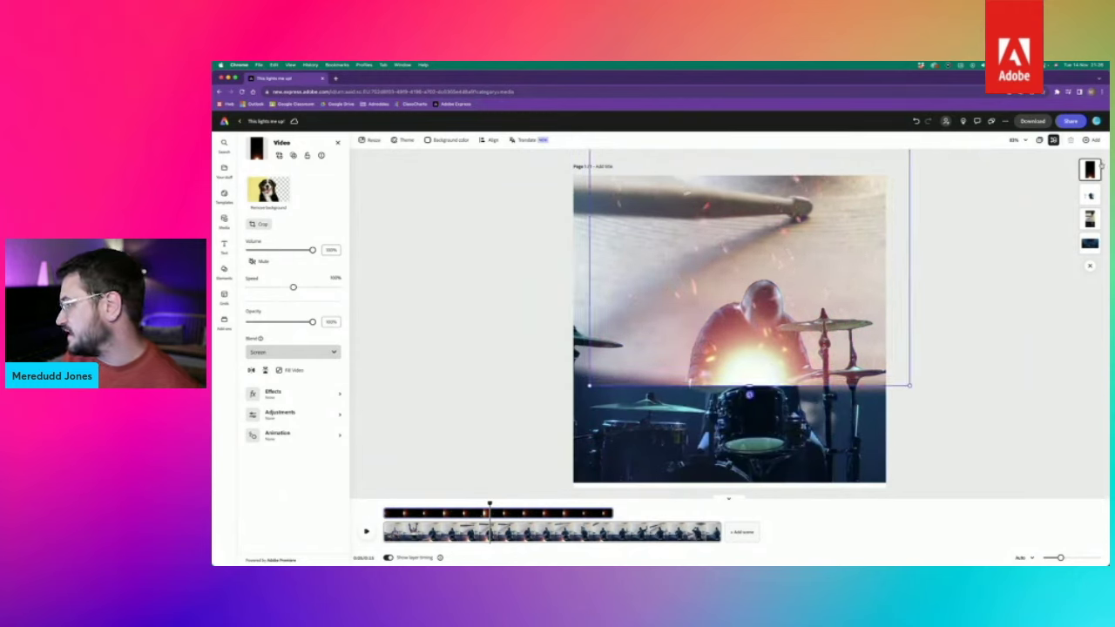
# - Try the spark clip directly behind the drummer cutout, enlarged down to the drums
pyautogui.moveTo(1099, 167); pyautogui.dragTo(1091, 219)
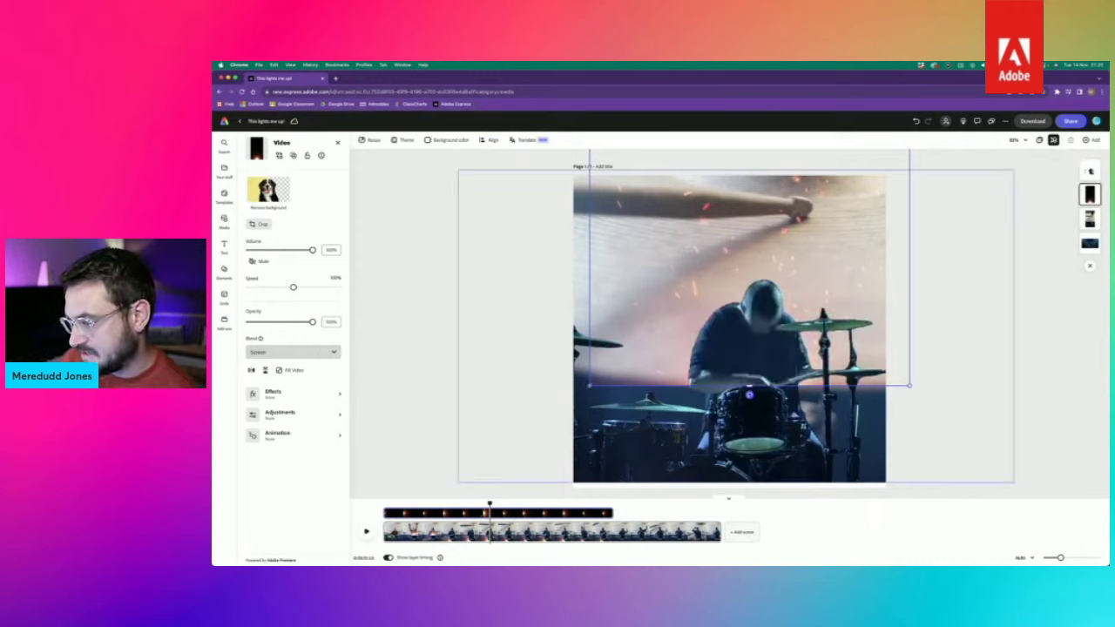
pyautogui.moveTo(589, 385); pyautogui.dragTo(567, 426)
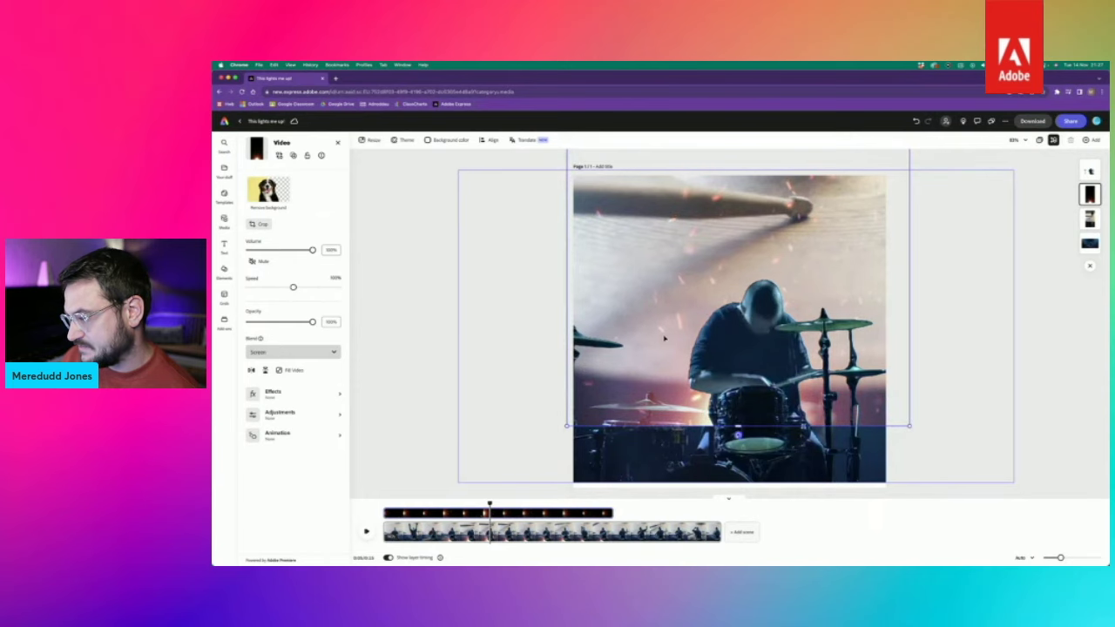
pyautogui.moveTo(664, 338); pyautogui.dragTo(662, 321)
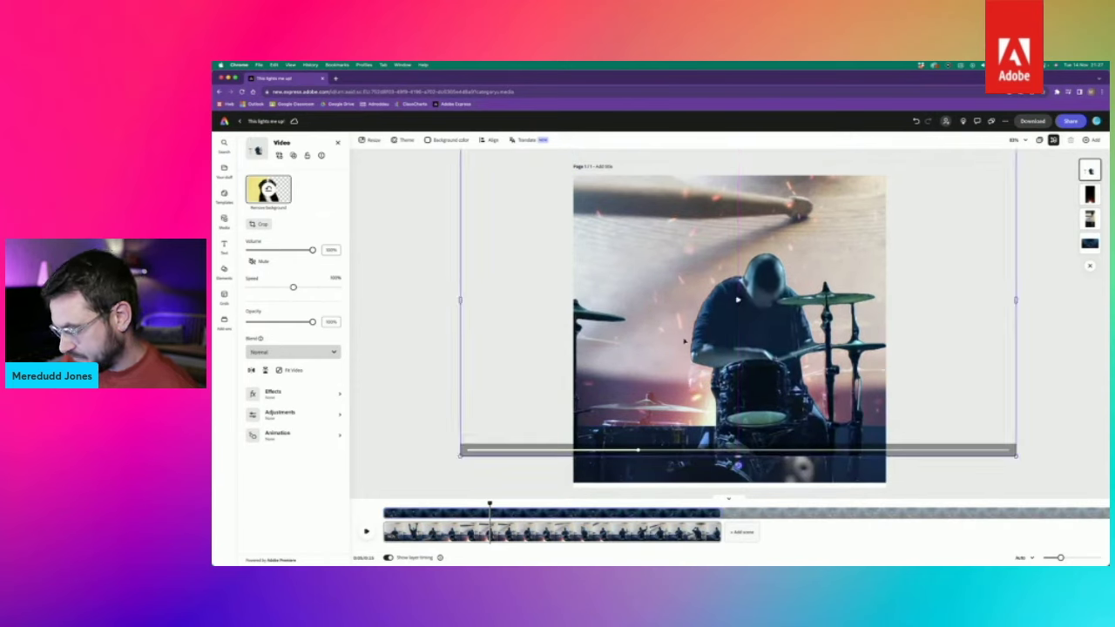
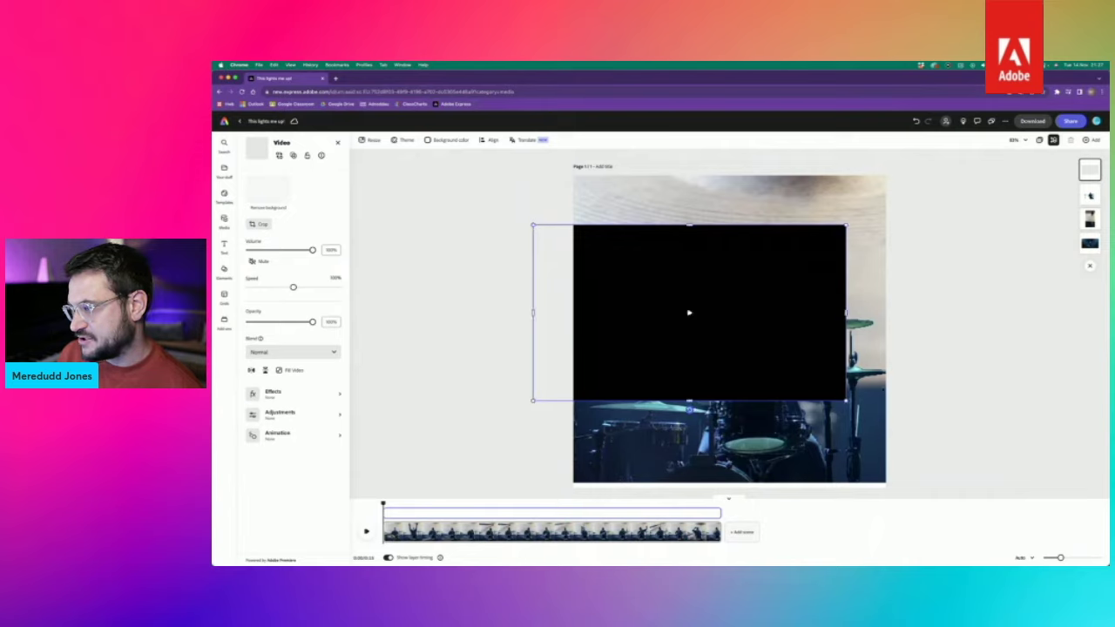
# - Enlarge the golden light-burst clip beyond the canvas width and set its blend mode to Screen
pyautogui.moveTo(845, 400); pyautogui.dragTo(928, 447)
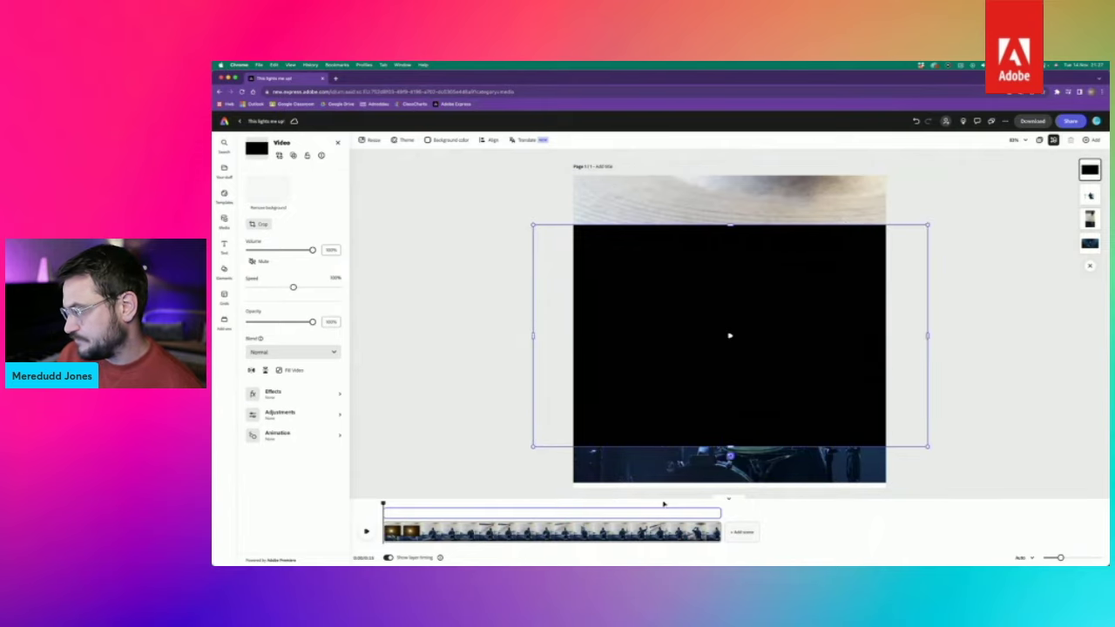
pyautogui.moveTo(382, 503); pyautogui.dragTo(545, 504)
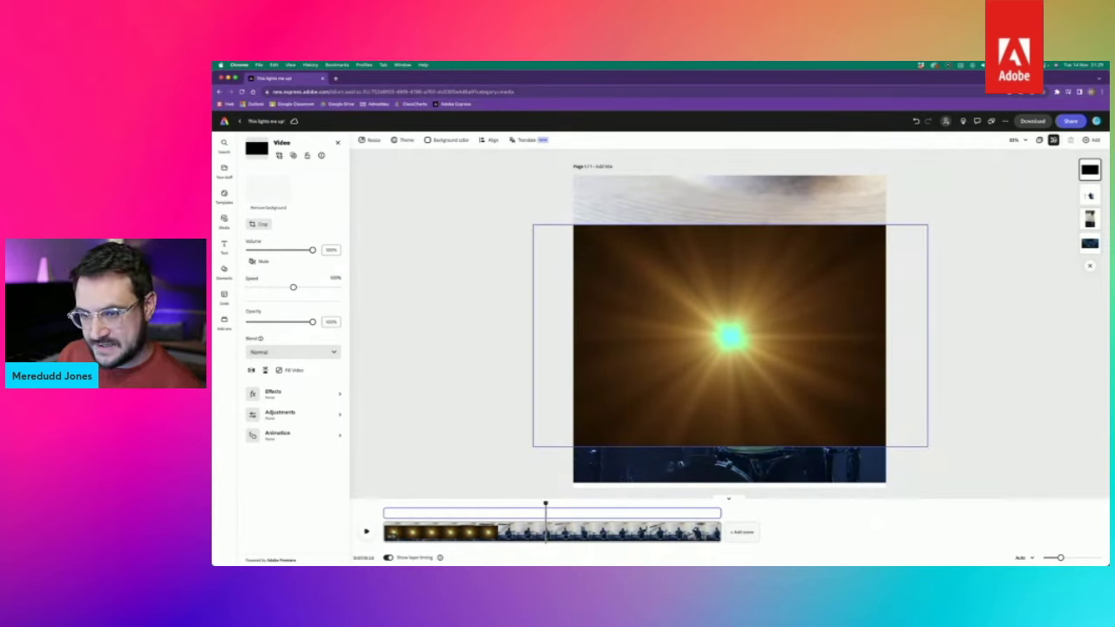
pyautogui.click(297, 352)
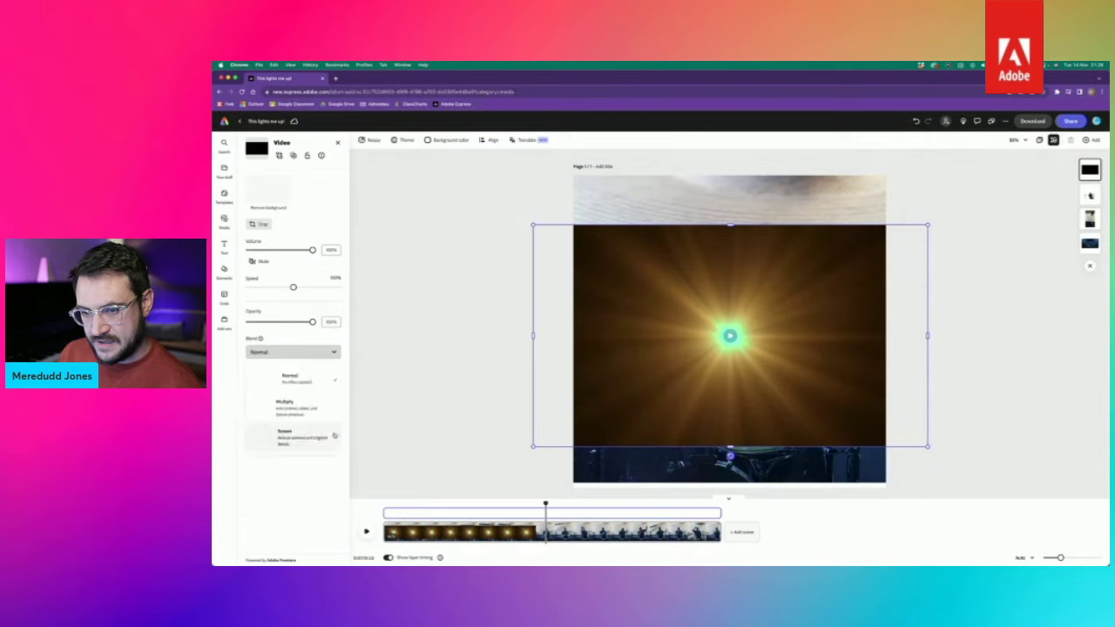
pyautogui.click(314, 440)
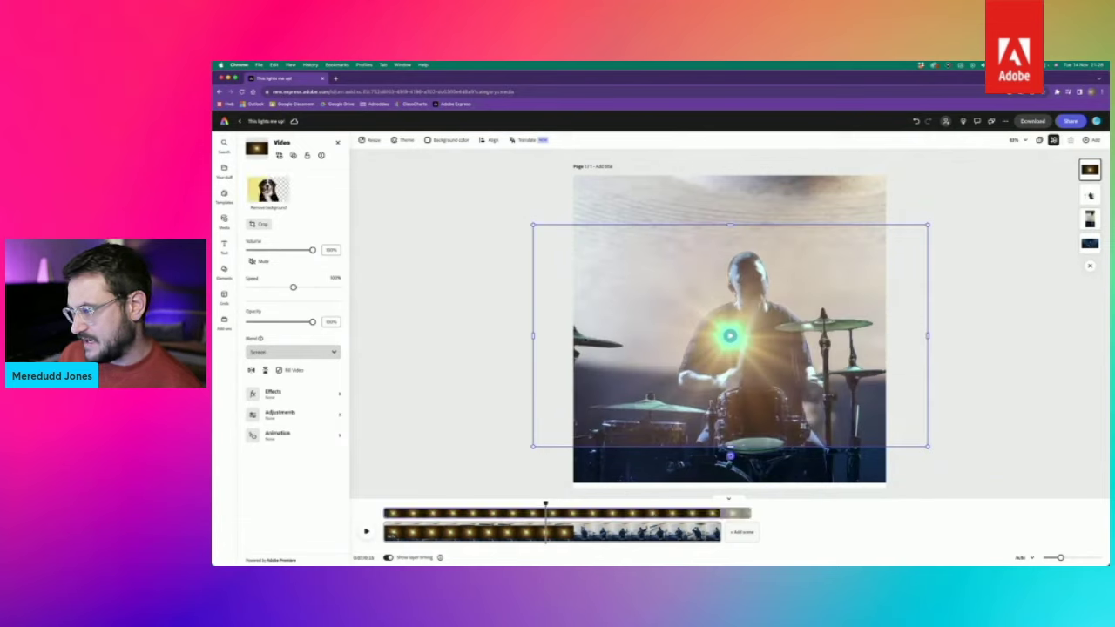
# - Enlarge the light-burst clip further and centre its bright core on the drummer's chest
pyautogui.moveTo(703, 352); pyautogui.dragTo(728, 364)
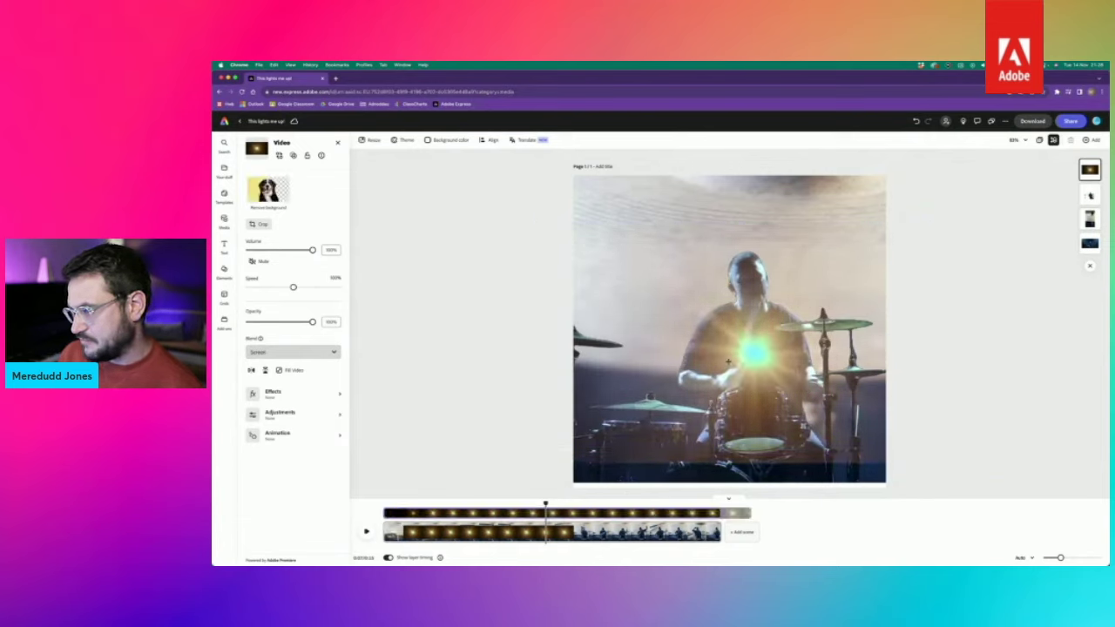
pyautogui.moveTo(559, 237); pyautogui.dragTo(511, 210)
pyautogui.moveTo(748, 360); pyautogui.dragTo(762, 363)
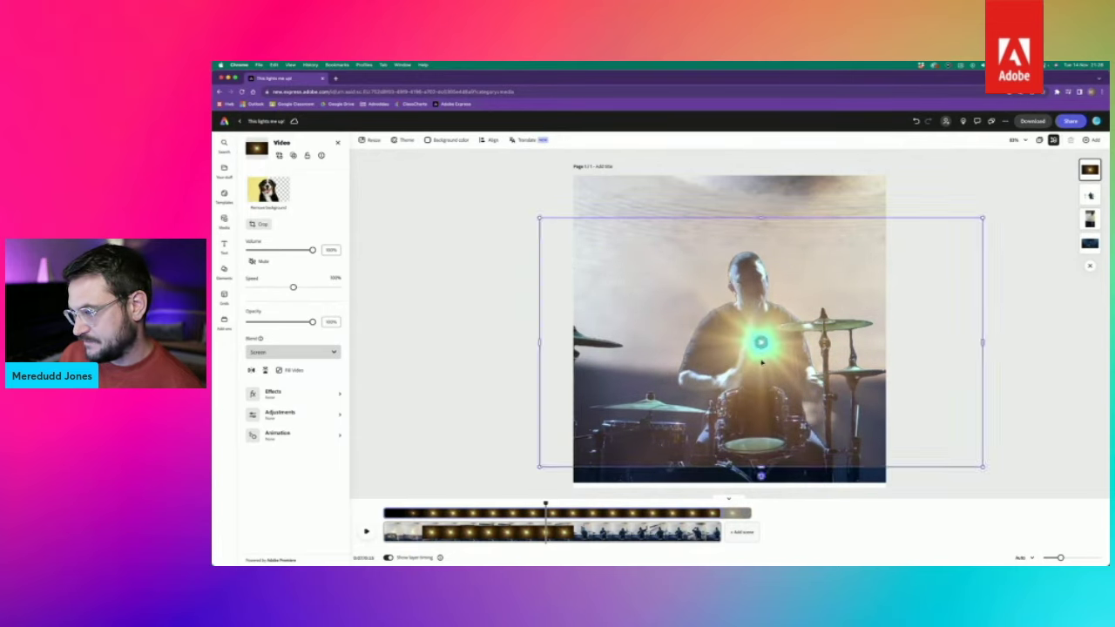
# - Rotate the light-burst clip to portrait orientation, and enlarge and reposition it to cover the whole canvas
pyautogui.moveTo(760, 475); pyautogui.dragTo(534, 348)
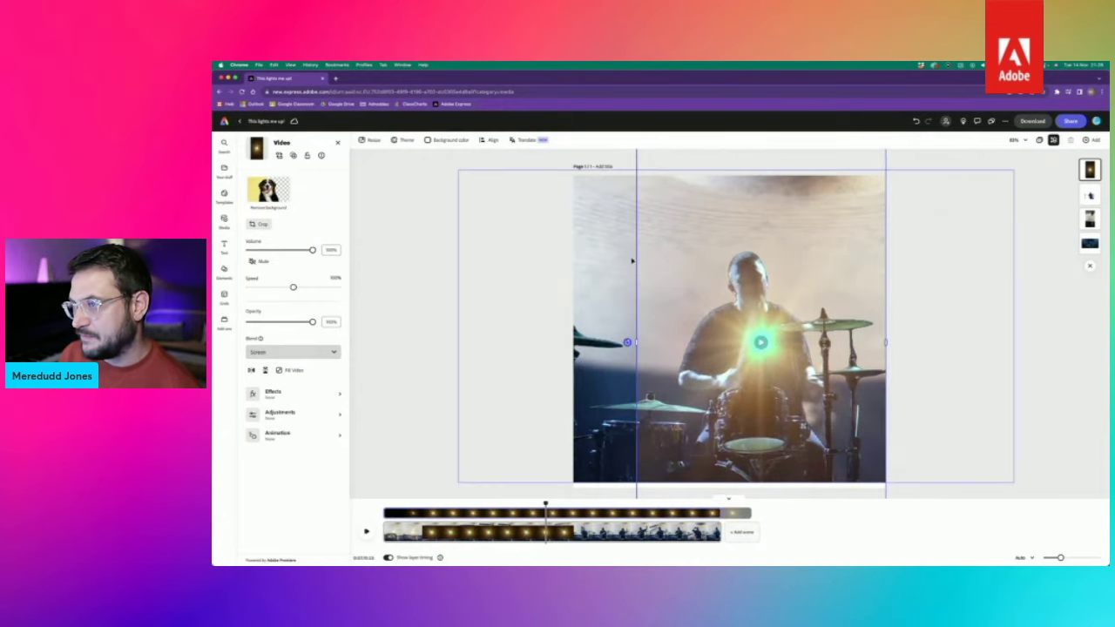
pyautogui.scroll(-3, 645, 258)
pyautogui.scroll(-3, 645, 258)
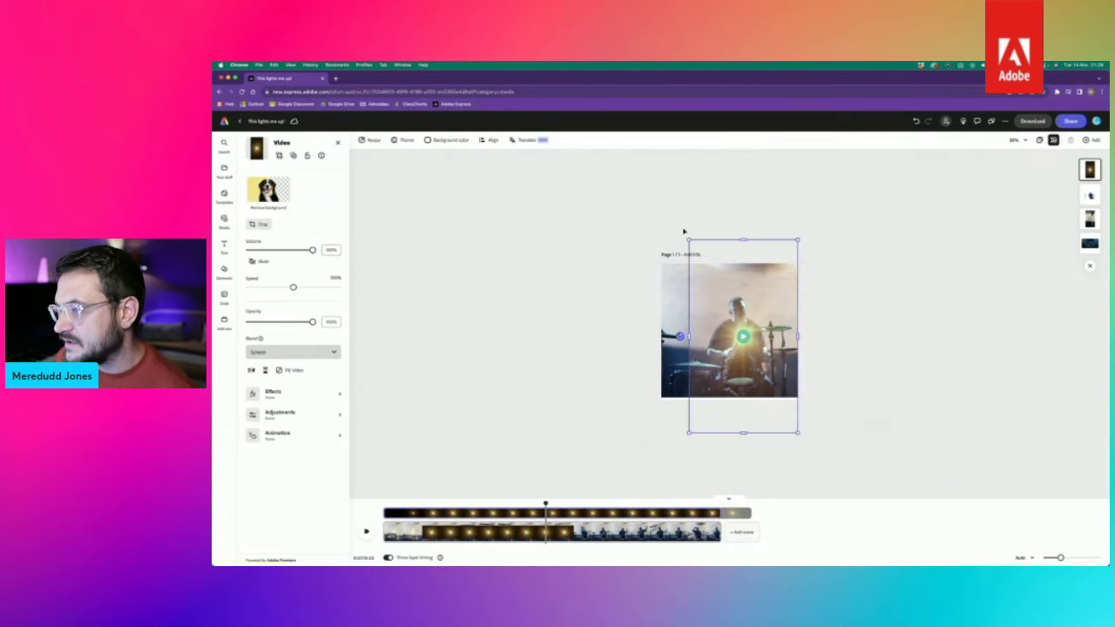
pyautogui.moveTo(688, 240); pyautogui.dragTo(654, 178)
pyautogui.moveTo(746, 230); pyautogui.dragTo(763, 248)
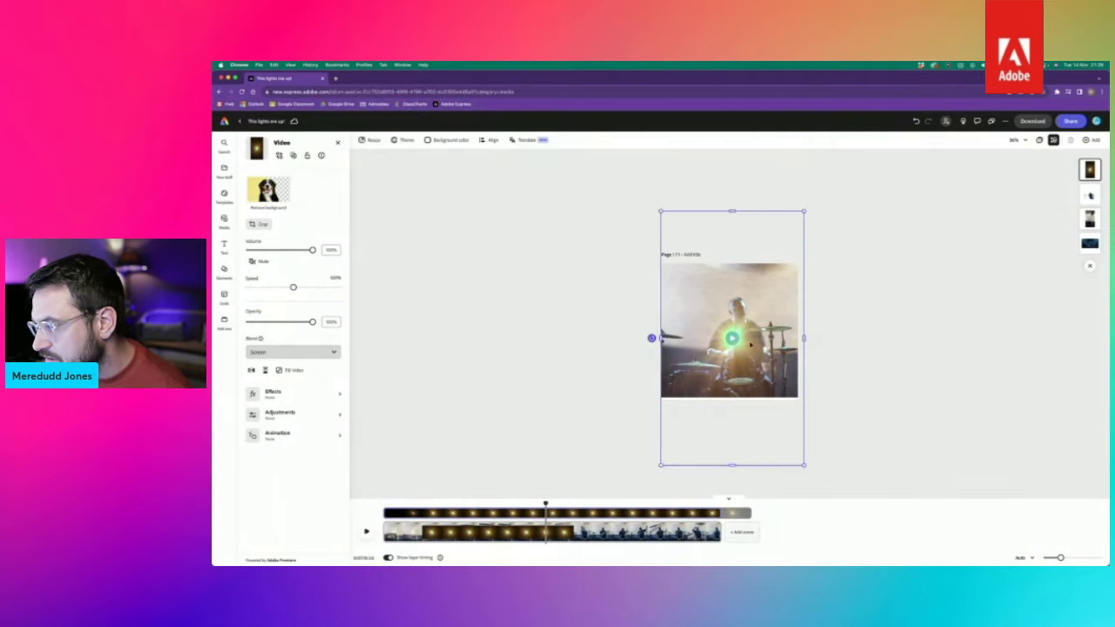
# - Place the light-burst clip directly beneath the drummer cutout in the layer order, and clear the selection
pyautogui.scroll(10, 756, 331)
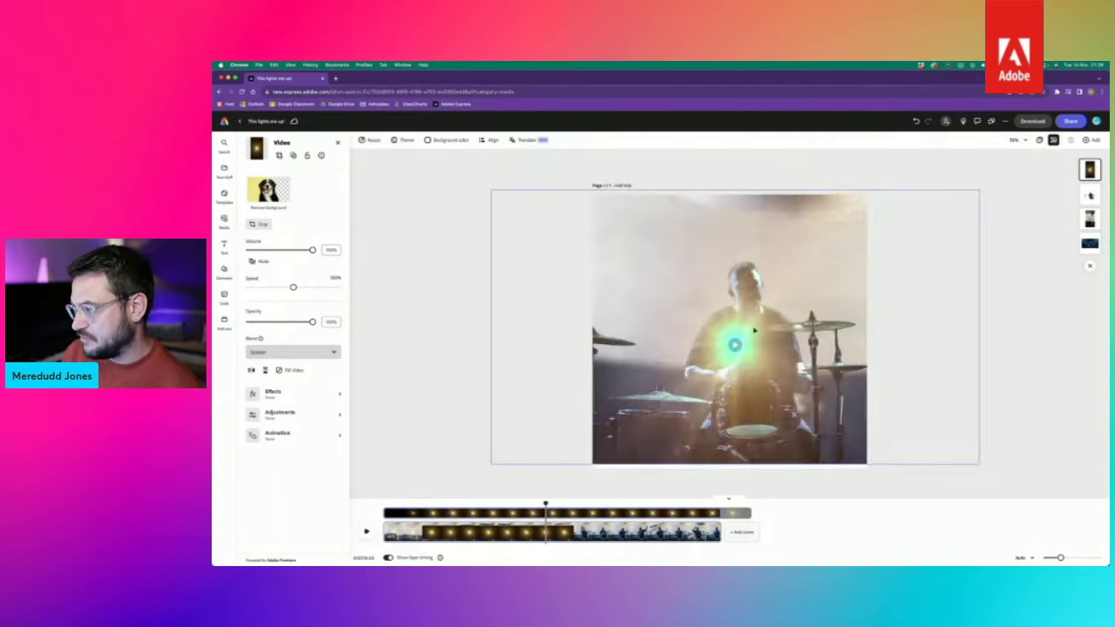
pyautogui.scroll(-10, 756, 330)
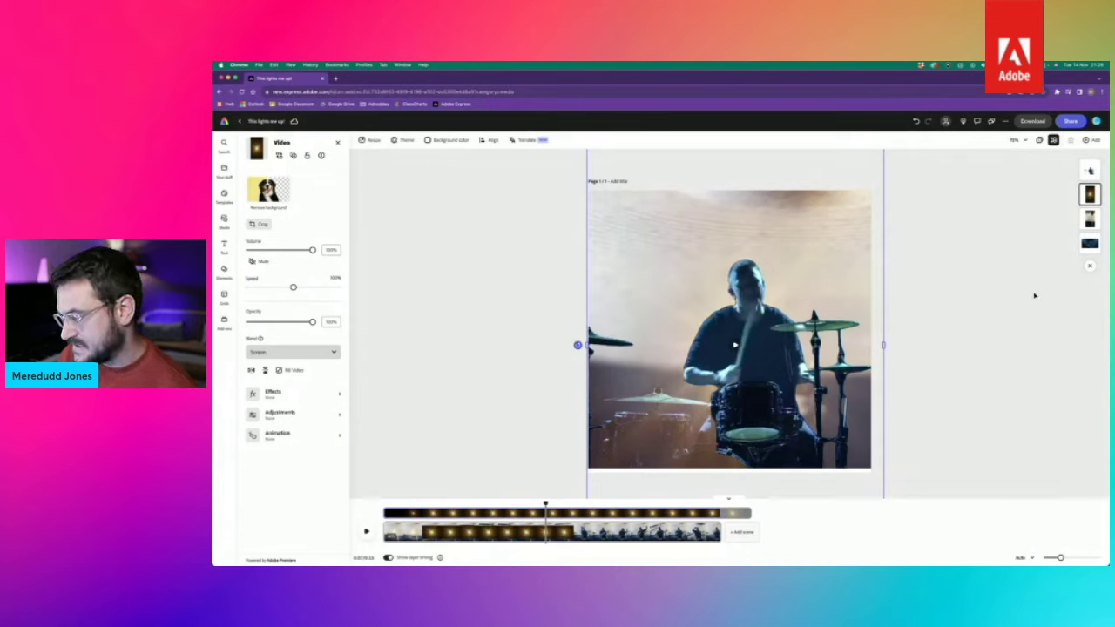
pyautogui.click(1019, 340)
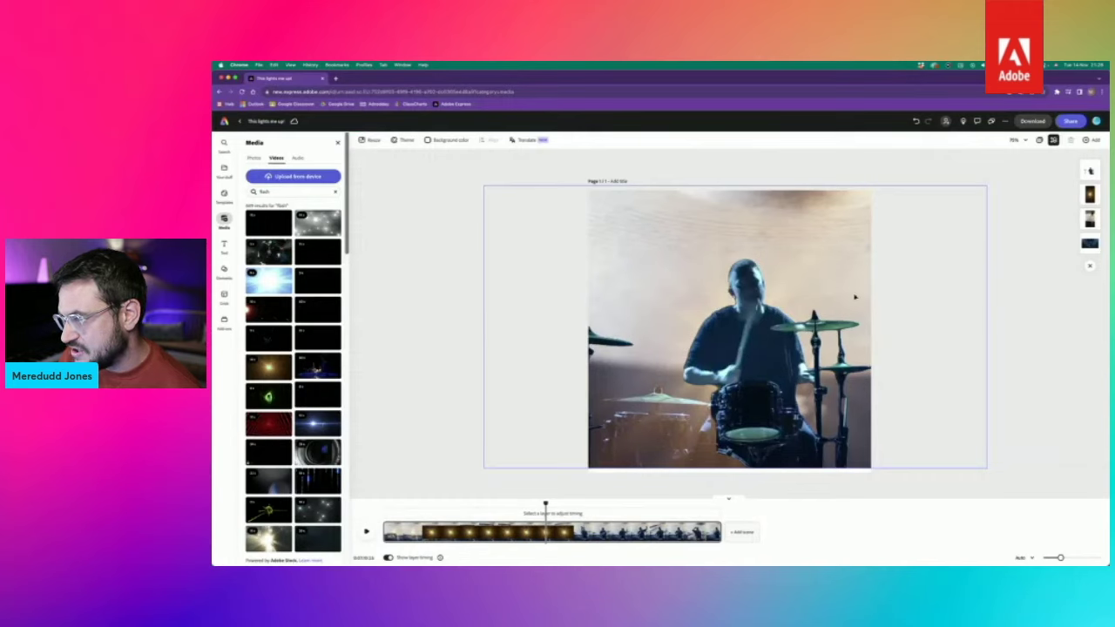
# - Try the light-burst clip at about half opacity, and play the scene from the start
pyautogui.click(1090, 194)
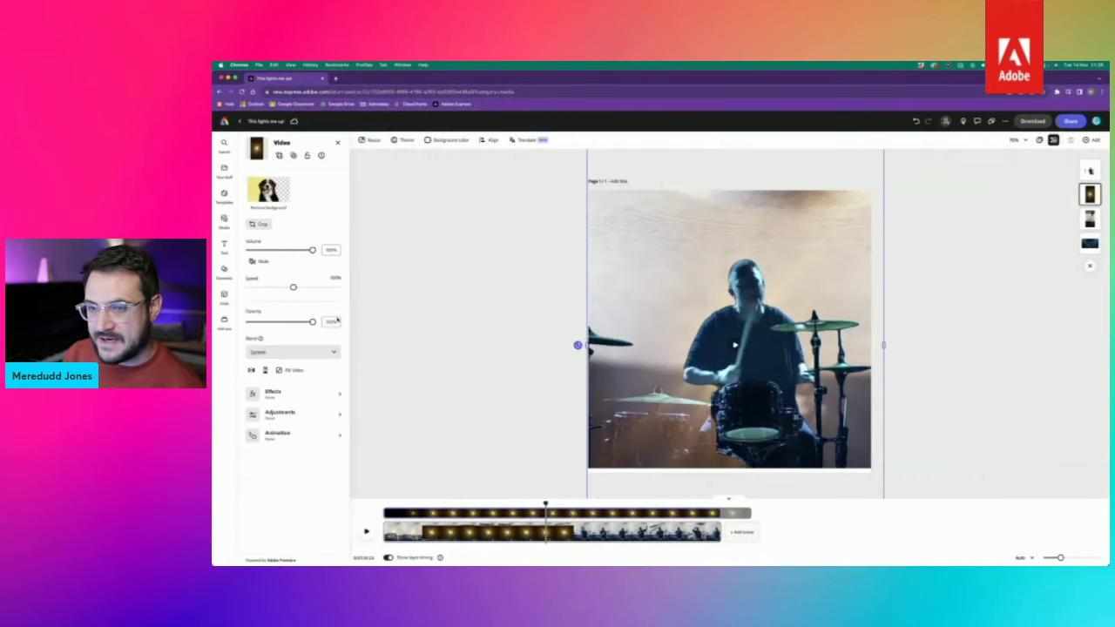
pyautogui.moveTo(312, 322); pyautogui.dragTo(283, 306)
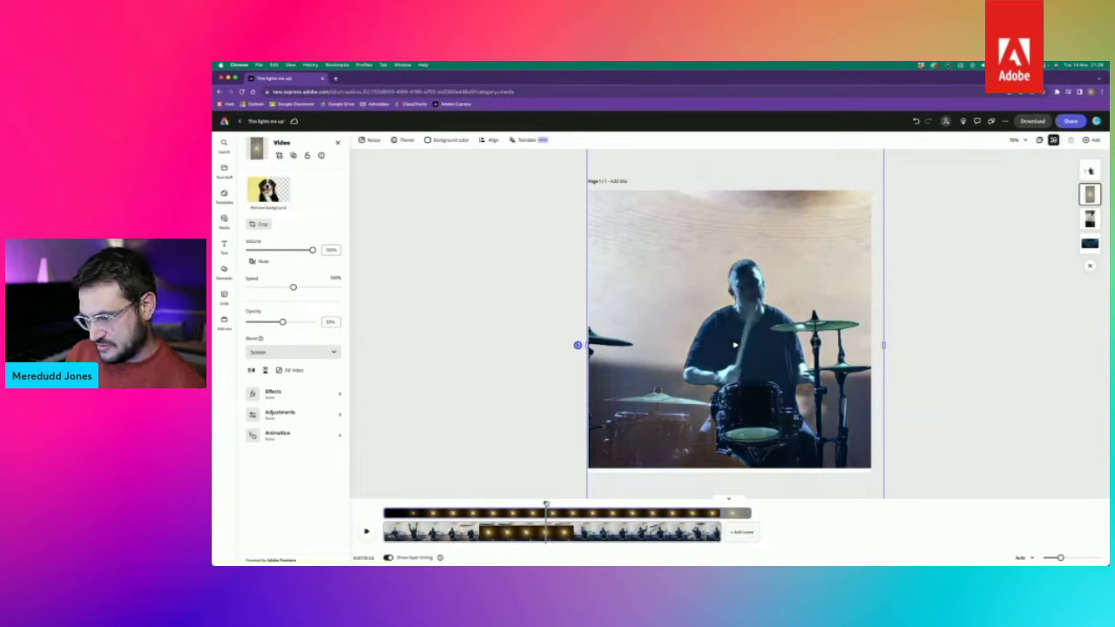
pyautogui.click(383, 514)
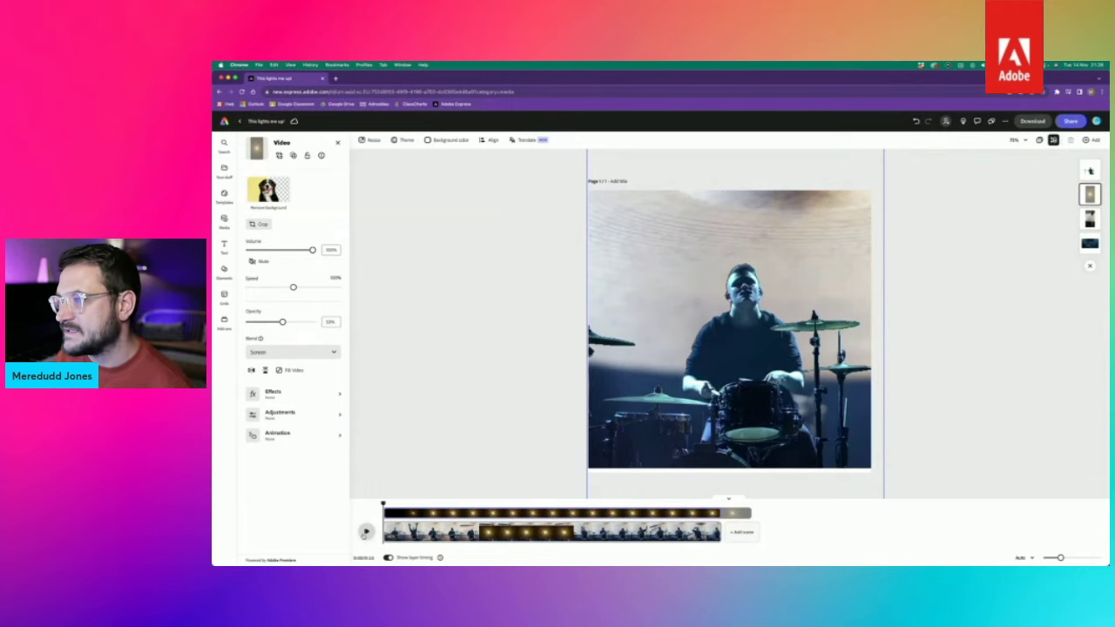
pyautogui.click(366, 532)
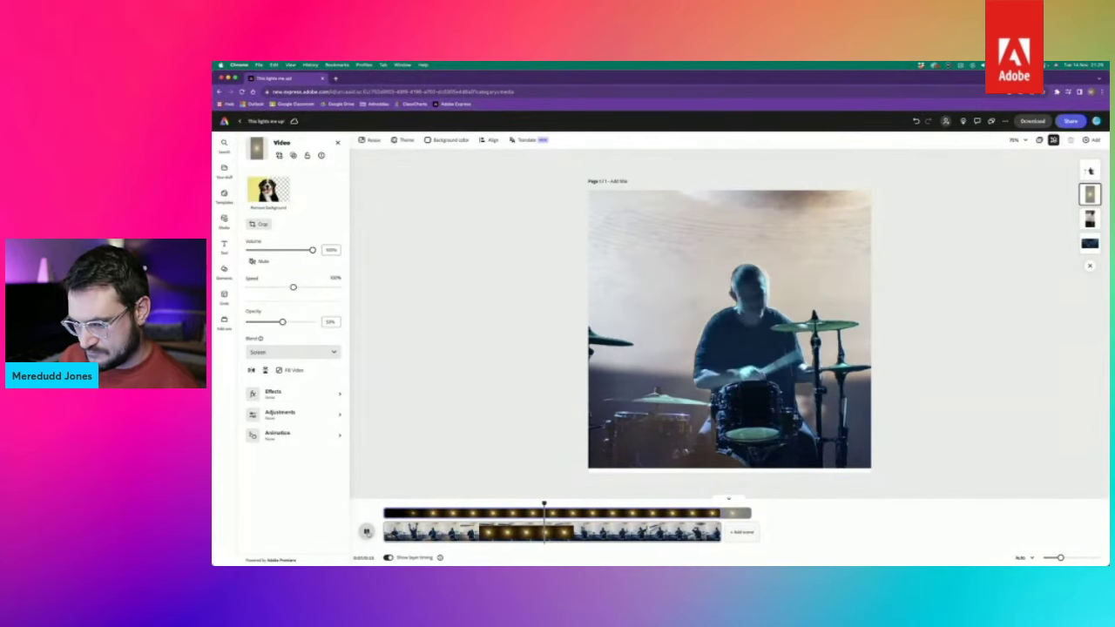
pyautogui.press('space')
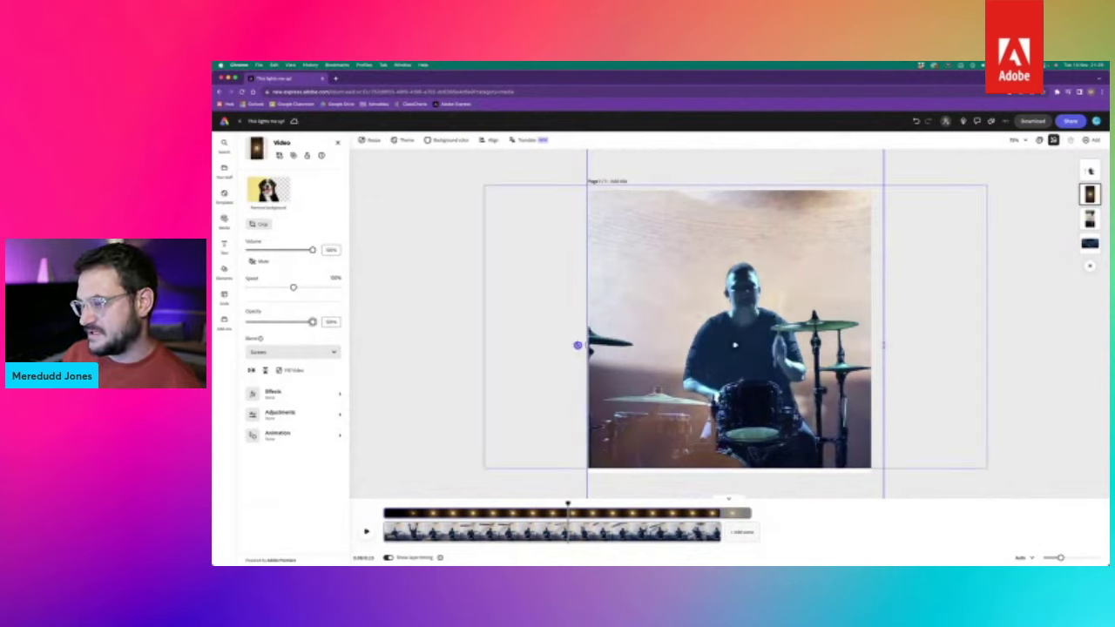
# - Rotate the light-burst clip back to landscape orientation and align its lower edge with the canvas's bottom edge
pyautogui.scroll(-5, 734, 345)
pyautogui.scroll(3, 720, 321)
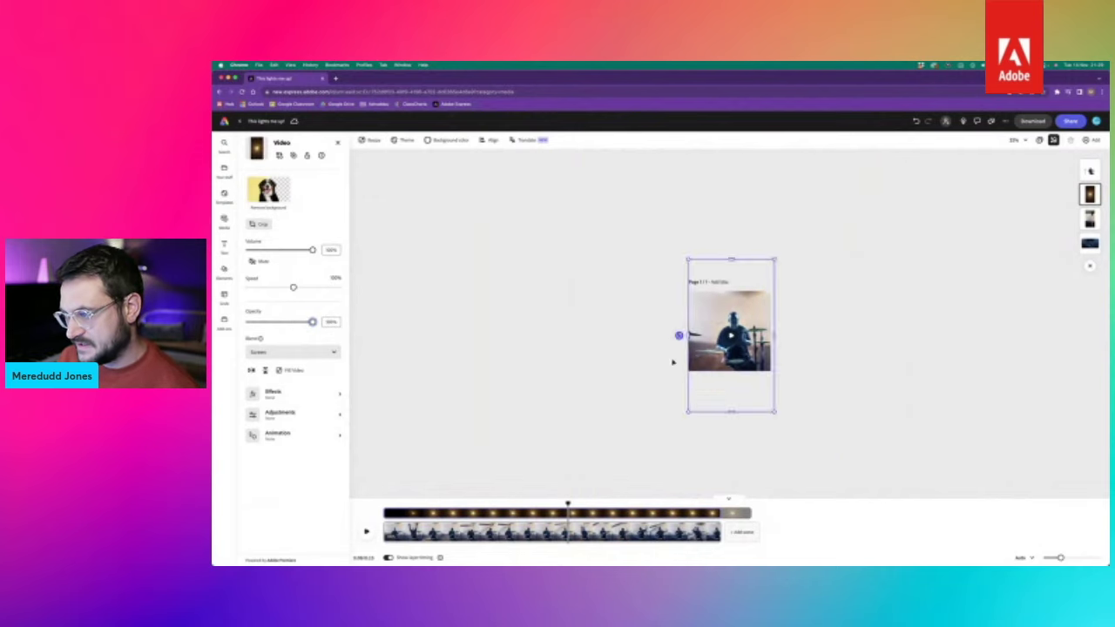
pyautogui.moveTo(679, 335); pyautogui.dragTo(730, 386)
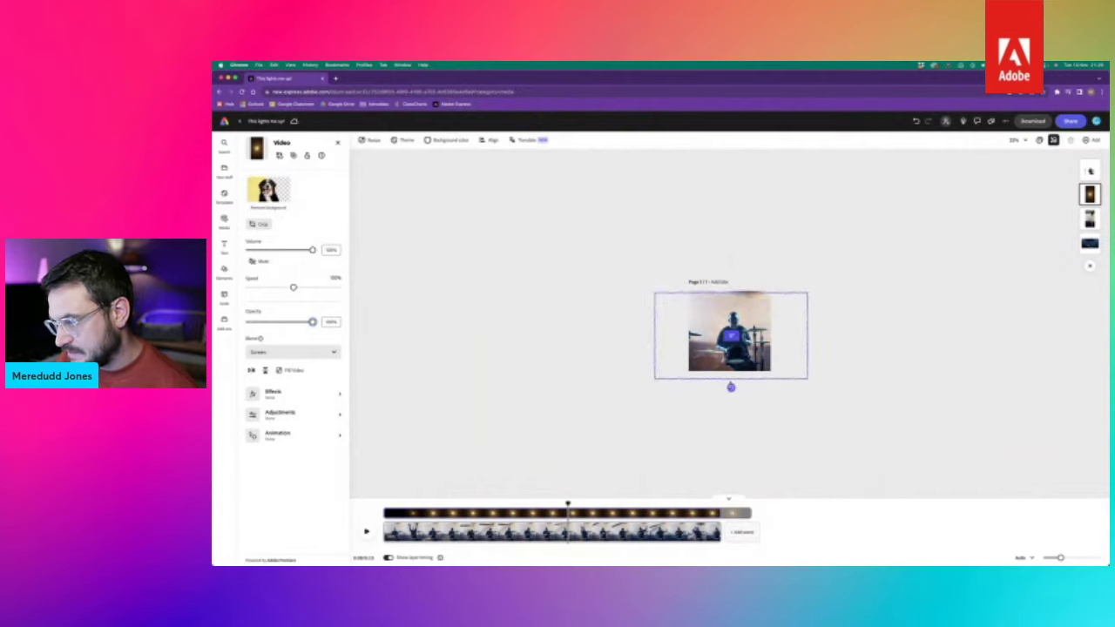
pyautogui.click(803, 370)
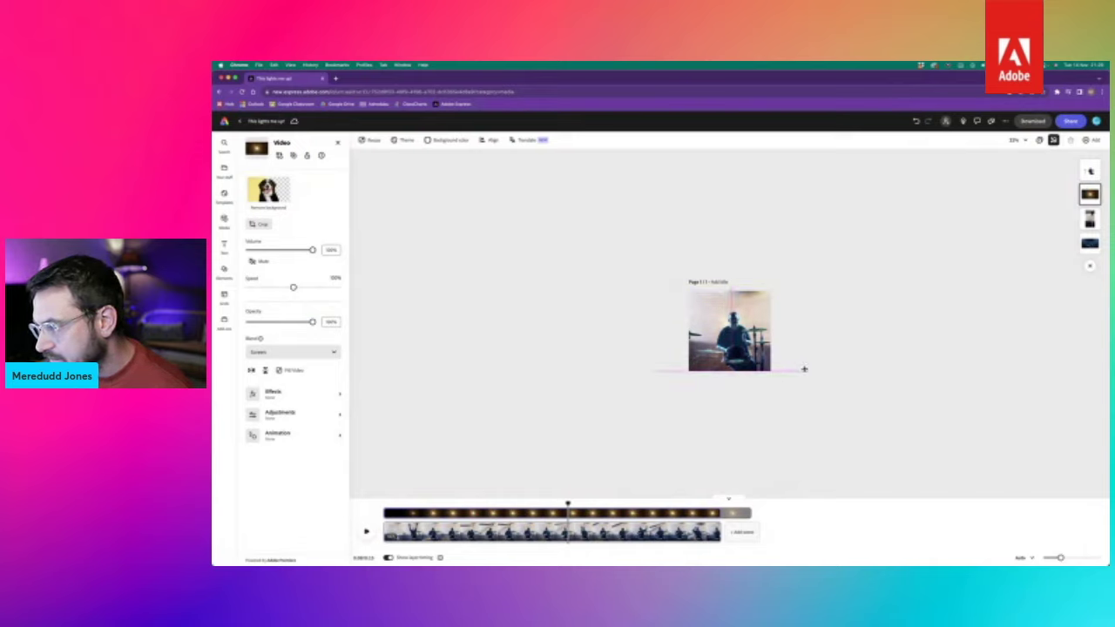
pyautogui.click(803, 369)
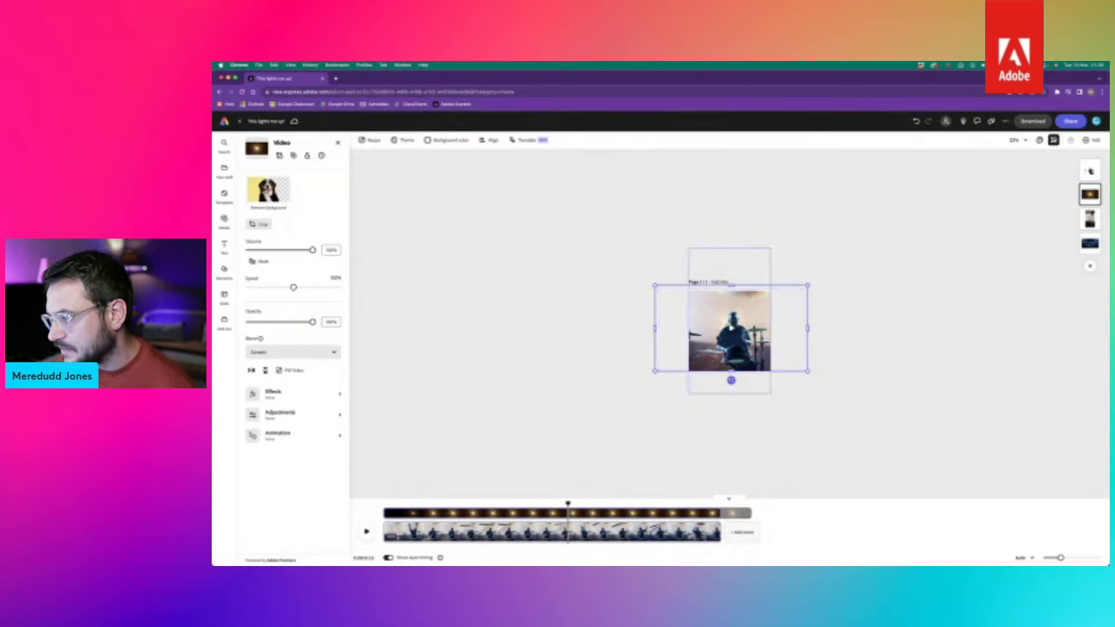
pyautogui.scroll(5, 729, 331)
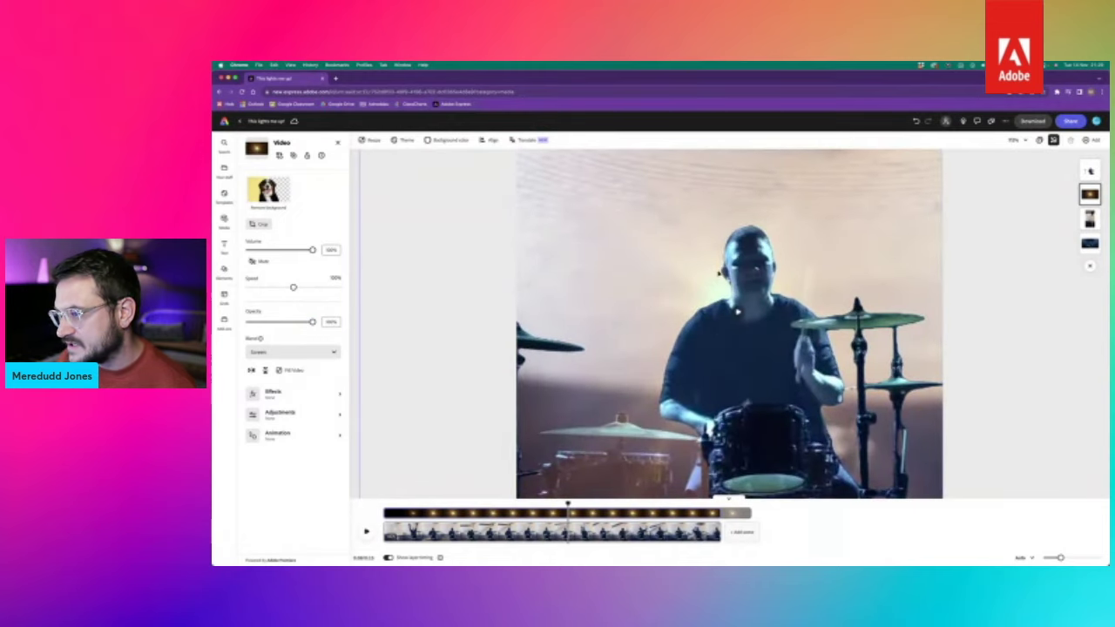
pyautogui.scroll(-5, 720, 273)
pyautogui.scroll(3, 717, 288)
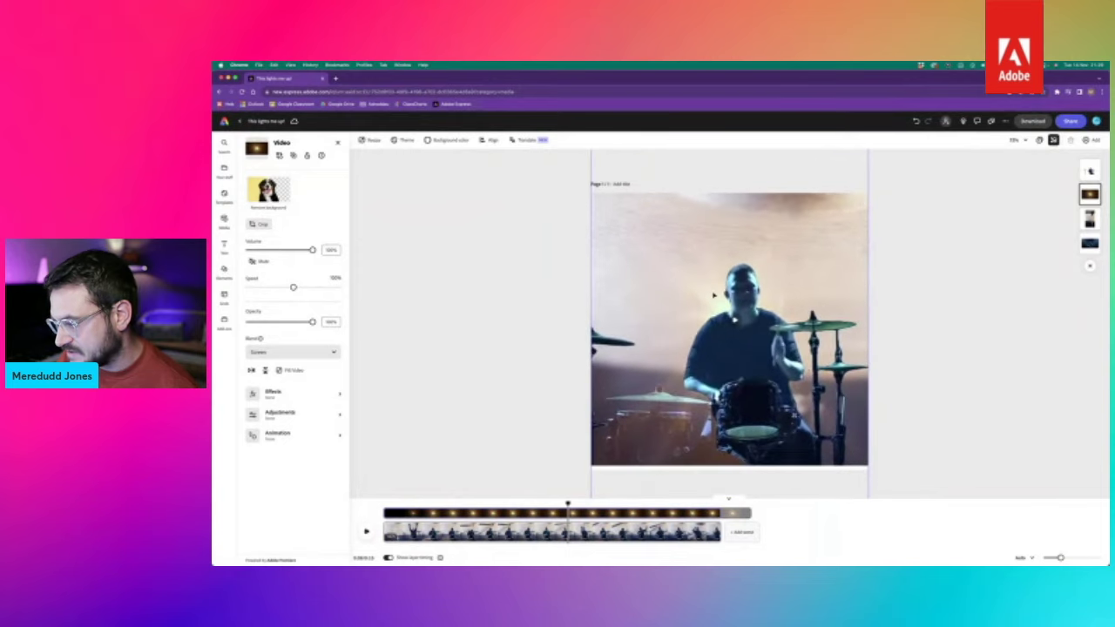
pyautogui.click(703, 305)
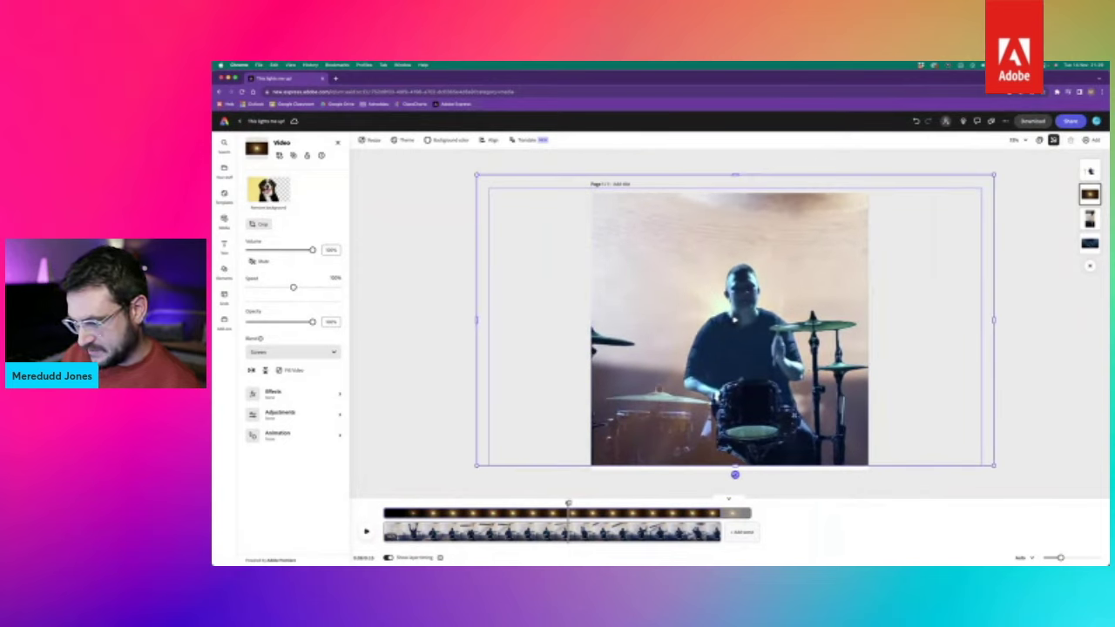
# - Place the light-burst clip between the cymbal clip and the original footage, and play the scene from the start
pyautogui.click(359, 530)
pyautogui.press('space')
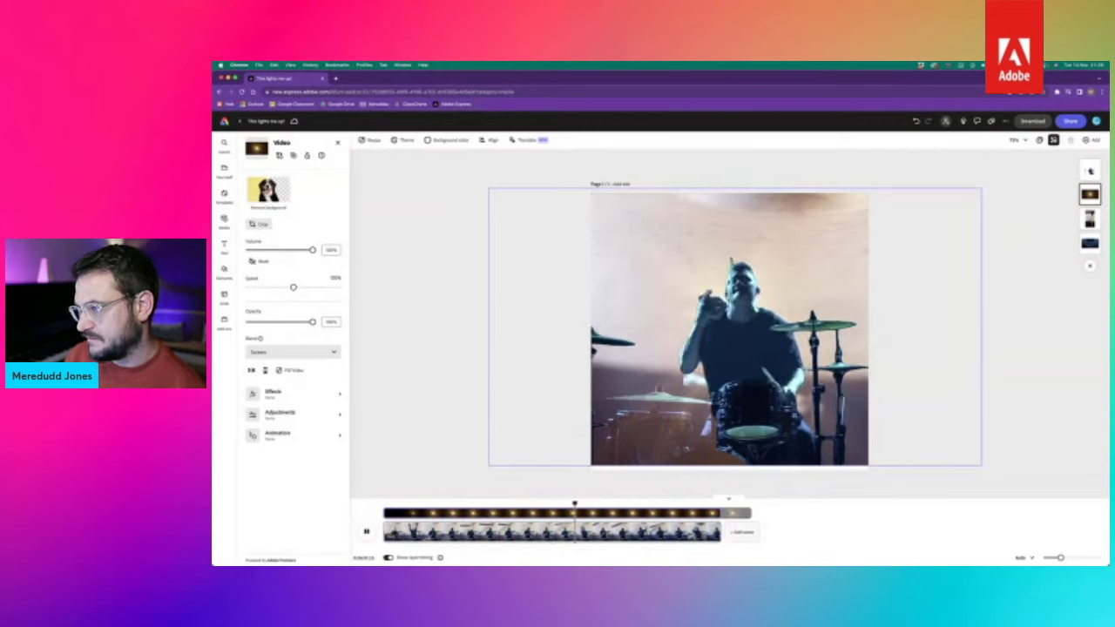
pyautogui.click(366, 532)
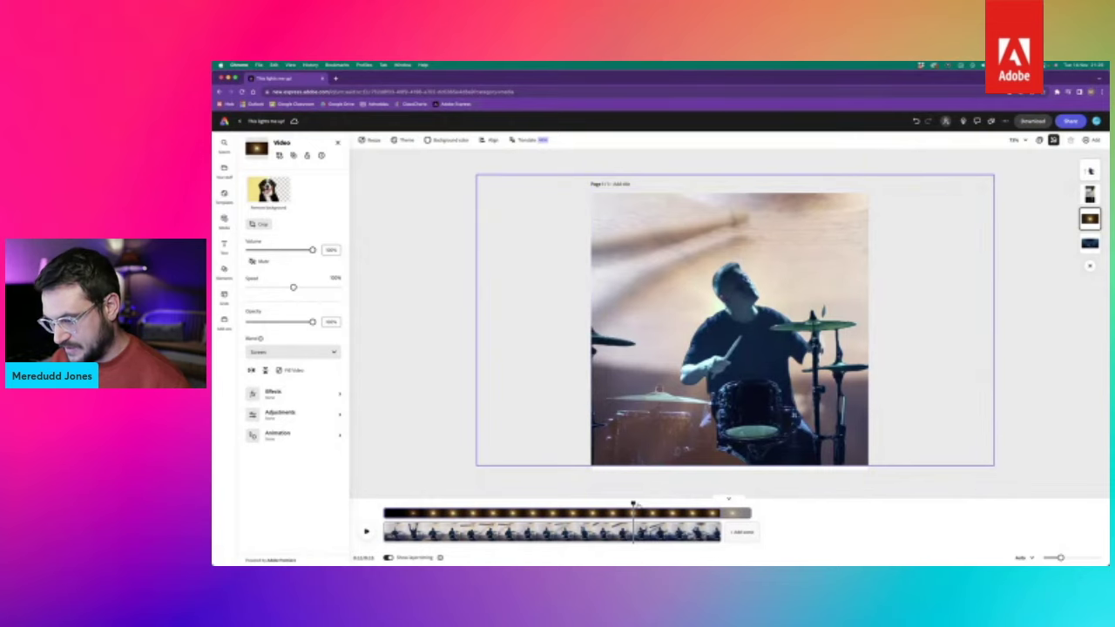
pyautogui.moveTo(631, 504); pyautogui.dragTo(384, 493)
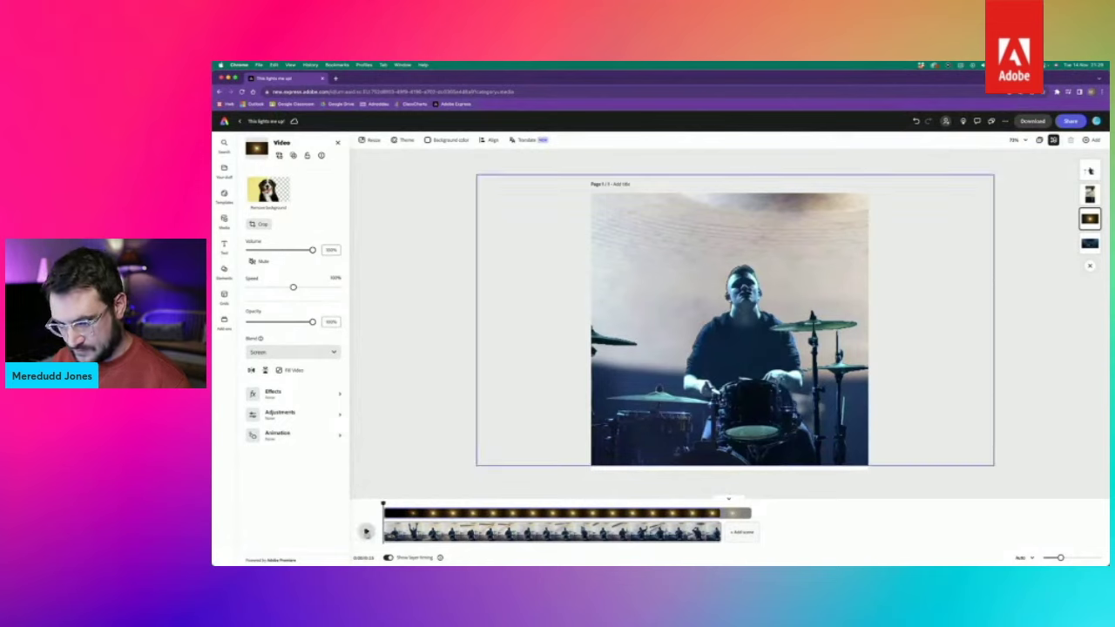
pyautogui.click(366, 531)
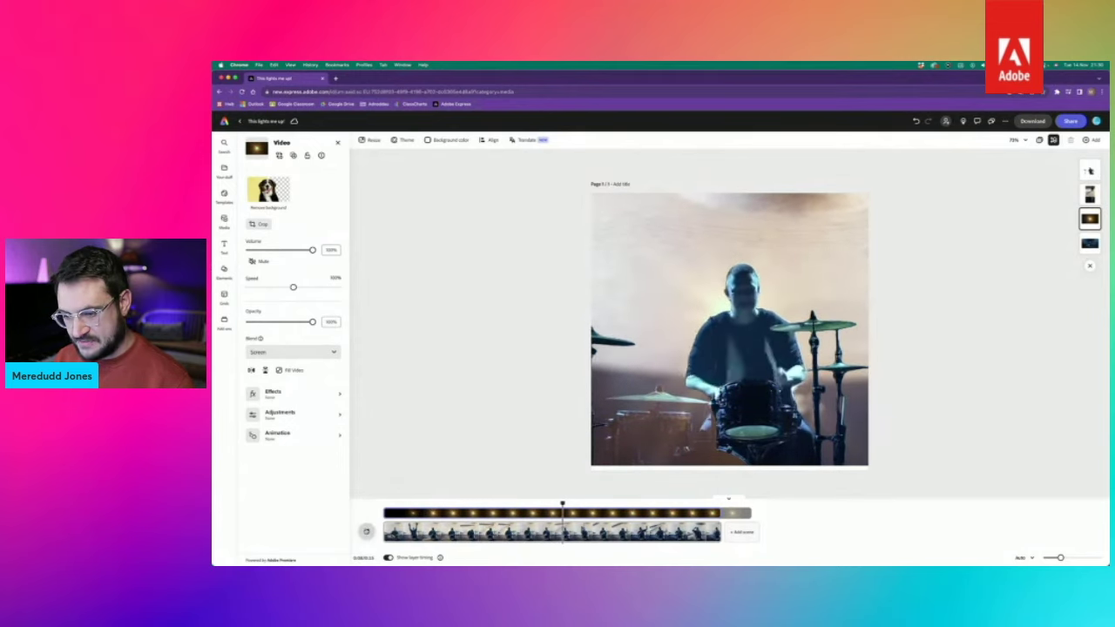
# - Pause the scene and add a text box reading "this lights me up!", allowing the site's notification request
pyautogui.press('space')
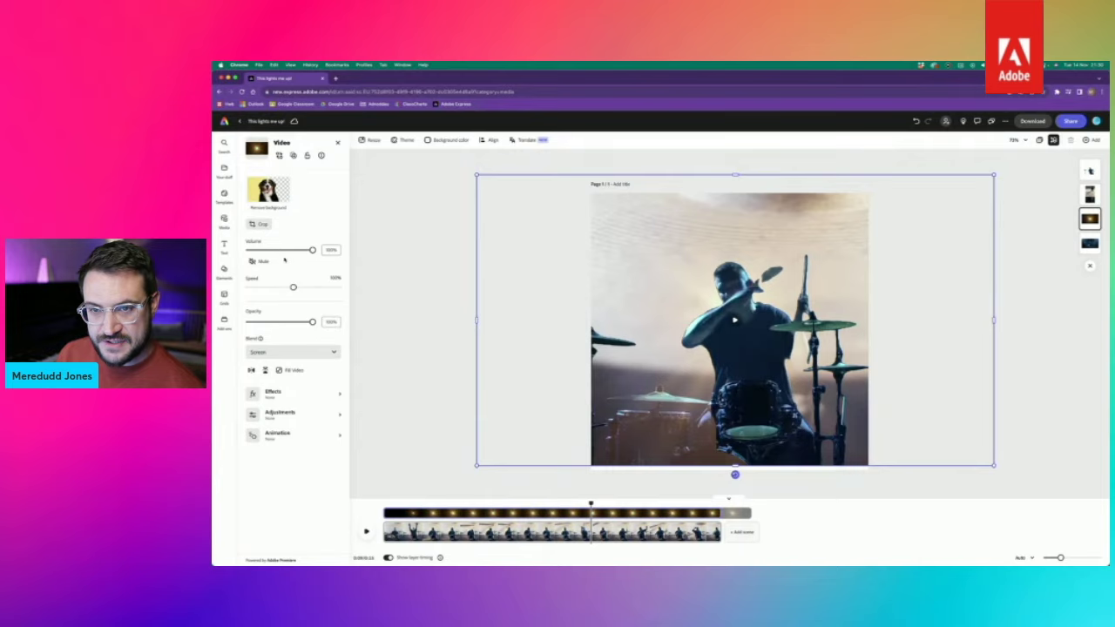
pyautogui.click(224, 245)
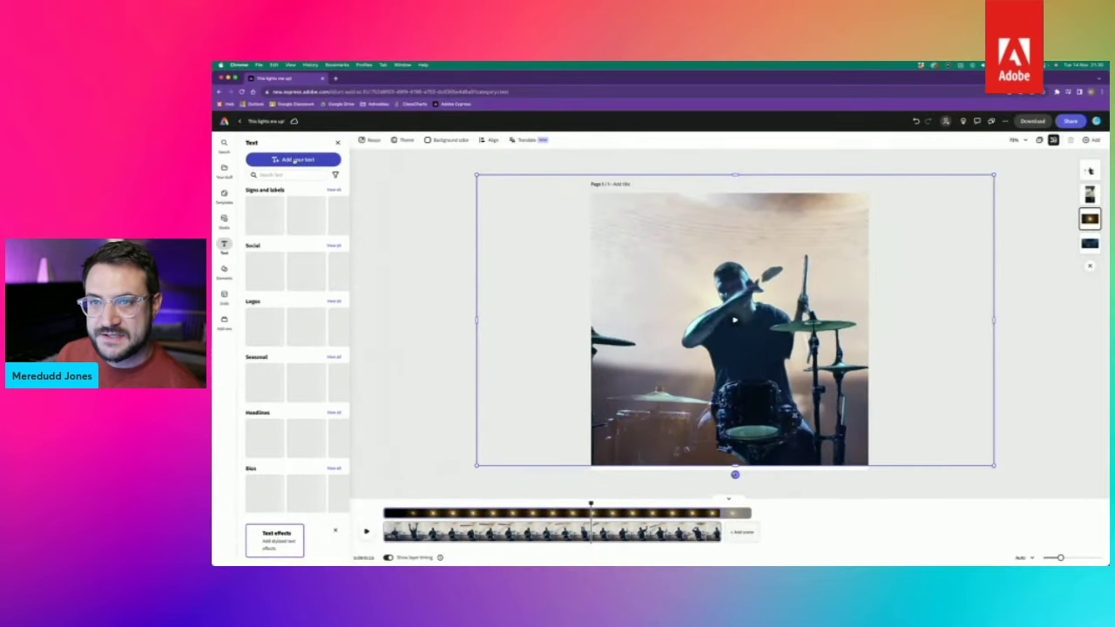
pyautogui.click(299, 157)
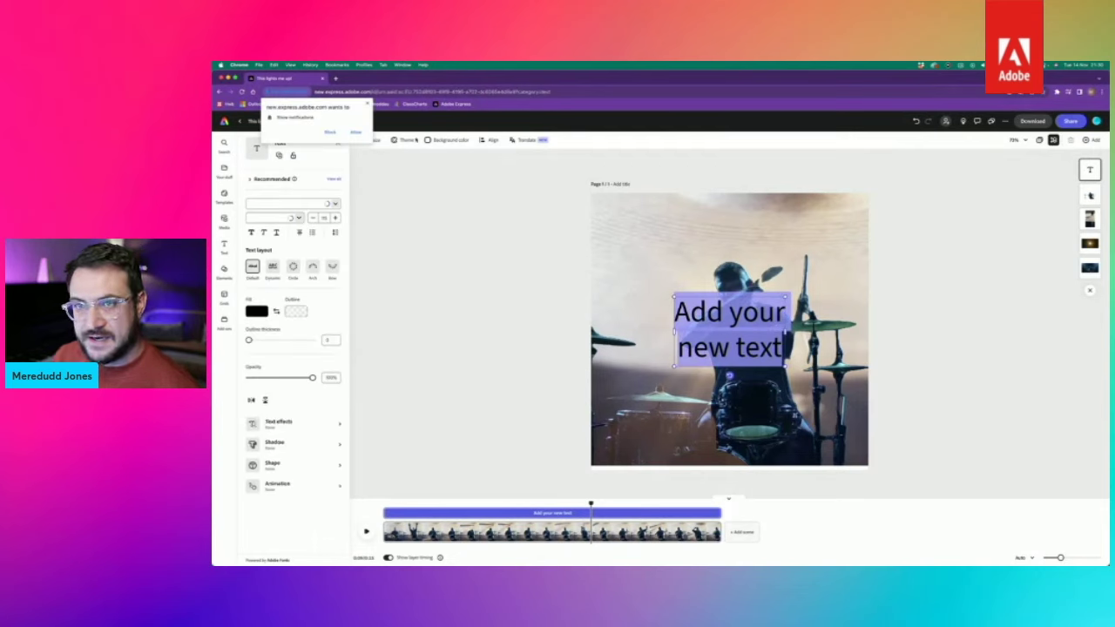
pyautogui.click(346, 133)
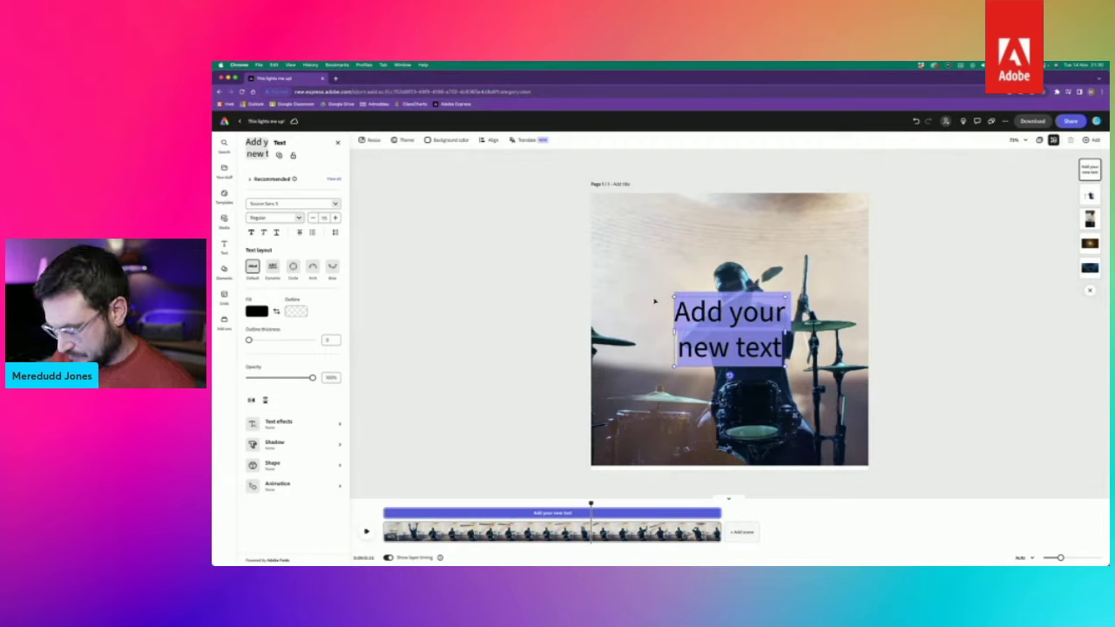
pyautogui.write('thi')
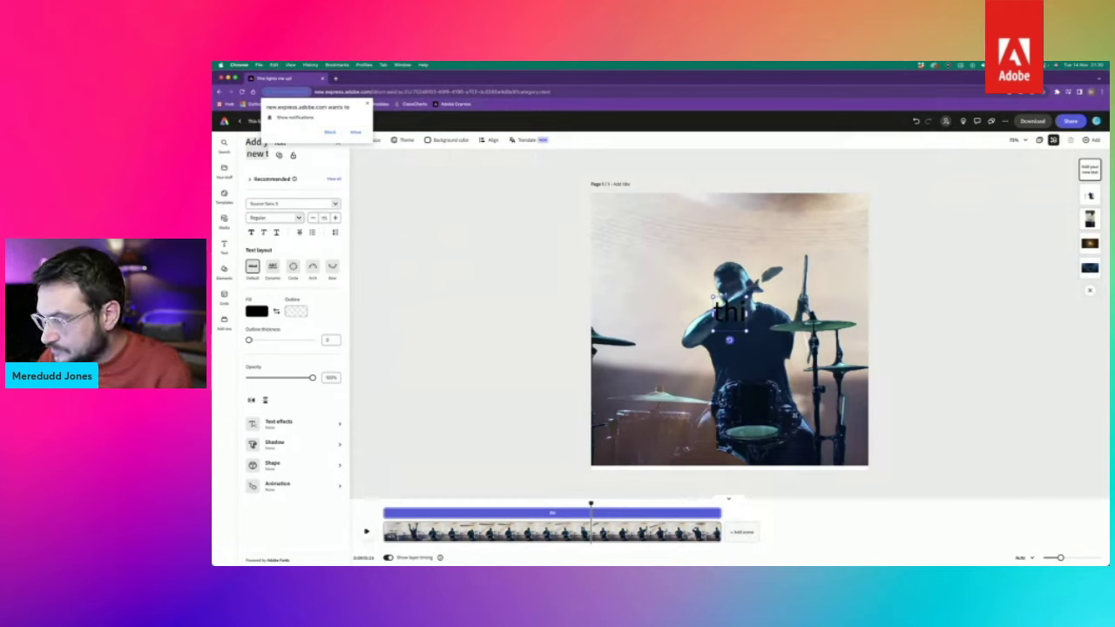
pyautogui.click(353, 131)
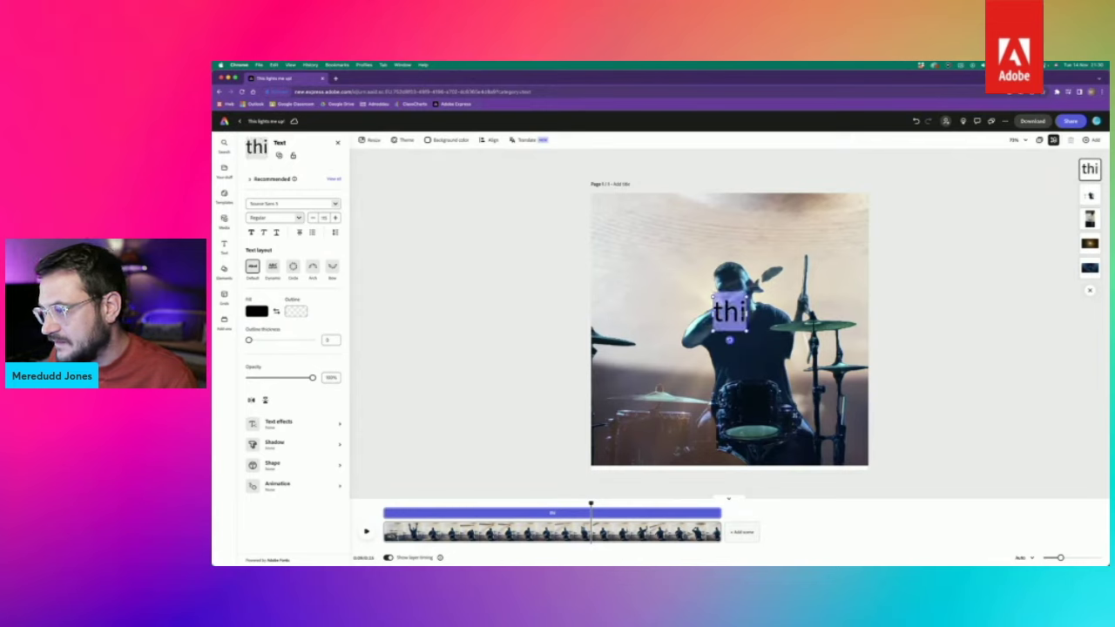
pyautogui.write('s')
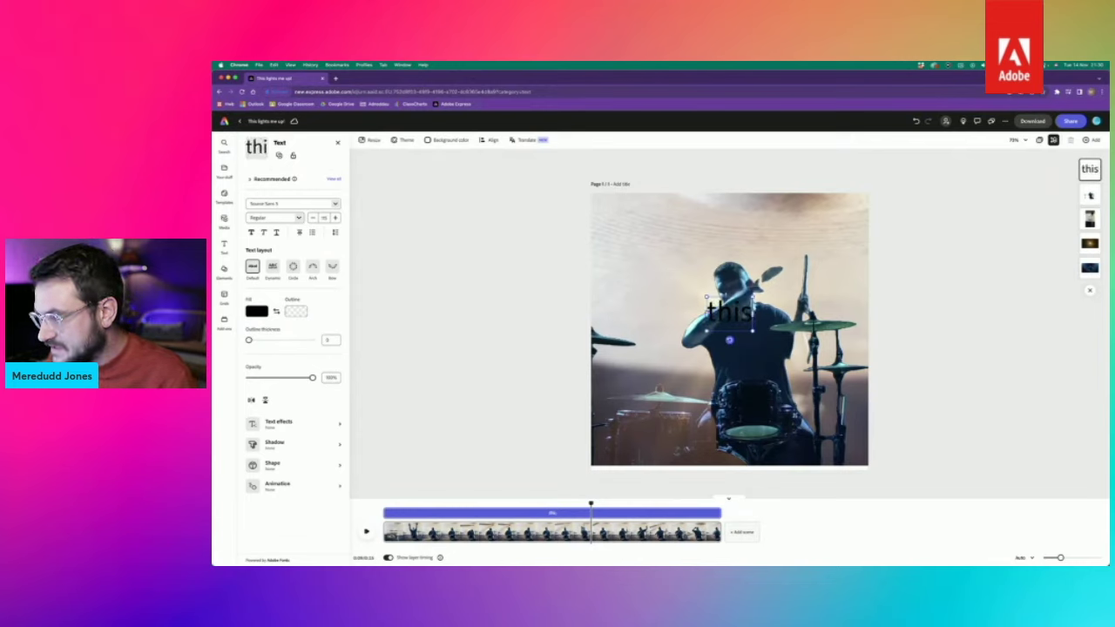
pyautogui.write(' lights')
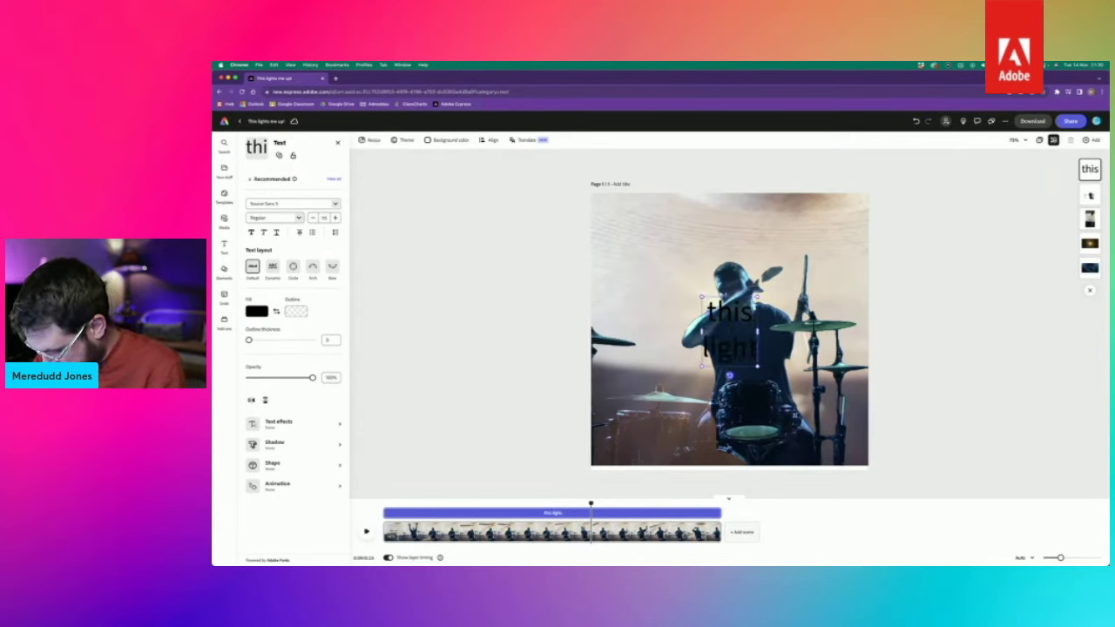
pyautogui.write(' me')
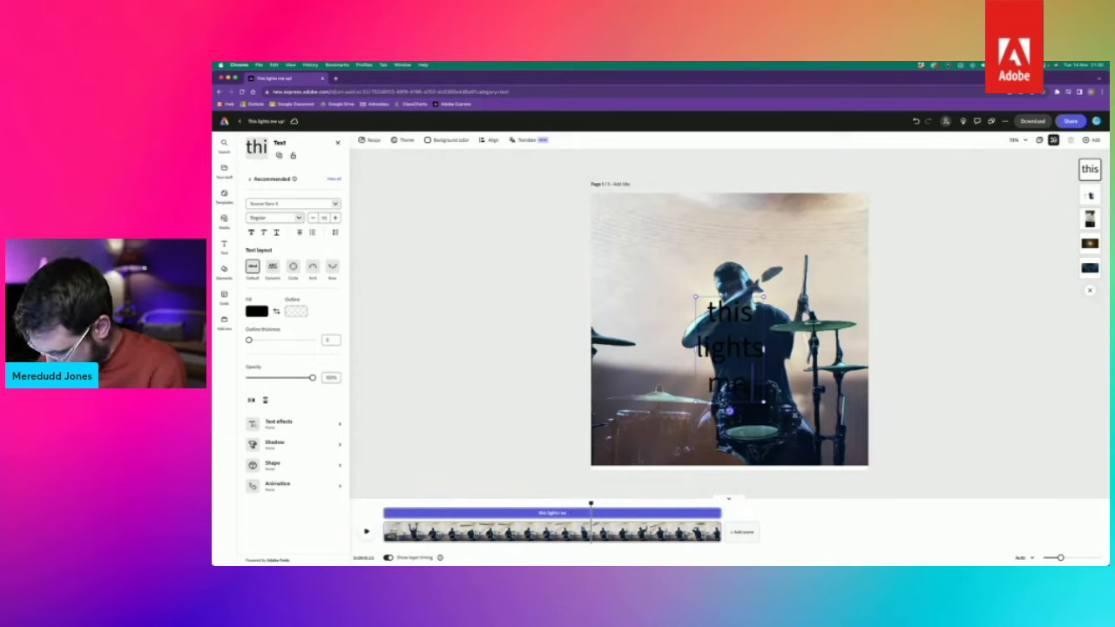
pyautogui.write(' up!')
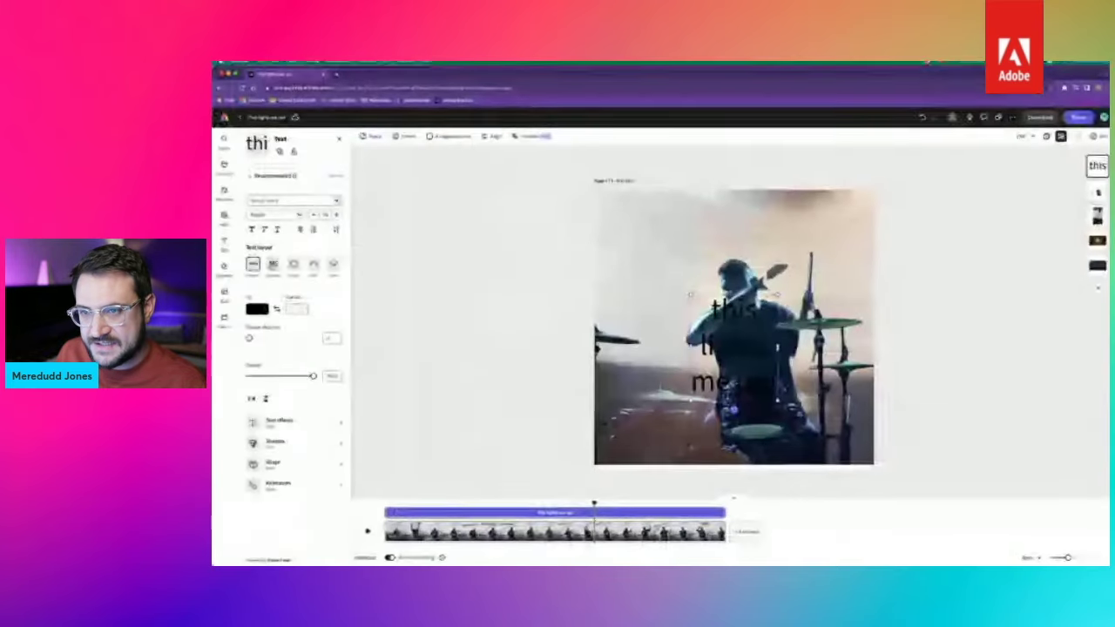
# - Apply the Dynamic text layout and stretch the text into four stacked lines beside the drummer, over the canvas's left part
pyautogui.click(273, 266)
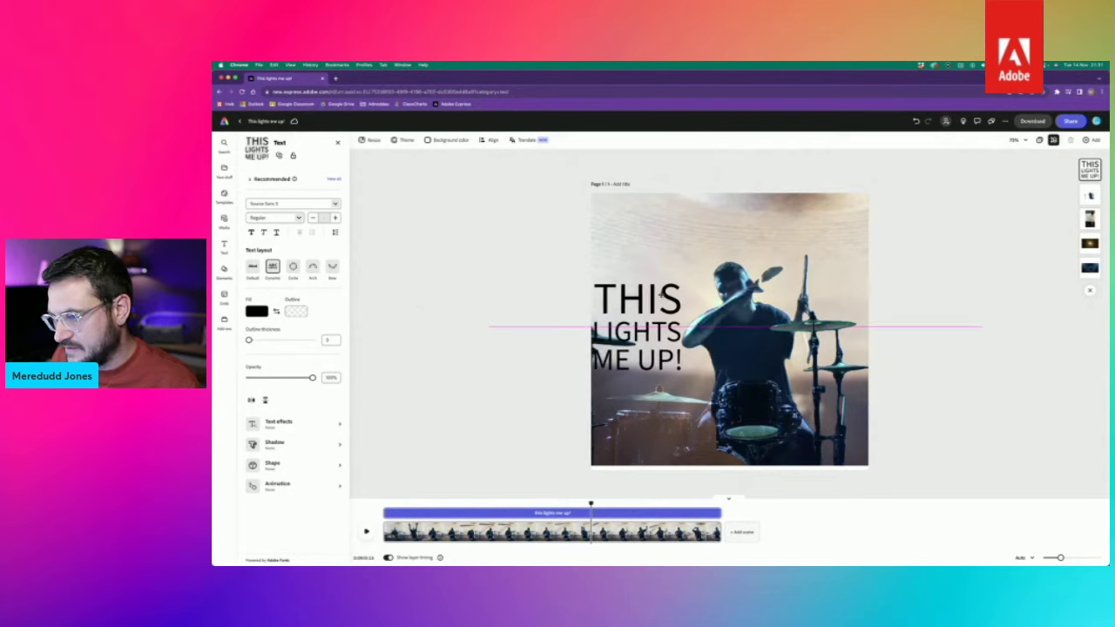
pyautogui.click(655, 288)
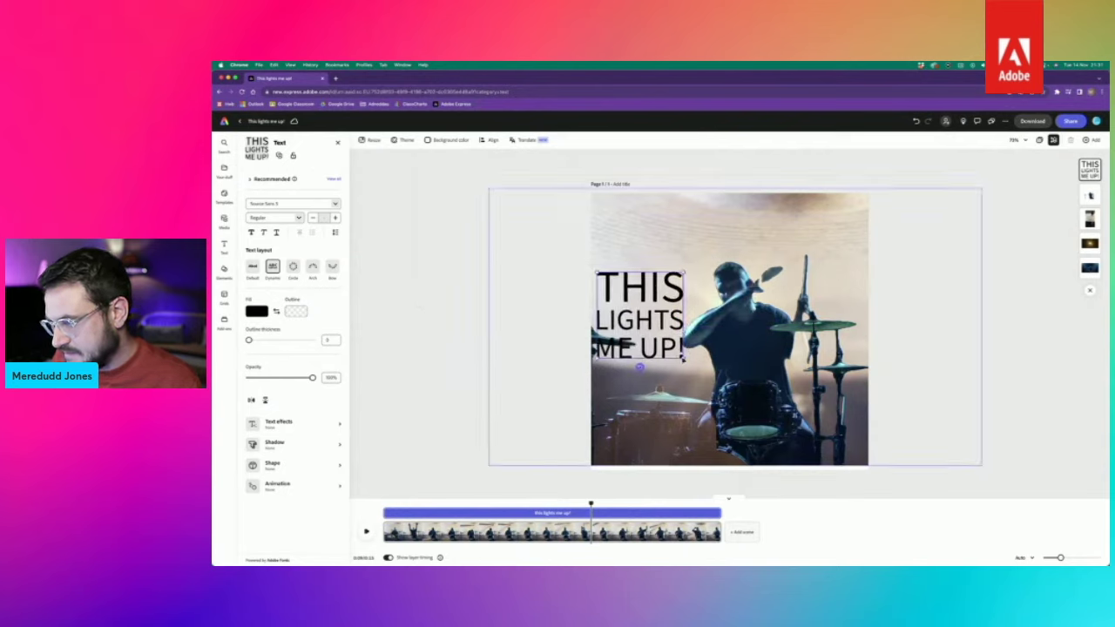
pyautogui.moveTo(684, 357); pyautogui.dragTo(684, 451)
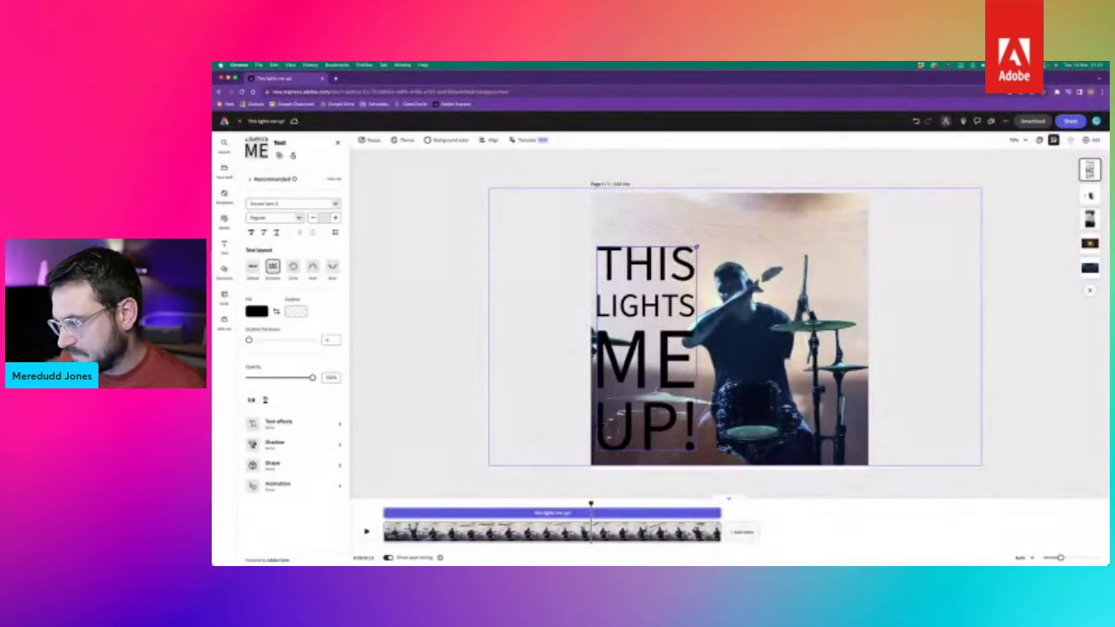
pyautogui.click(645, 369)
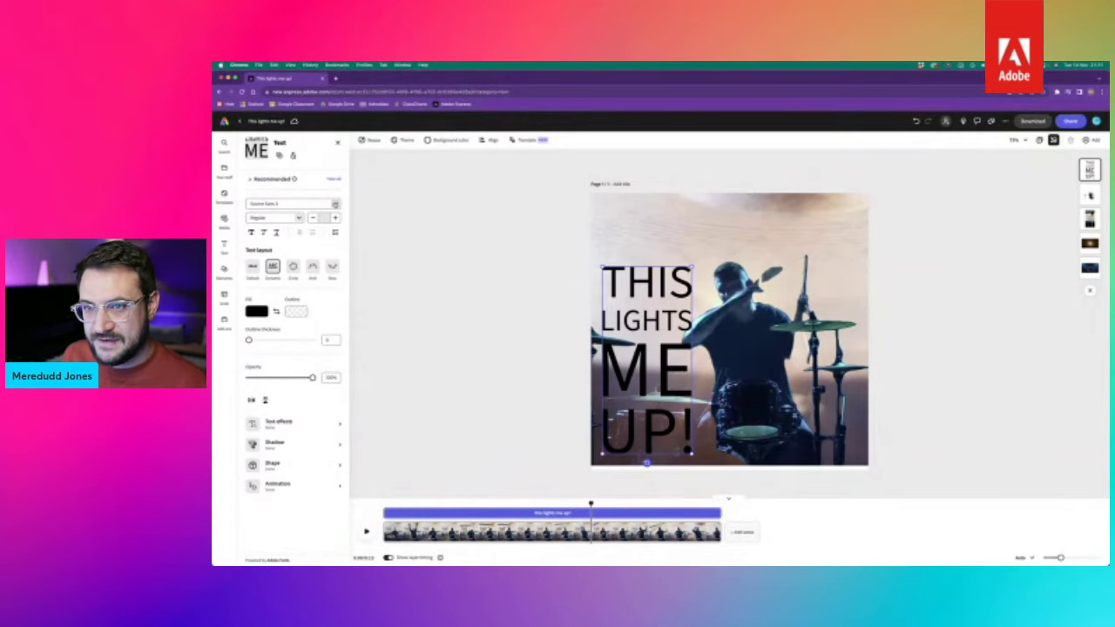
# - Look through the available fonts for the "this lights me up!" text, comparing their previews from the recent and uploaded fonts to the Chinese ones
pyautogui.click(279, 203)
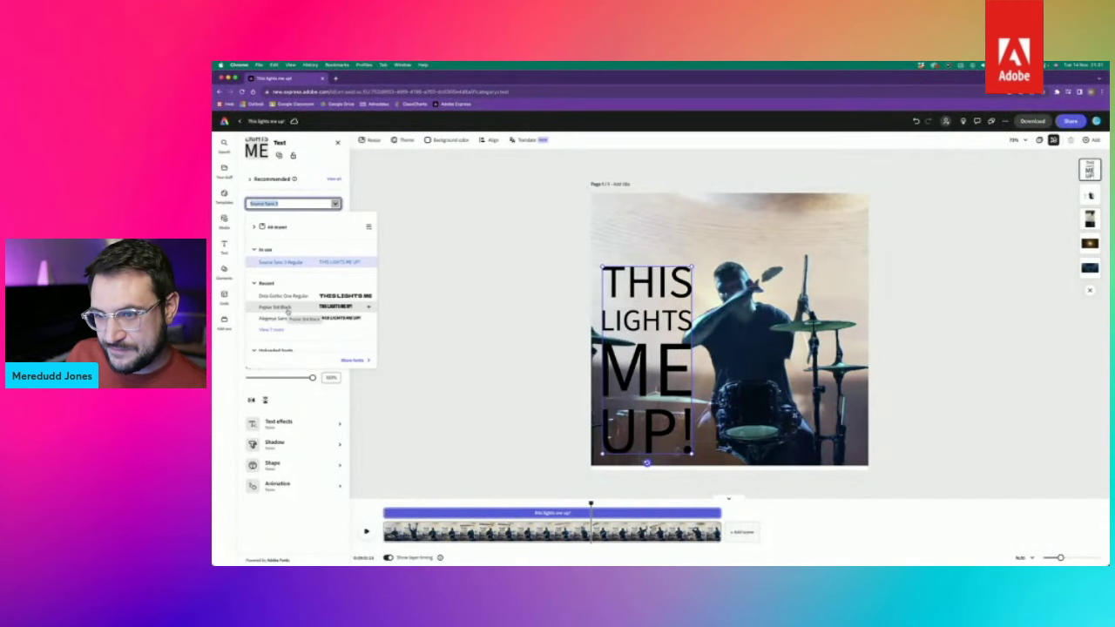
pyautogui.scroll(-5, 288, 309)
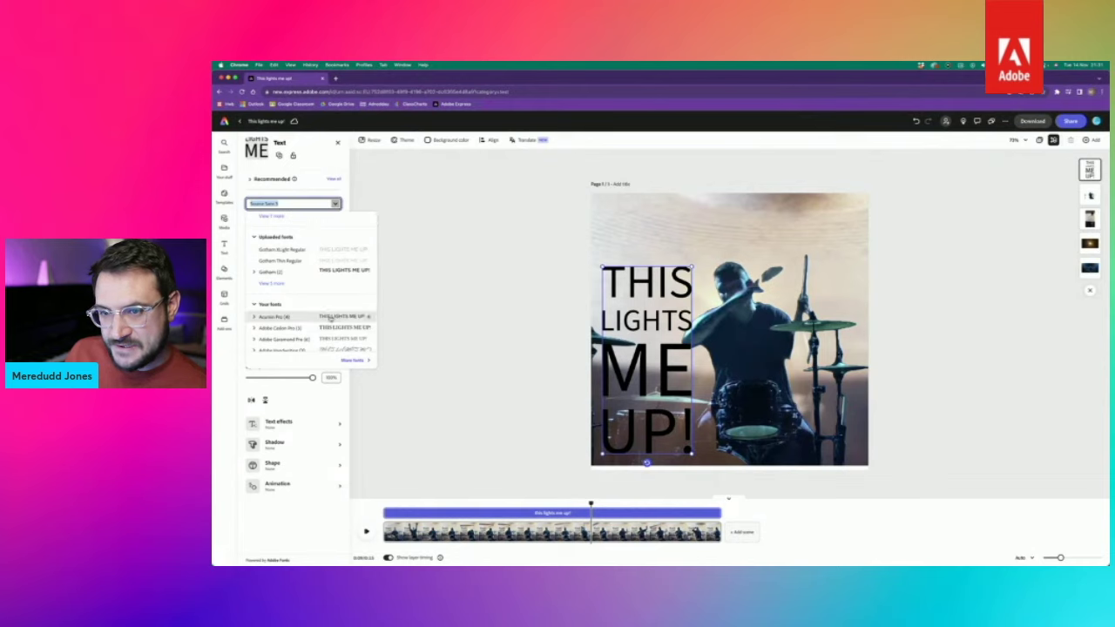
pyautogui.scroll(-8, 322, 318)
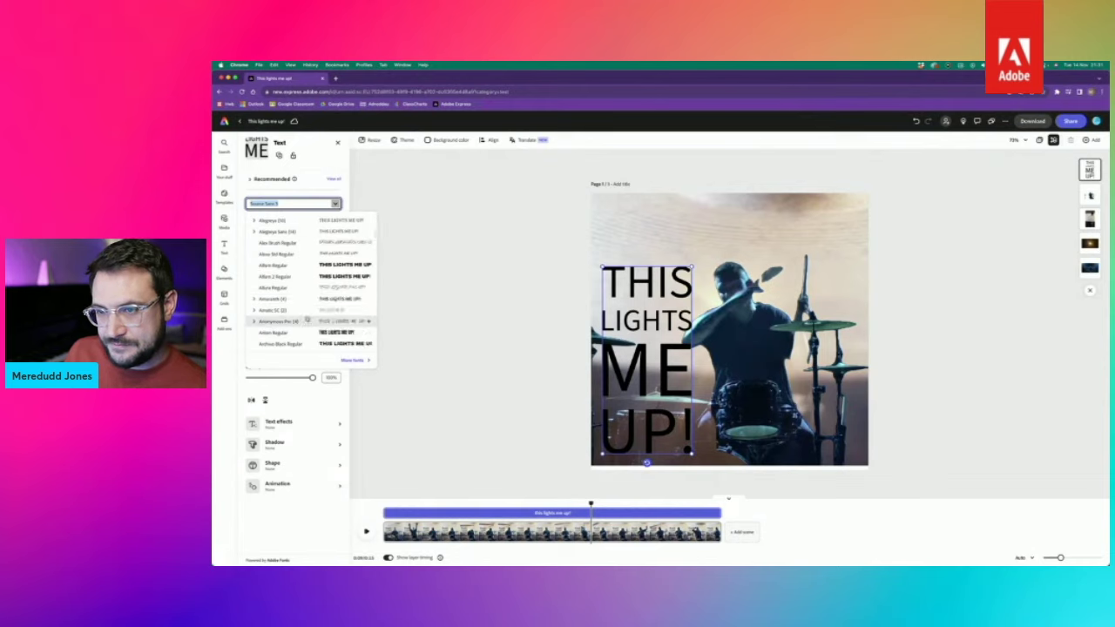
pyautogui.scroll(-4, 305, 313)
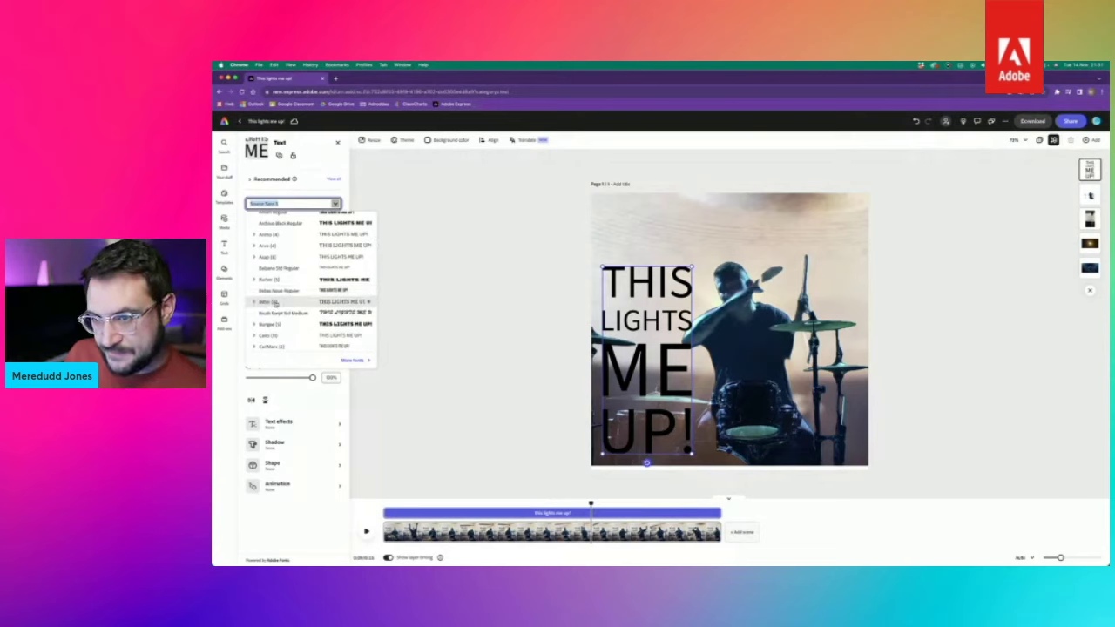
pyautogui.scroll(-3, 274, 304)
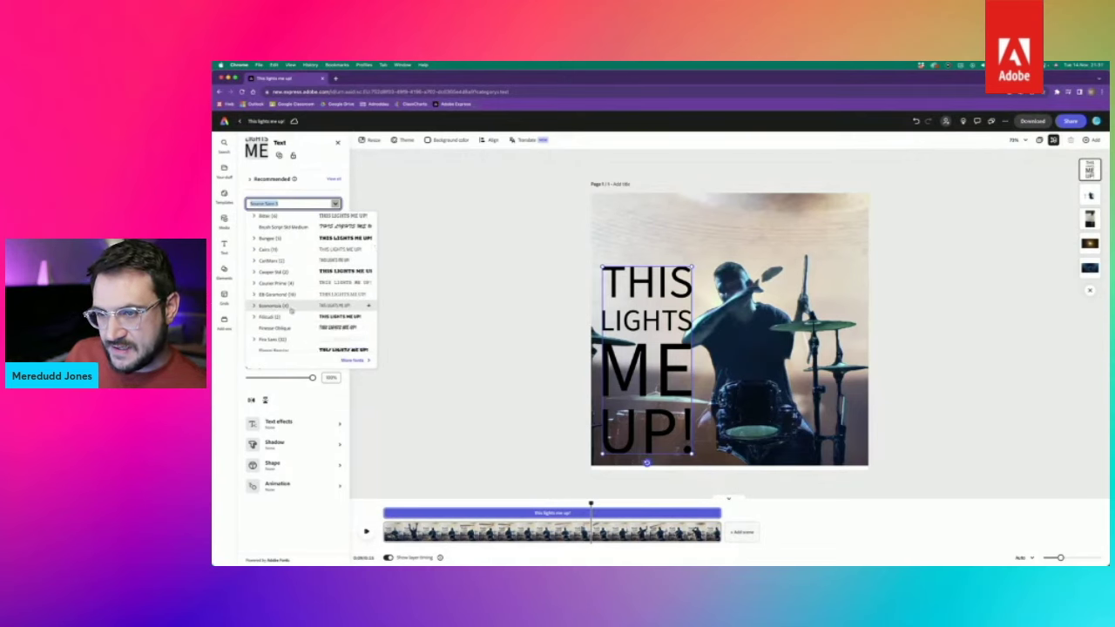
pyautogui.scroll(-2, 292, 311)
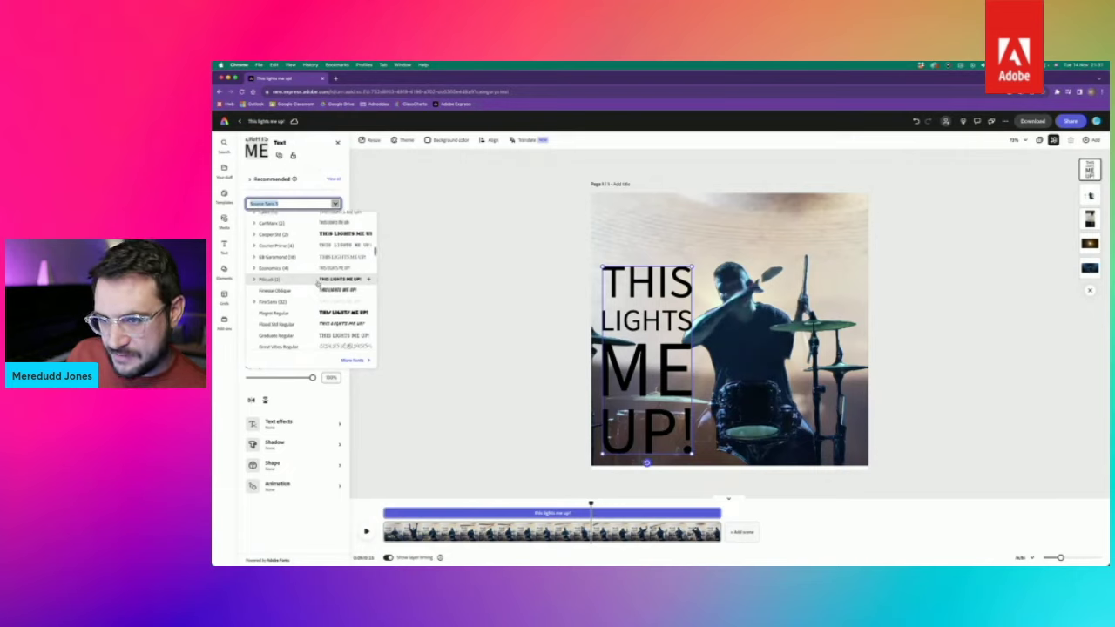
pyautogui.scroll(-2, 318, 285)
pyautogui.scroll(-3, 318, 285)
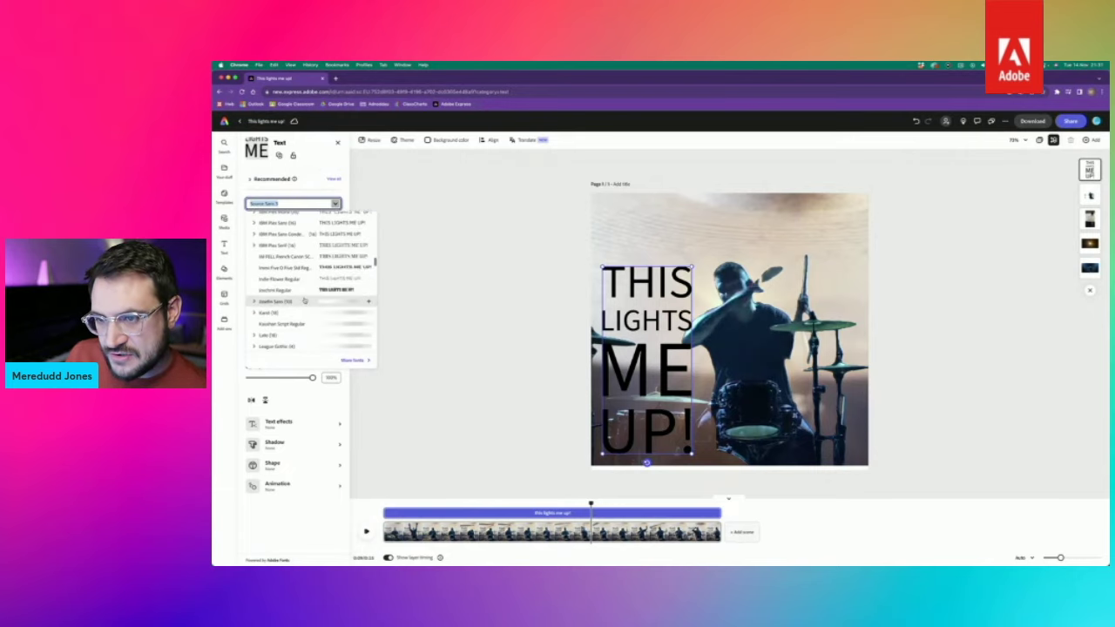
pyautogui.scroll(-3, 306, 302)
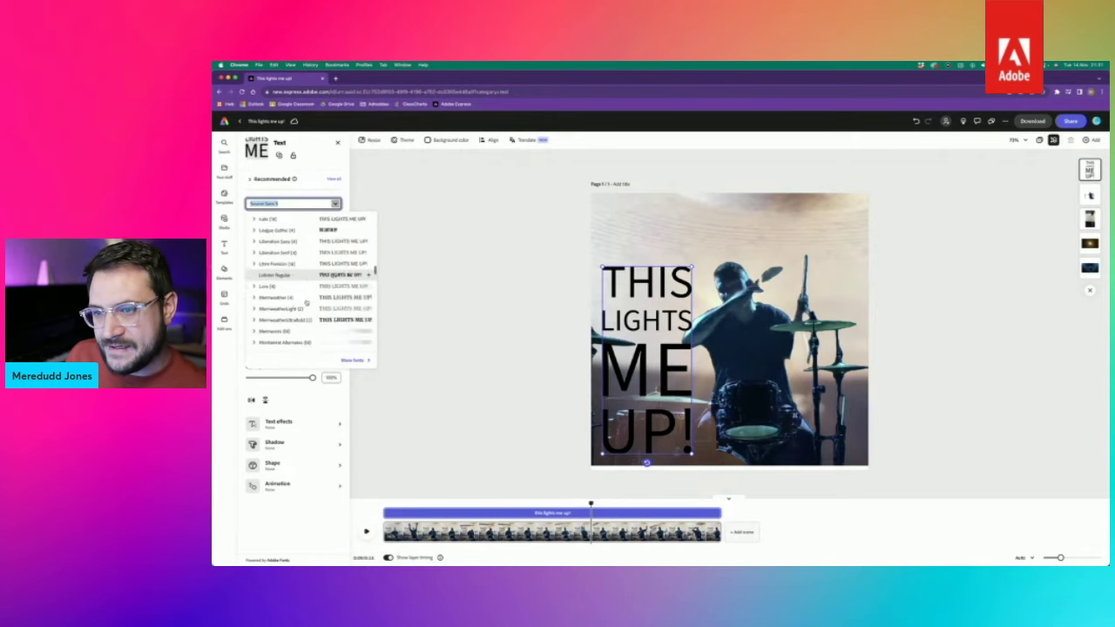
pyautogui.scroll(-2, 300, 301)
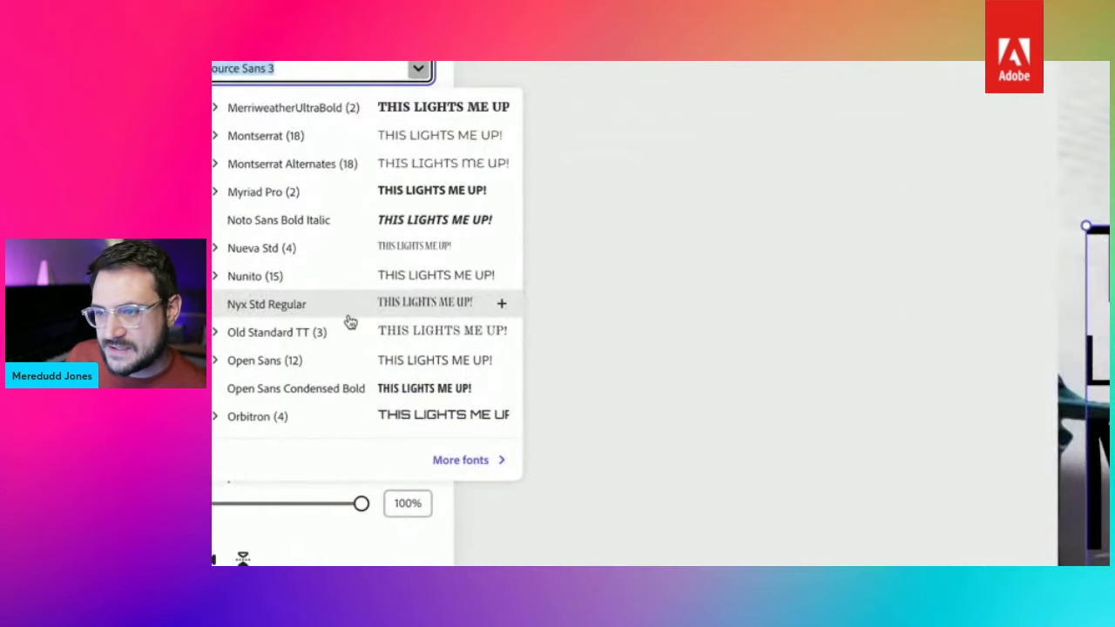
pyautogui.scroll(-2, 307, 304)
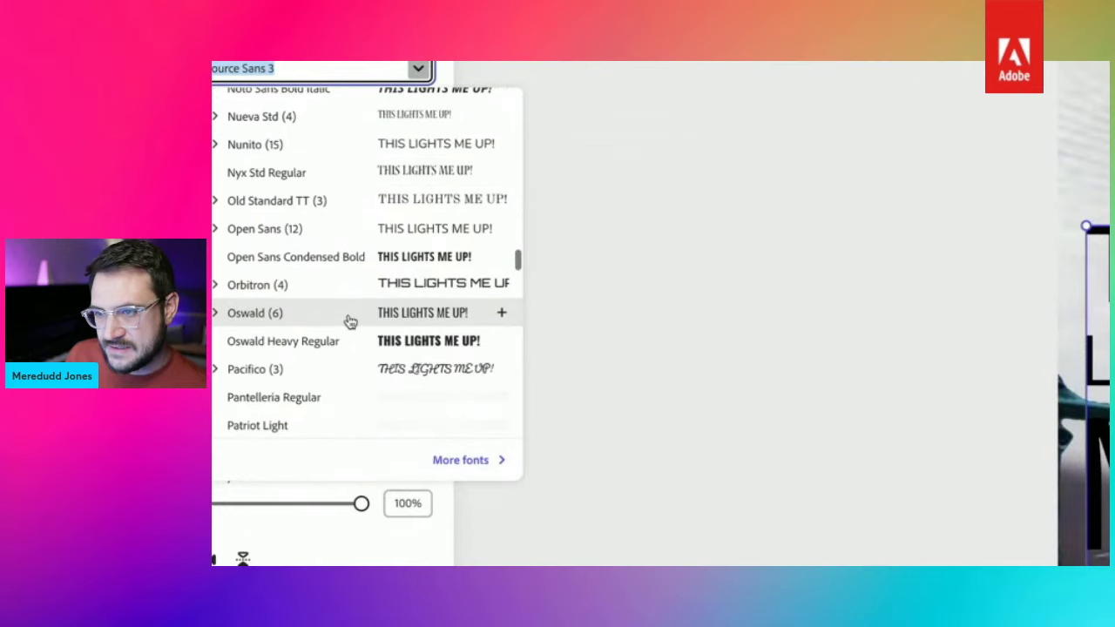
pyautogui.scroll(-3, 350, 322)
pyautogui.scroll(-1, 343, 322)
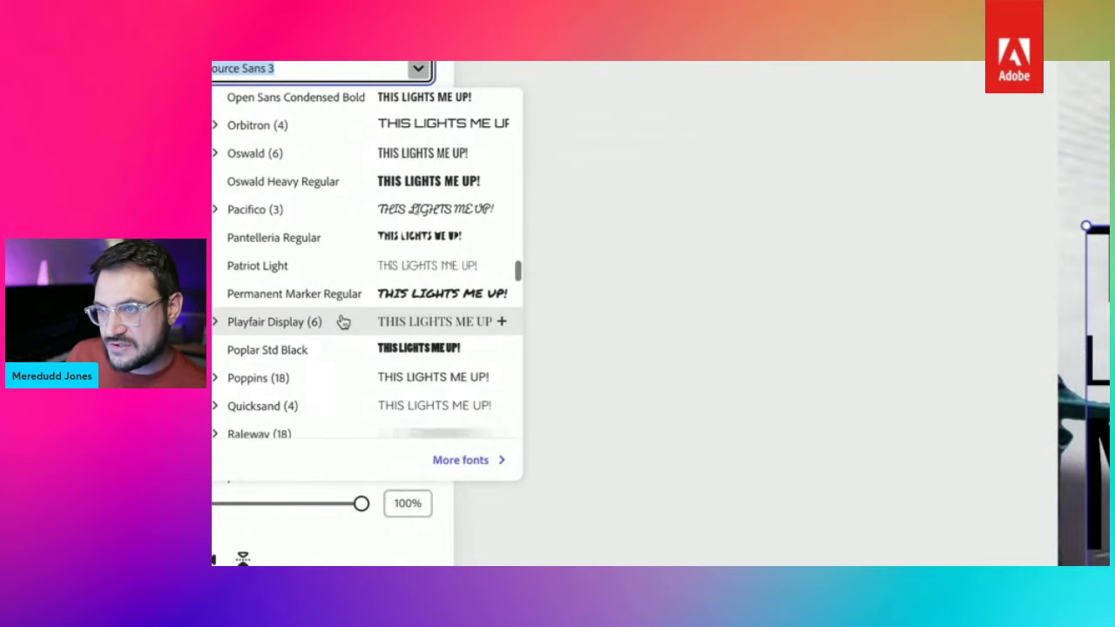
pyautogui.scroll(1, 344, 321)
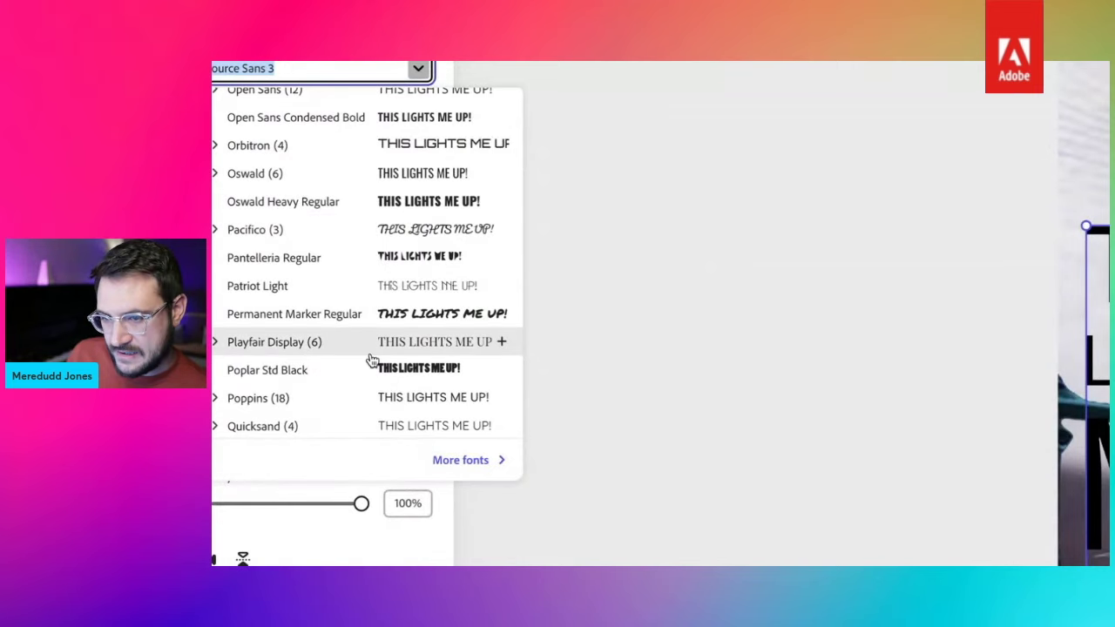
pyautogui.scroll(-8, 399, 372)
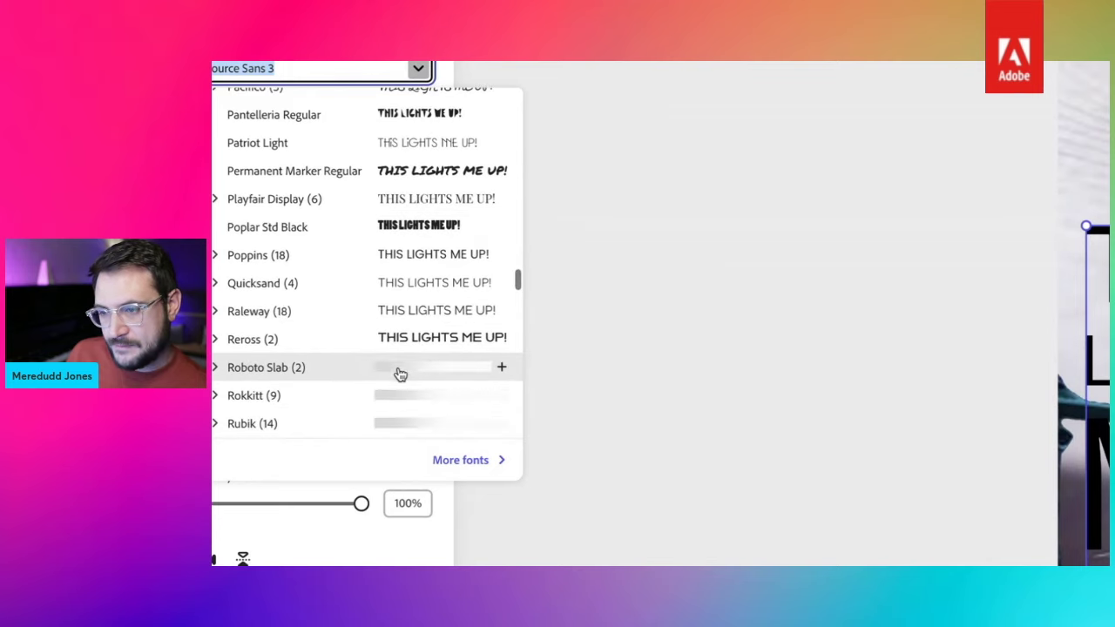
pyautogui.scroll(-11, 399, 373)
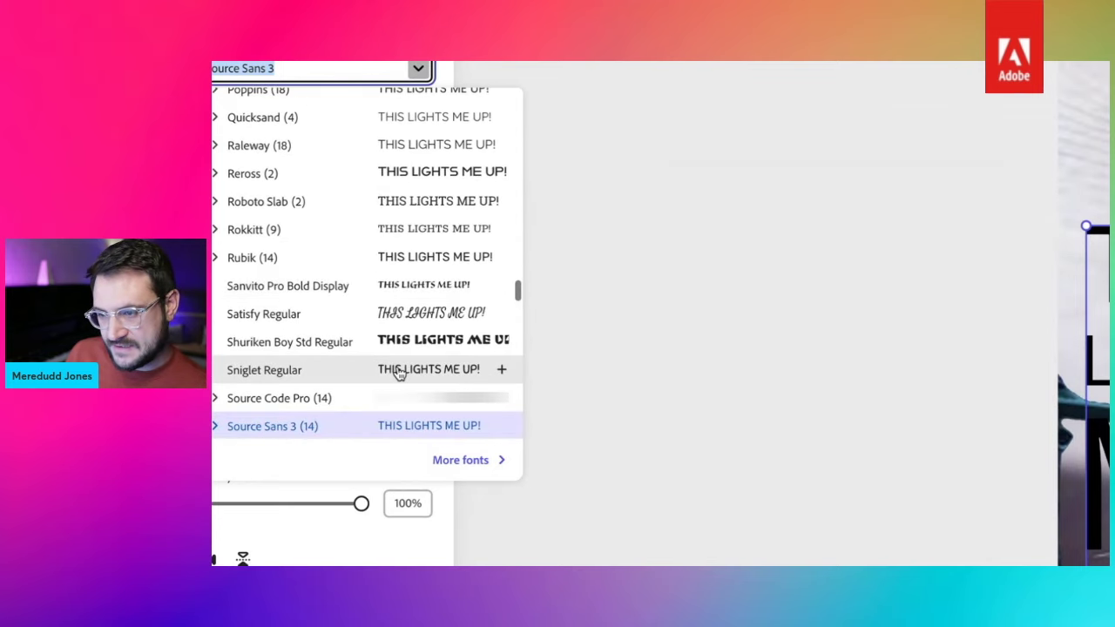
pyautogui.scroll(-4, 399, 373)
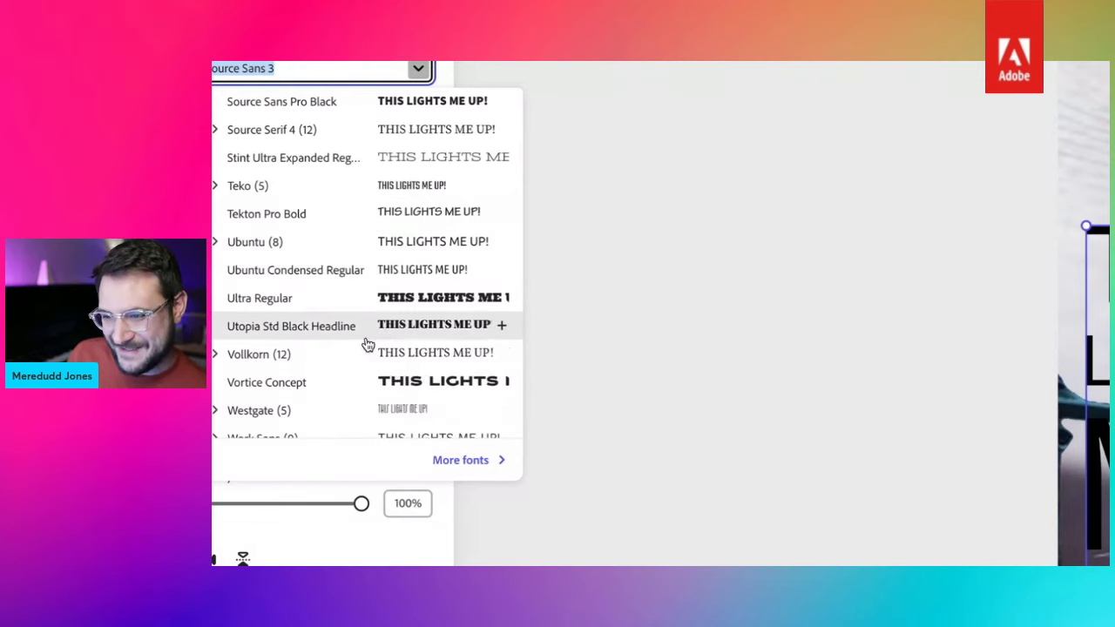
pyautogui.scroll(-10, 367, 345)
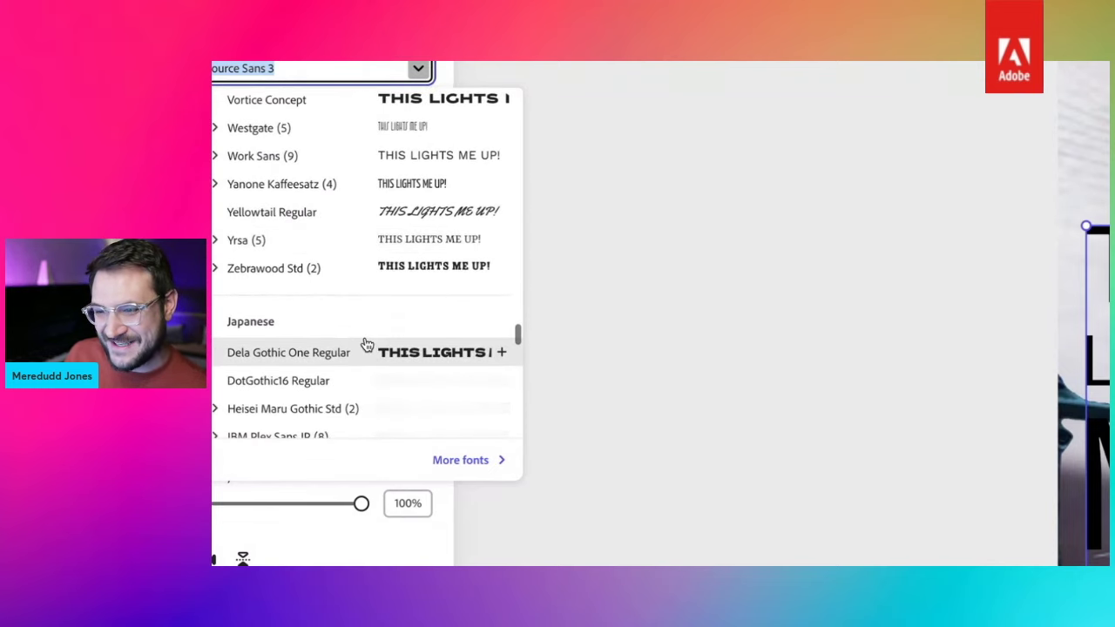
pyautogui.scroll(-5, 353, 311)
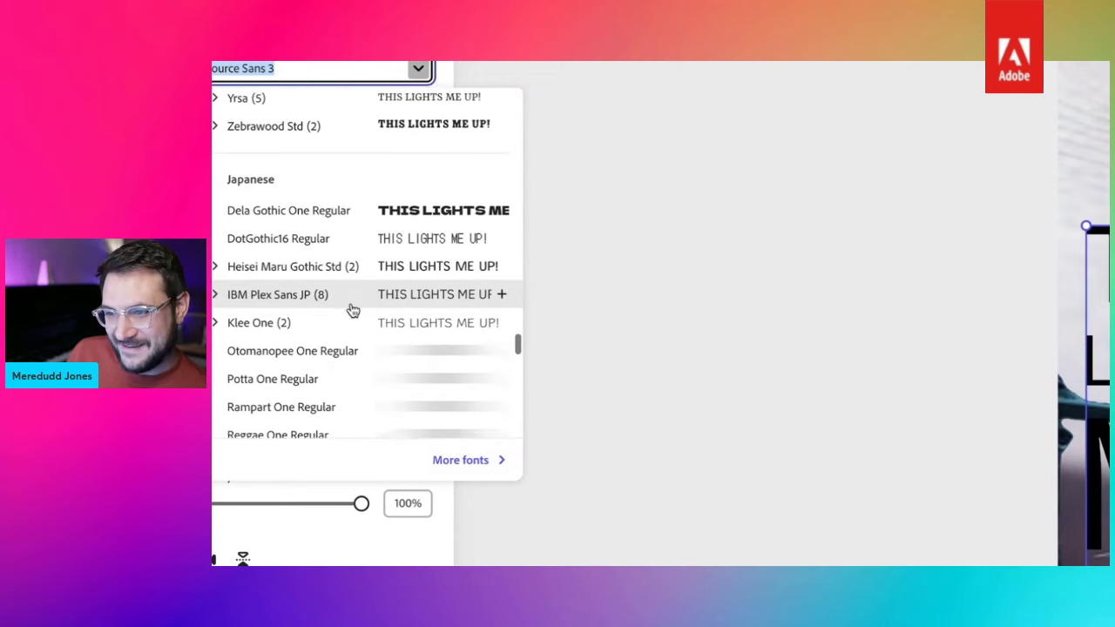
pyautogui.scroll(-2, 353, 311)
pyautogui.scroll(-1, 353, 311)
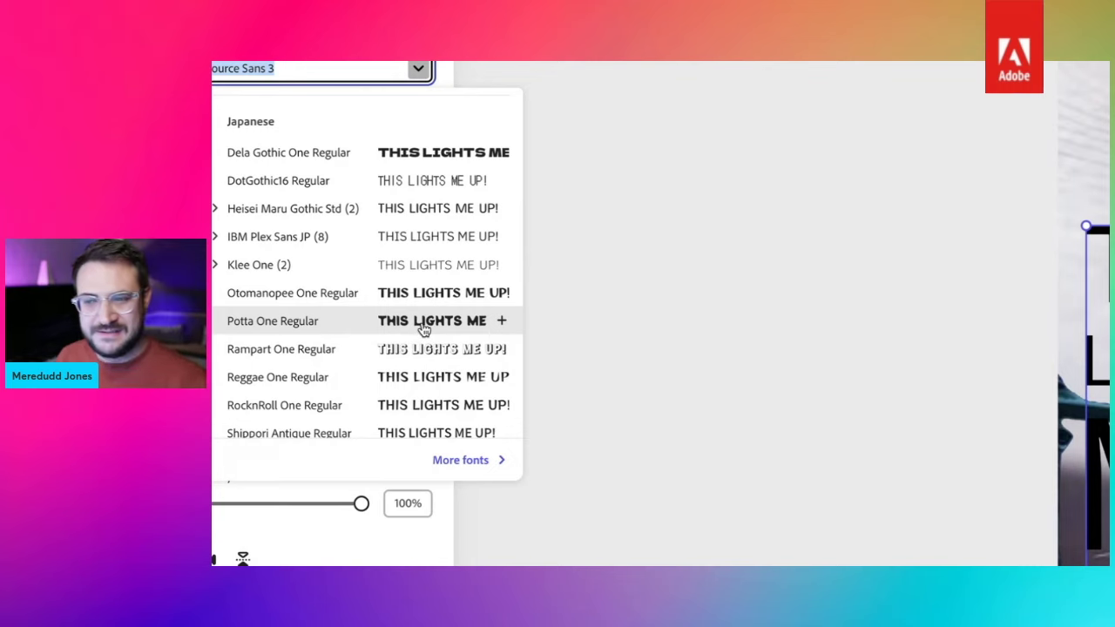
pyautogui.scroll(-4, 425, 328)
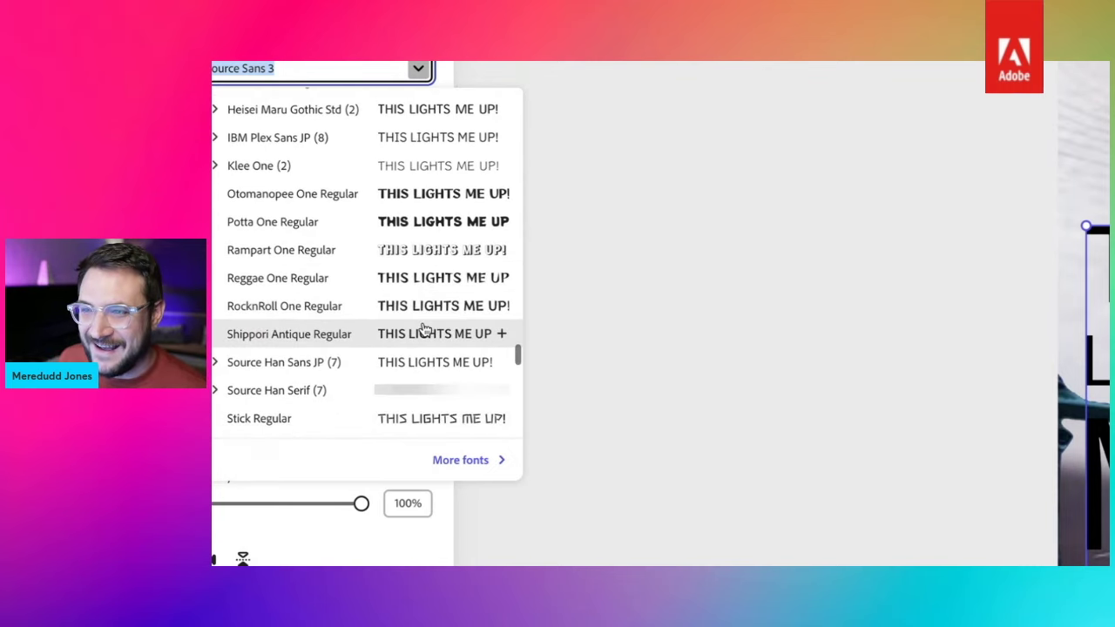
pyautogui.scroll(-6, 425, 329)
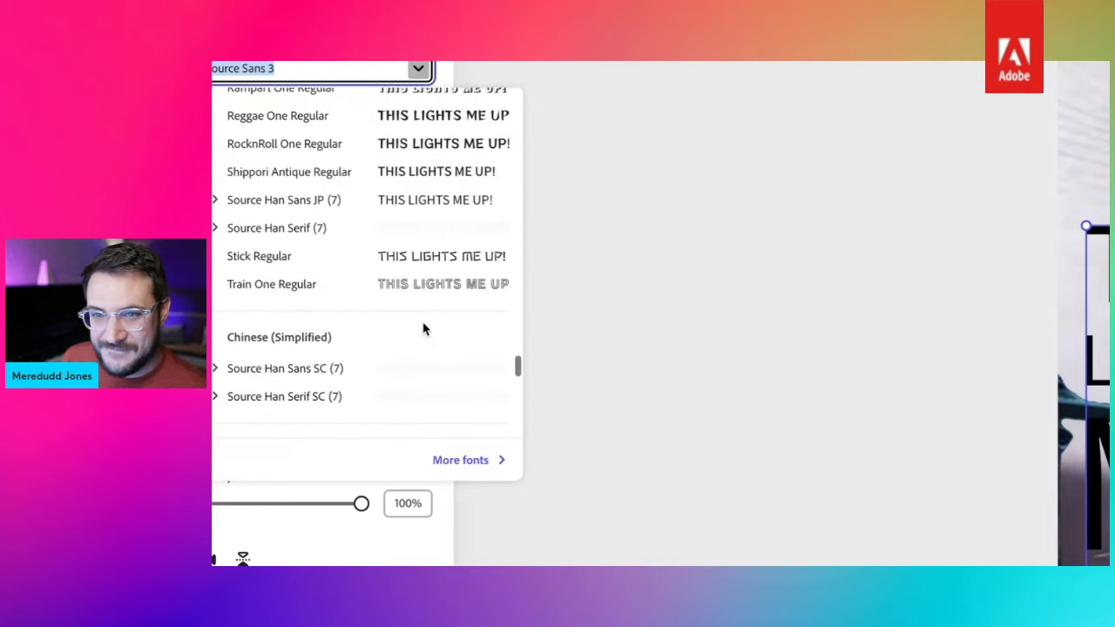
pyautogui.scroll(-4, 424, 328)
pyautogui.scroll(-3, 425, 328)
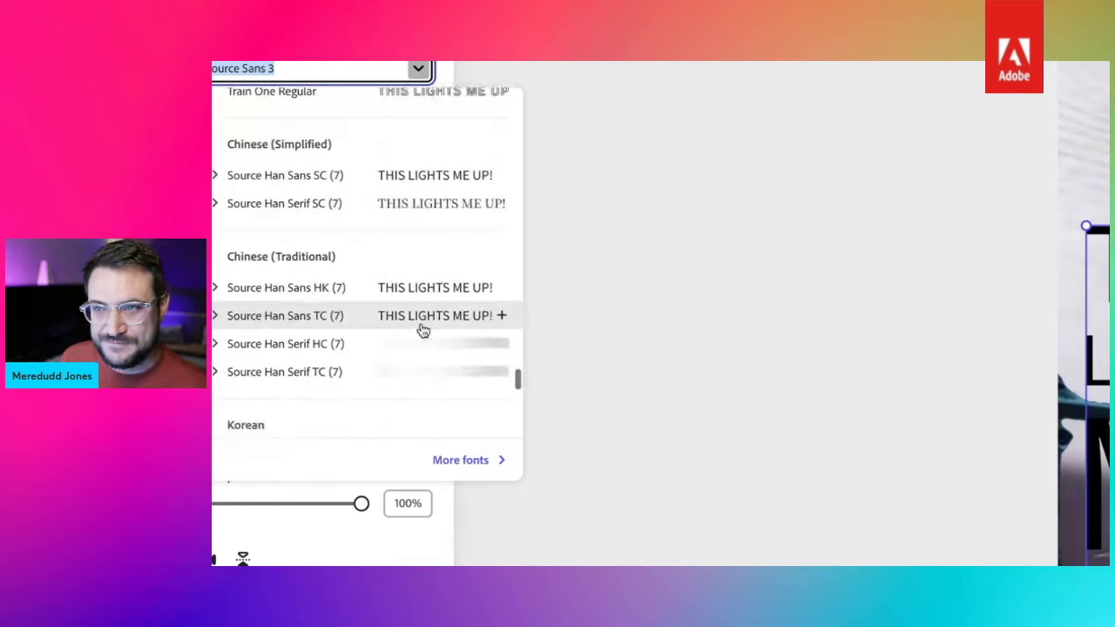
# - Browse the remaining font previews for the "this lights me up!" text and set its font to Potta One Regular
pyautogui.scroll(-3, 423, 327)
pyautogui.scroll(-4, 398, 325)
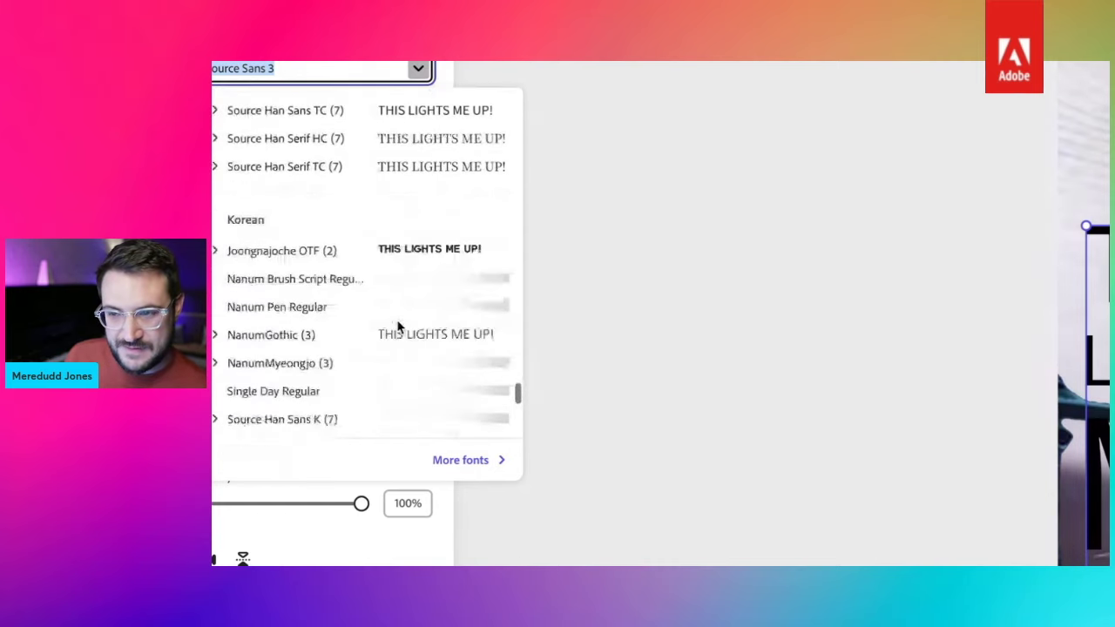
pyautogui.scroll(-3, 314, 316)
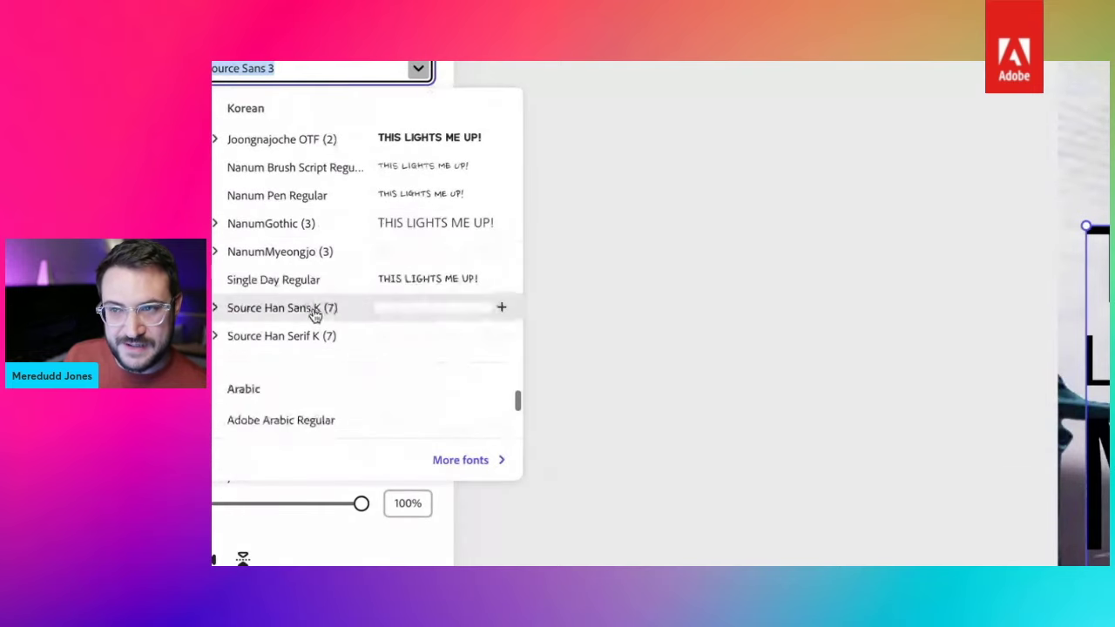
pyautogui.scroll(-11, 314, 315)
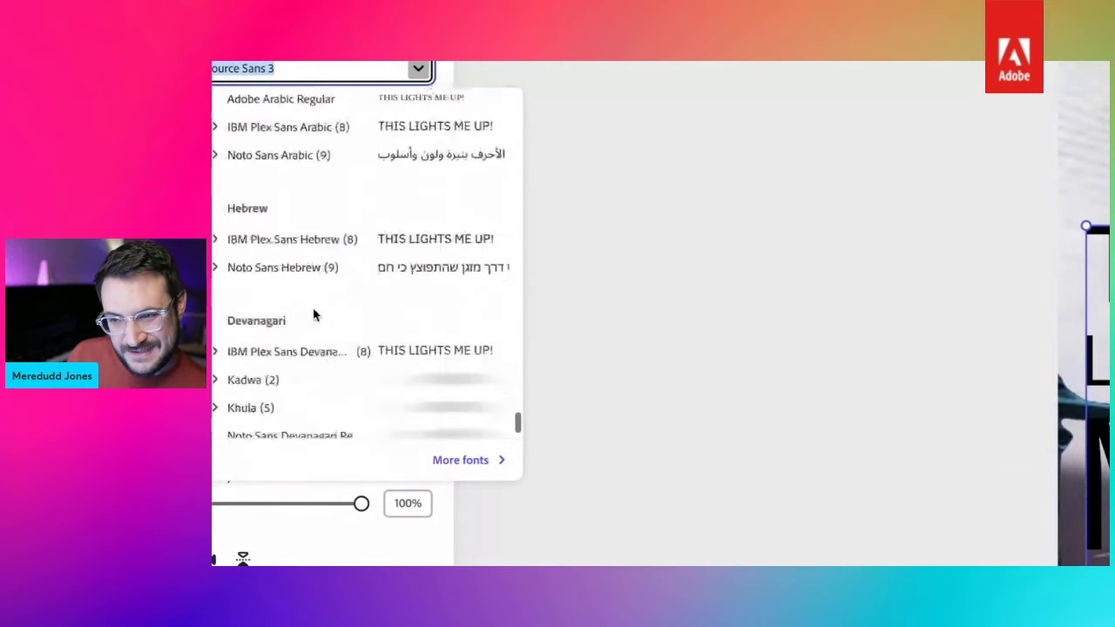
pyautogui.scroll(-1, 313, 315)
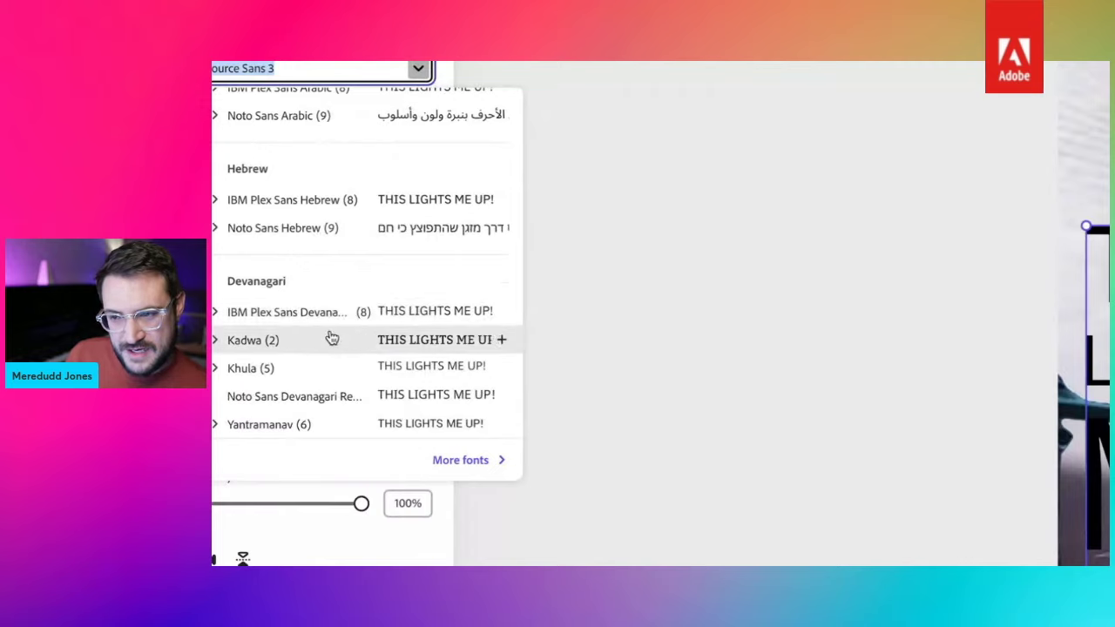
pyautogui.scroll(10, 398, 374)
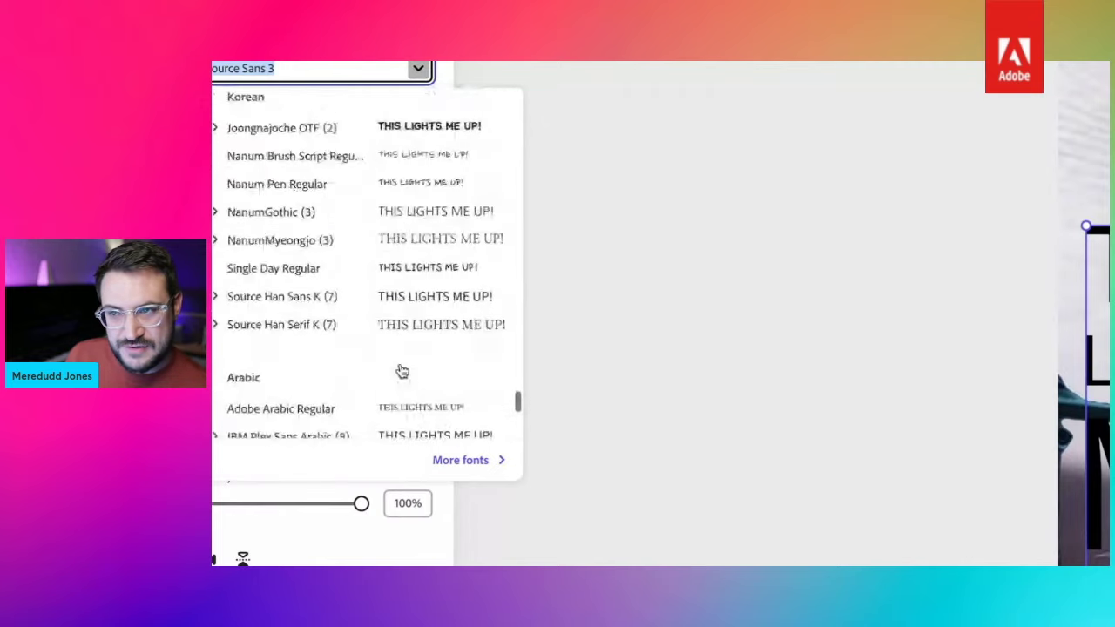
pyautogui.scroll(20, 400, 371)
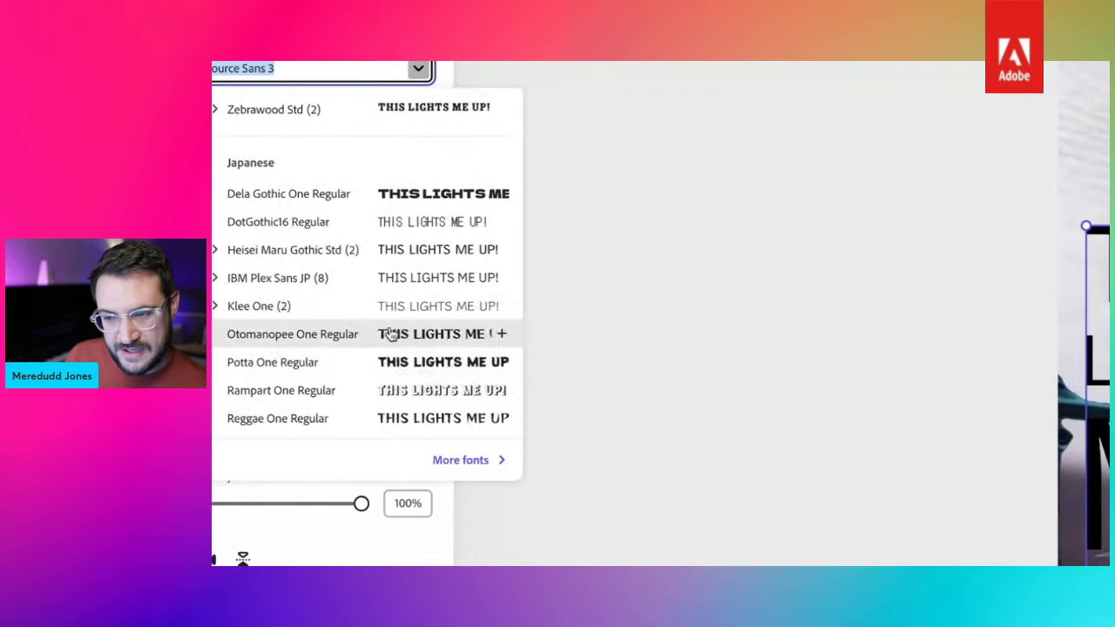
pyautogui.click(443, 367)
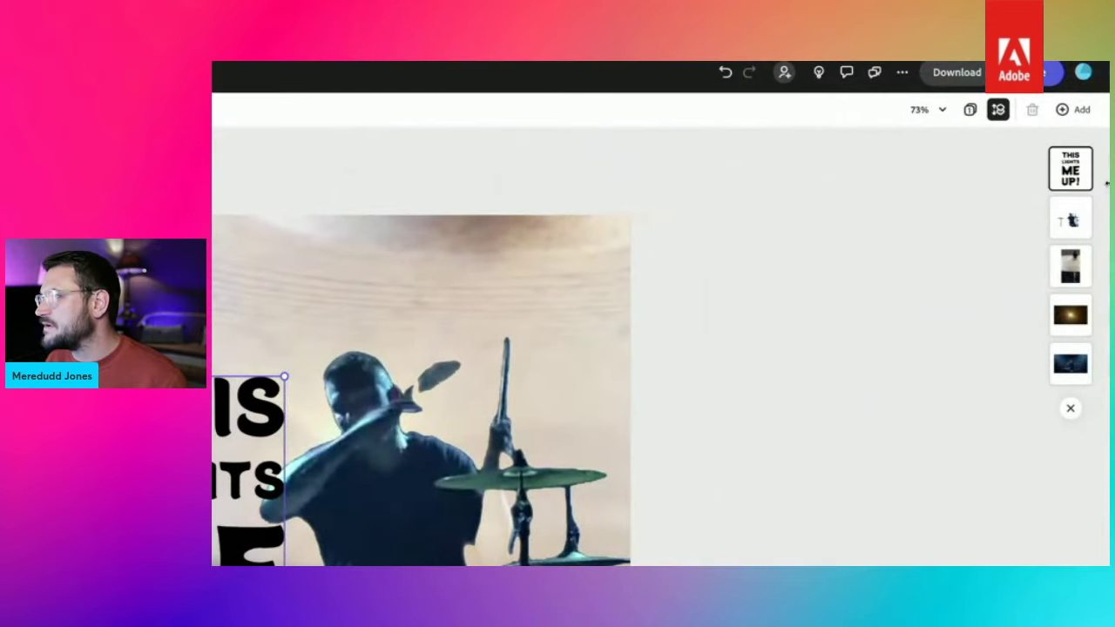
# - Move the text layer directly beneath the cut-out drummer and play the scene from the start to check the overlap
pyautogui.moveTo(1078, 173); pyautogui.dragTo(1081, 228)
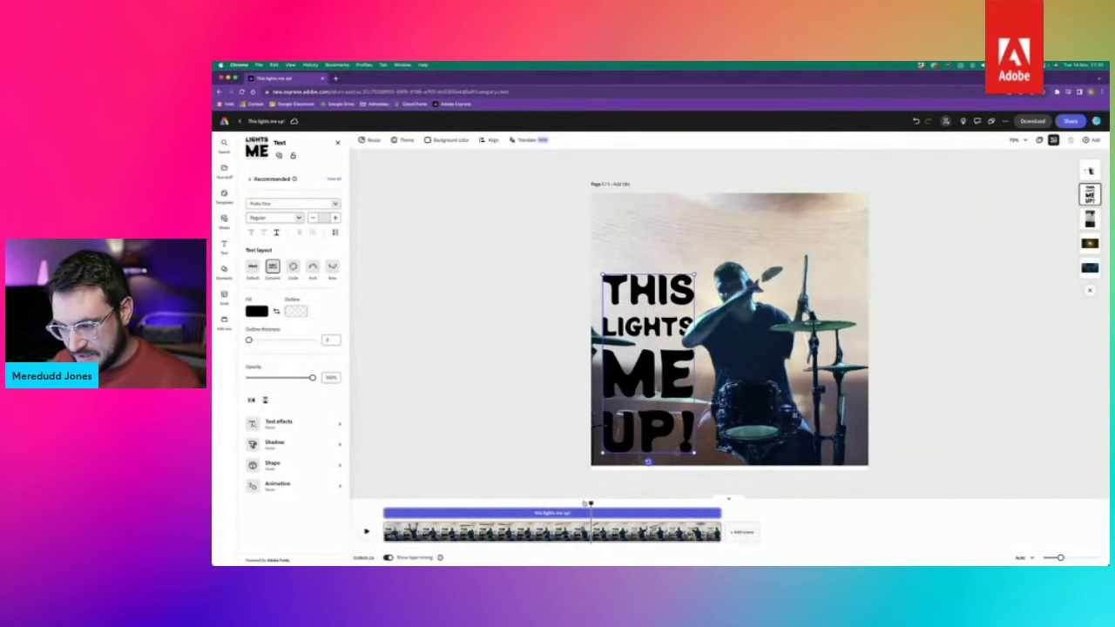
pyautogui.moveTo(591, 503); pyautogui.dragTo(384, 504)
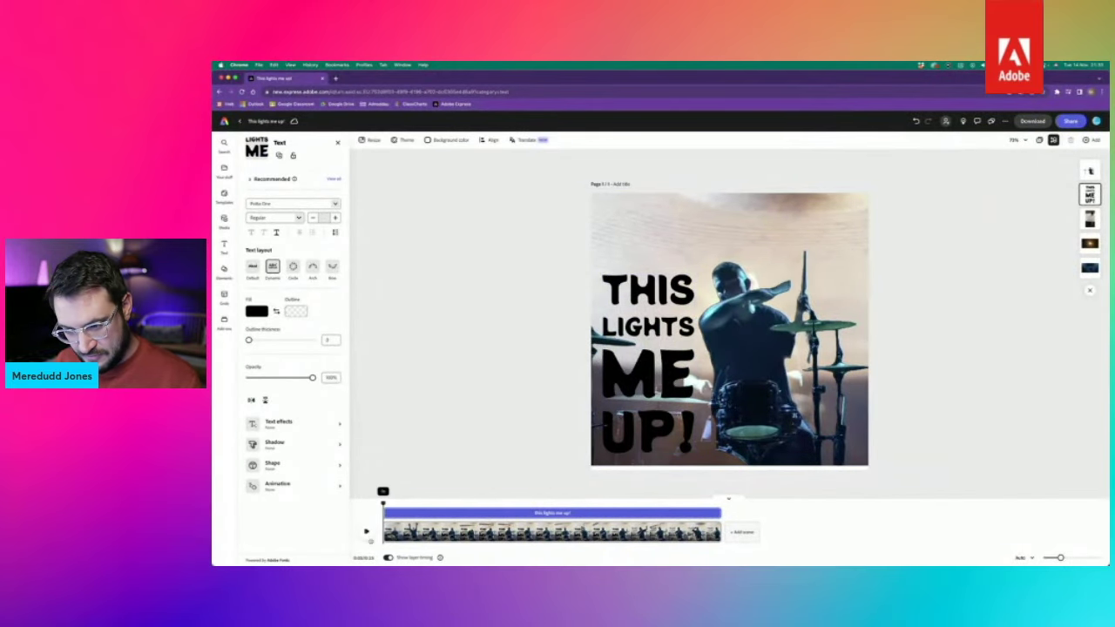
pyautogui.click(367, 531)
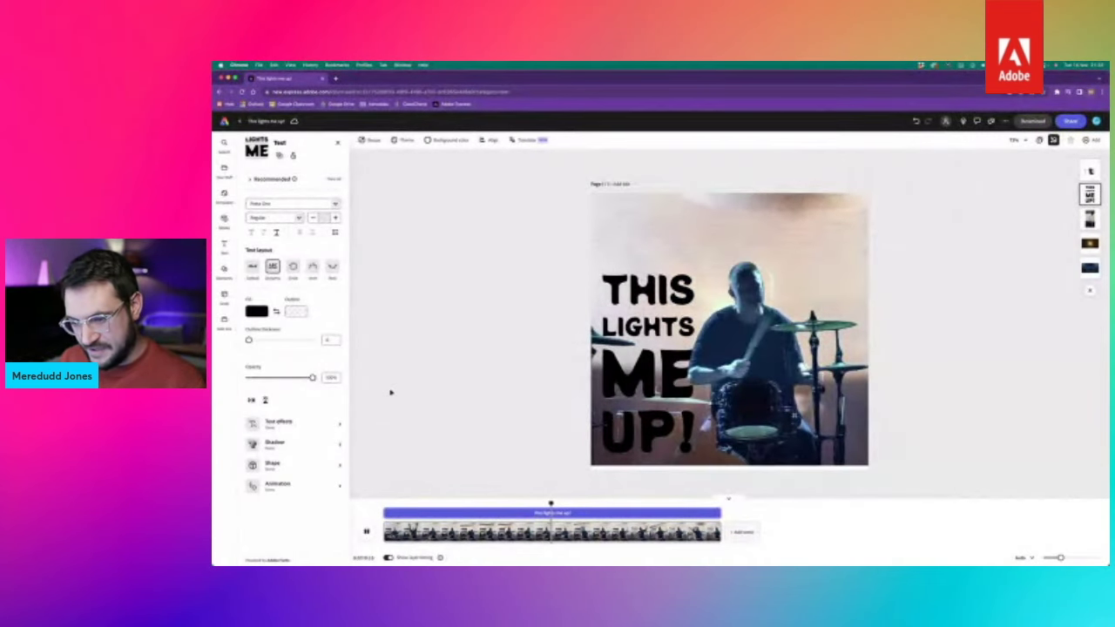
pyautogui.click(366, 531)
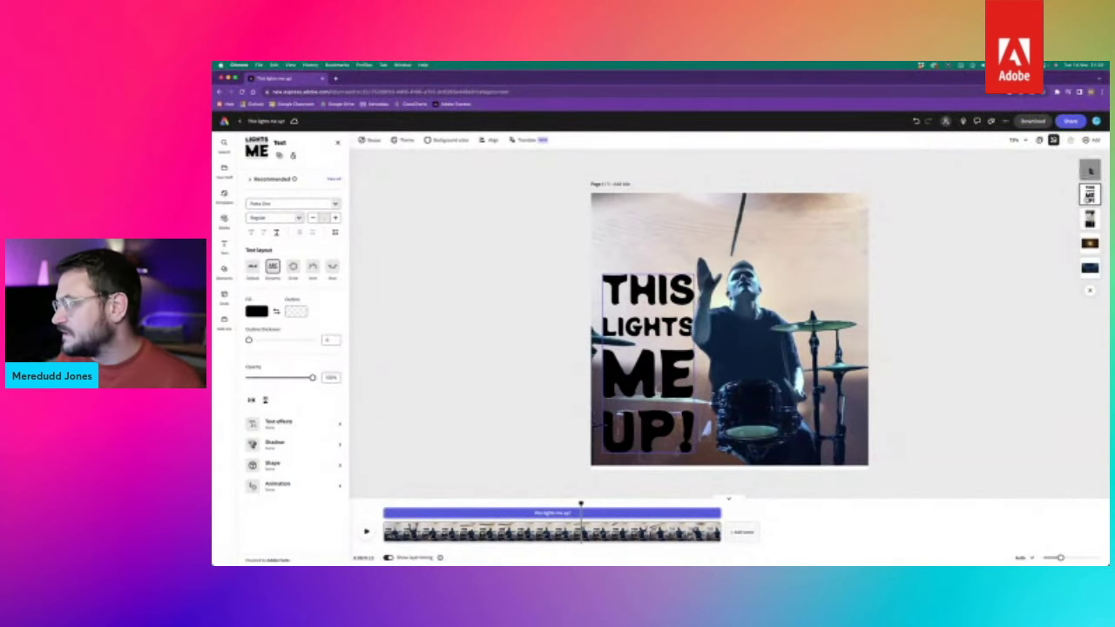
# - Try the text beneath the cymbal clip, and return it to its place just below the cut-out drummer
pyautogui.moveTo(1090, 193); pyautogui.dragTo(1090, 219)
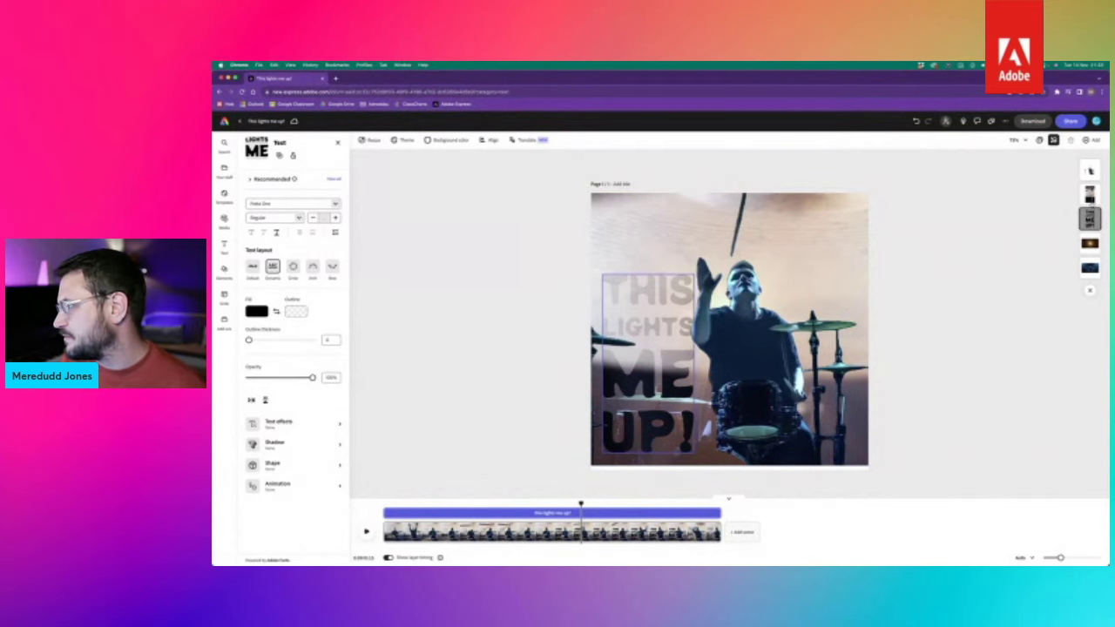
pyautogui.moveTo(1090, 217); pyautogui.dragTo(1090, 194)
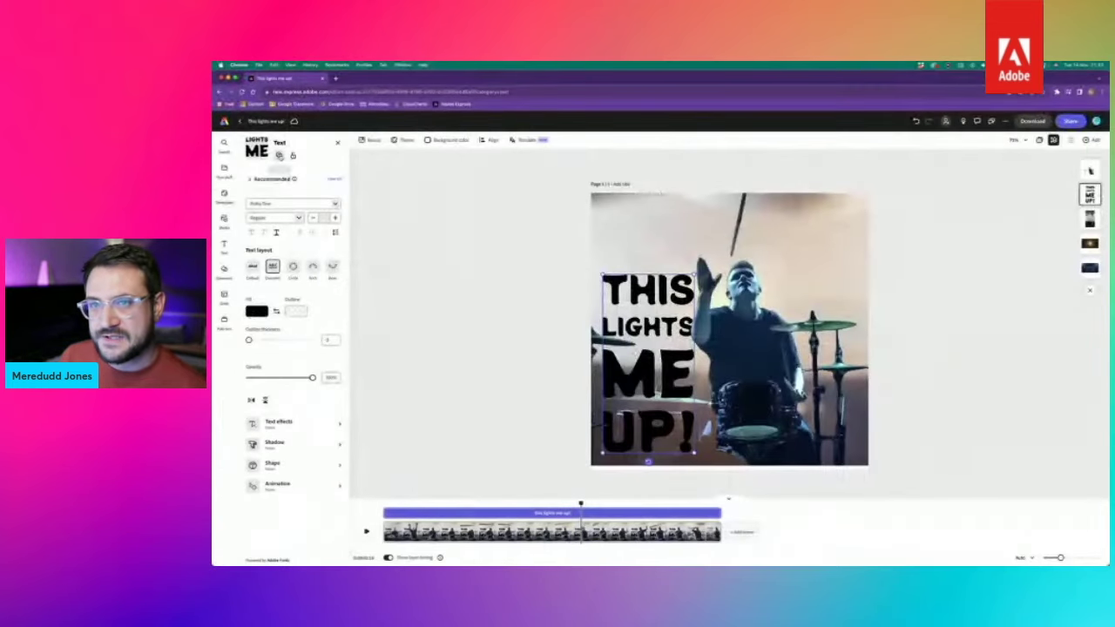
# - Duplicate the text and bring the copy to the top of the layer stack, roughly aligned over the original
pyautogui.click(279, 155)
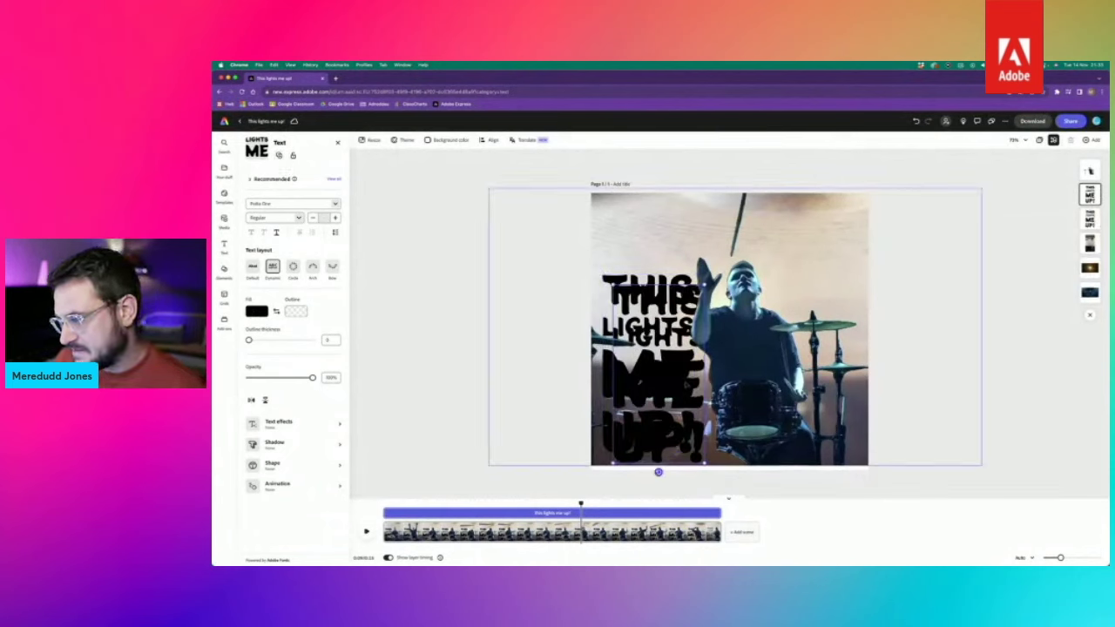
pyautogui.click(676, 370)
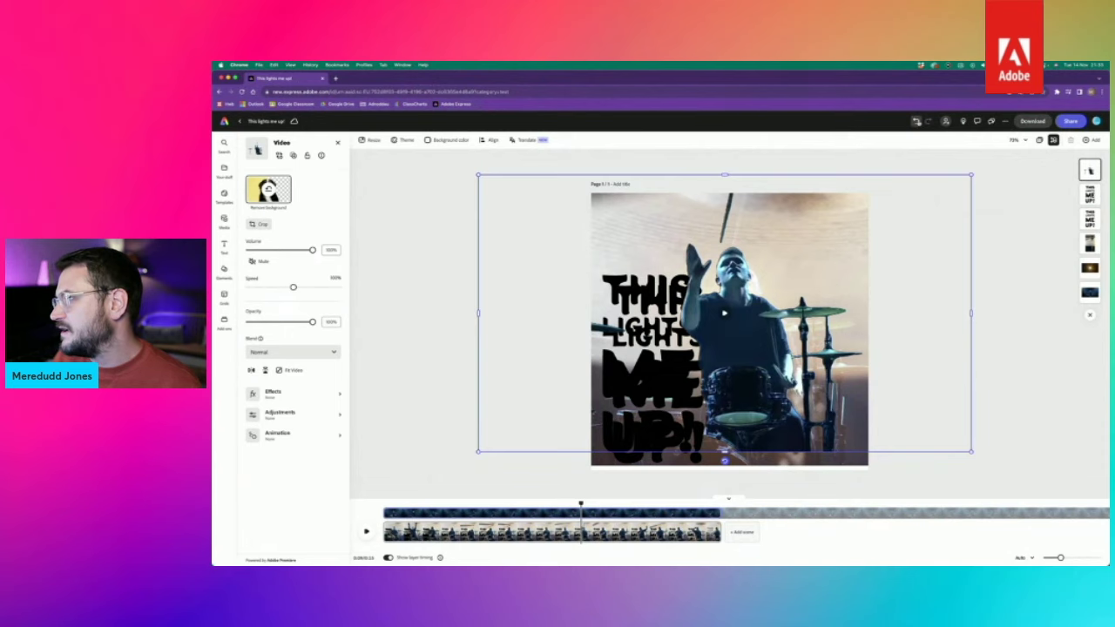
pyautogui.click(916, 121)
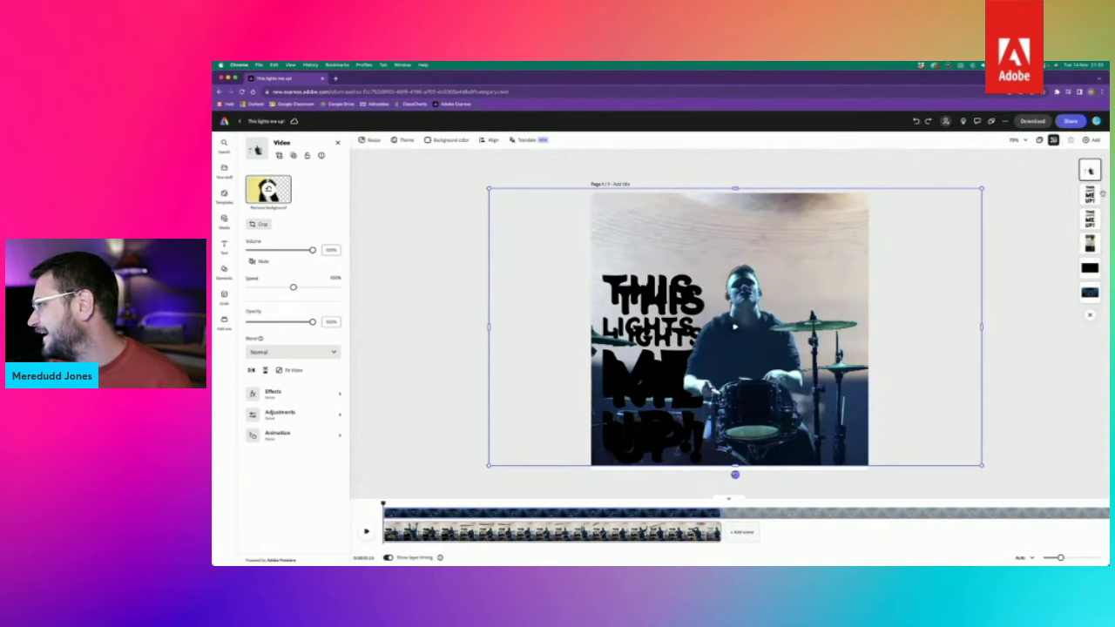
pyautogui.click(1090, 193)
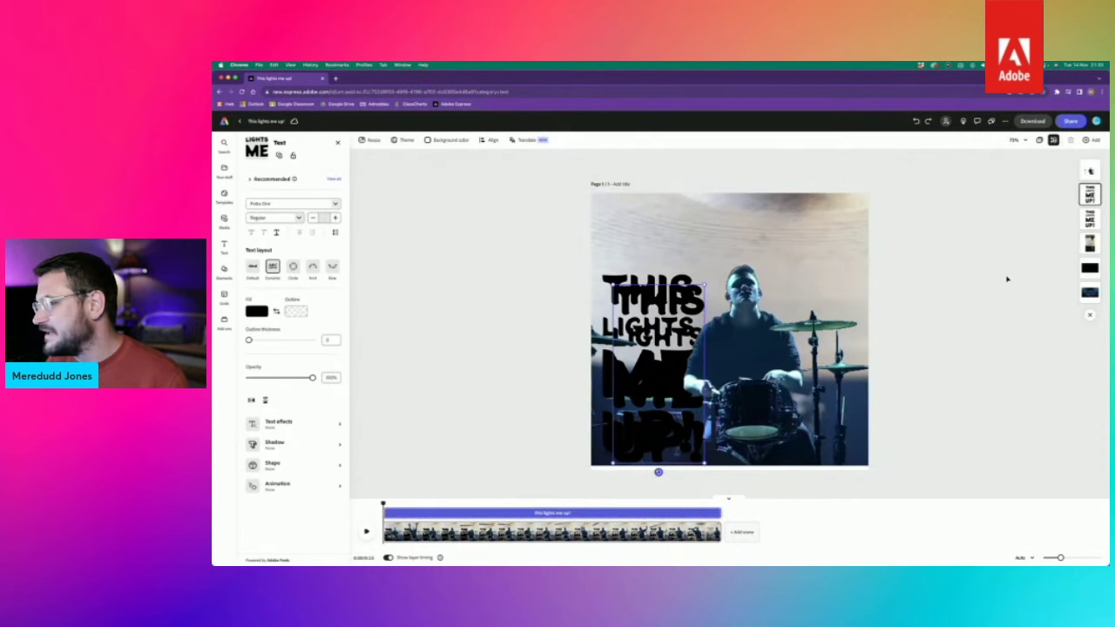
pyautogui.moveTo(1090, 193); pyautogui.dragTo(1090, 171)
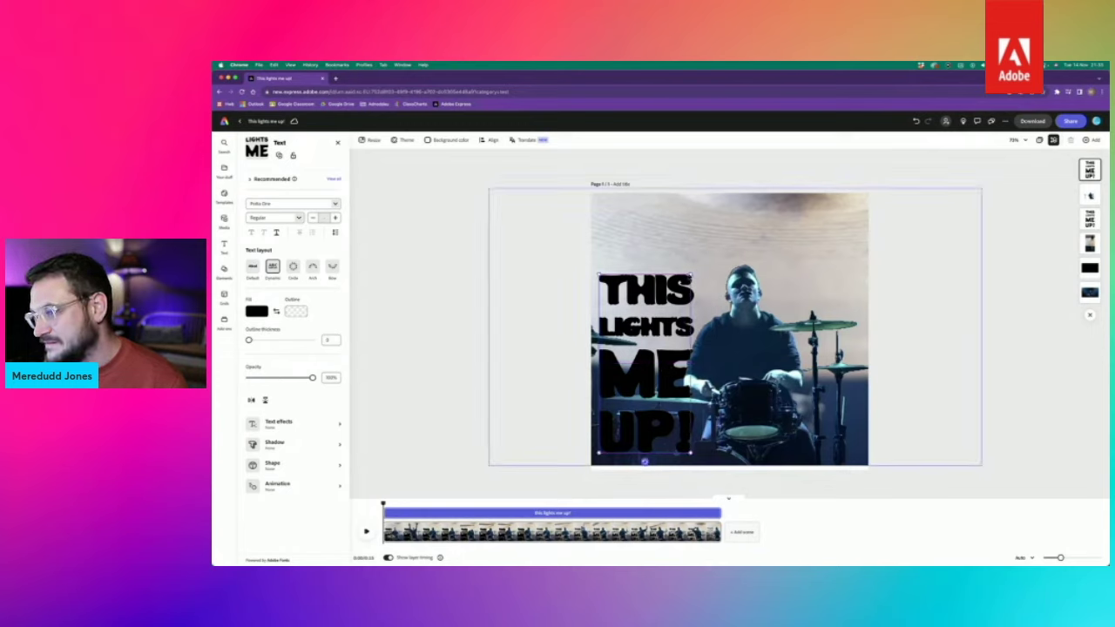
# - Enlarge the text copy to near the canvas's upper edge and fill it with dark blue sampled from the drummer's shirt
pyautogui.moveTo(693, 273); pyautogui.dragTo(729, 200)
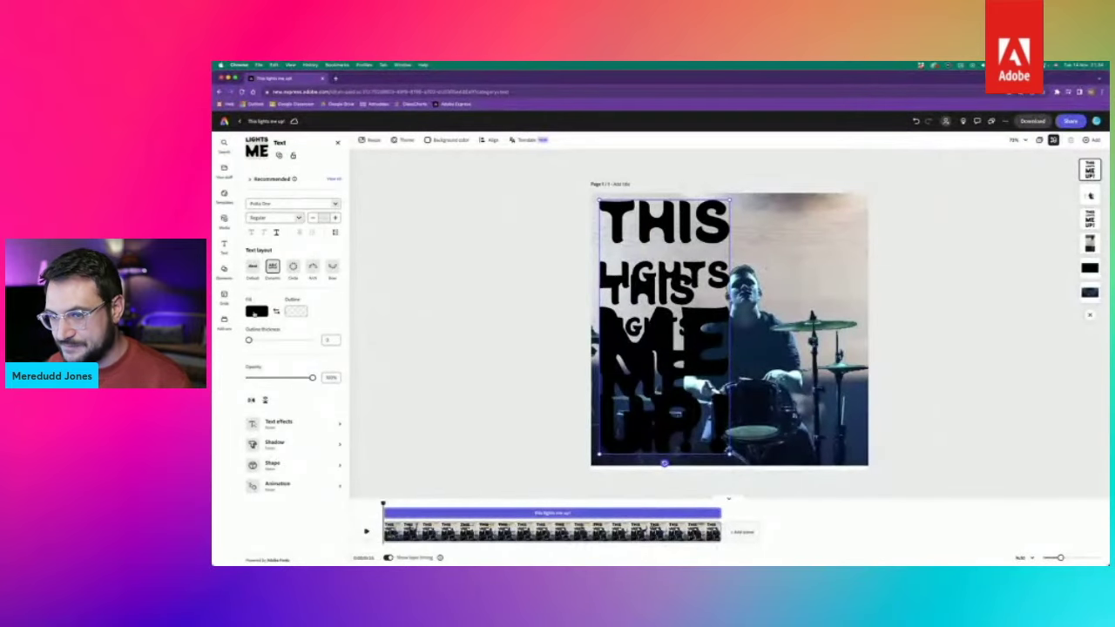
pyautogui.click(253, 312)
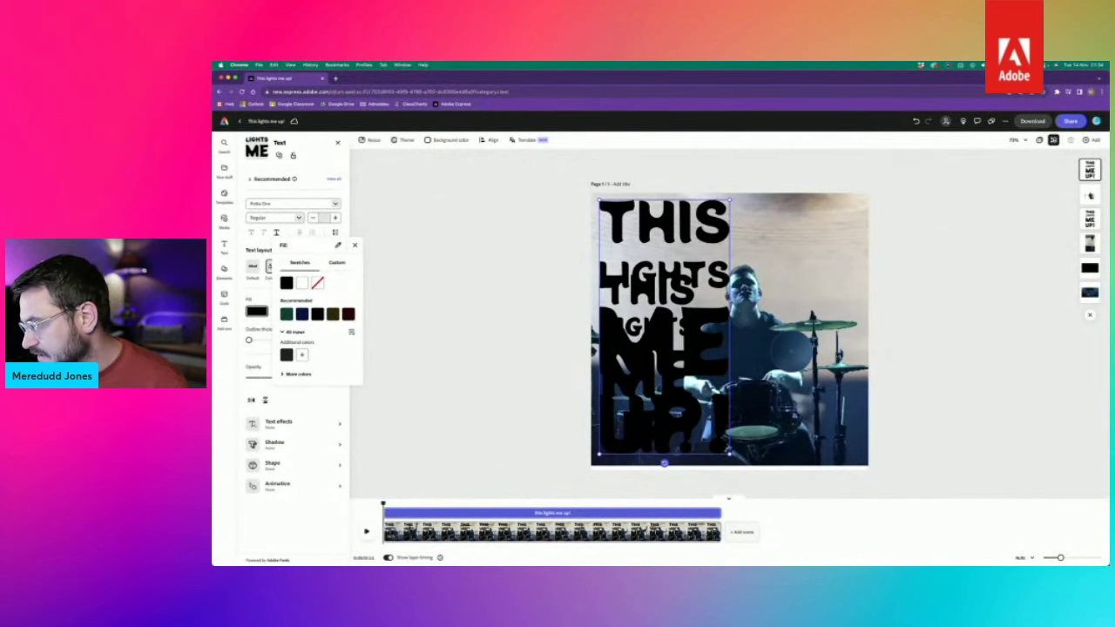
pyautogui.click(790, 350)
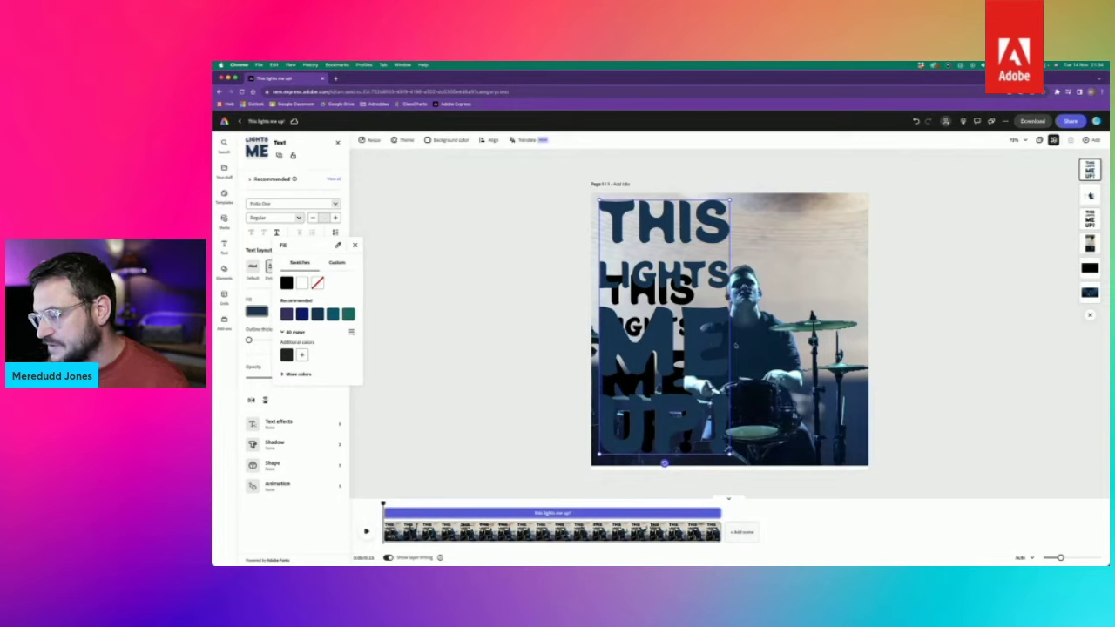
pyautogui.click(356, 246)
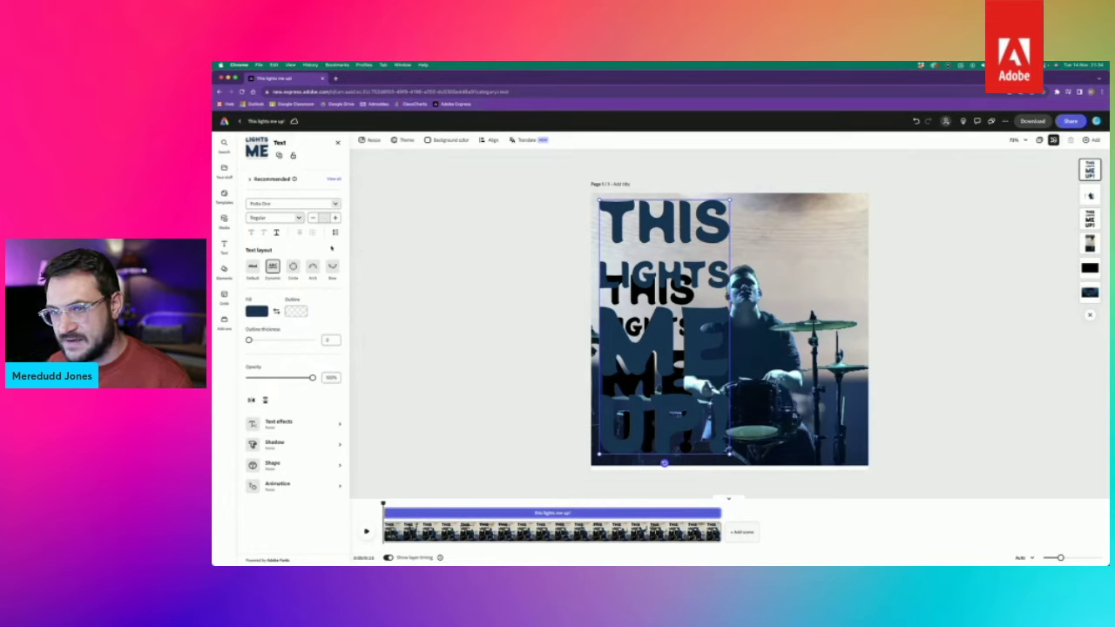
# - Tighten the dark blue copy's line spacing until the lines overlap, and move it over the black text, against the canvas's left edge
pyautogui.click(336, 233)
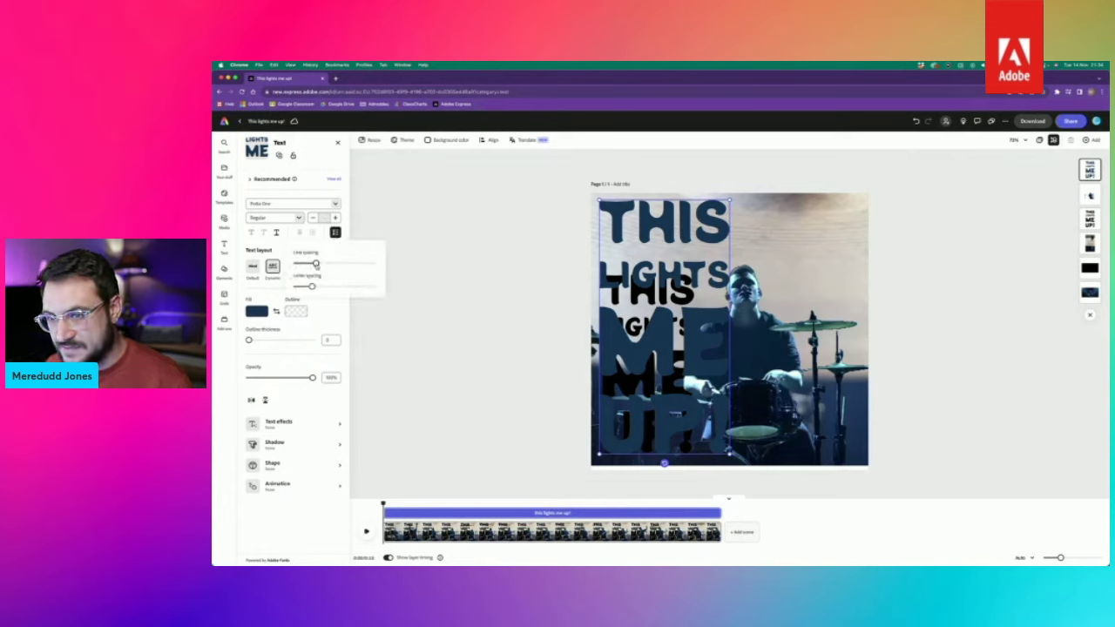
pyautogui.moveTo(316, 263); pyautogui.dragTo(298, 264)
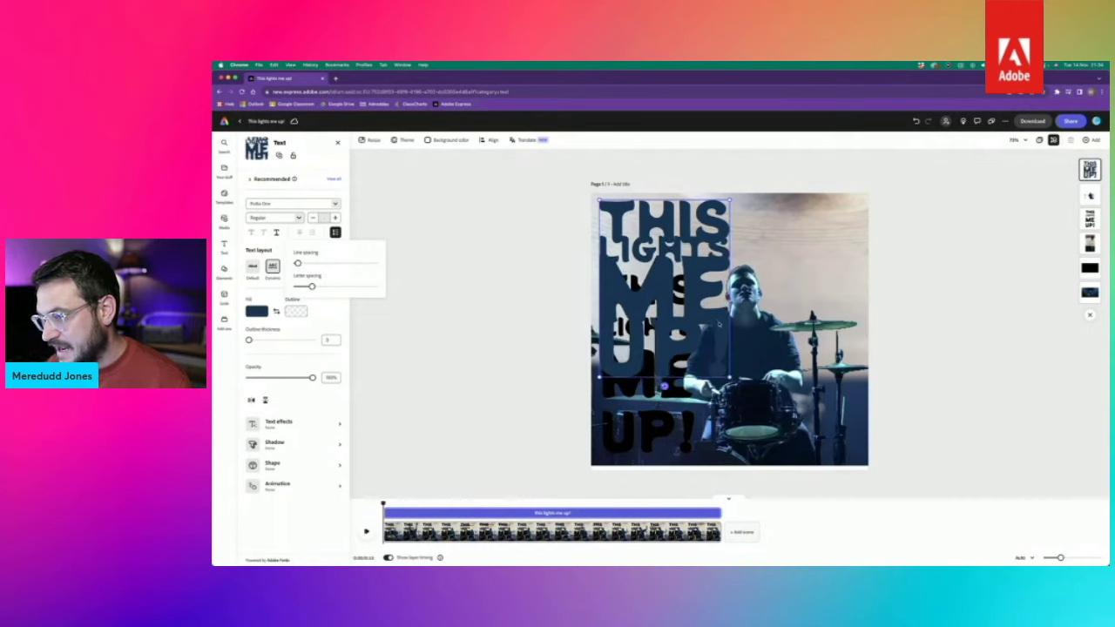
pyautogui.click(720, 326)
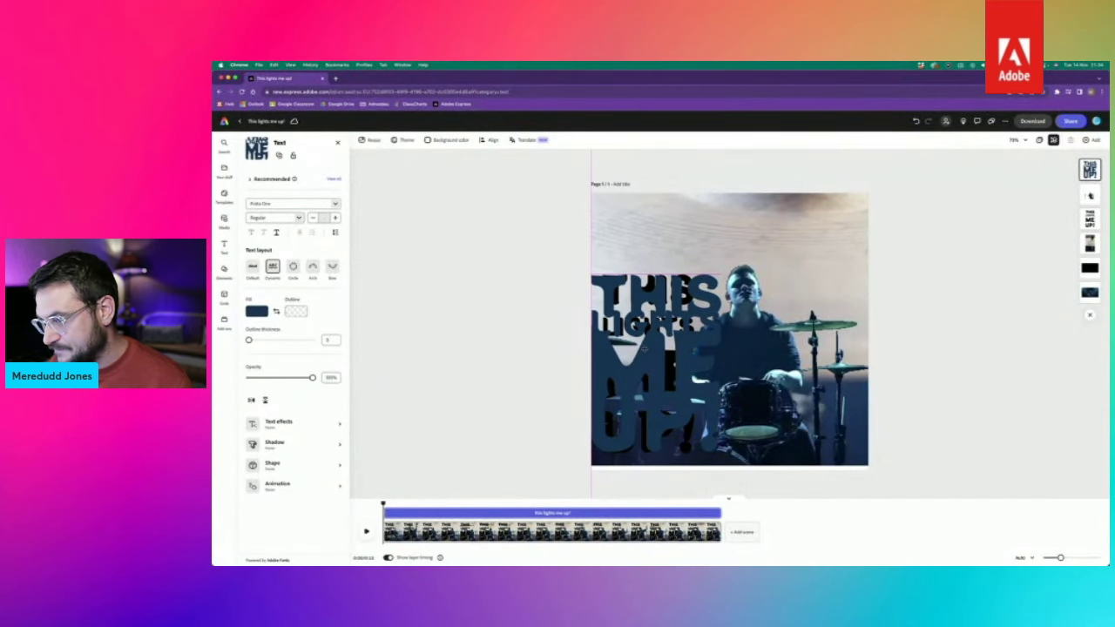
# - Place the dark blue copy beneath the black text layer and reduce its opacity to roughly half
pyautogui.moveTo(1090, 170); pyautogui.dragTo(1090, 219)
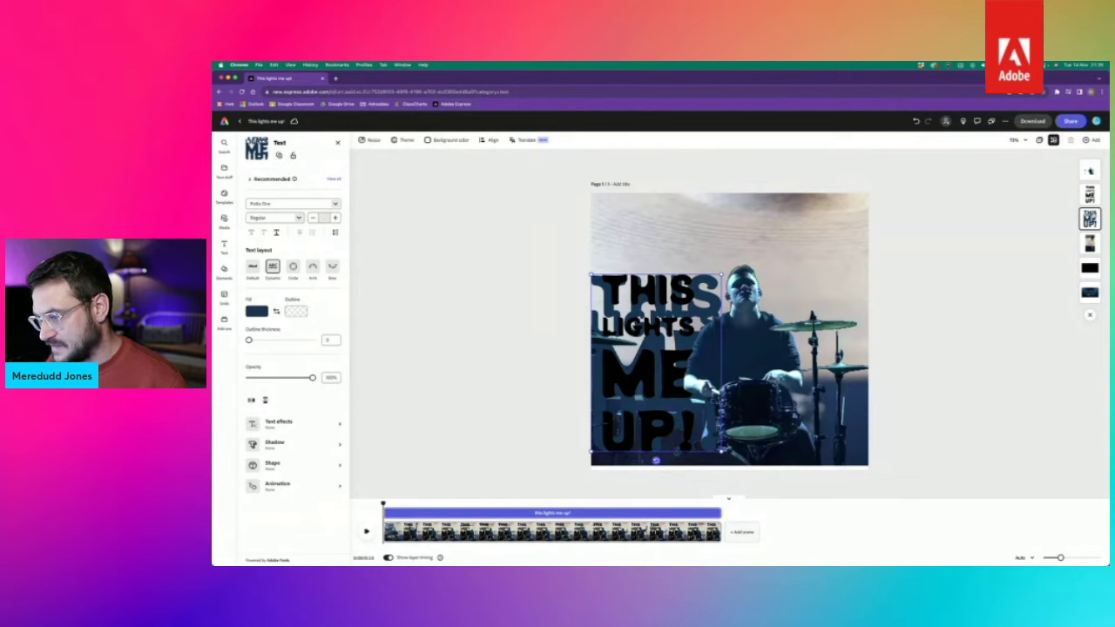
pyautogui.moveTo(297, 381); pyautogui.dragTo(289, 378)
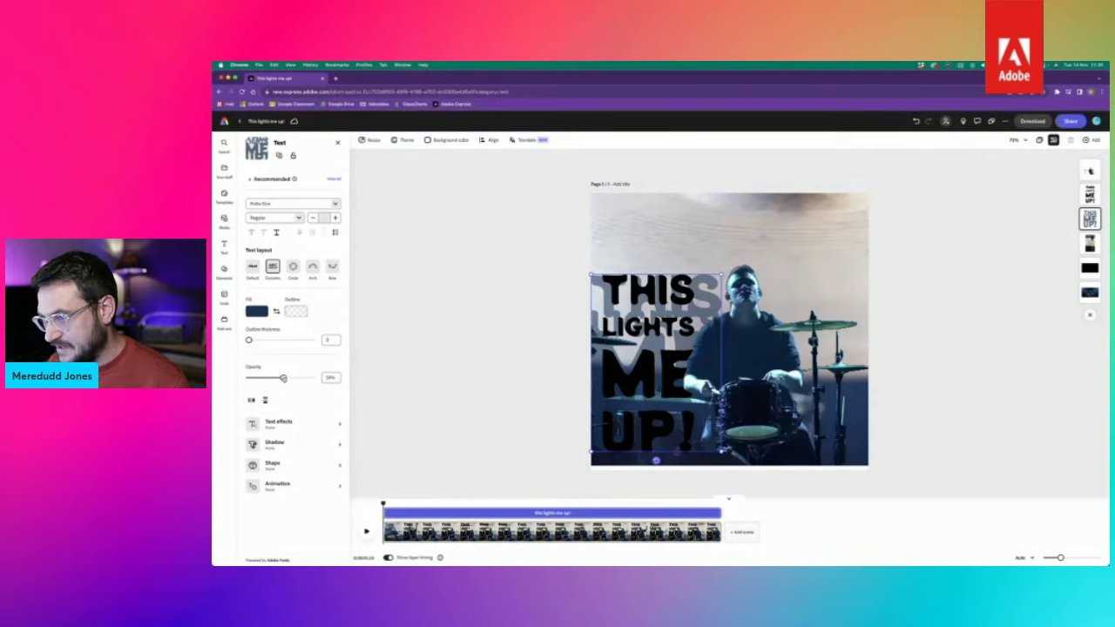
pyautogui.moveTo(289, 378); pyautogui.dragTo(281, 379)
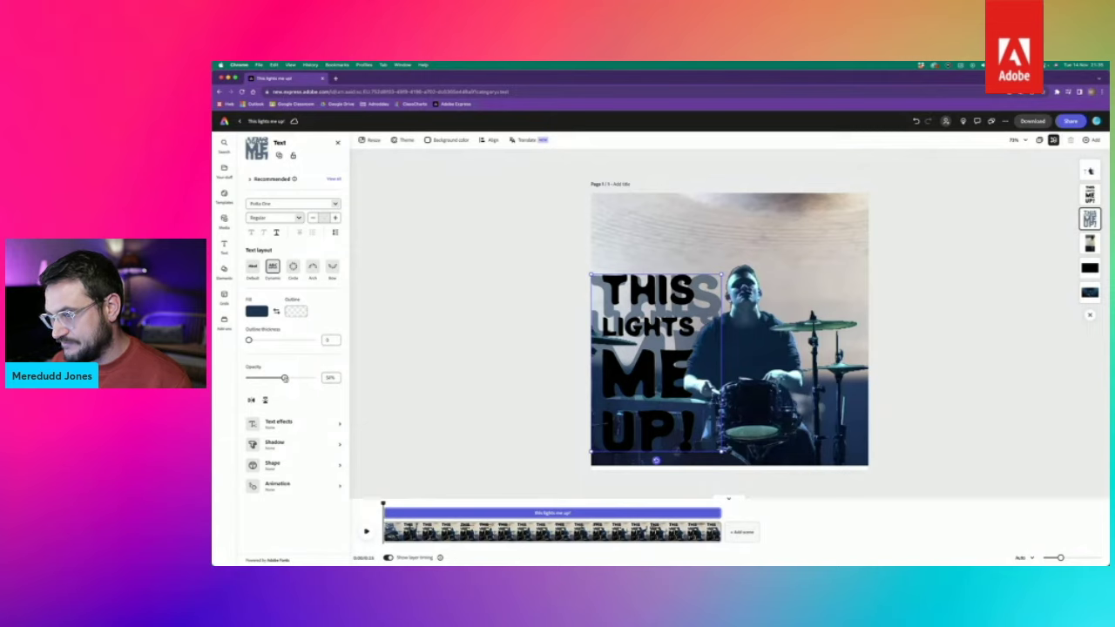
pyautogui.click(476, 427)
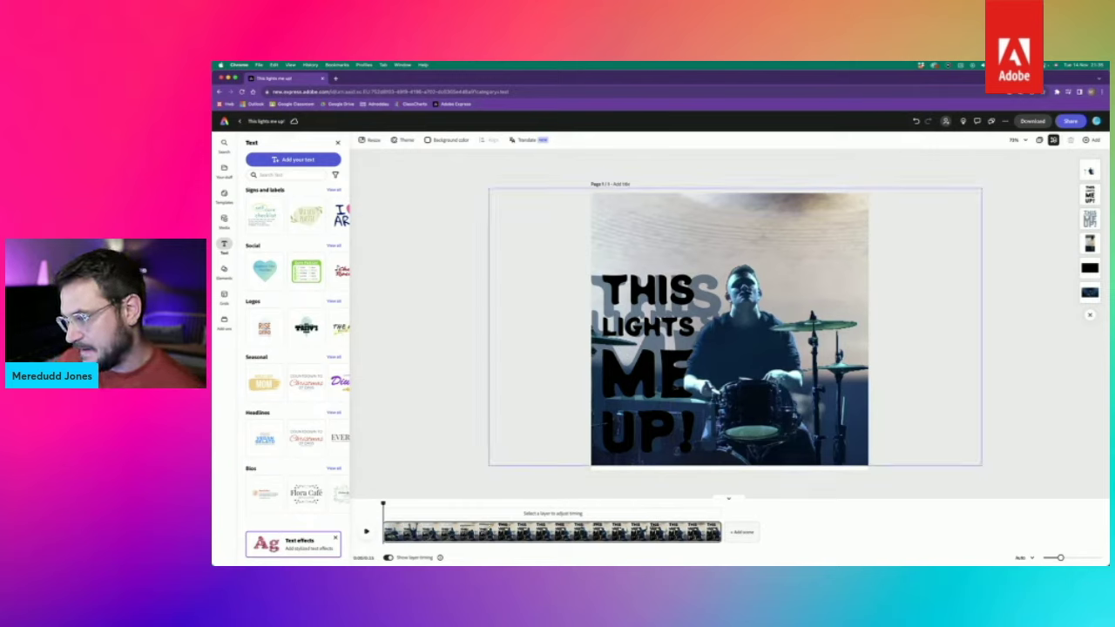
# - Search the stock videos for "light" and for "glow"
pyautogui.click(224, 220)
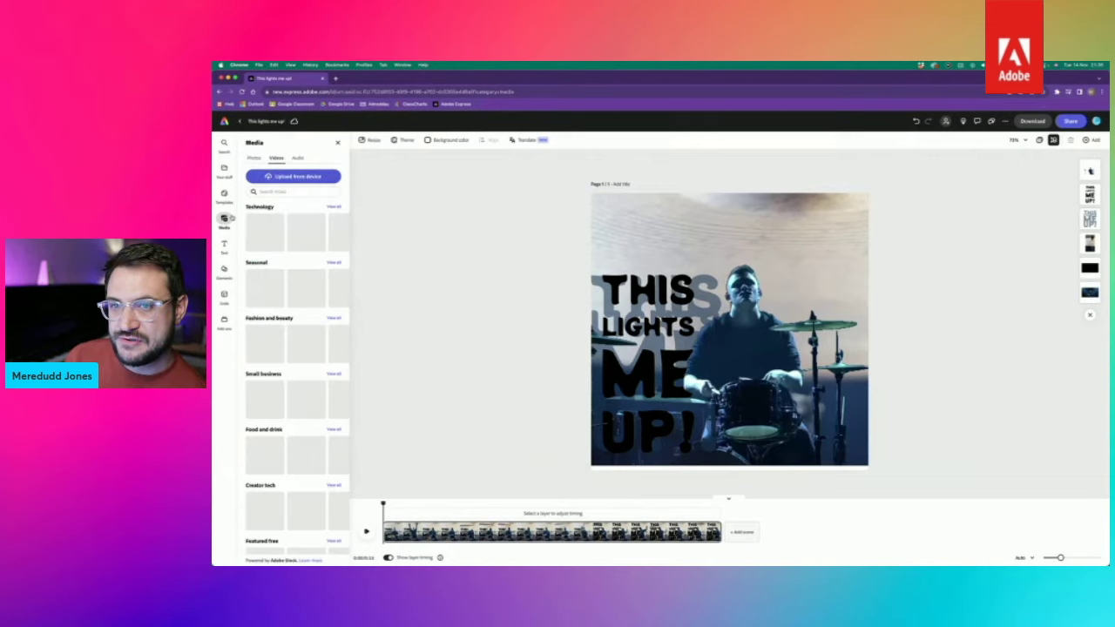
pyautogui.click(289, 192)
pyautogui.write('light')
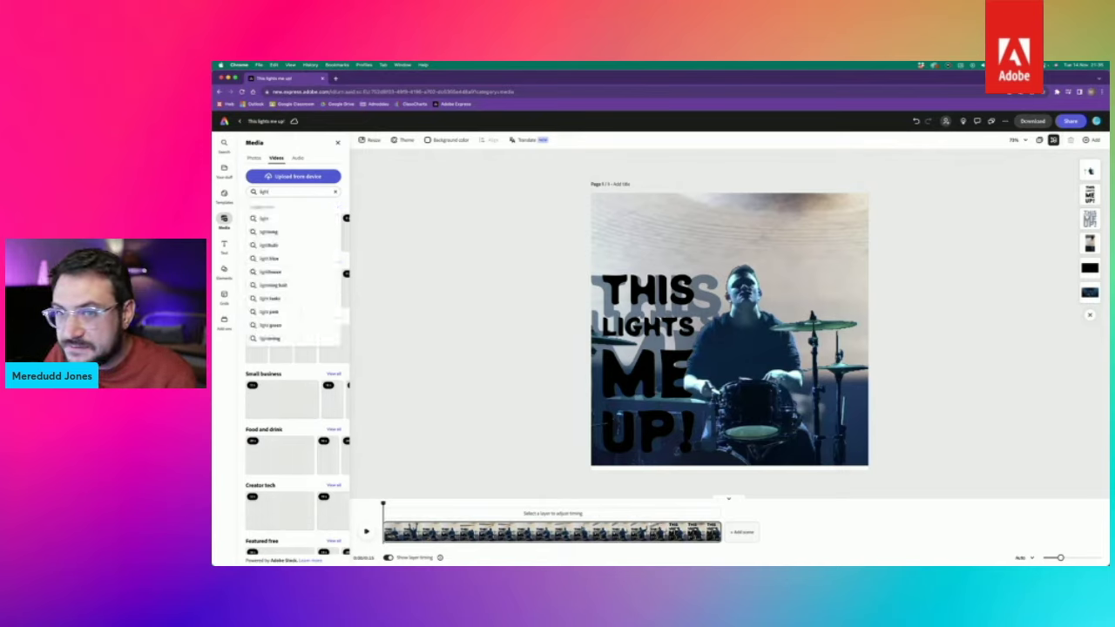
pyautogui.press('Return')
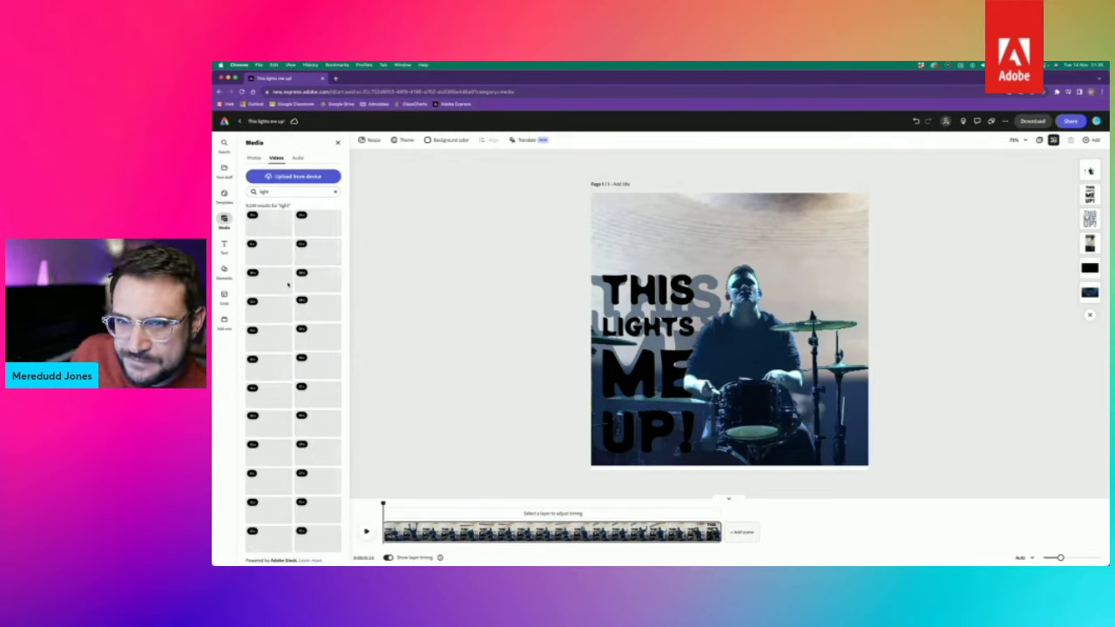
pyautogui.click(283, 191)
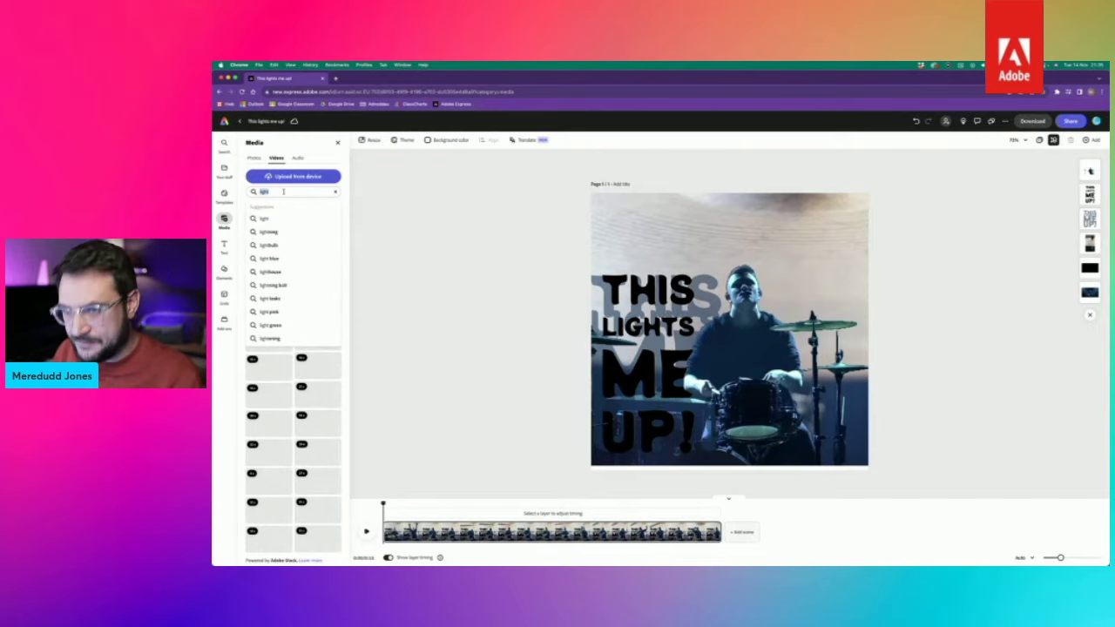
pyautogui.write('glo')
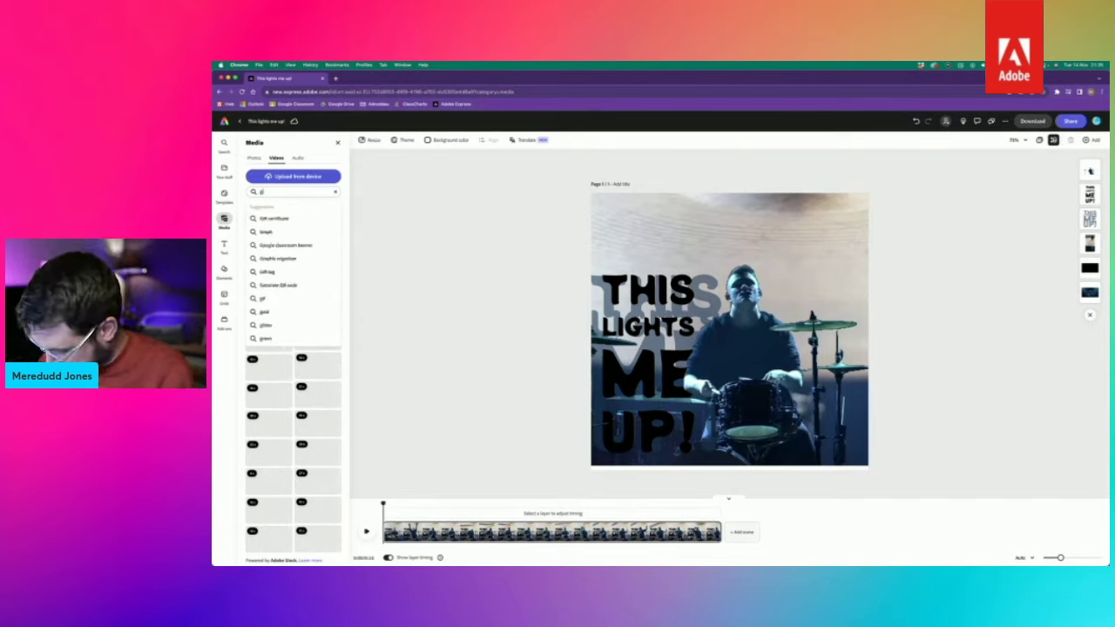
pyautogui.write('w')
pyautogui.press('Return')
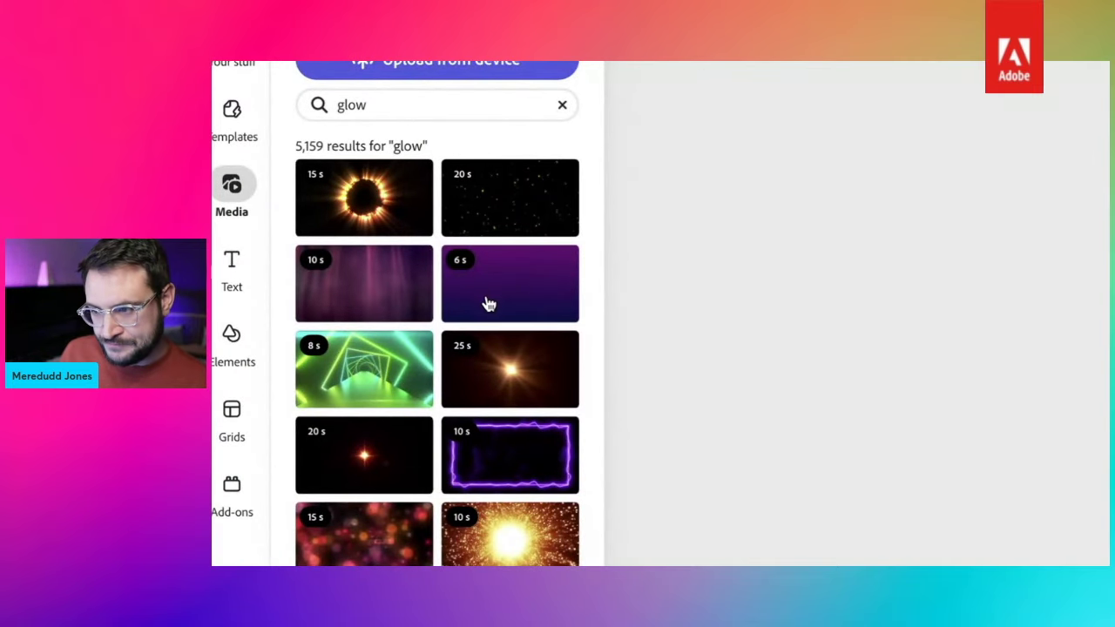
# - Look through the "glow" video results and add the 9-second blue lens-flare clip to the canvas
pyautogui.scroll(-6, 514, 381)
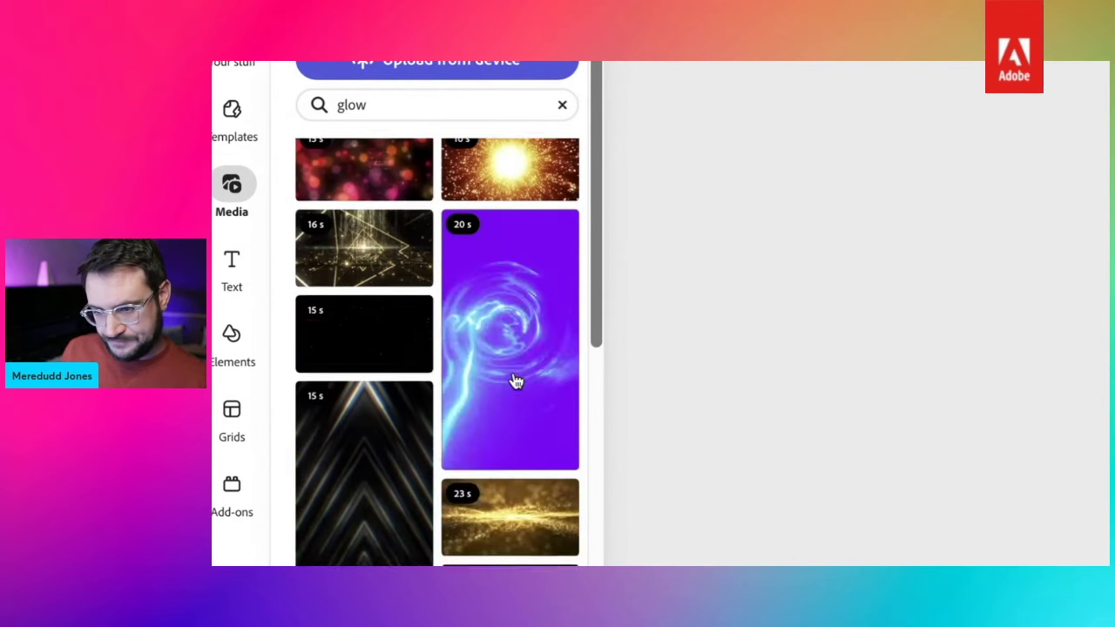
pyautogui.scroll(-5, 510, 354)
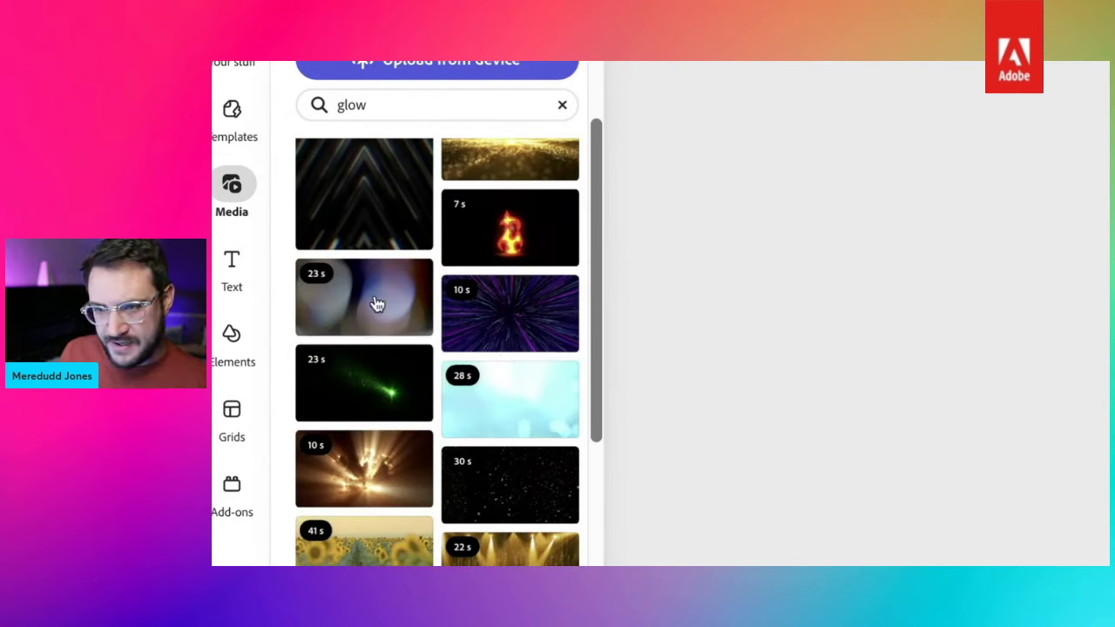
pyautogui.scroll(-5, 491, 383)
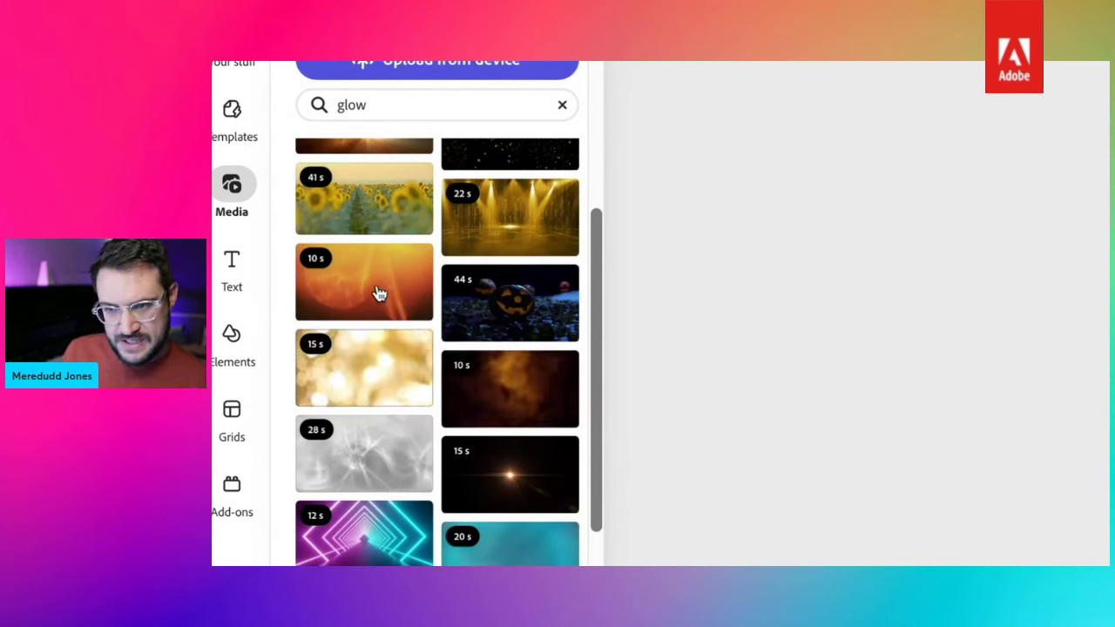
pyautogui.scroll(-3, 374, 292)
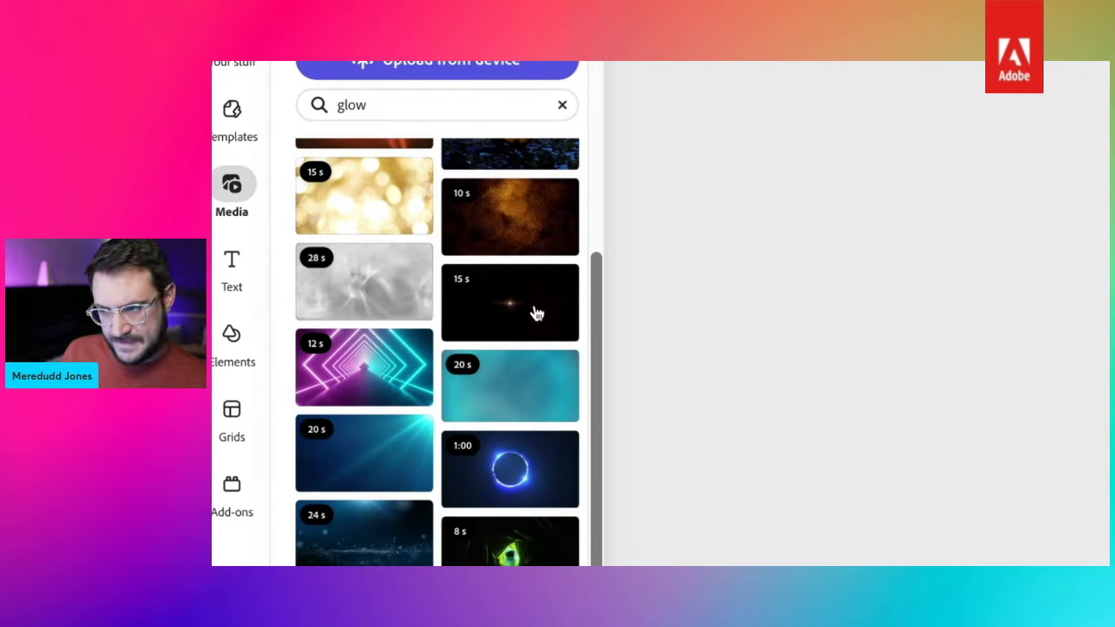
pyautogui.scroll(-2, 536, 314)
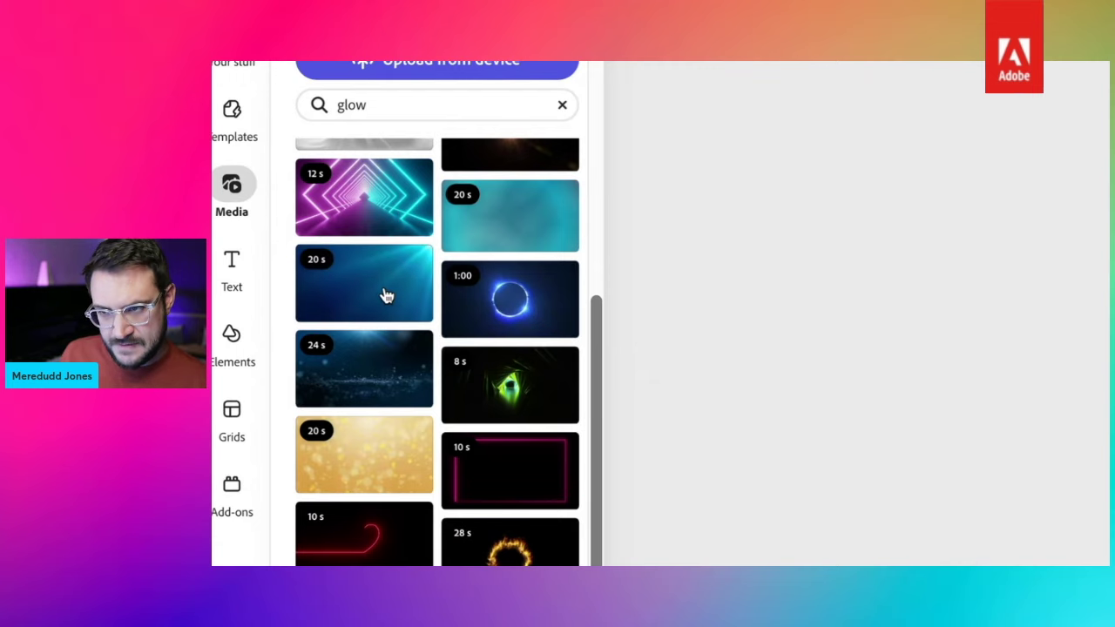
pyautogui.scroll(-3, 386, 294)
pyautogui.scroll(-5, 386, 294)
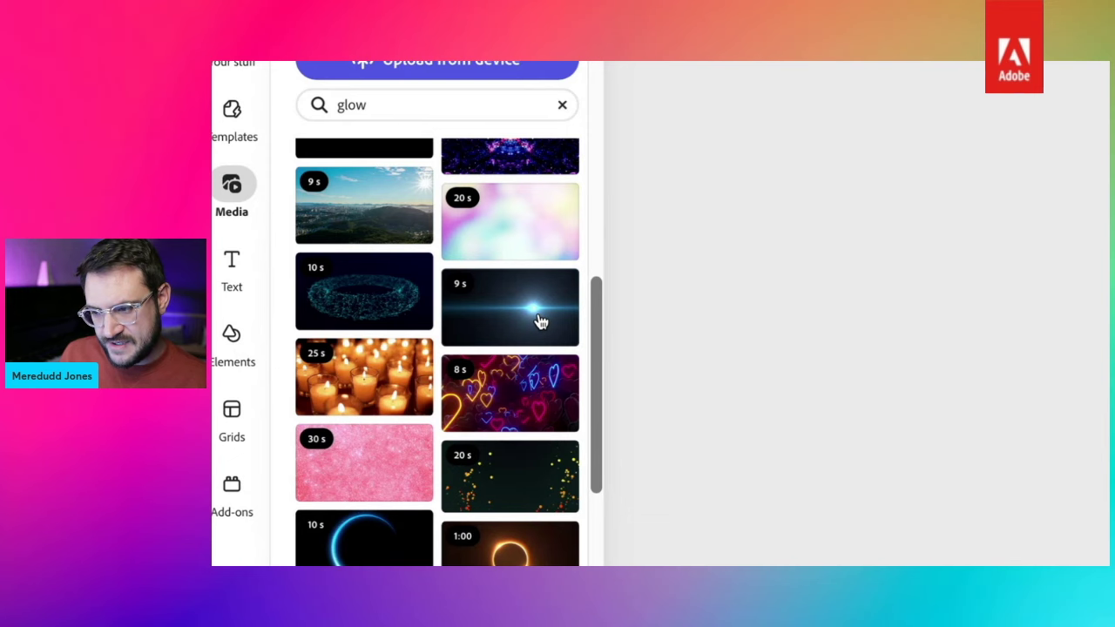
pyautogui.click(540, 323)
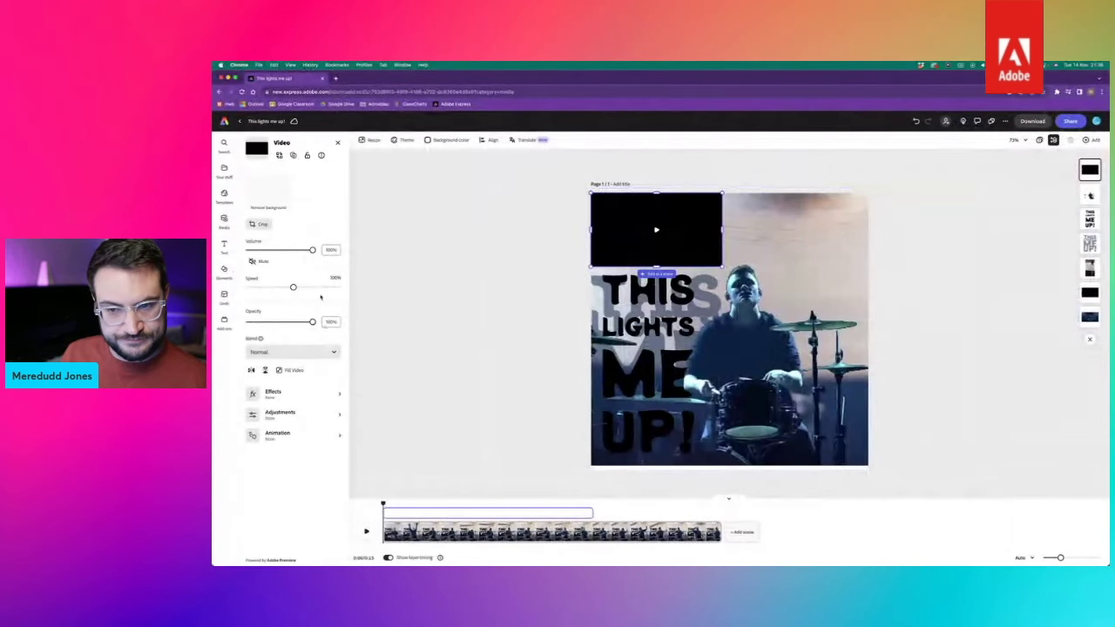
# - Slow the blue lens-flare clip to 50% speed
pyautogui.moveTo(268, 288); pyautogui.dragTo(271, 287)
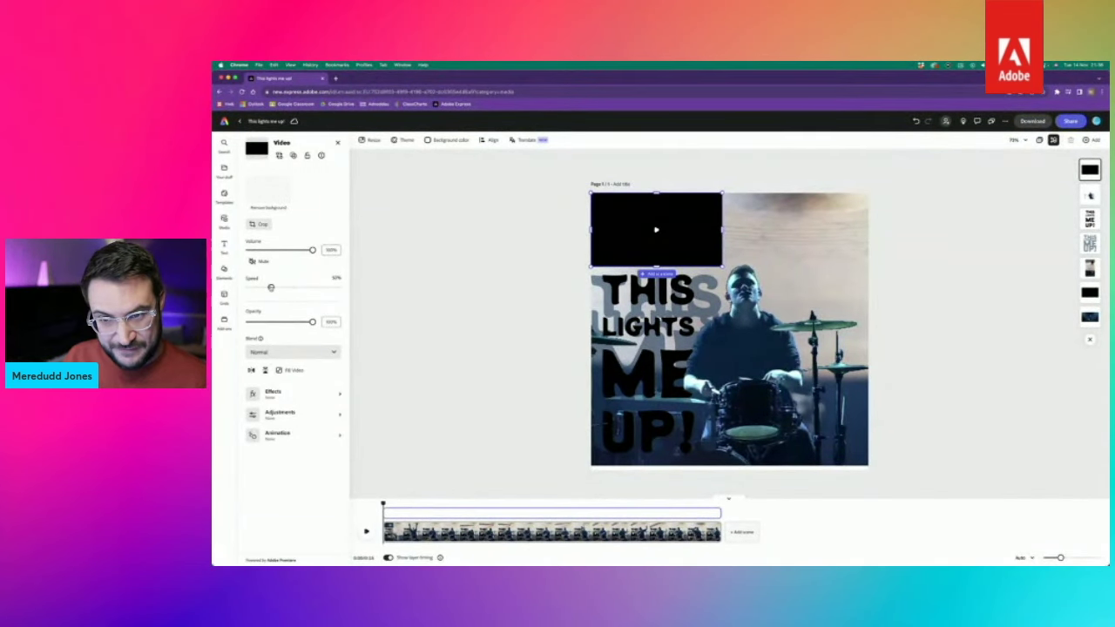
pyautogui.moveTo(260, 290); pyautogui.dragTo(257, 290)
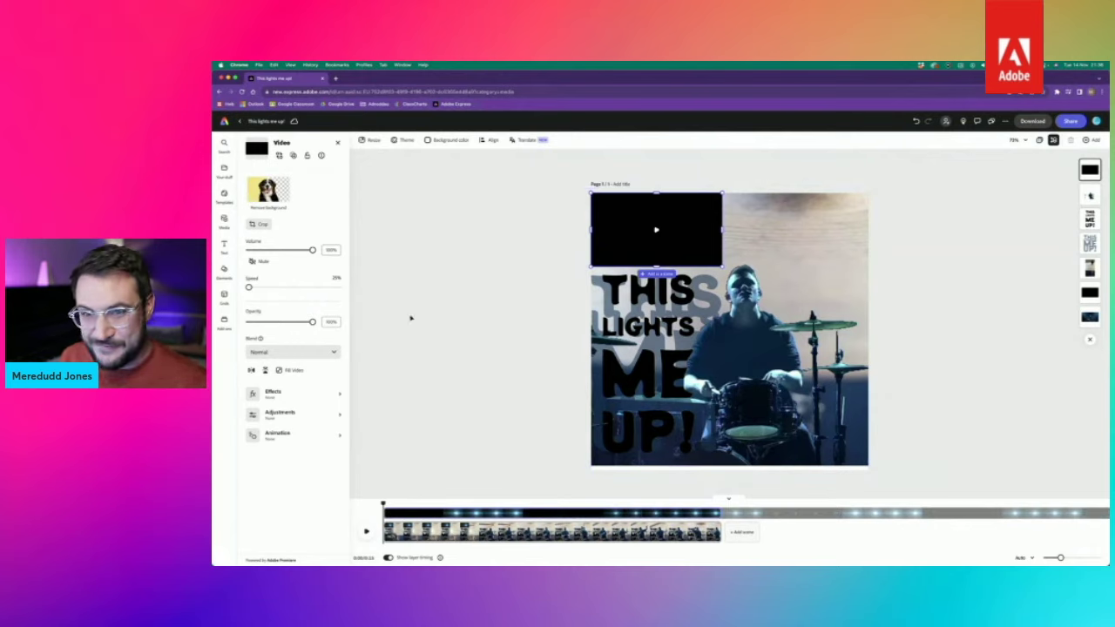
pyautogui.click(269, 288)
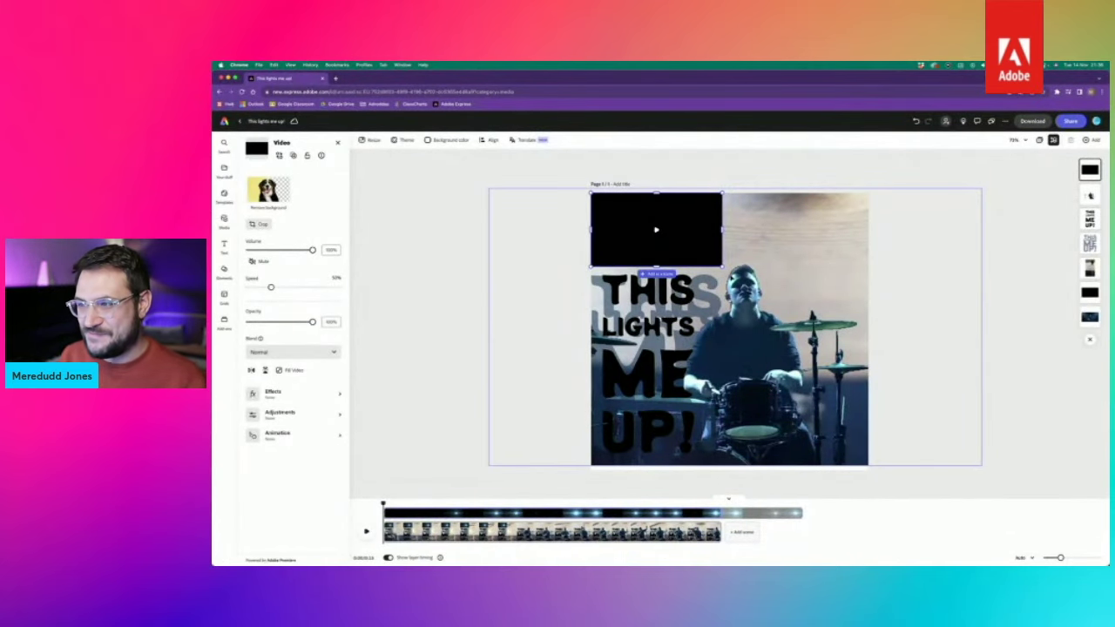
# - Move the lens-flare clip over the word "ME" and set its blend mode to Screen
pyautogui.moveTo(656, 230); pyautogui.dragTo(691, 392)
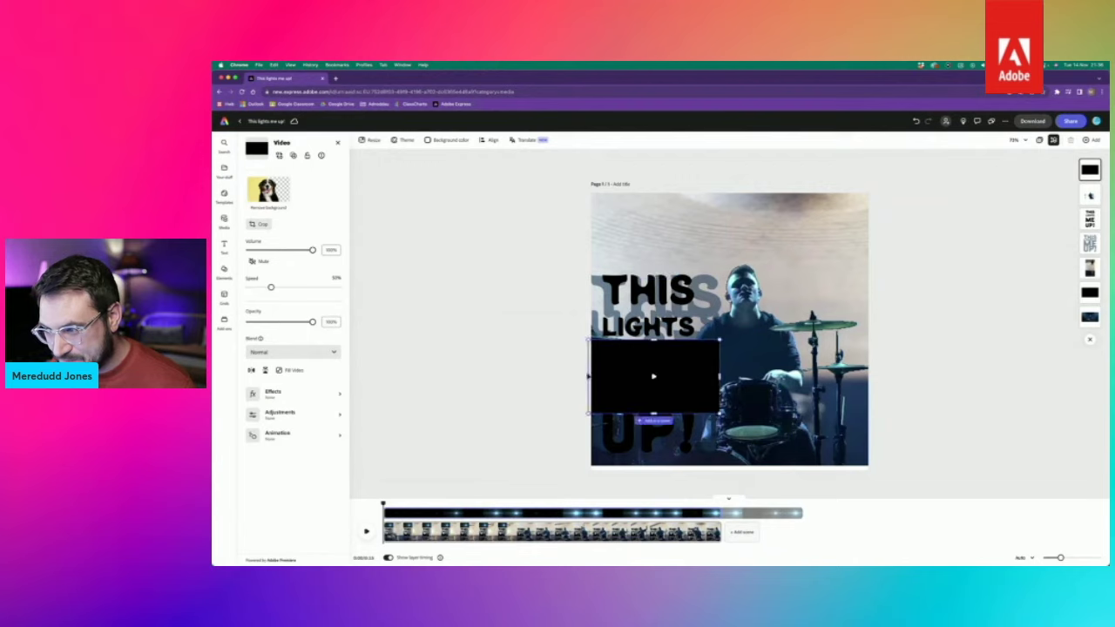
pyautogui.click(323, 353)
pyautogui.click(310, 438)
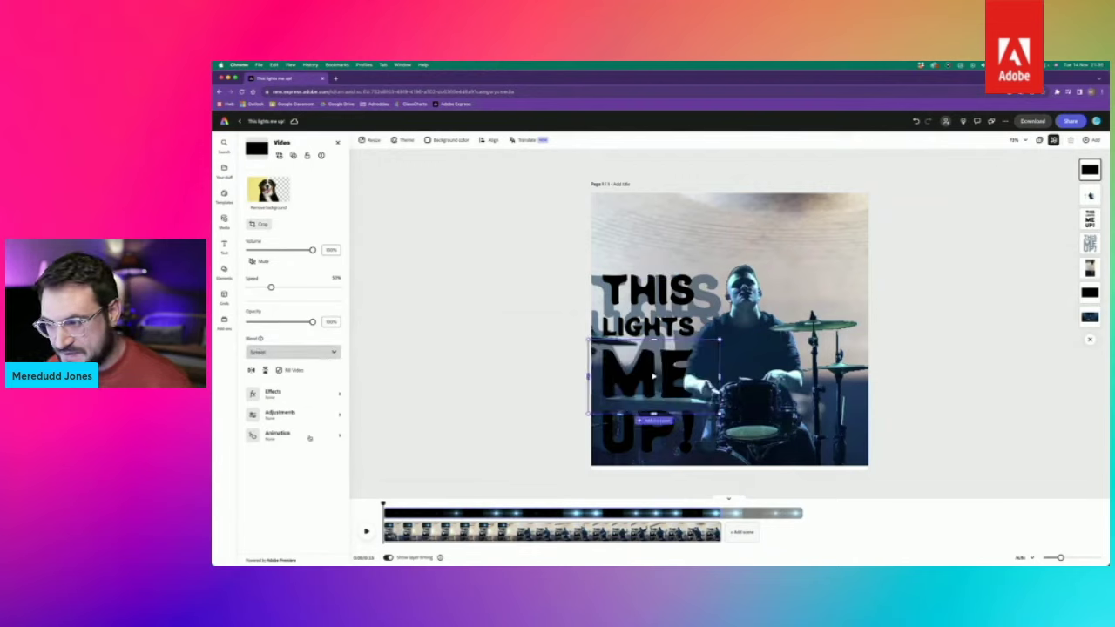
# - Try enlarging the lens-flare clip across the drummer with its light over "ME", and delete the clip
pyautogui.click(506, 506)
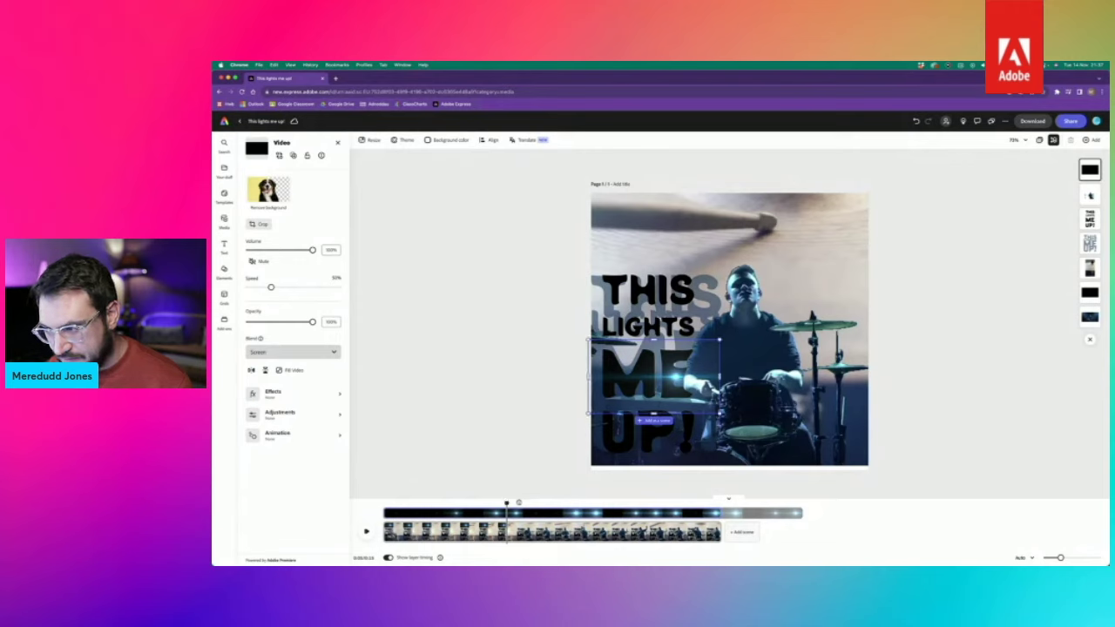
pyautogui.moveTo(506, 504); pyautogui.dragTo(578, 503)
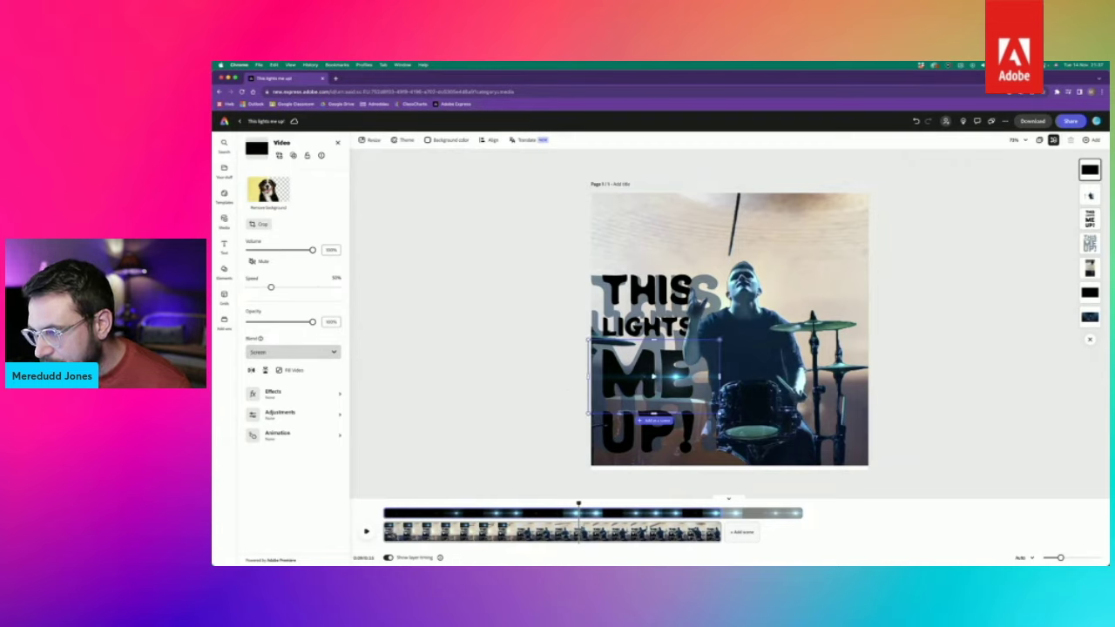
pyautogui.moveTo(718, 340); pyautogui.dragTo(916, 228)
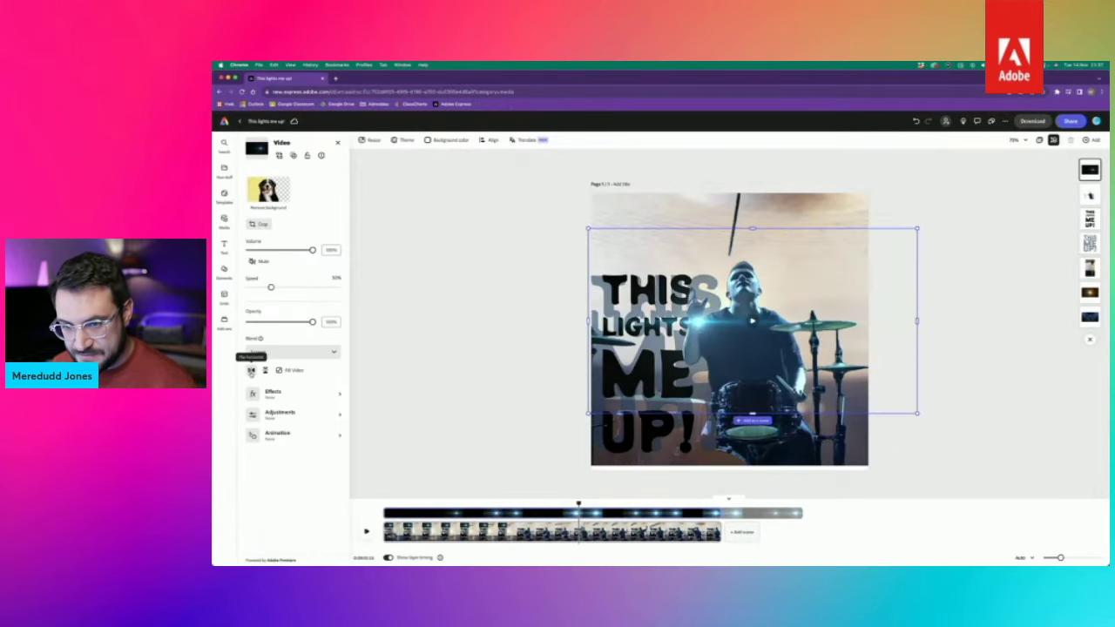
pyautogui.moveTo(697, 323); pyautogui.dragTo(645, 374)
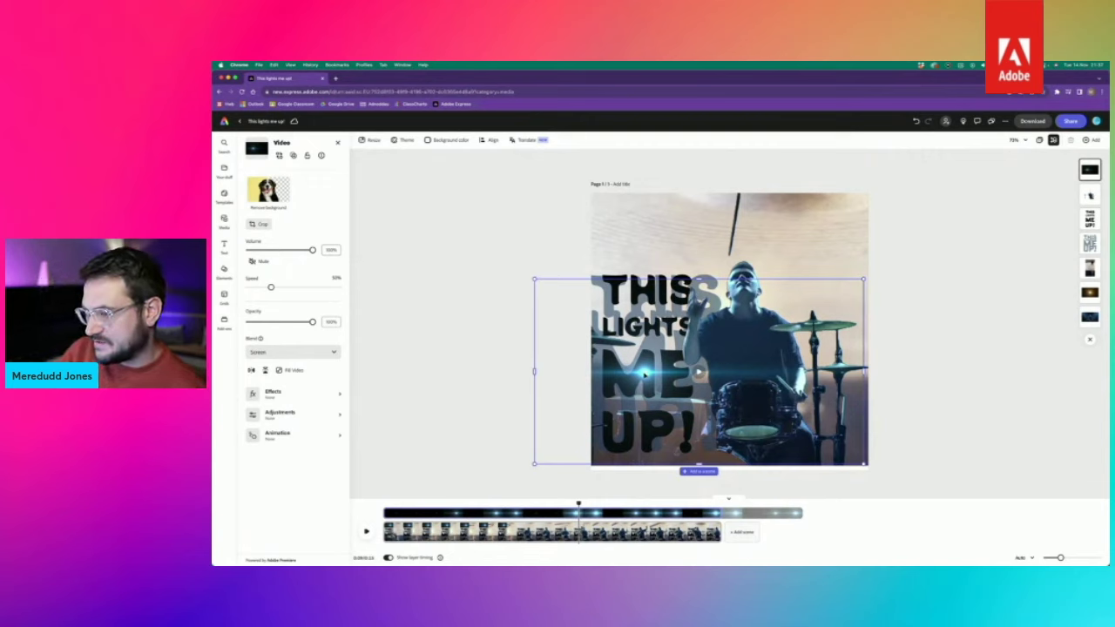
pyautogui.press('Delete')
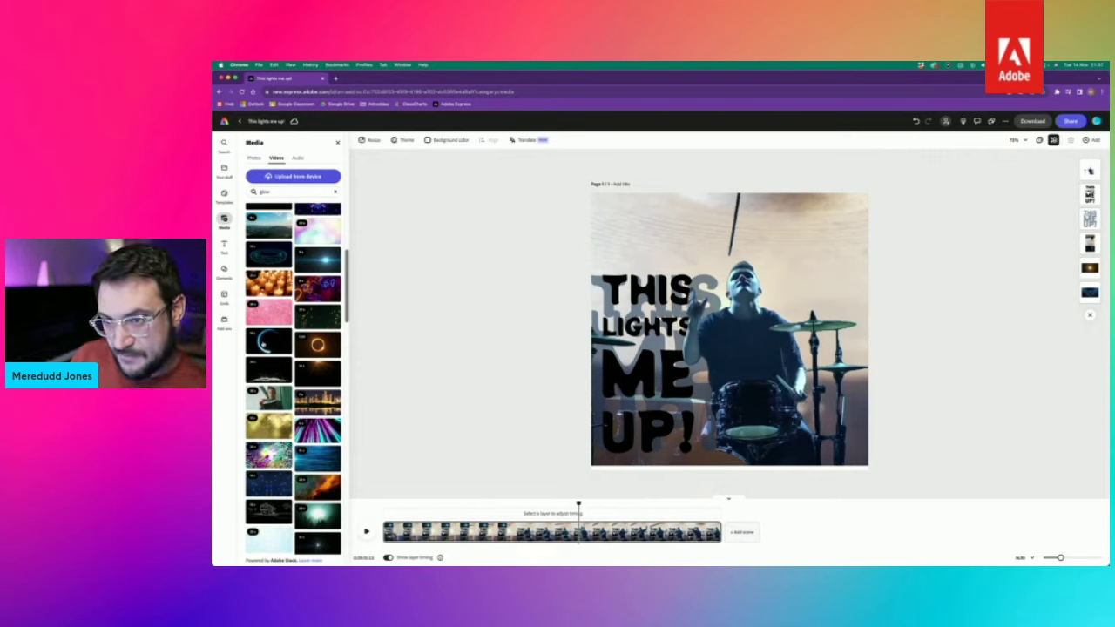
# - Look further through the glow results and search the stock videos for "flash"
pyautogui.scroll(-5, 282, 345)
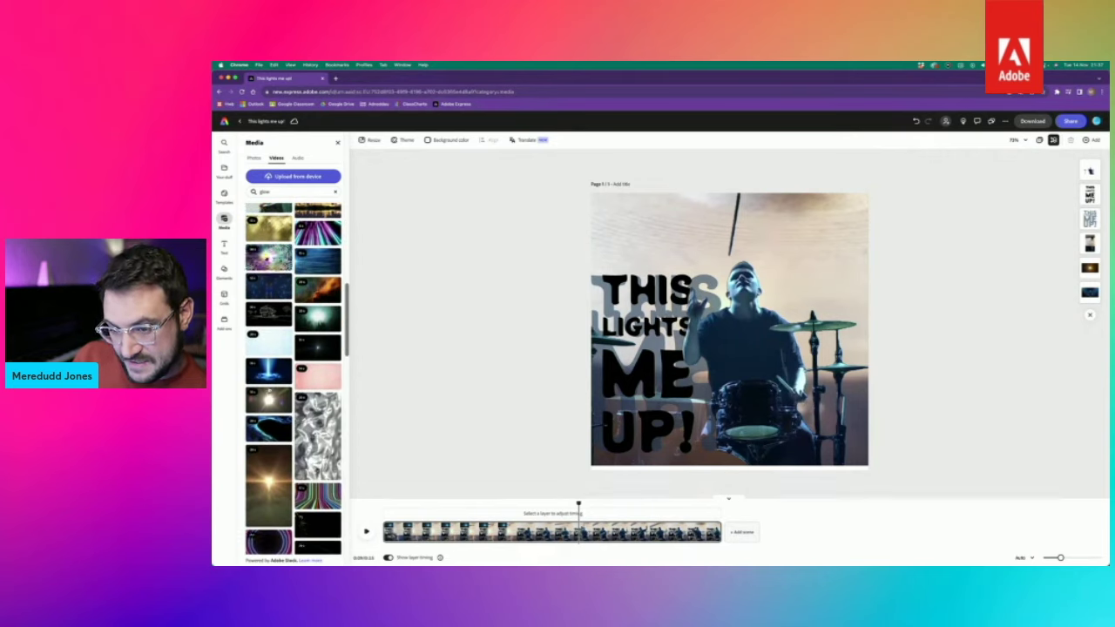
pyautogui.scroll(-5, 294, 379)
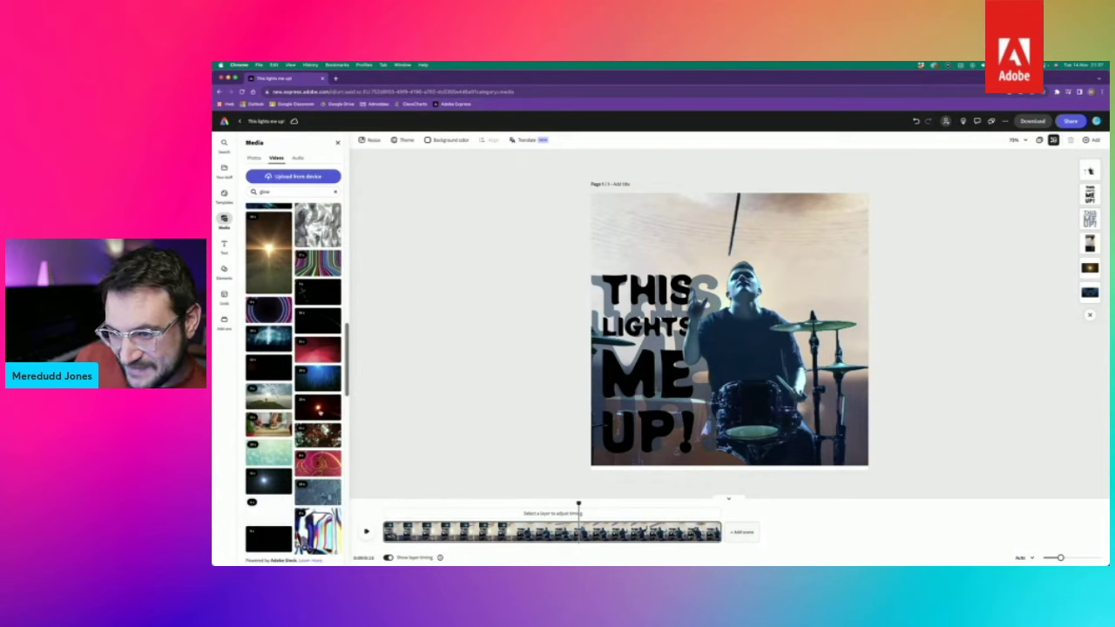
pyautogui.scroll(5, 305, 413)
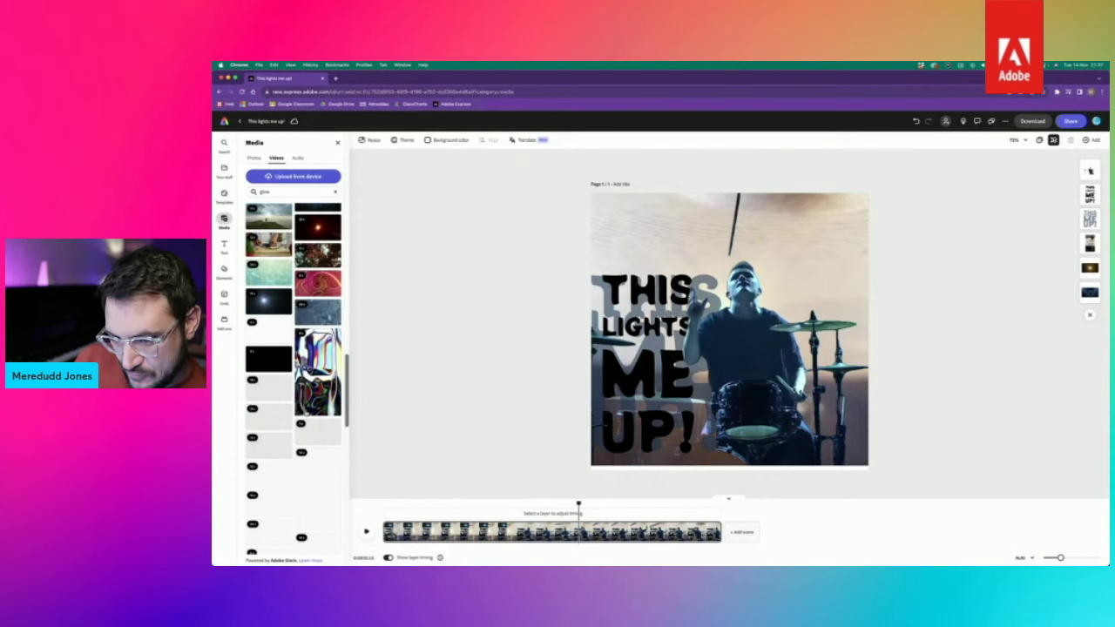
pyautogui.doubleClick(283, 192)
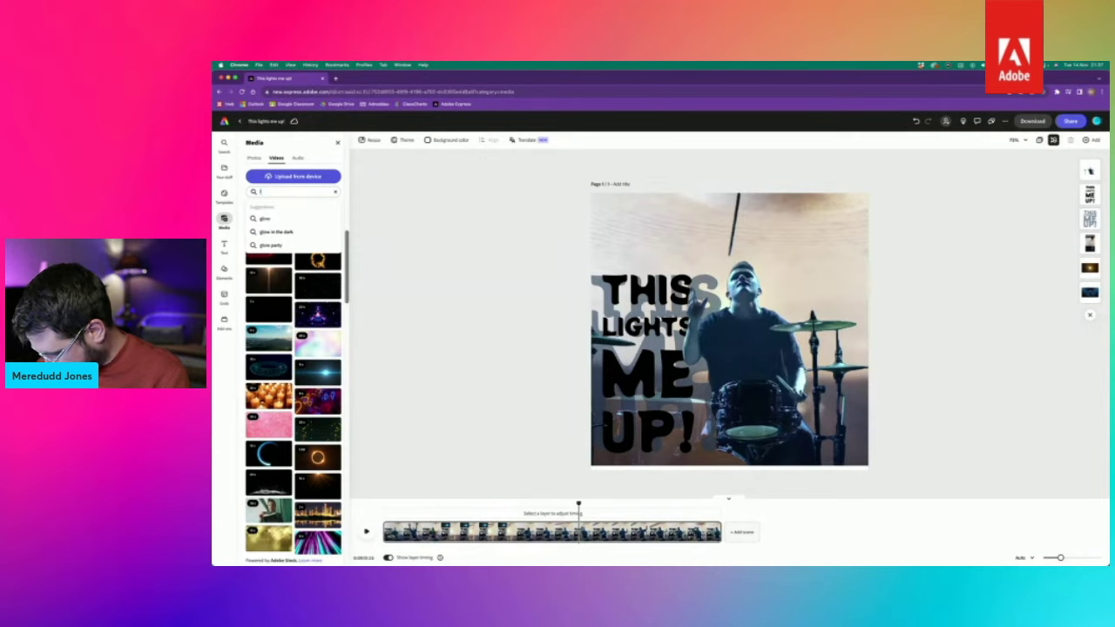
pyautogui.write('lash')
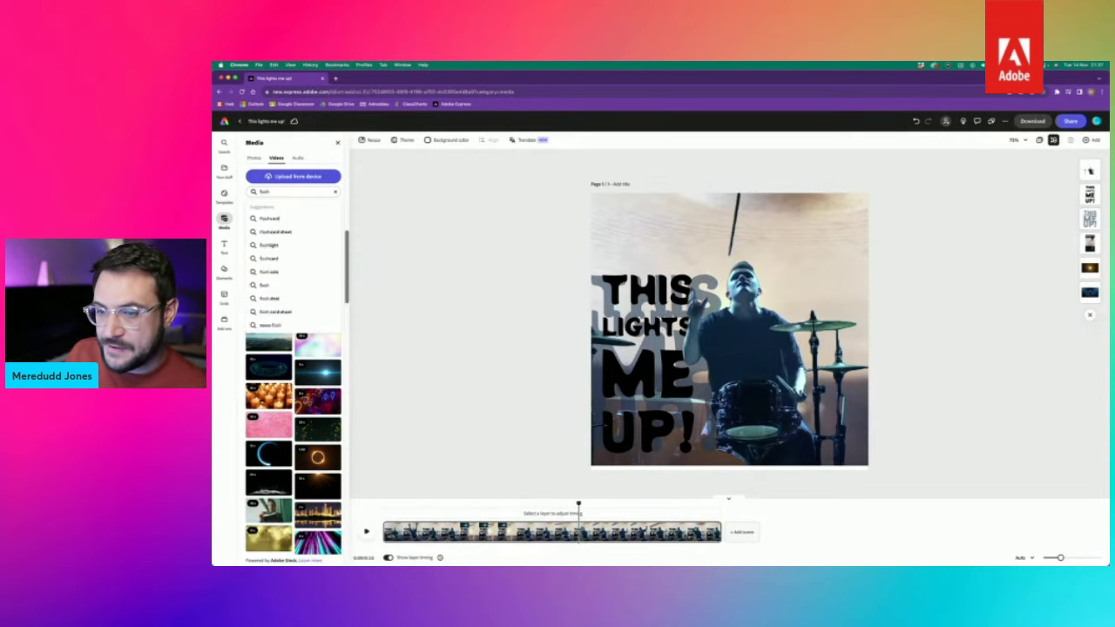
pyautogui.press('Return')
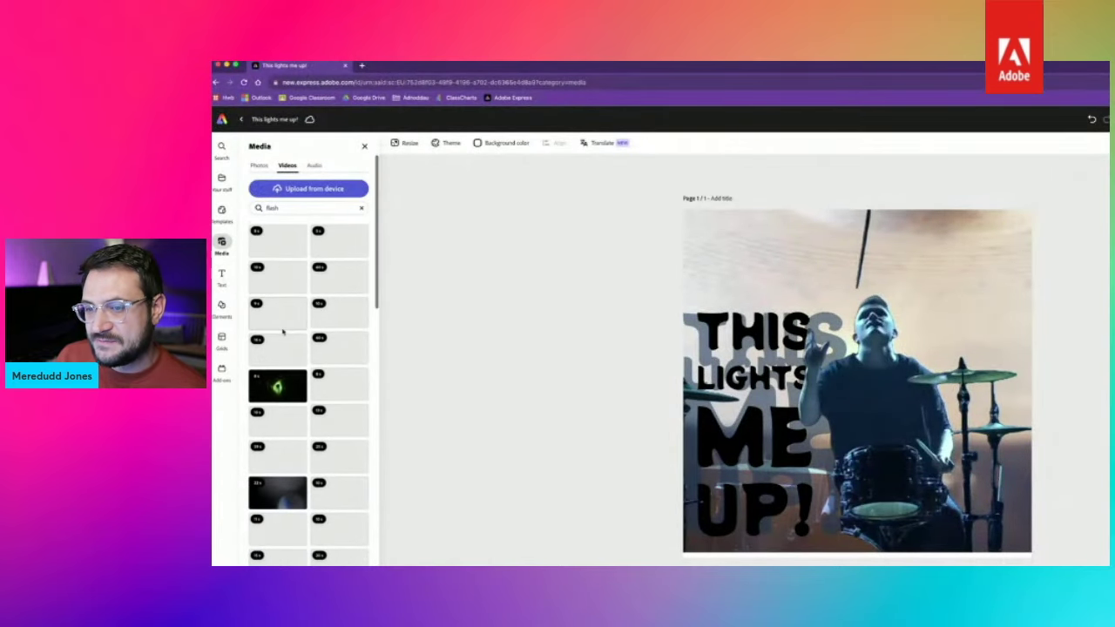
# - Look through the flash results and add the round blue energy-burst clip on black to the canvas
pyautogui.scroll(-2, 283, 331)
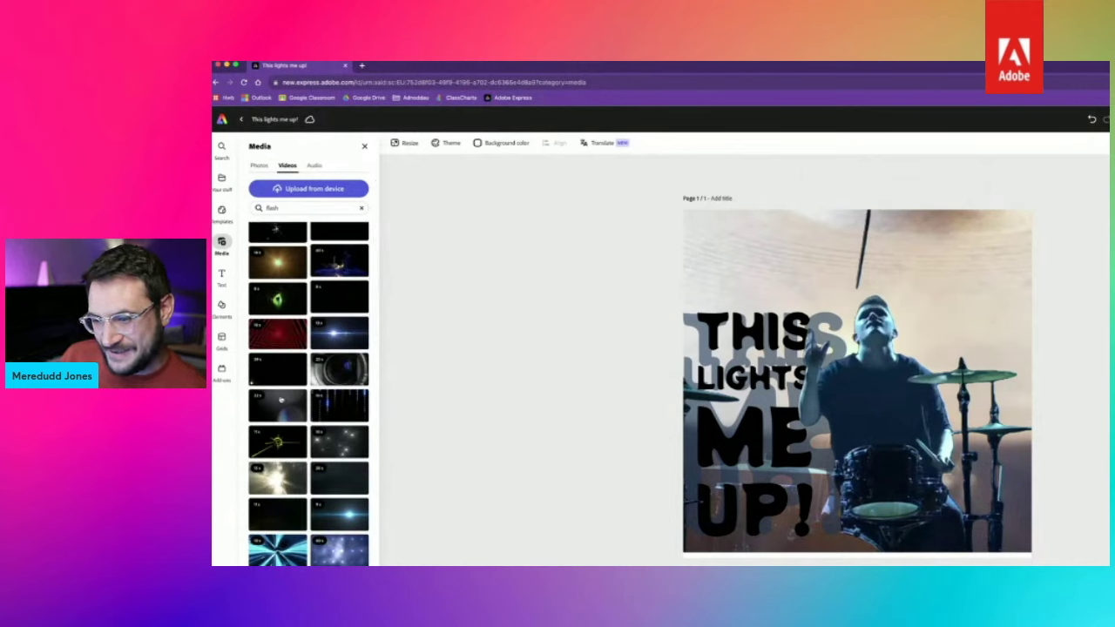
pyautogui.scroll(-2, 279, 409)
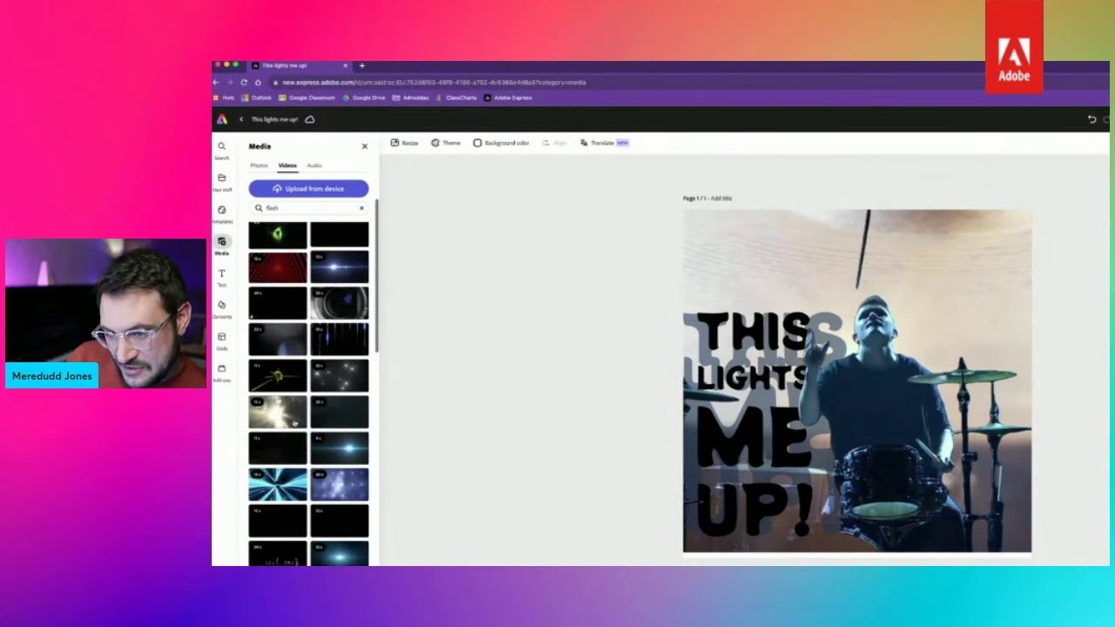
pyautogui.scroll(-4, 290, 421)
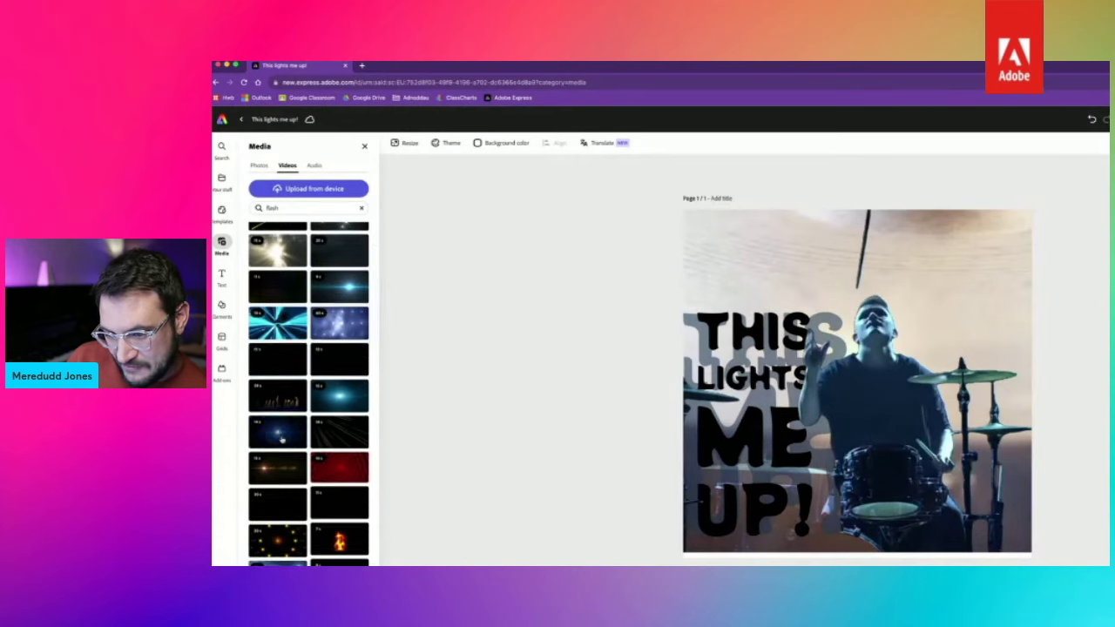
pyautogui.scroll(-2, 281, 440)
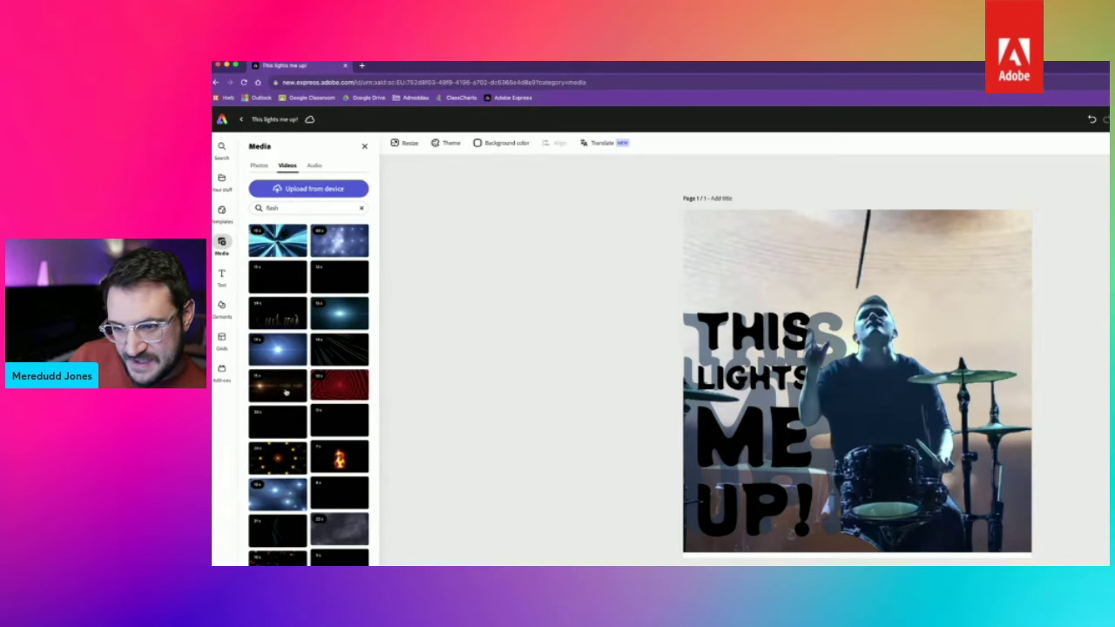
pyautogui.scroll(-2, 286, 393)
pyautogui.scroll(-2, 286, 393)
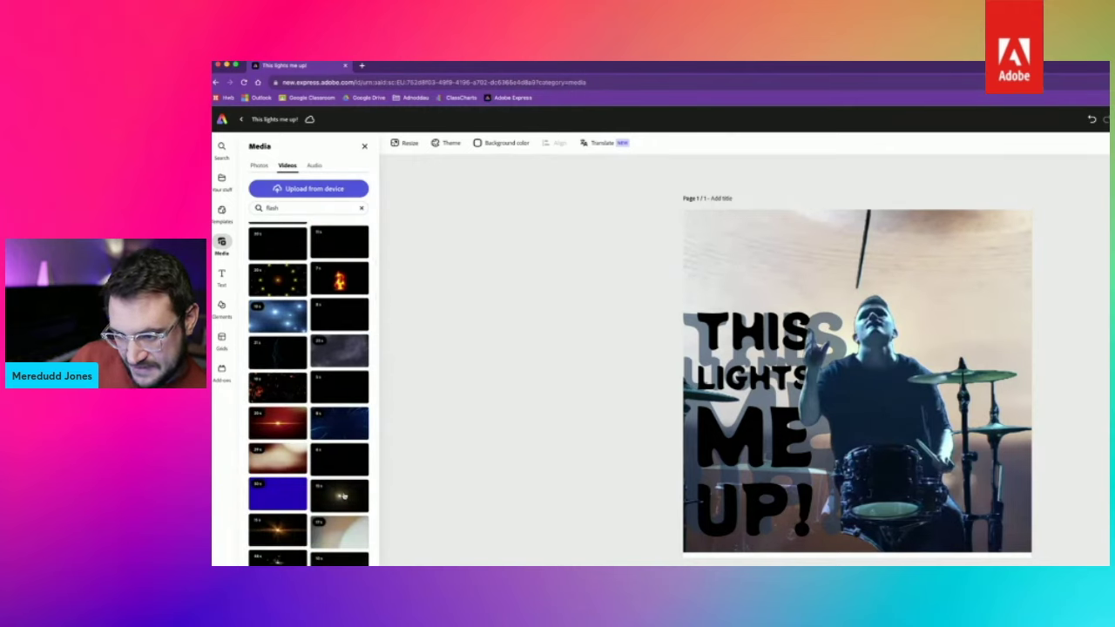
pyautogui.scroll(-5, 277, 539)
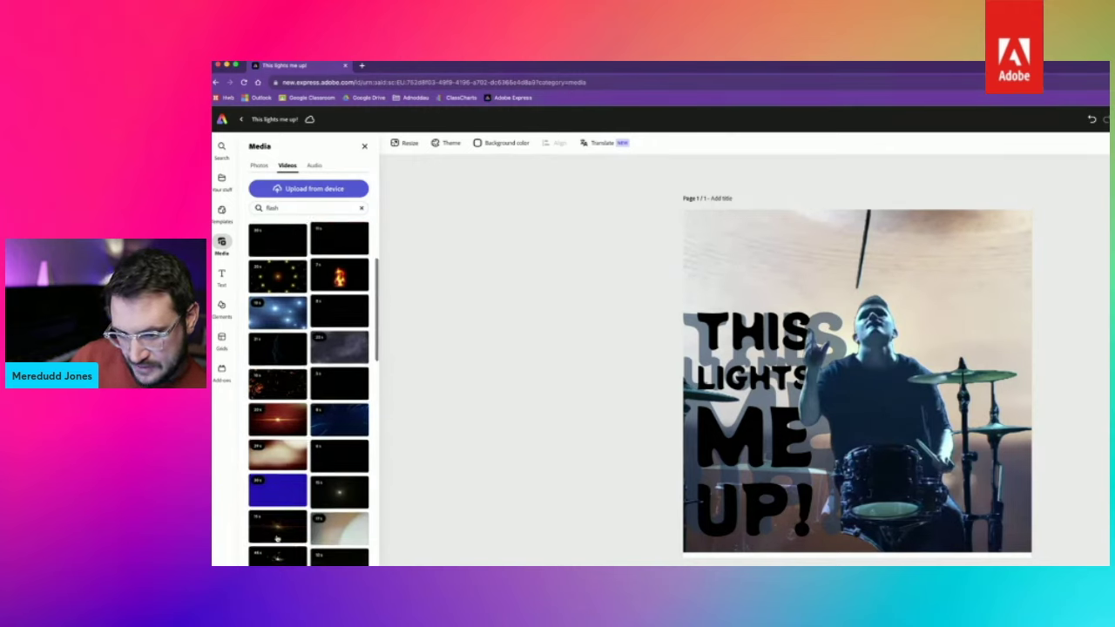
pyautogui.scroll(-1, 276, 537)
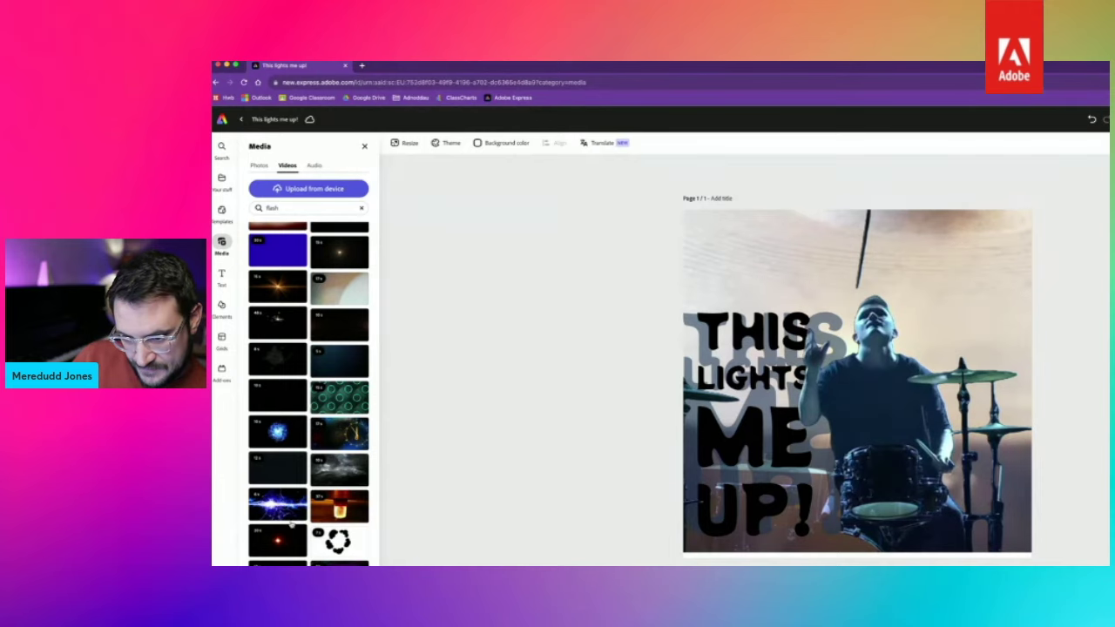
pyautogui.click(277, 432)
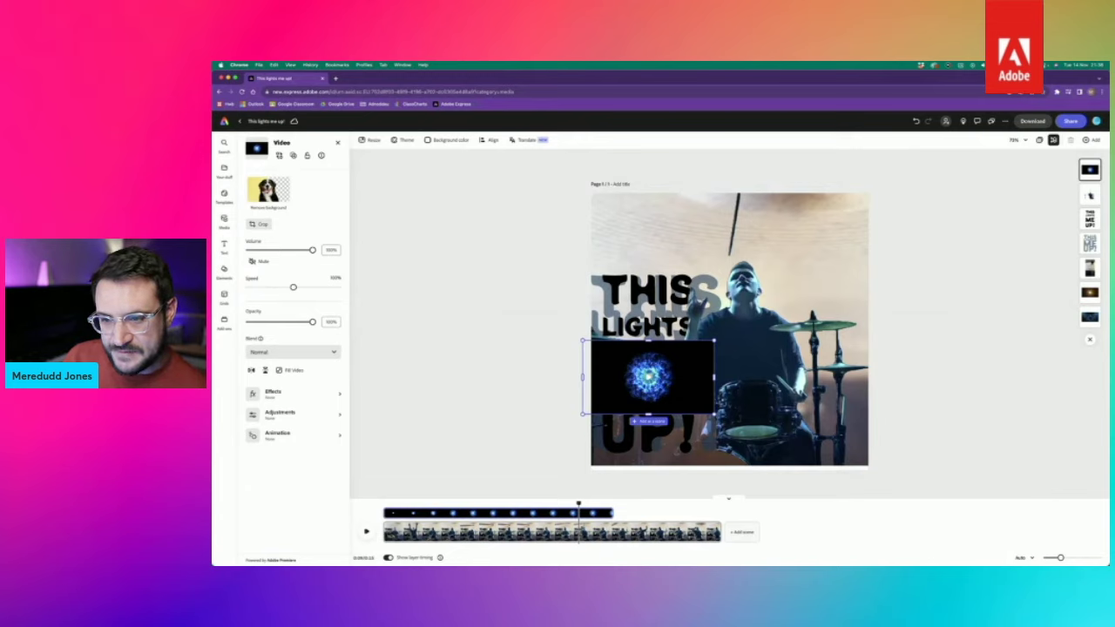
# - Set the blue burst clip's blend mode to Screen and slow it to 50% speed
pyautogui.click(322, 353)
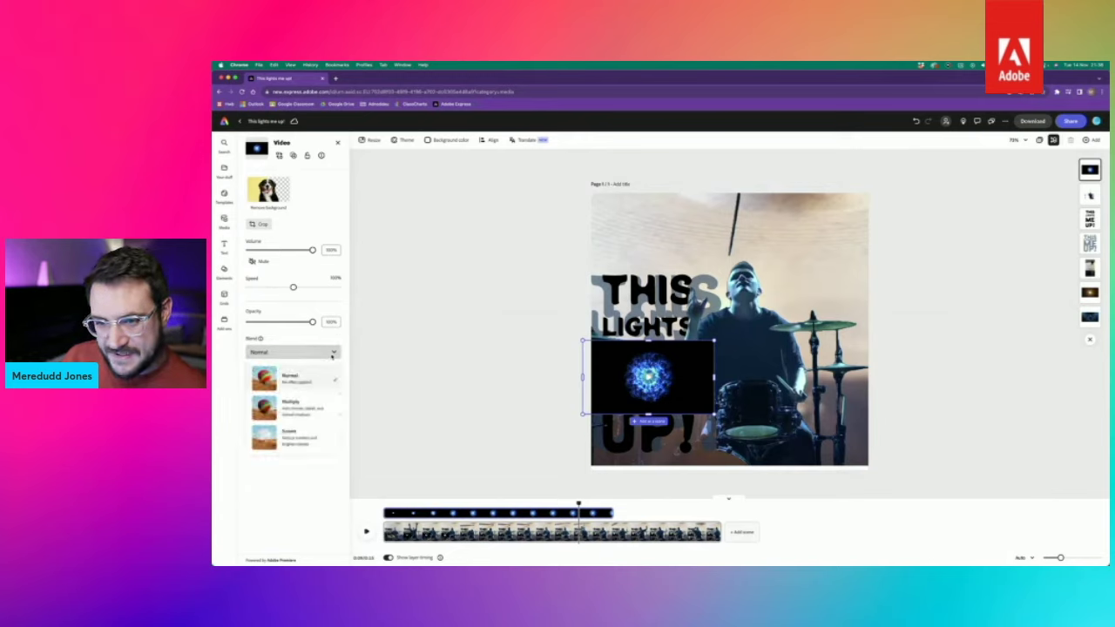
pyautogui.click(305, 436)
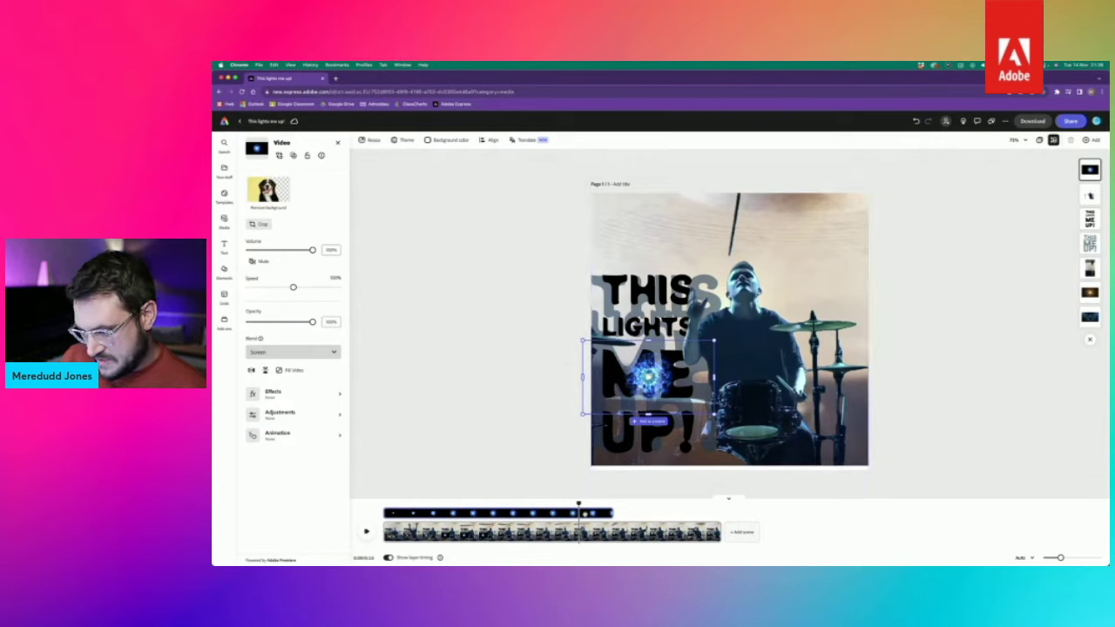
pyautogui.click(270, 286)
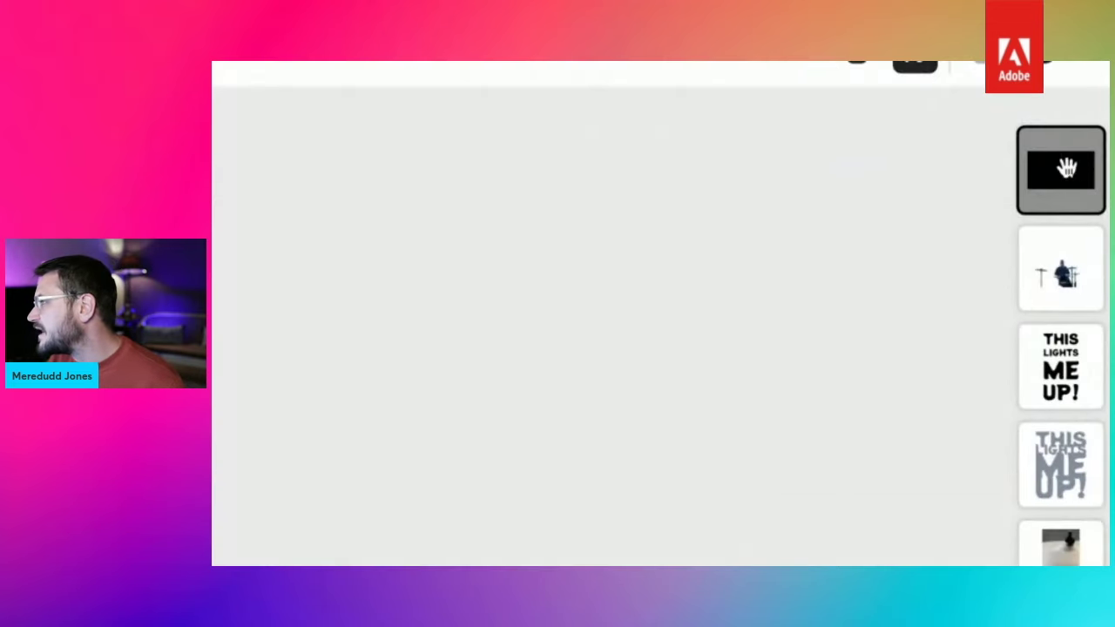
# - Move the blue burst layer directly beneath the black text layer, above the dark blue text copy
pyautogui.moveTo(1081, 193); pyautogui.dragTo(1073, 391)
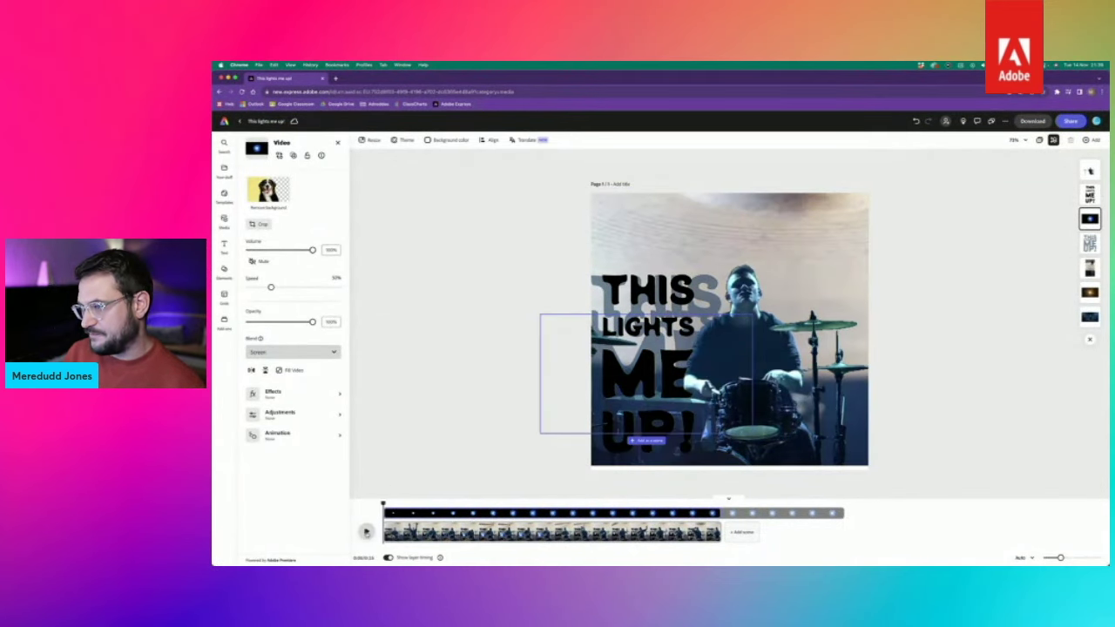
# - Play the video through to check how the blue burst looks behind the title
pyautogui.click(366, 532)
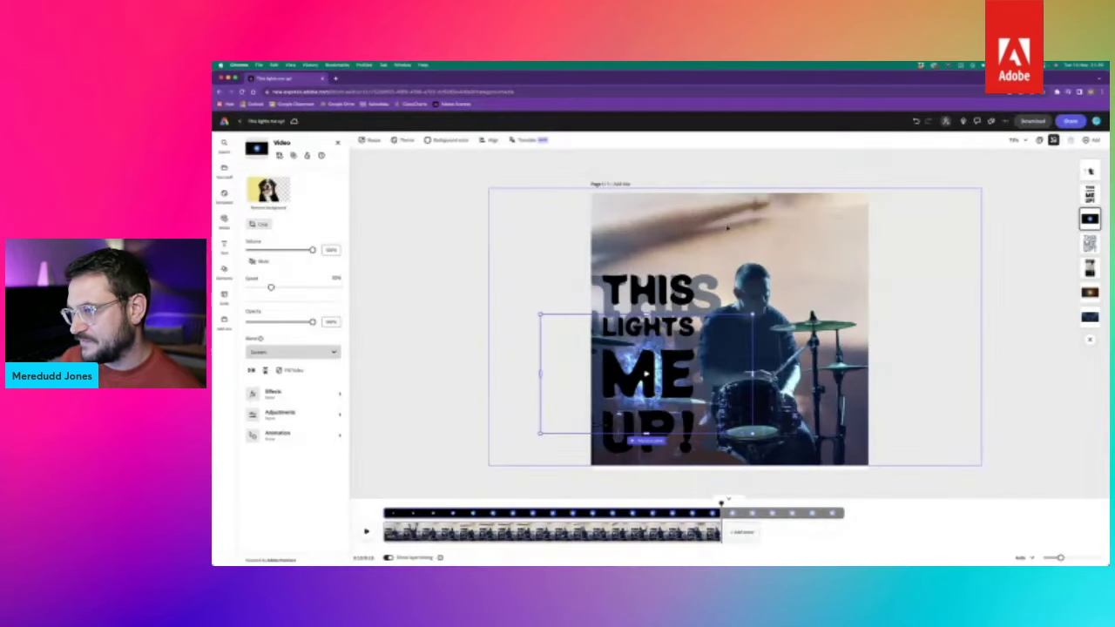
pyautogui.click(460, 317)
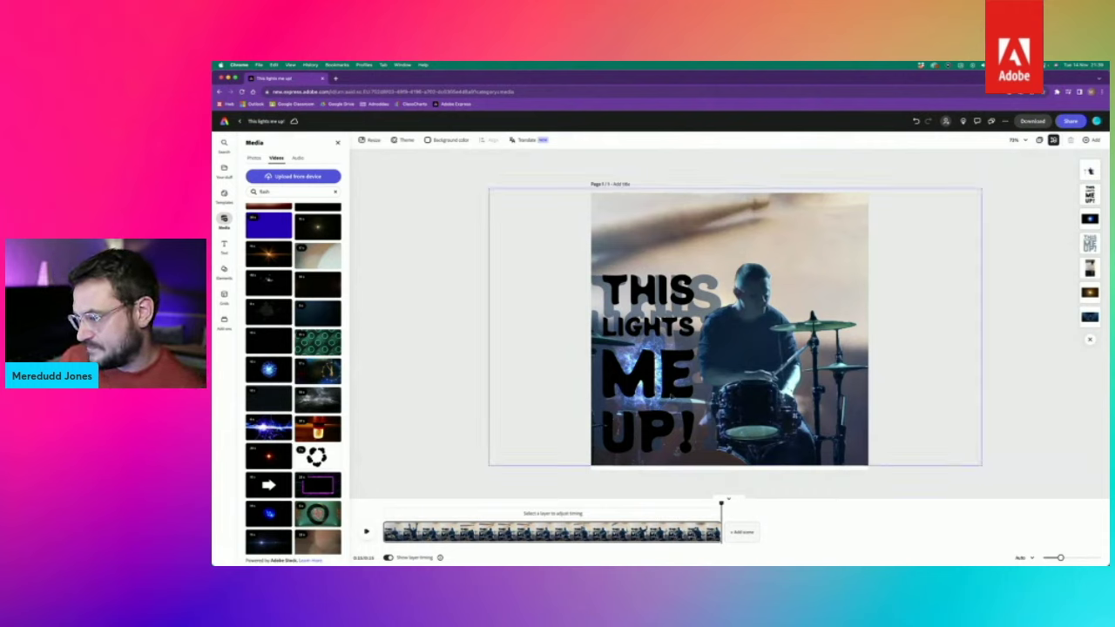
pyautogui.click(640, 370)
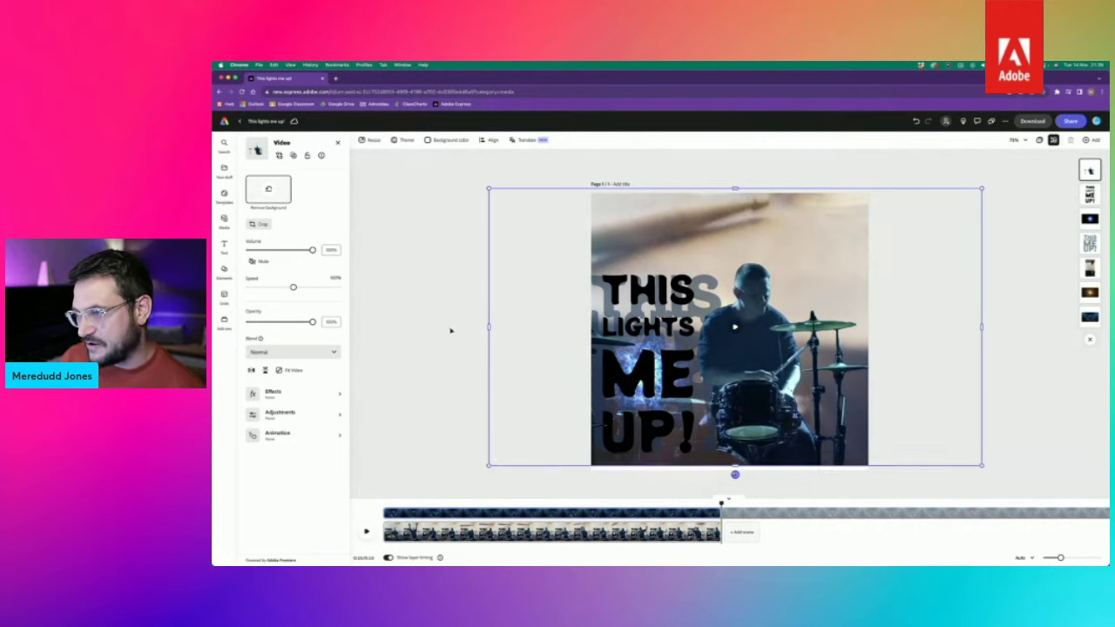
pyautogui.click(451, 330)
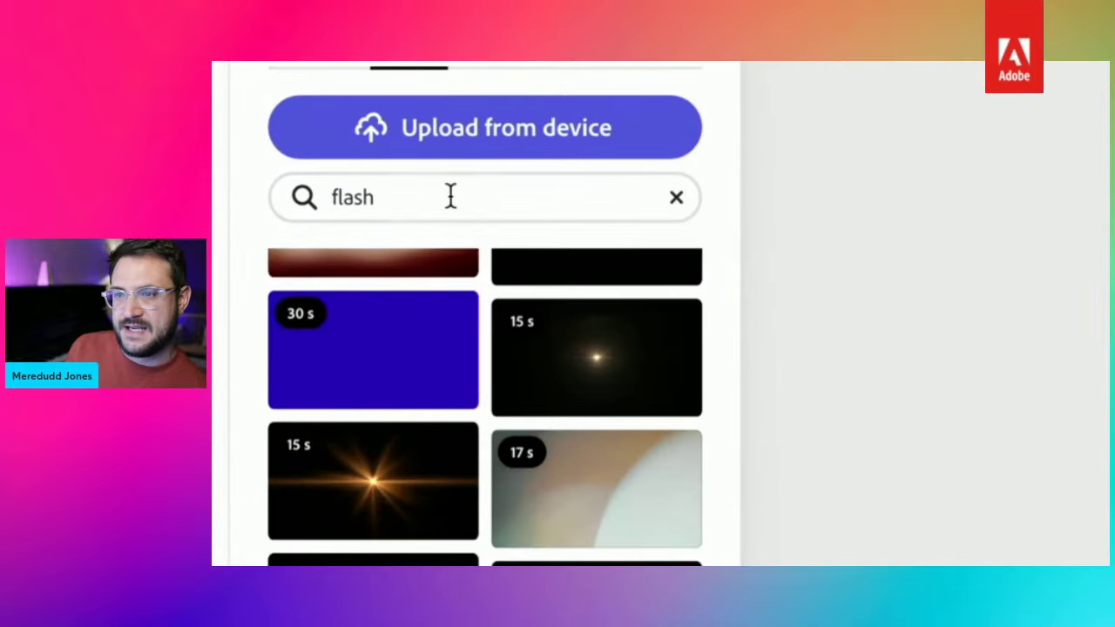
# - Search the stock videos for "film frame"
pyautogui.doubleClick(283, 190)
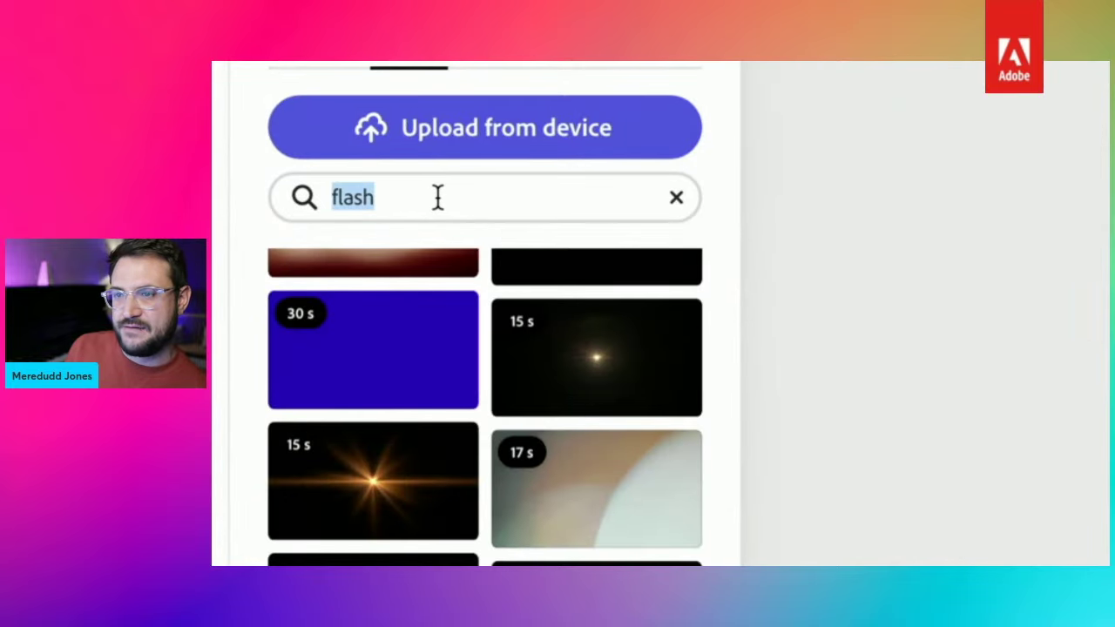
pyautogui.write('film fr')
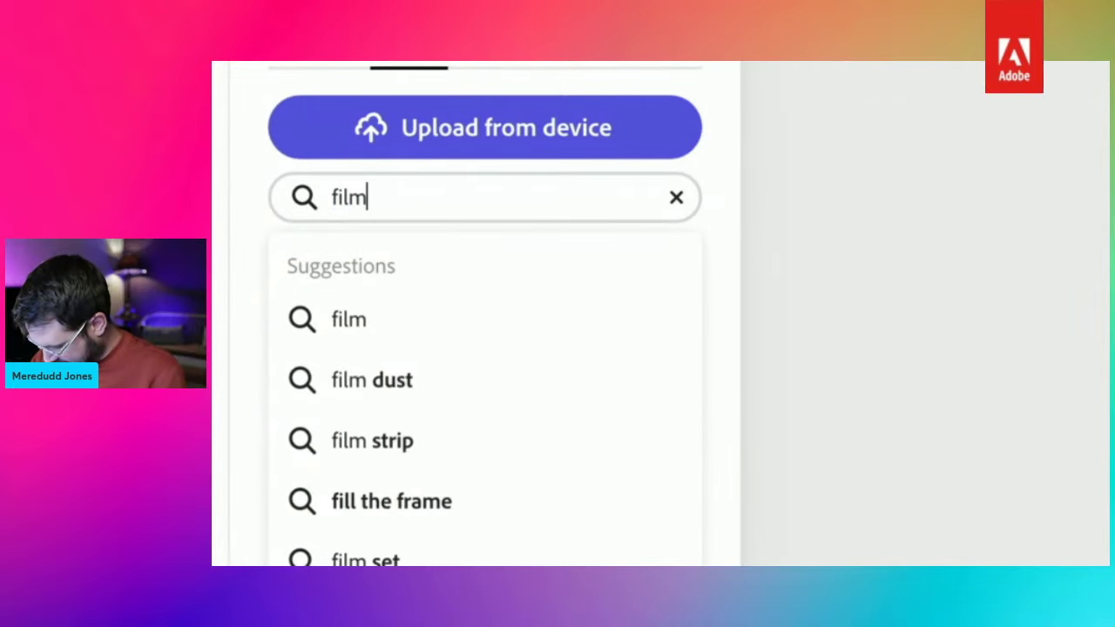
pyautogui.write('ame')
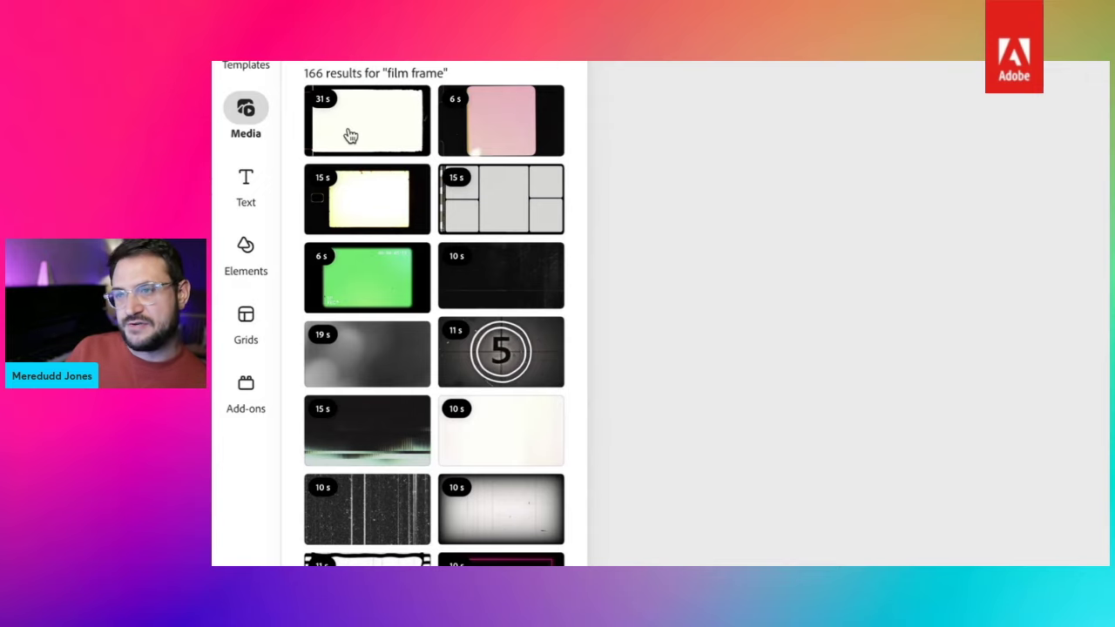
# - Look through the film frame results, add the pink rounded film frame clip to the canvas, and show an early moment of it
pyautogui.scroll(-3, 503, 305)
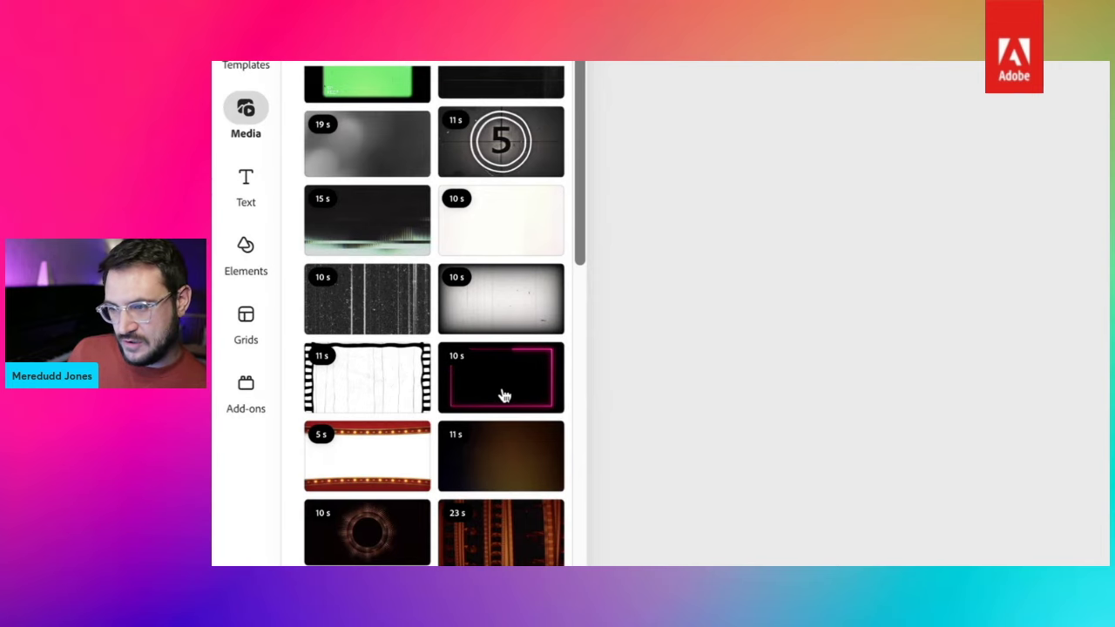
pyautogui.scroll(-5, 503, 397)
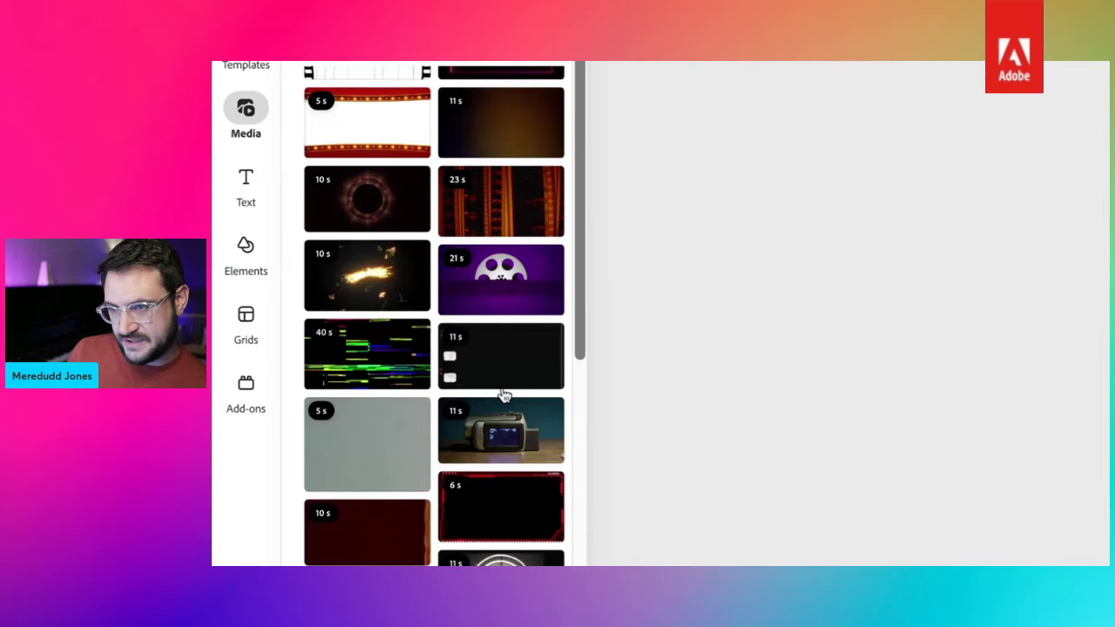
pyautogui.scroll(-3, 504, 397)
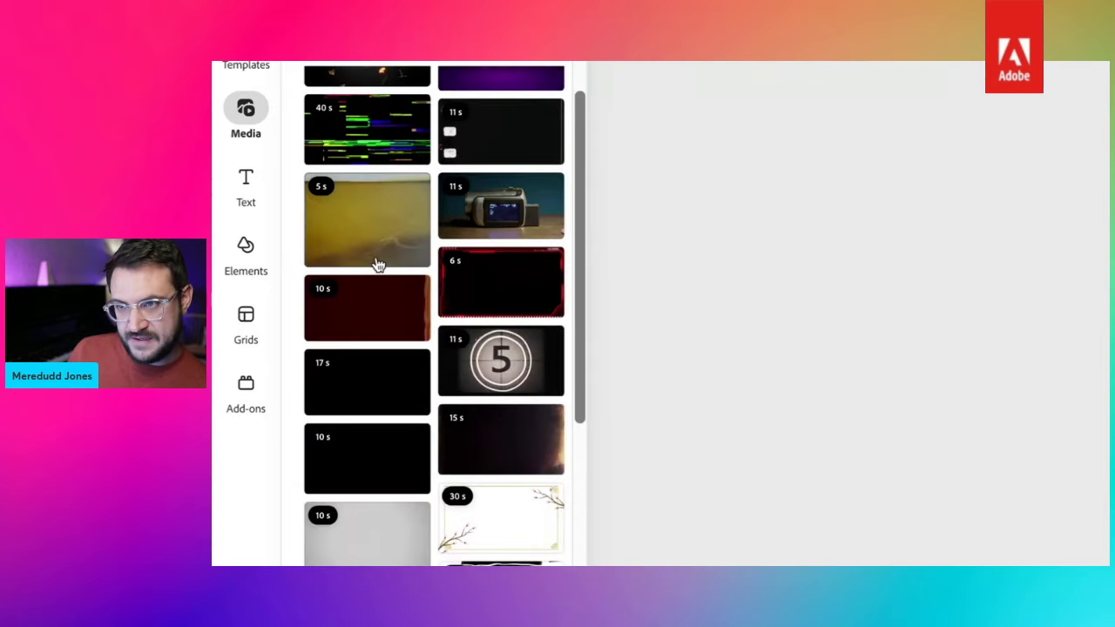
pyautogui.scroll(-8, 544, 446)
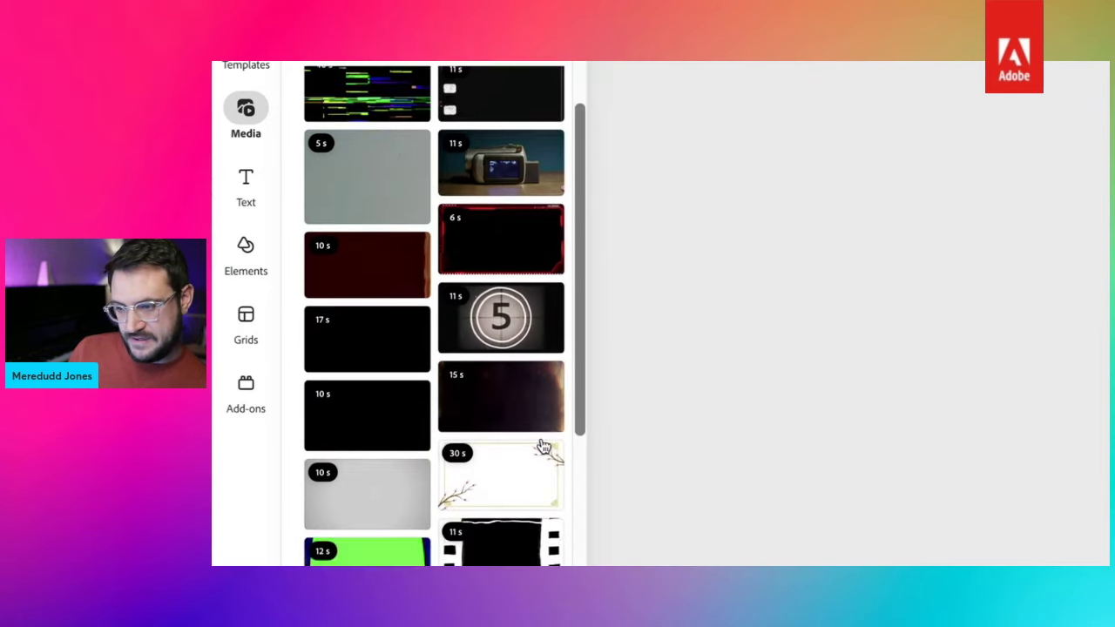
pyautogui.scroll(-1, 543, 446)
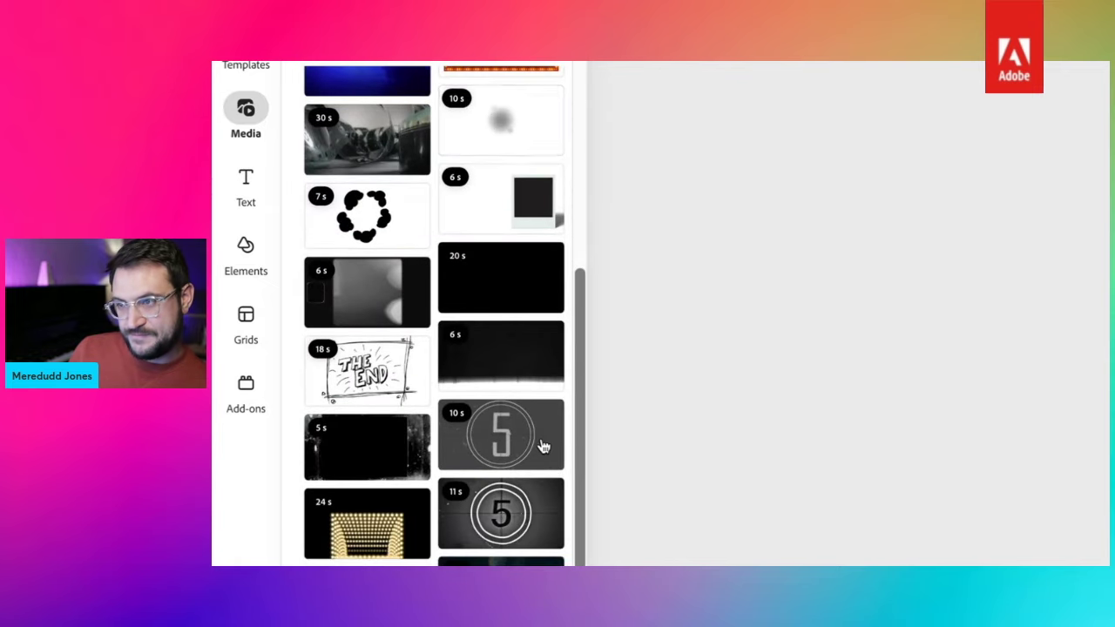
pyautogui.scroll(-1, 522, 379)
pyautogui.scroll(-3, 522, 379)
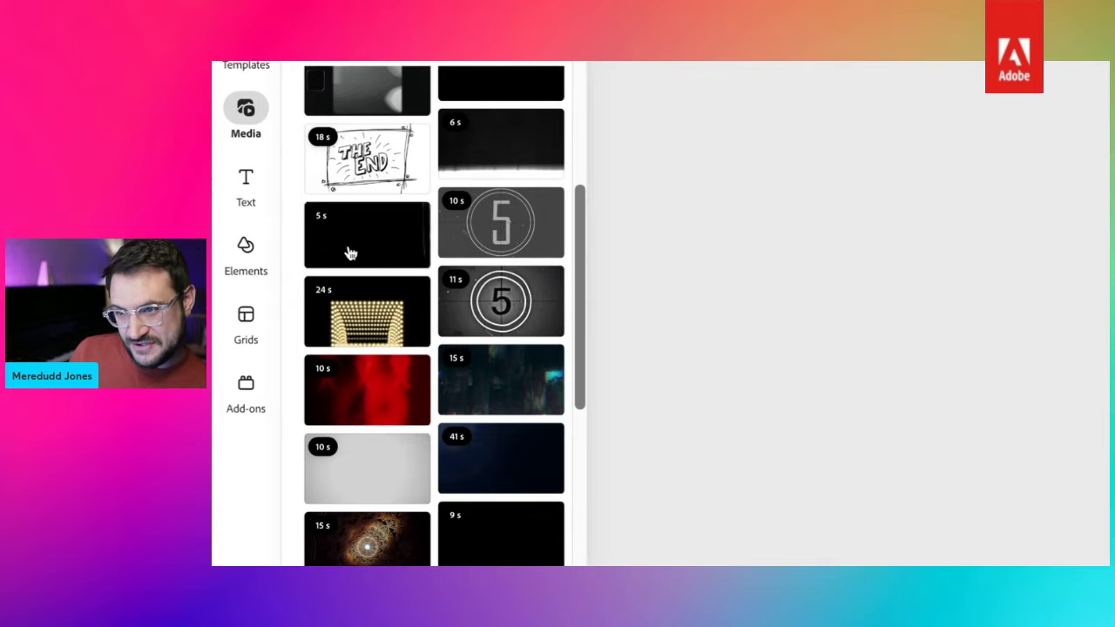
pyautogui.scroll(-3, 375, 279)
pyautogui.scroll(-5, 385, 309)
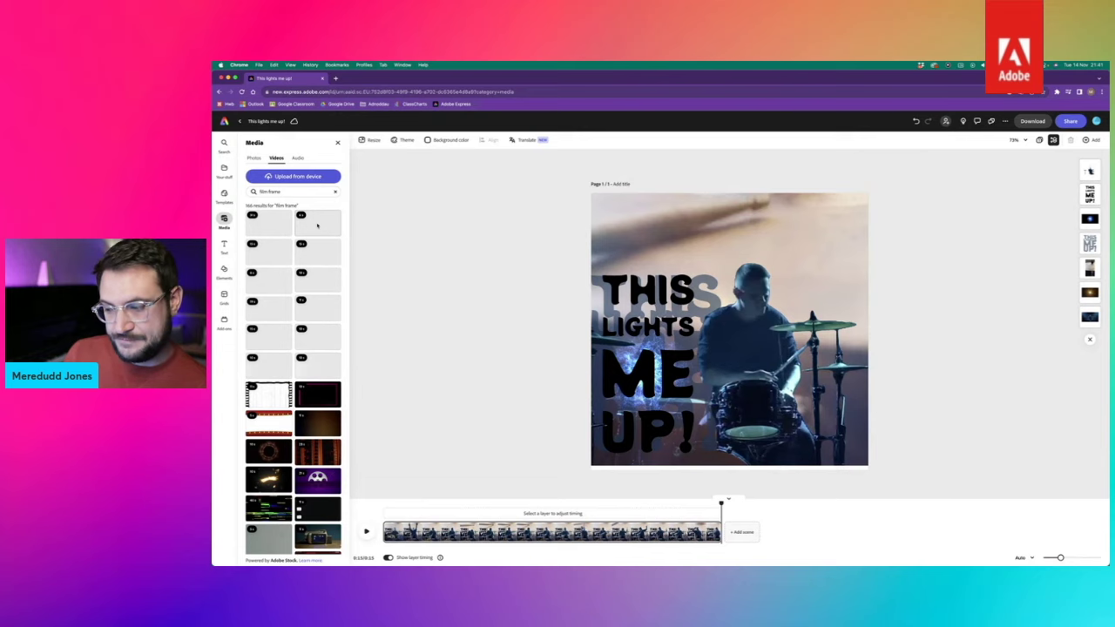
pyautogui.click(317, 225)
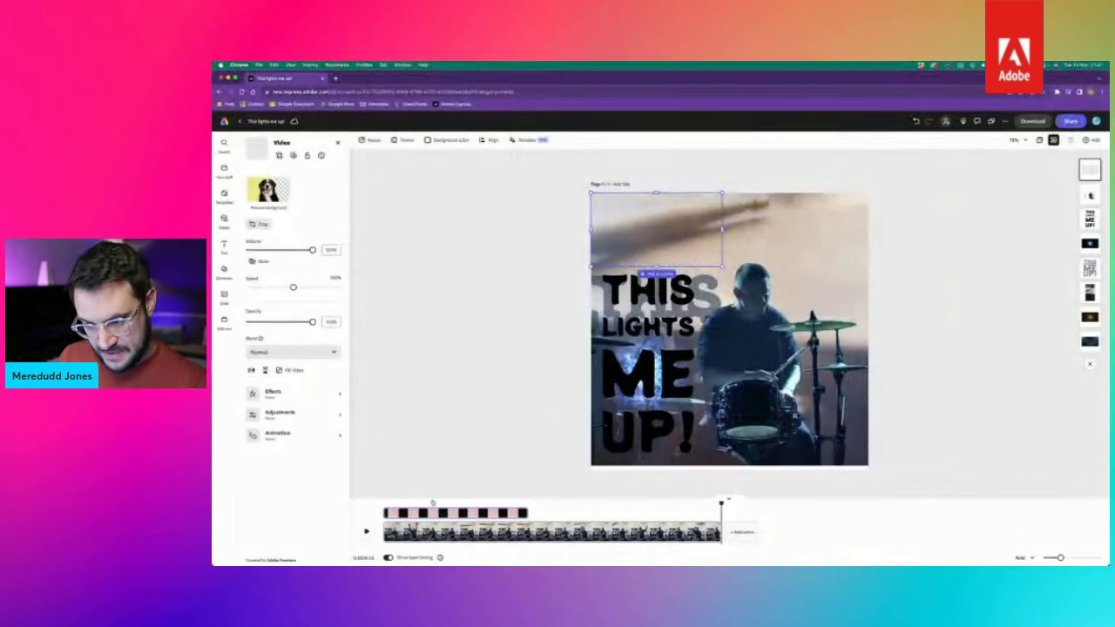
pyautogui.click(433, 503)
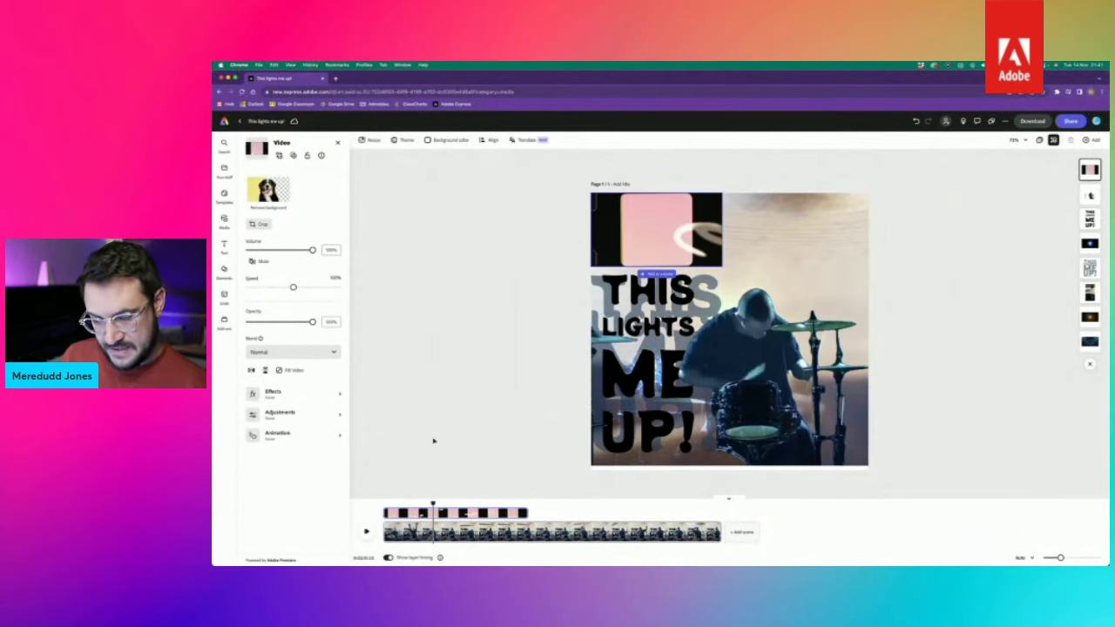
# - Slow the pink film frame clip to 25% speed and enlarge it so its rounded frame fills the canvas
pyautogui.click(270, 289)
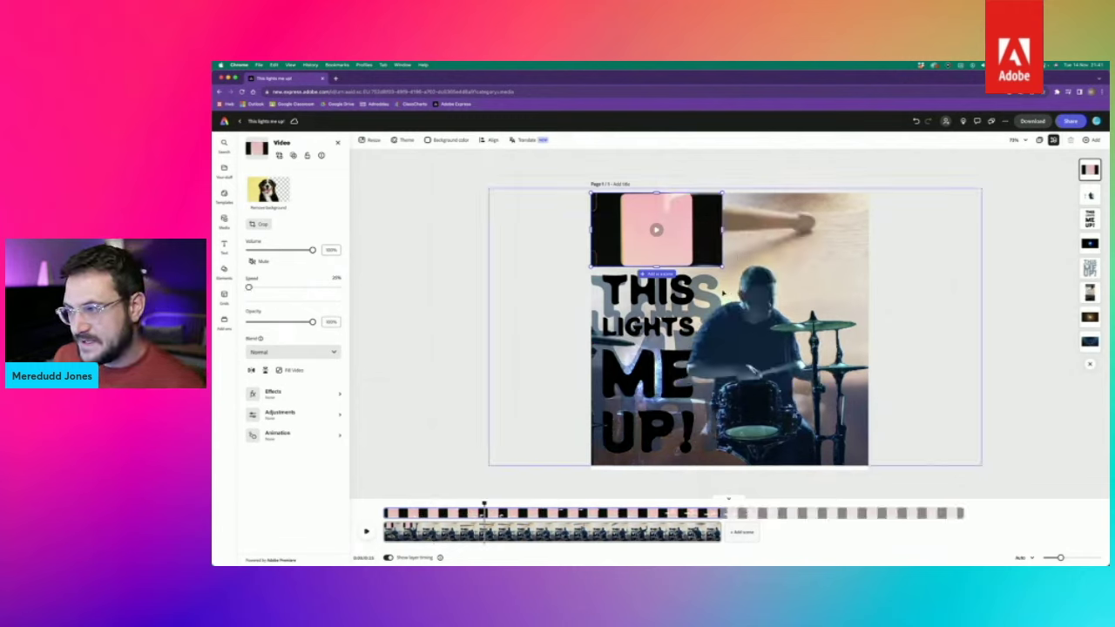
pyautogui.click(290, 372)
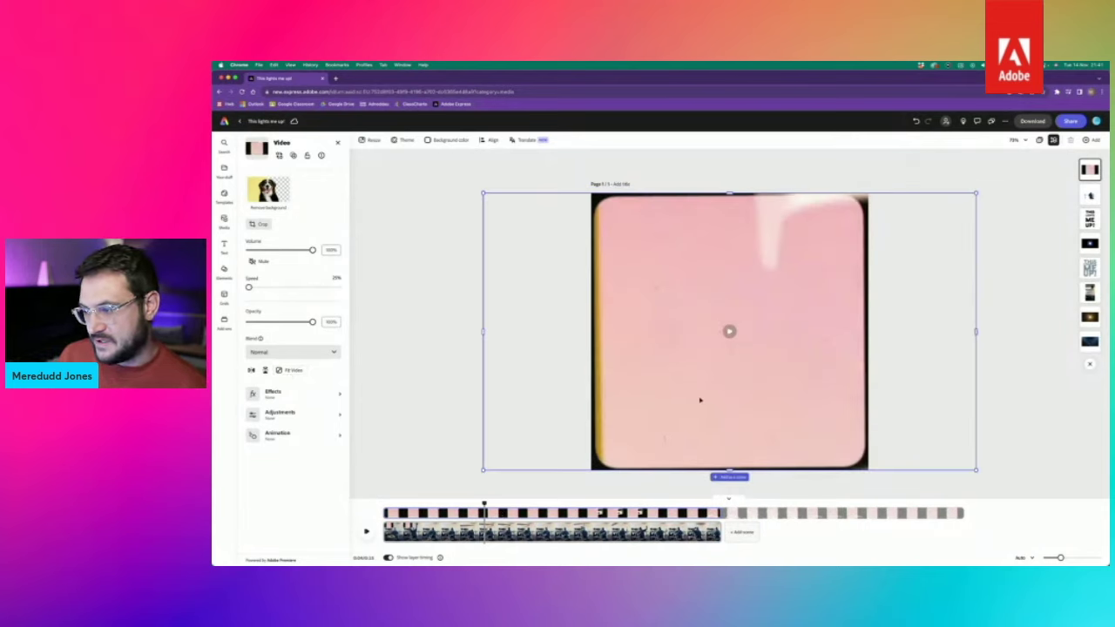
pyautogui.moveTo(700, 400); pyautogui.dragTo(700, 400)
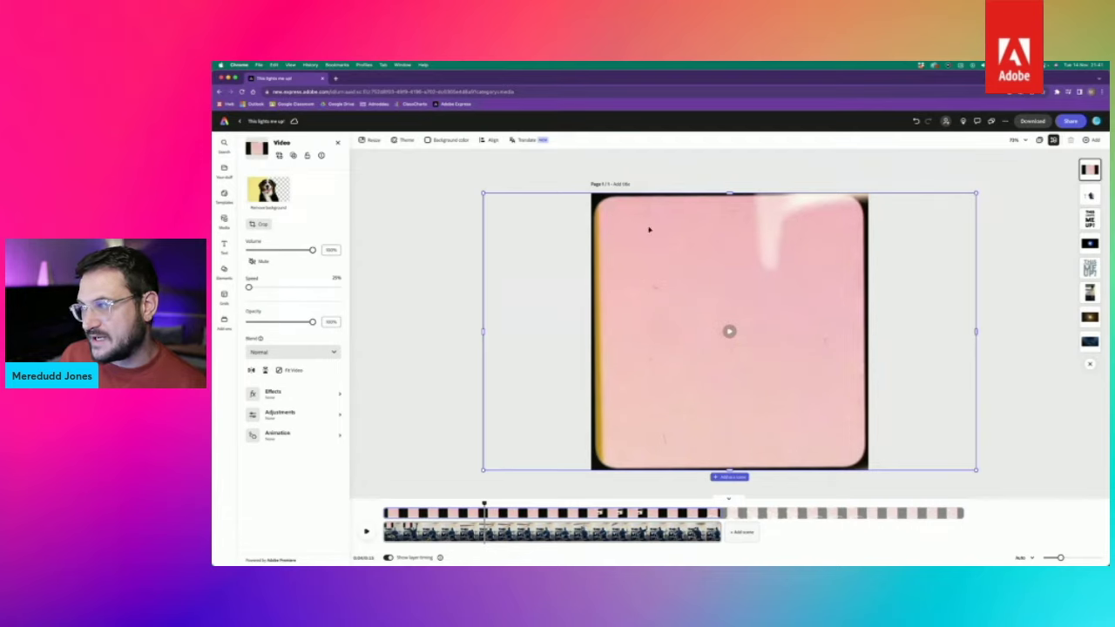
pyautogui.moveTo(649, 229); pyautogui.dragTo(649, 228)
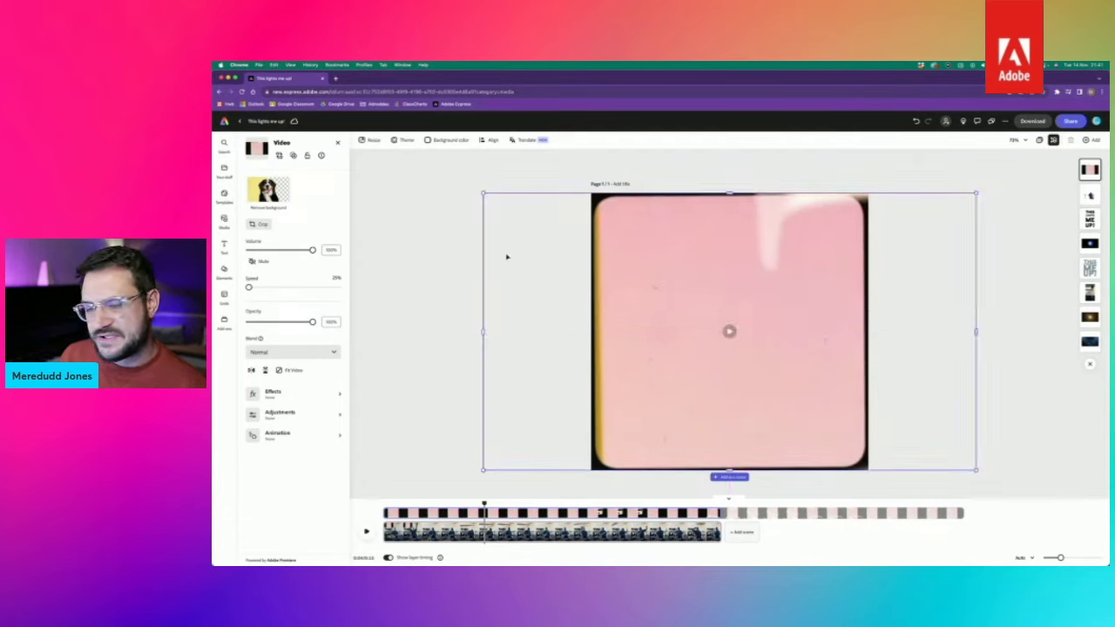
# - Set the pink film frame clip's blend mode to Multiply
pyautogui.click(294, 352)
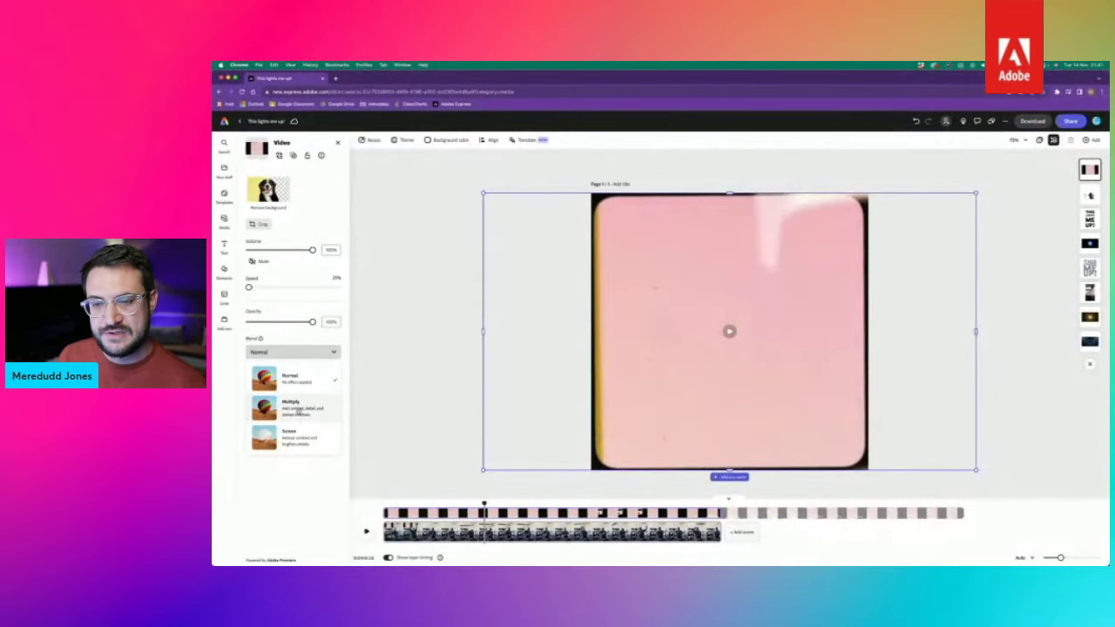
pyautogui.click(299, 410)
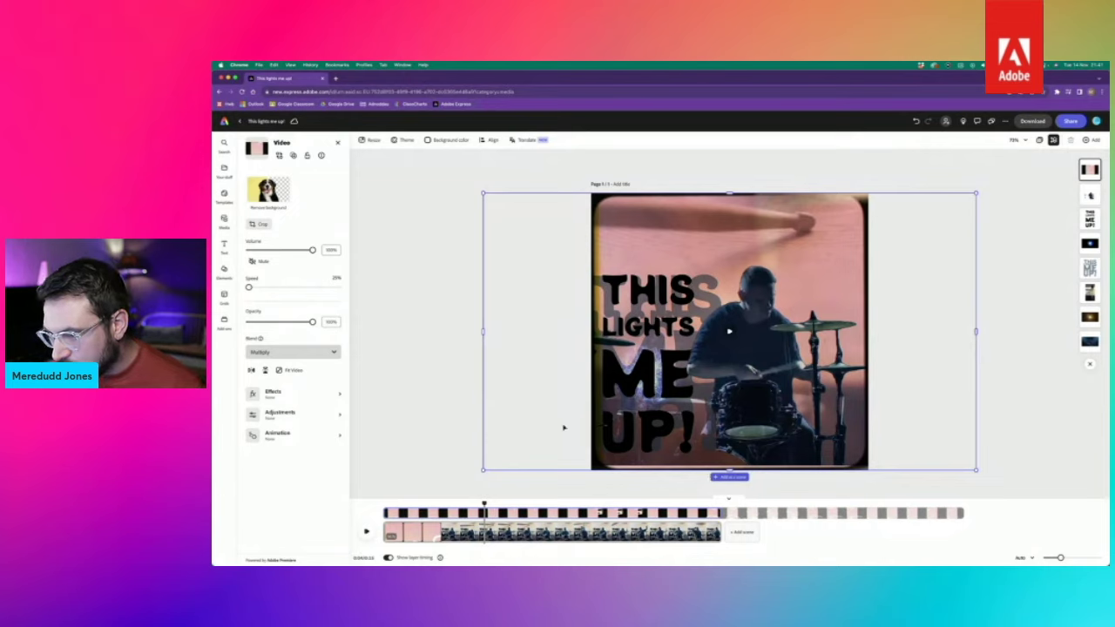
# - Try the film frame clip higher up and realign it with the edges of the canvas
pyautogui.moveTo(563, 427); pyautogui.dragTo(546, 319)
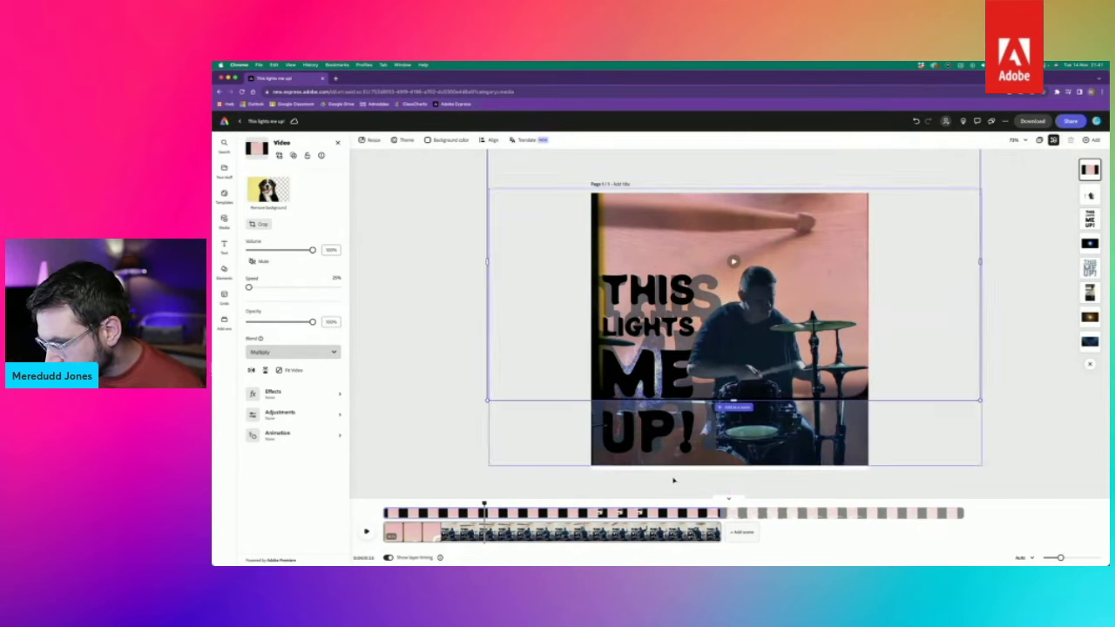
pyautogui.click(891, 459)
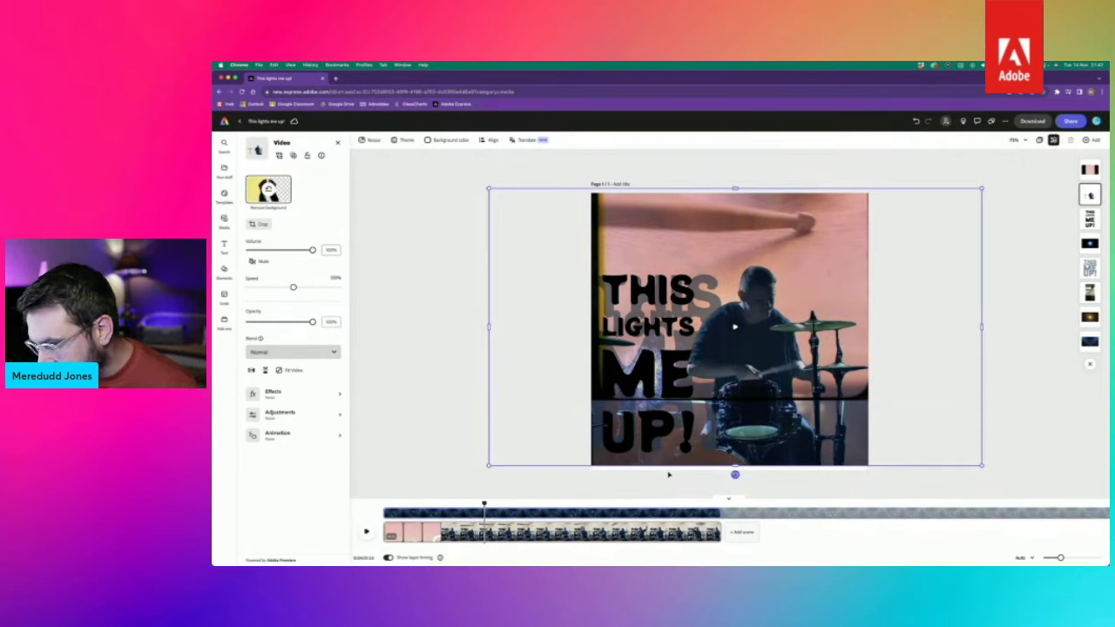
pyautogui.moveTo(930, 467)
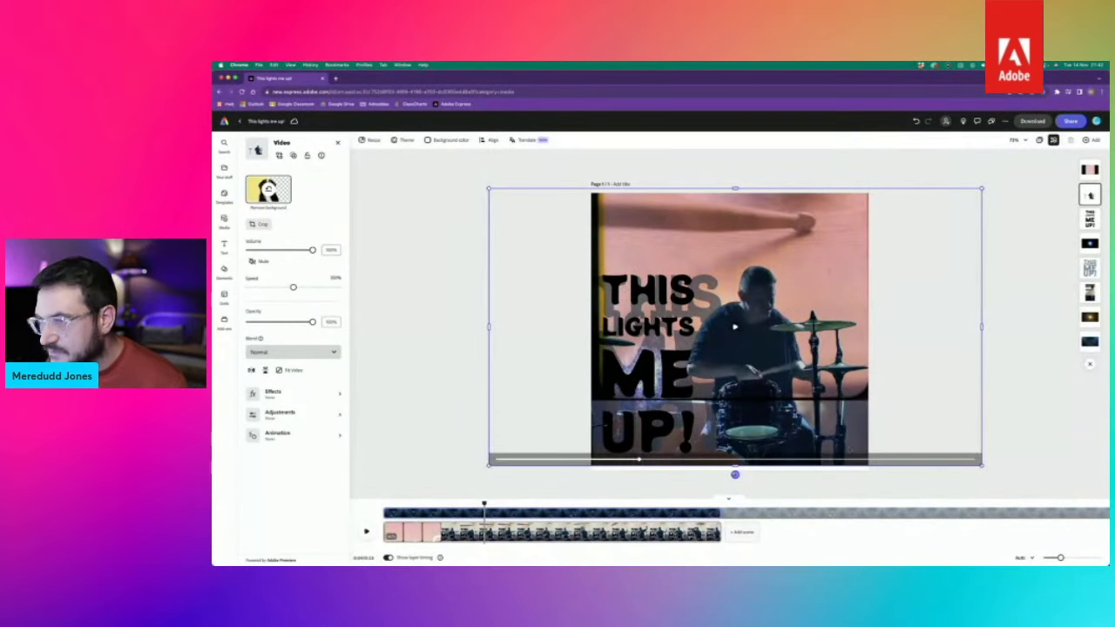
pyautogui.click(1089, 170)
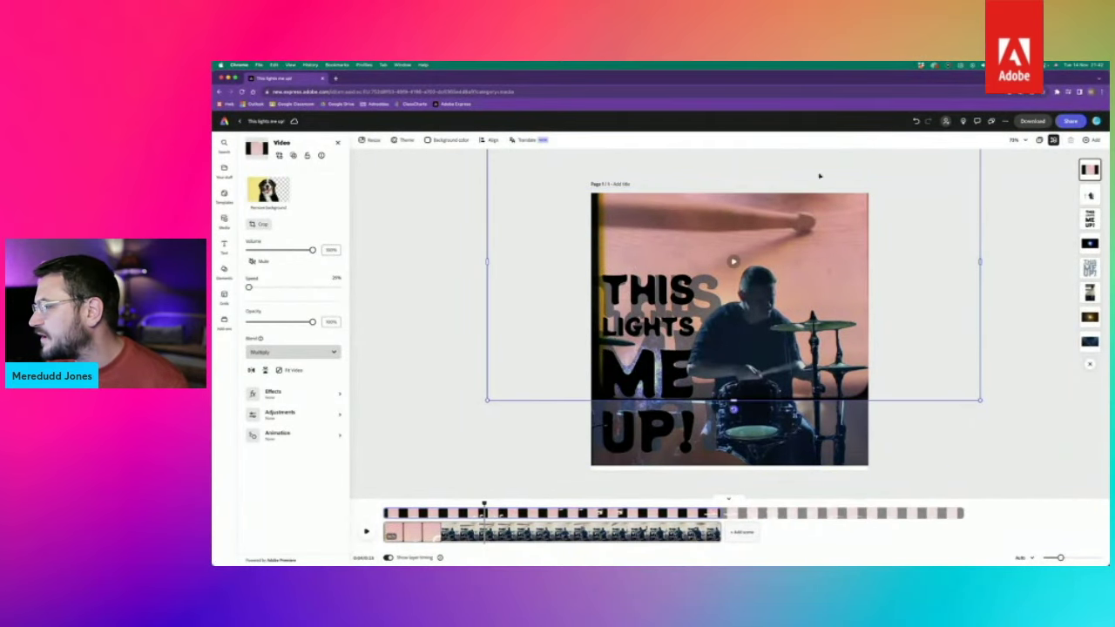
pyautogui.click(520, 176)
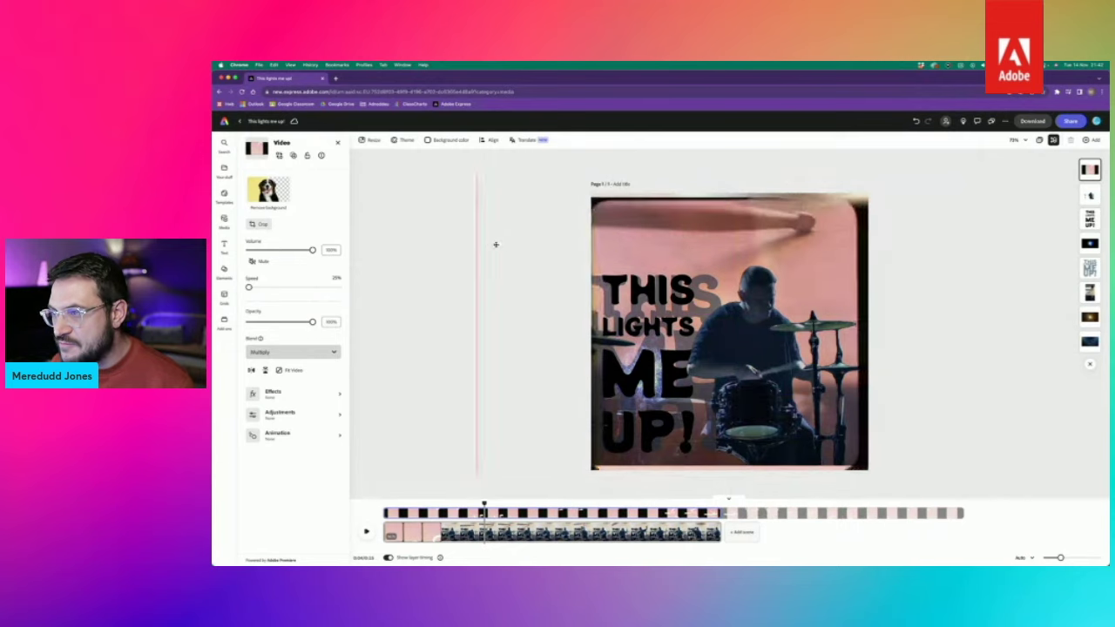
pyautogui.moveTo(498, 243); pyautogui.dragTo(517, 241)
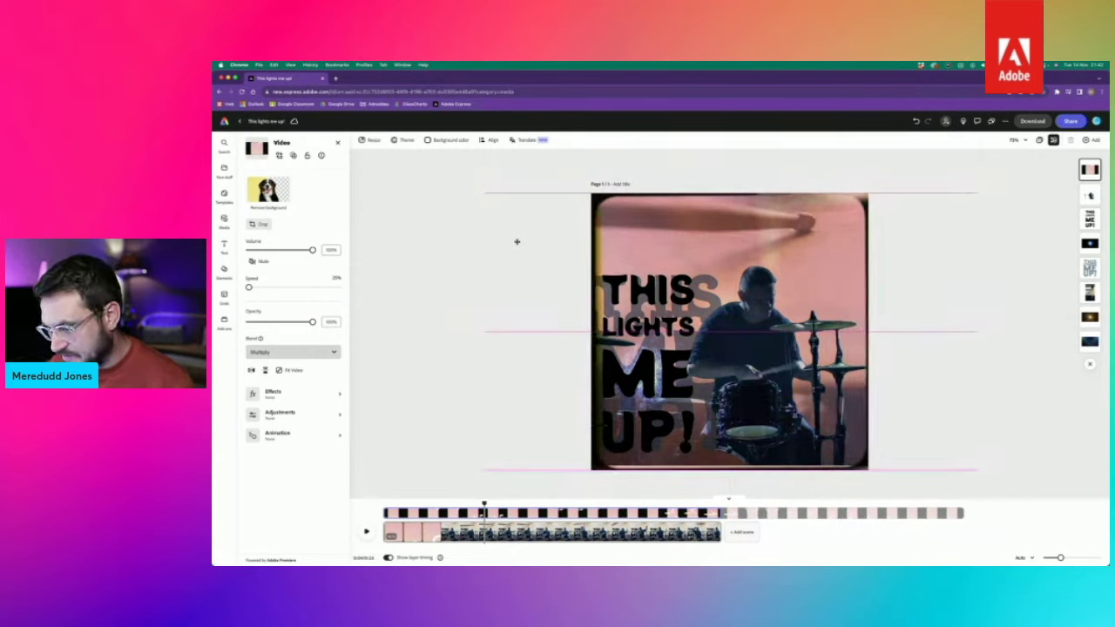
pyautogui.moveTo(517, 241); pyautogui.dragTo(518, 245)
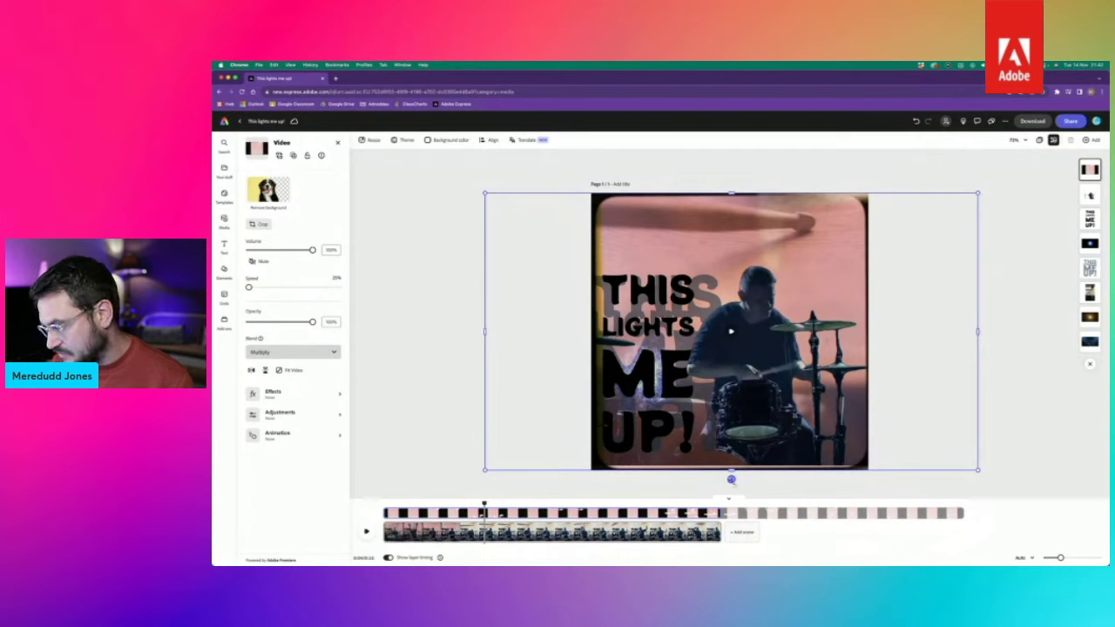
# - Rotate the film frame clip 90° counterclockwise and centre it over the canvas
pyautogui.moveTo(731, 479); pyautogui.dragTo(963, 336)
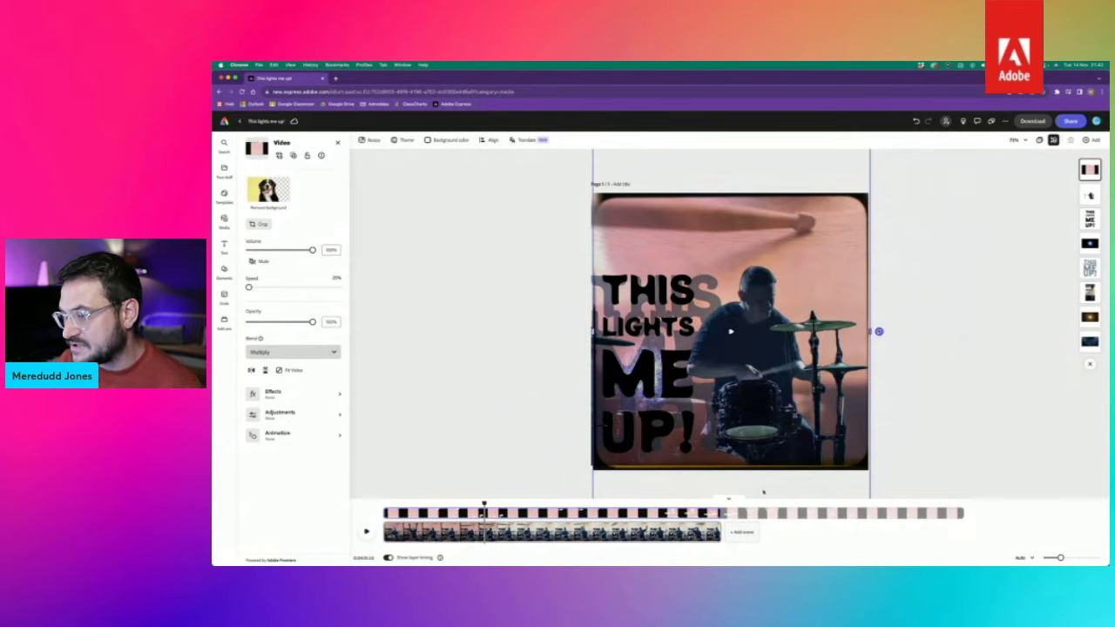
pyautogui.moveTo(731, 331); pyautogui.dragTo(730, 328)
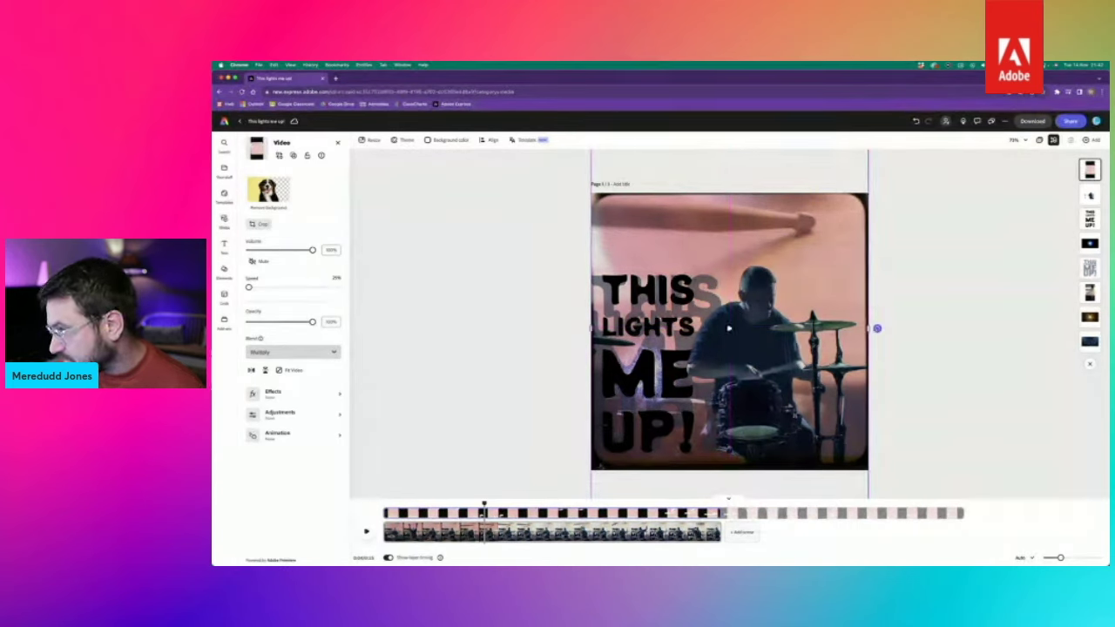
pyautogui.click(474, 389)
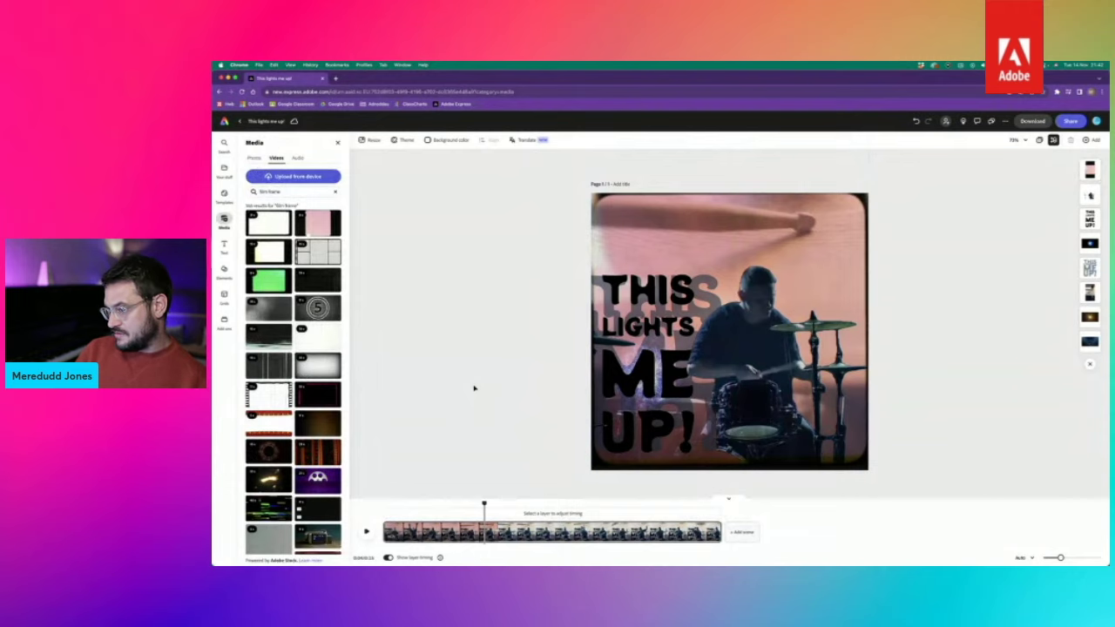
# - Play the video from the beginning to check the film frame overlay
pyautogui.moveTo(485, 504); pyautogui.dragTo(383, 491)
pyautogui.click(366, 532)
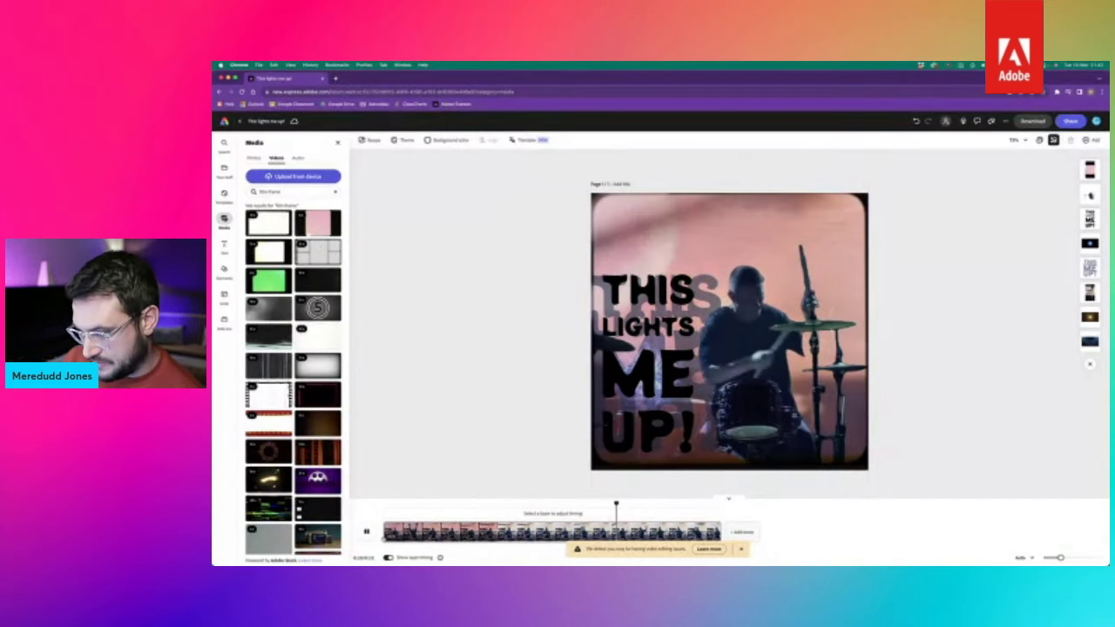
pyautogui.press('space')
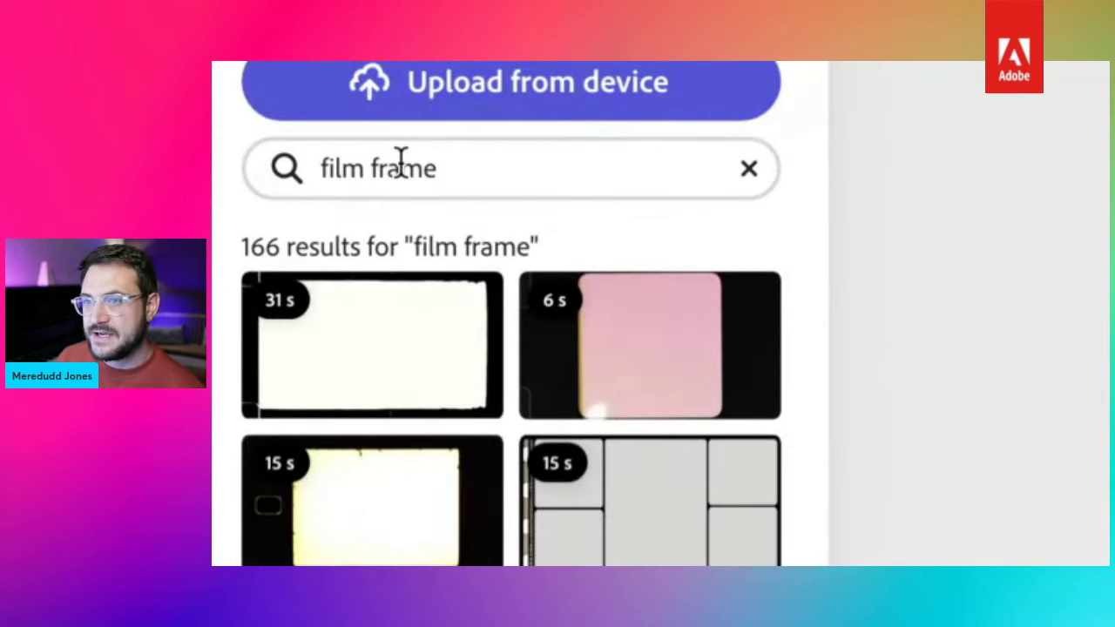
# - Search the stock videos for "film burn" and add the green light clip to the page
pyautogui.doubleClick(394, 170)
pyautogui.write('burn')
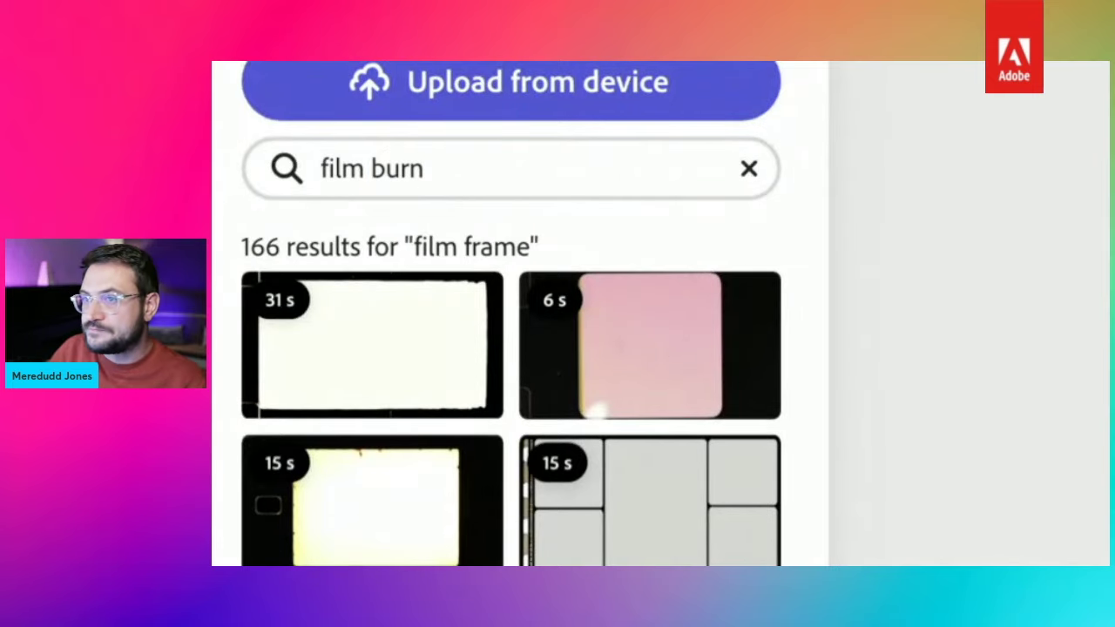
pyautogui.press('Return')
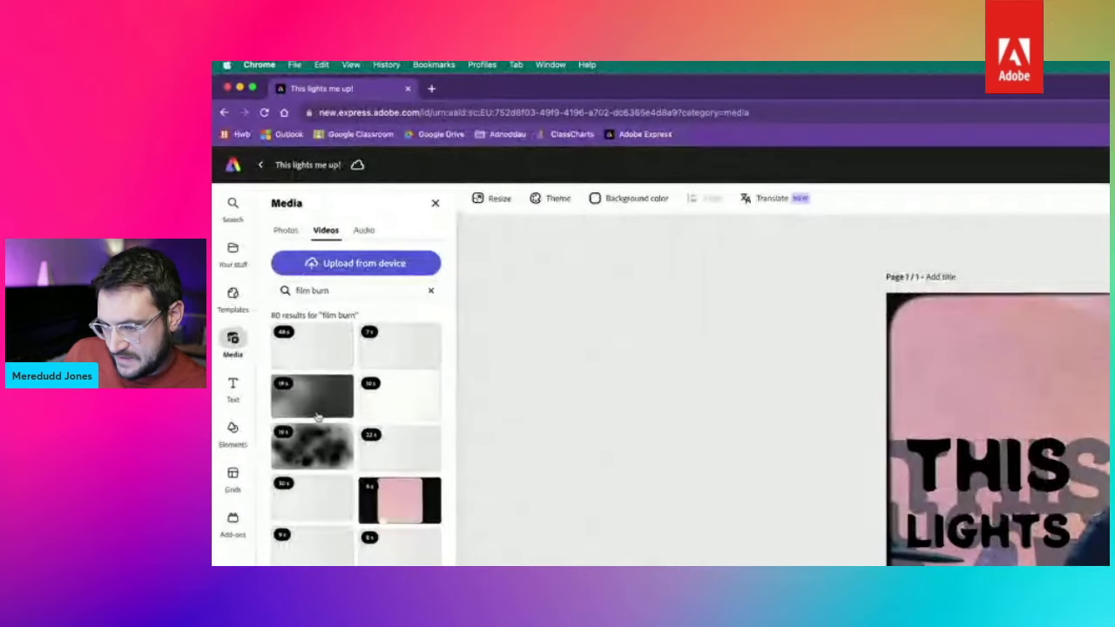
pyautogui.scroll(-3, 408, 412)
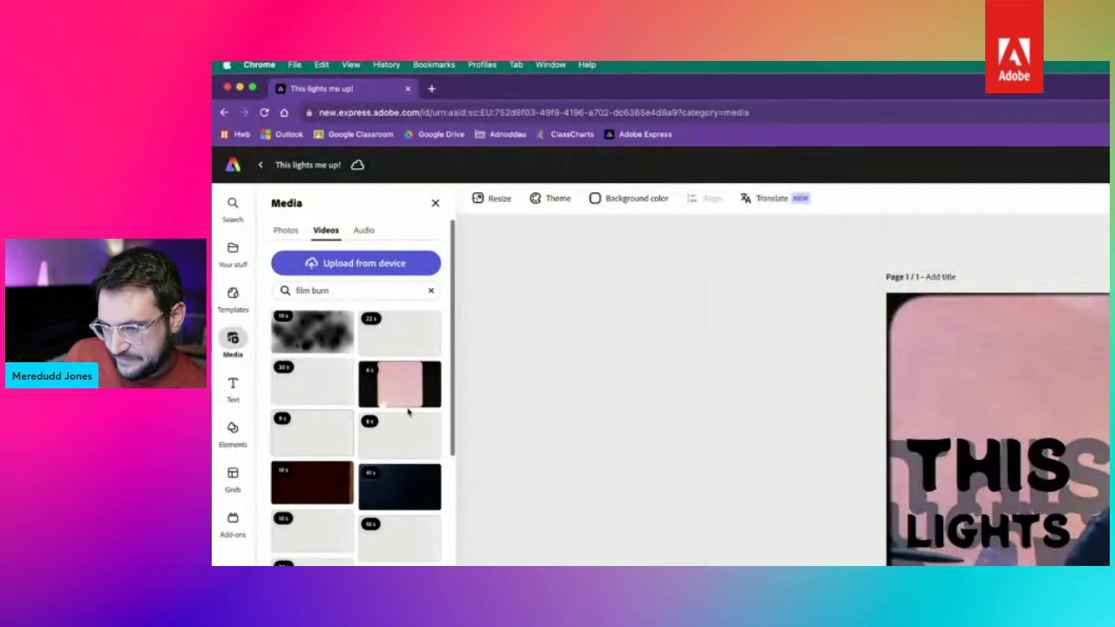
pyautogui.scroll(-3, 323, 435)
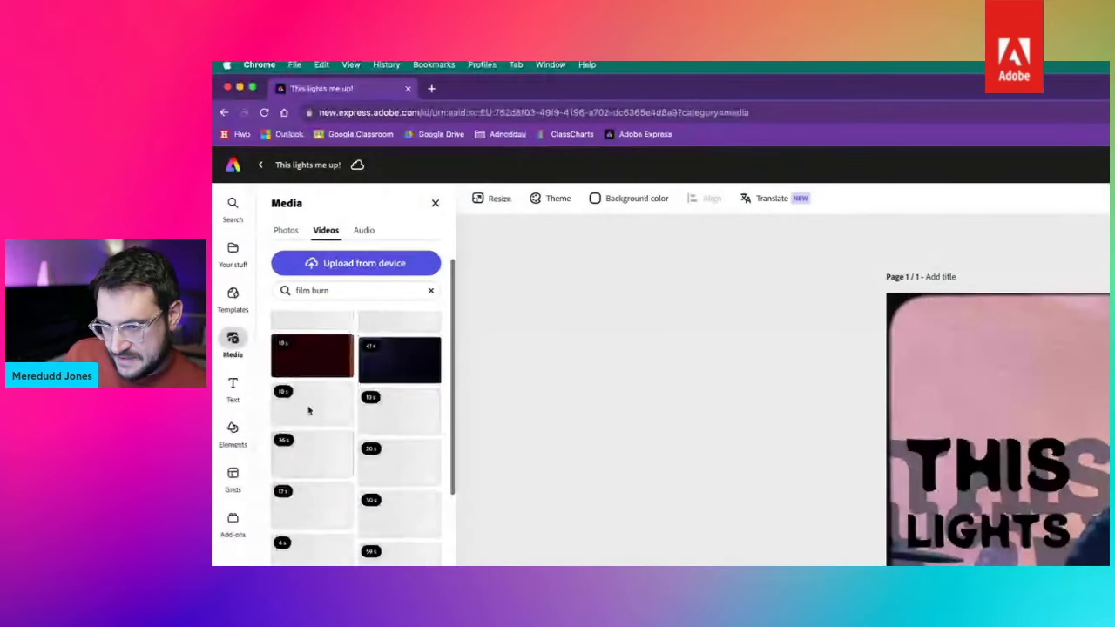
pyautogui.scroll(1, 355, 431)
pyautogui.scroll(-3, 353, 429)
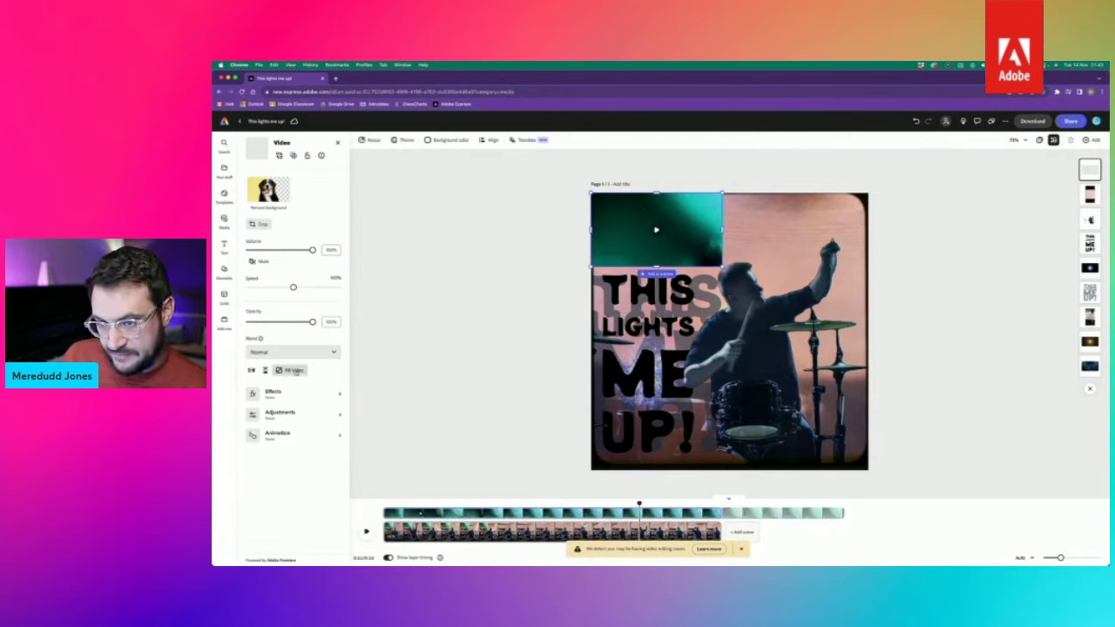
# - Enlarge the green light clip to cover the canvas and place its layer just above the bottom blue clip
pyautogui.click(294, 370)
pyautogui.moveTo(729, 331); pyautogui.dragTo(742, 411)
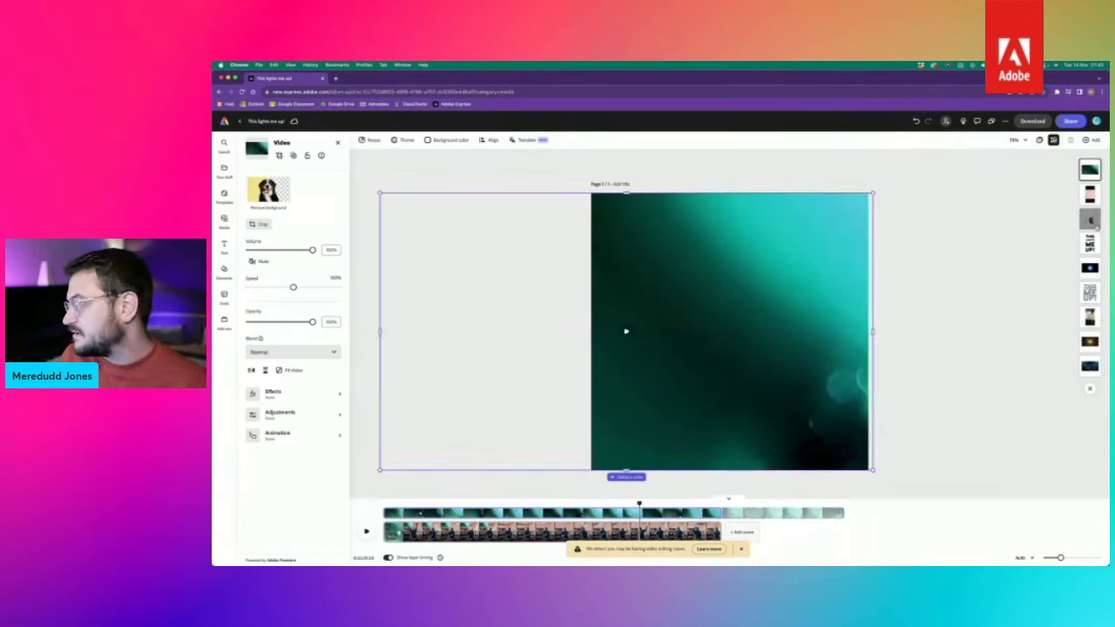
pyautogui.moveTo(1090, 170); pyautogui.dragTo(1095, 346)
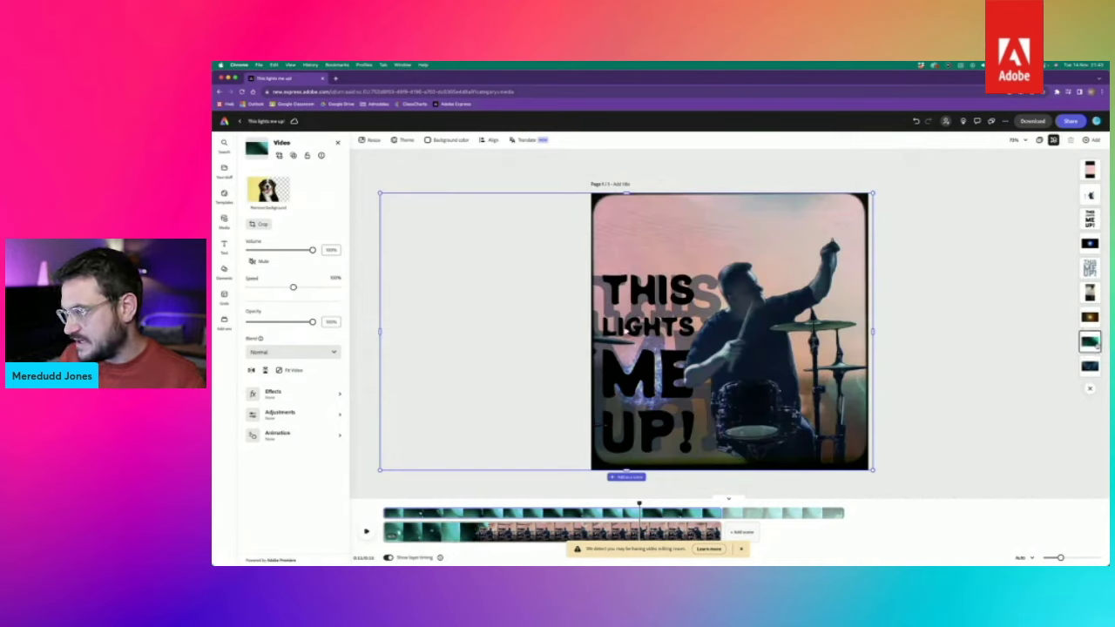
# - Set the green light clip's blend mode to Multiply and dismiss the video editing notice
pyautogui.click(316, 357)
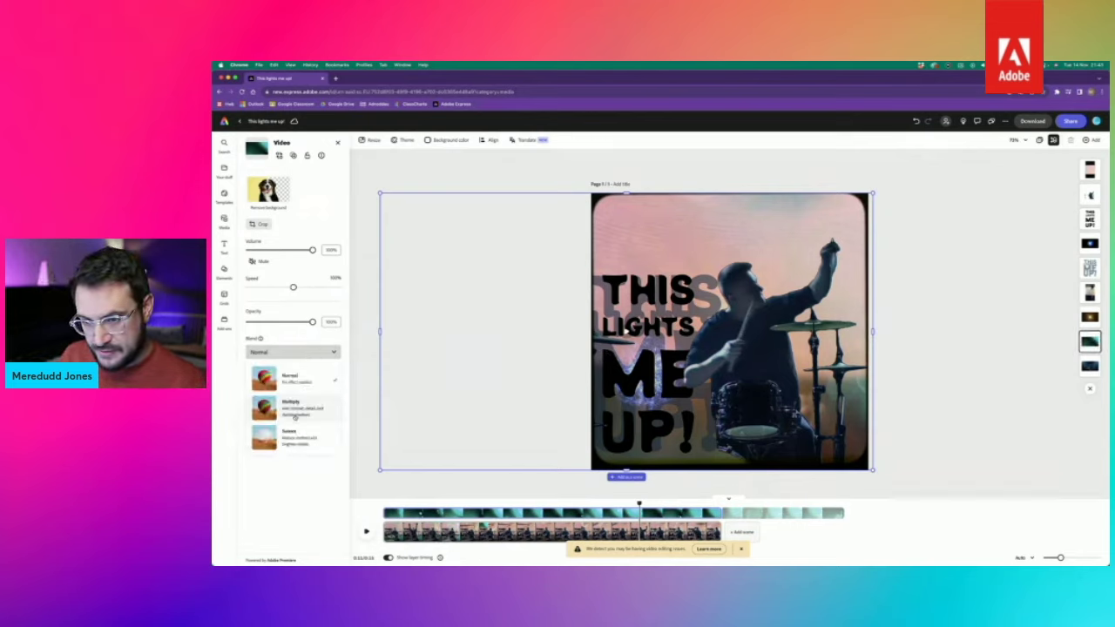
pyautogui.click(295, 417)
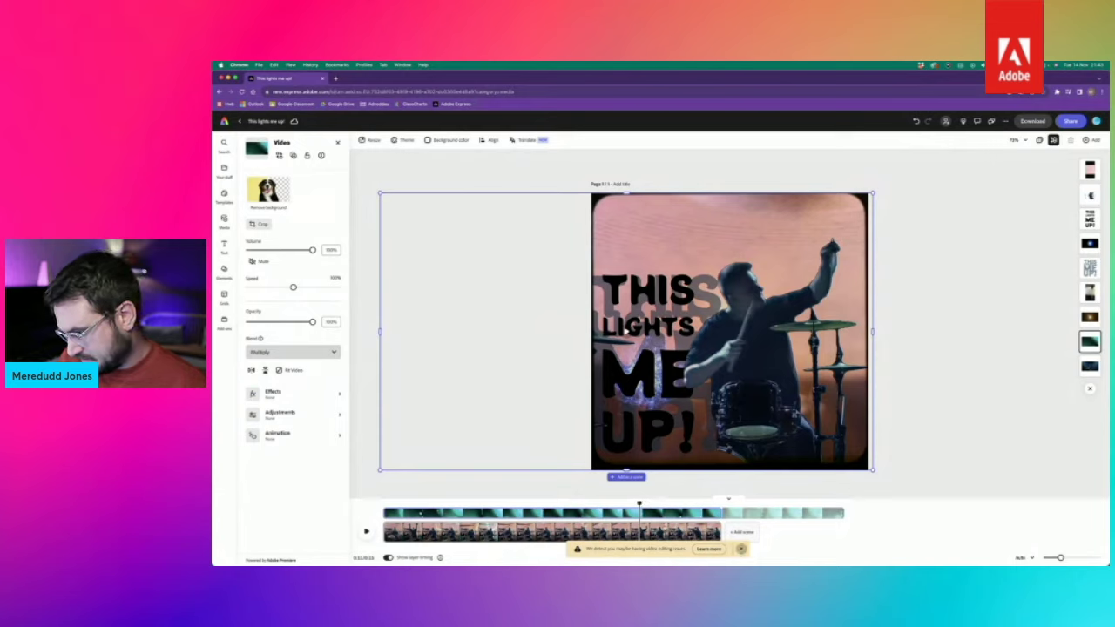
pyautogui.click(740, 548)
# - Play the video from the beginning to check the blended green light clip
pyautogui.moveTo(639, 503); pyautogui.dragTo(383, 504)
pyautogui.click(849, 261)
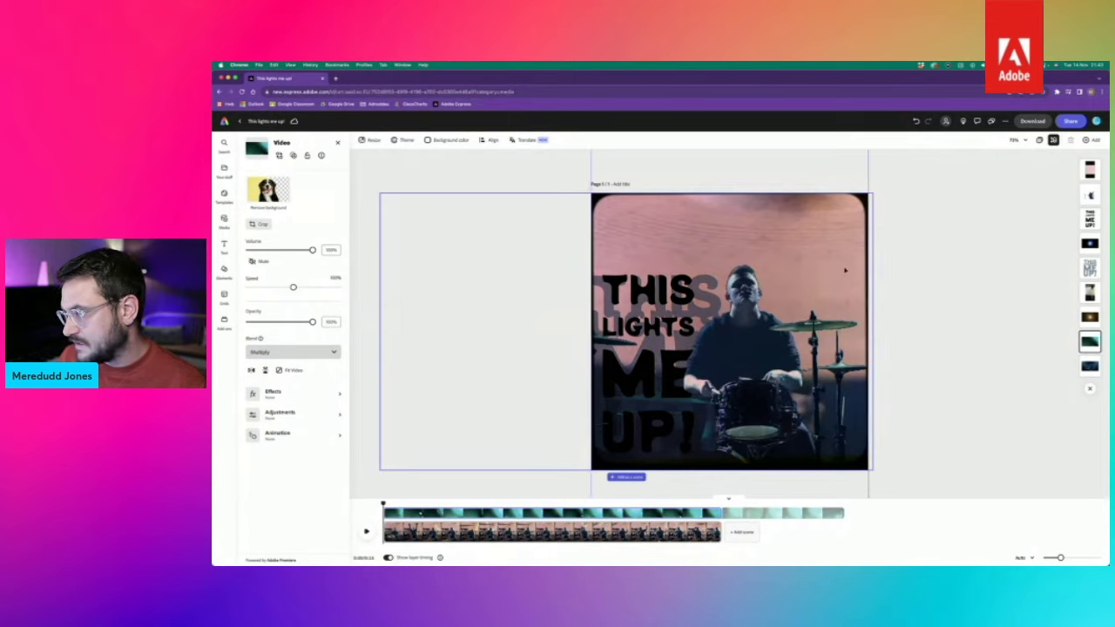
pyautogui.click(366, 532)
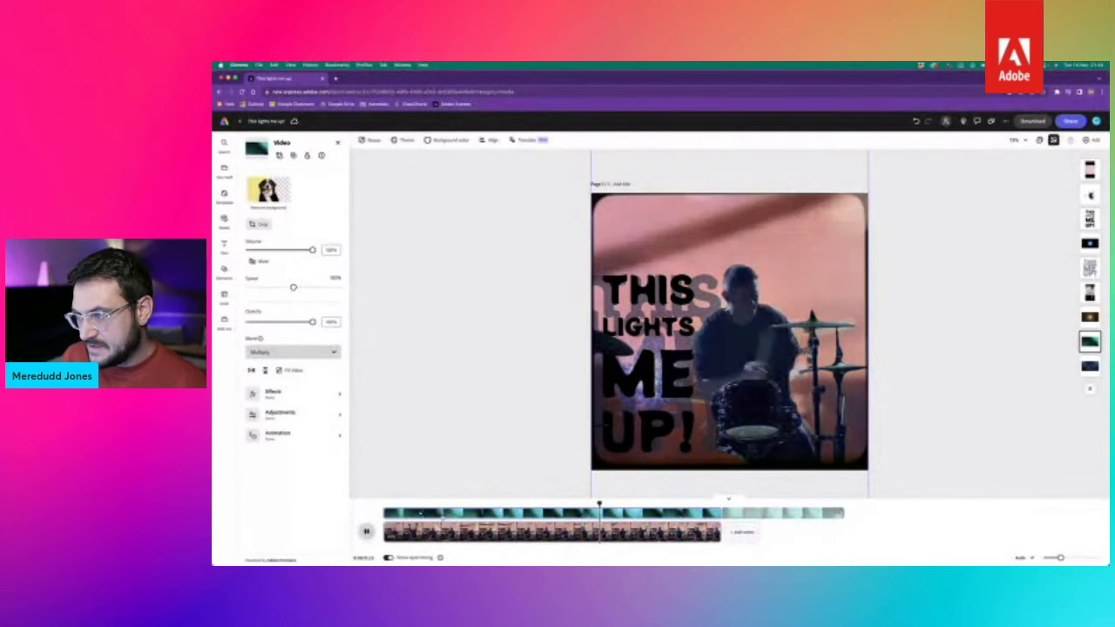
pyautogui.click(749, 313)
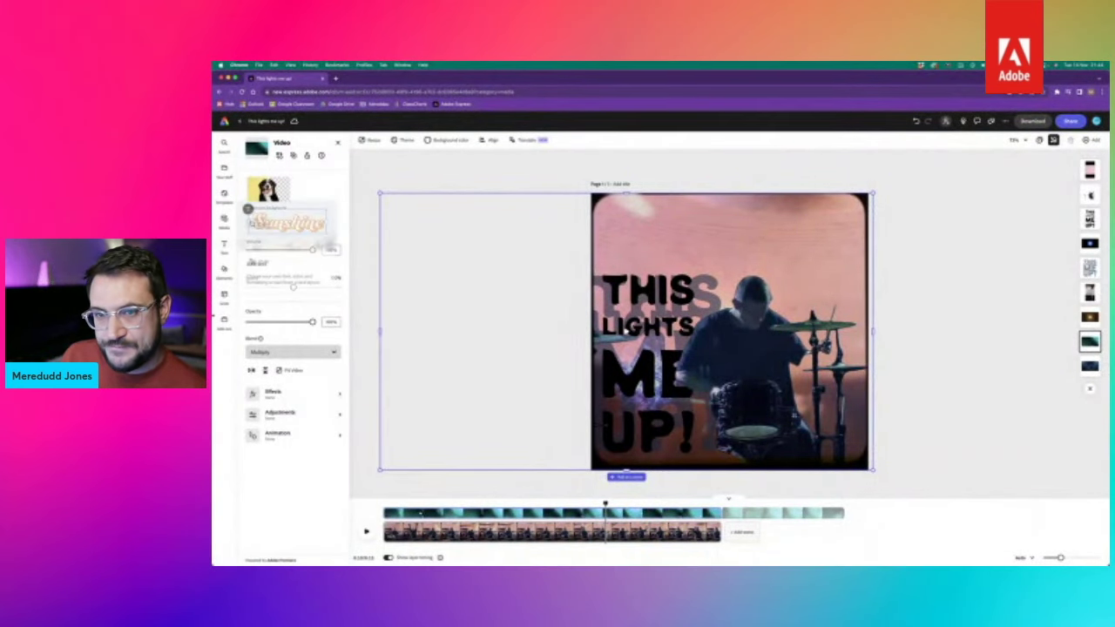
# - Search the stock videos for "film grain" and browse the clips
pyautogui.click(224, 221)
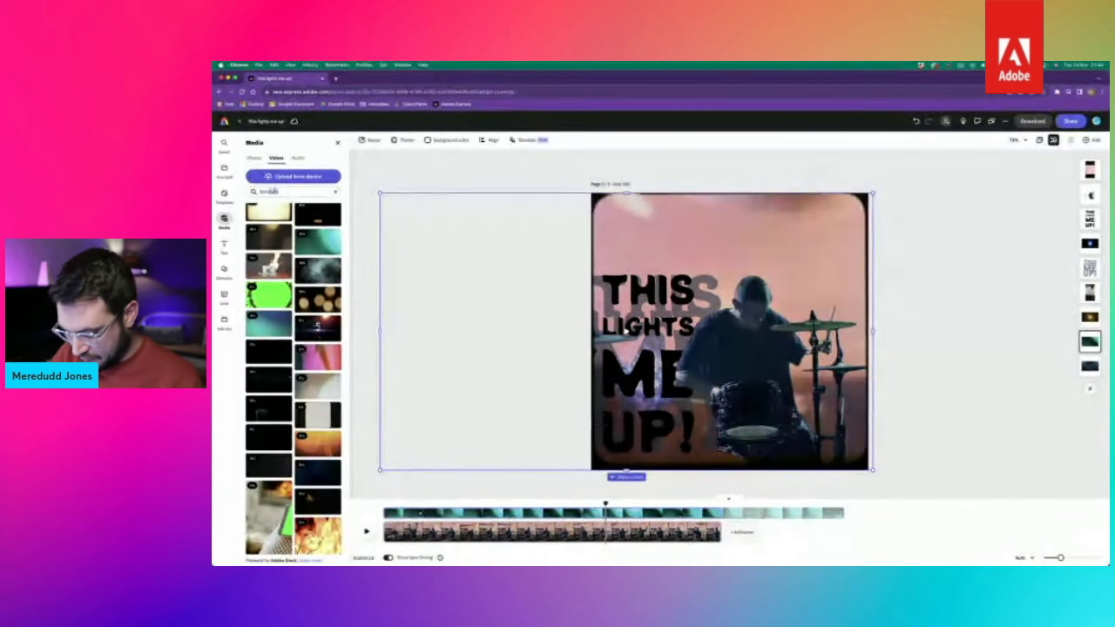
pyautogui.press('Return')
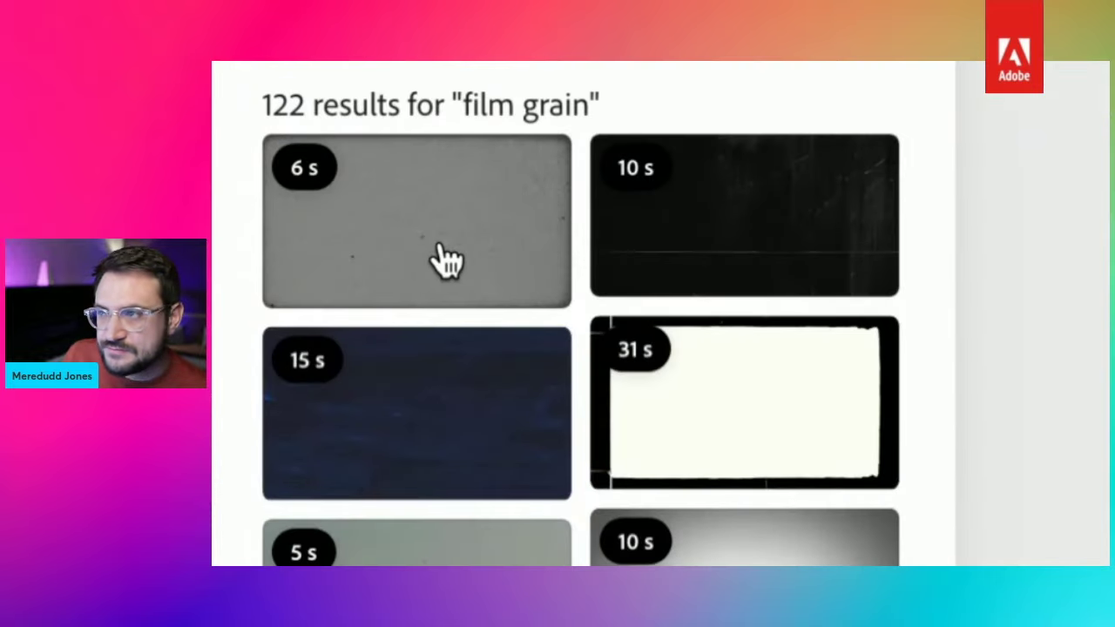
pyautogui.scroll(-5, 511, 438)
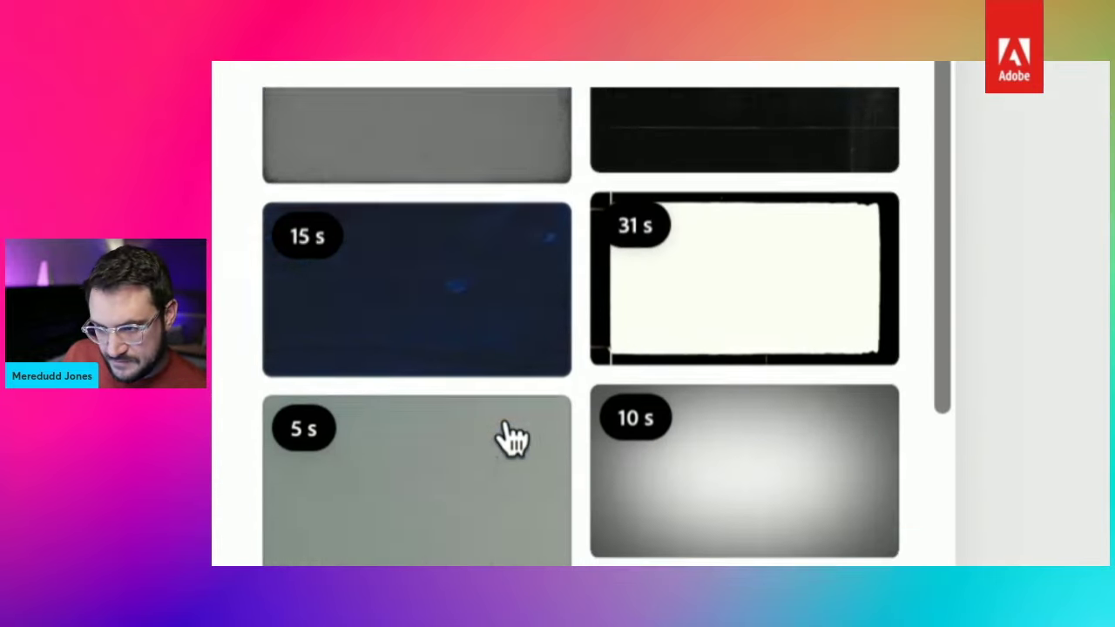
pyautogui.scroll(1, 449, 230)
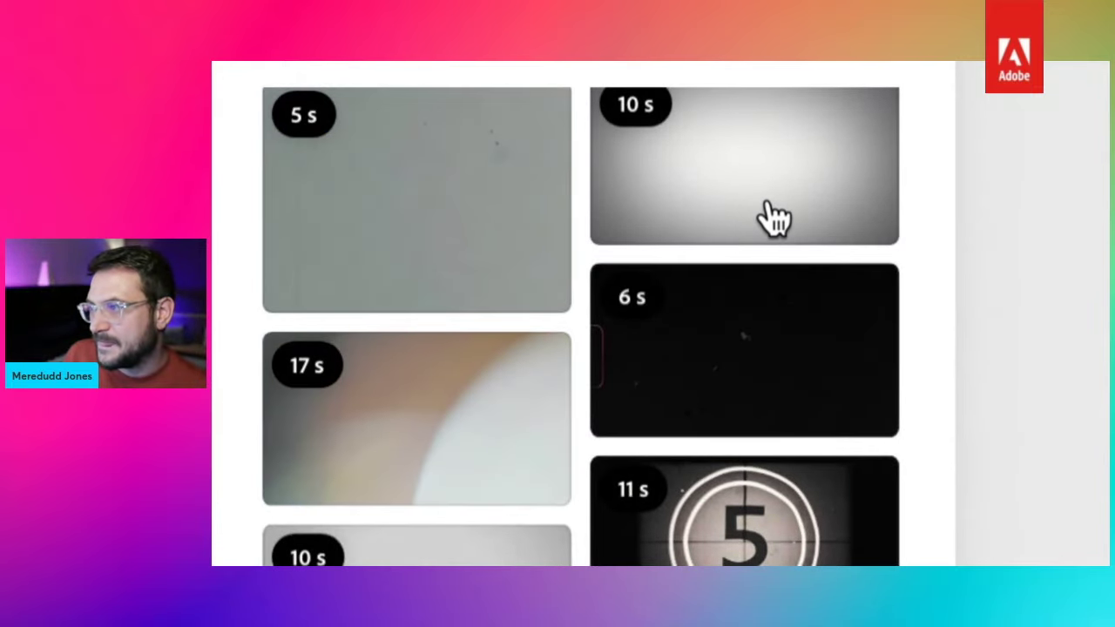
pyautogui.scroll(1, 774, 218)
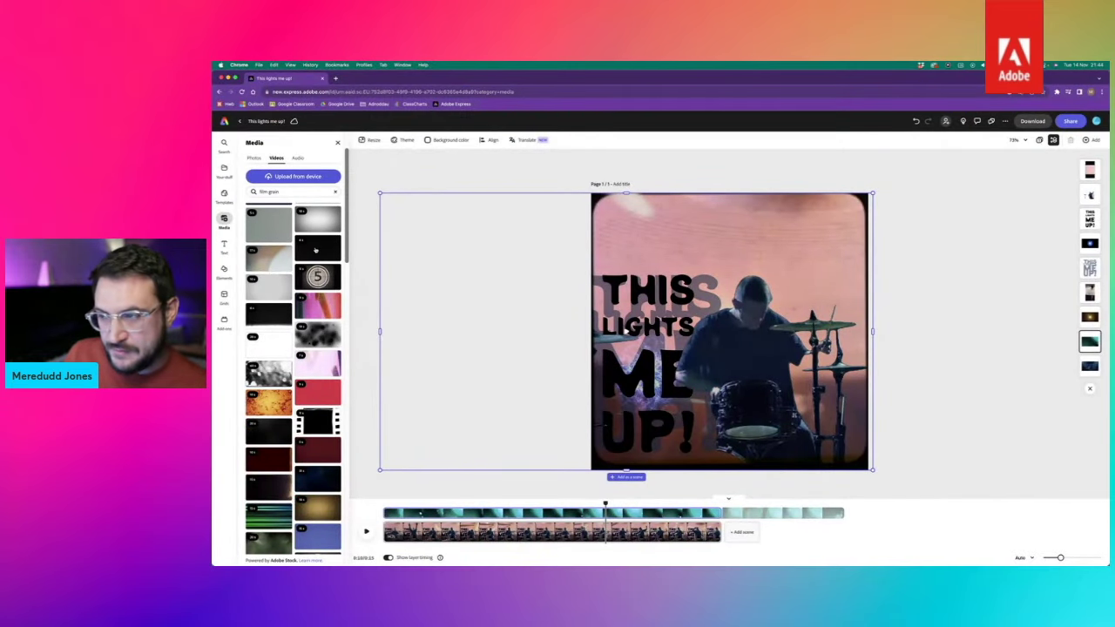
# - Try the 6-second black dust clip as a full-canvas overlay with its speed set to 25%
pyautogui.click(315, 250)
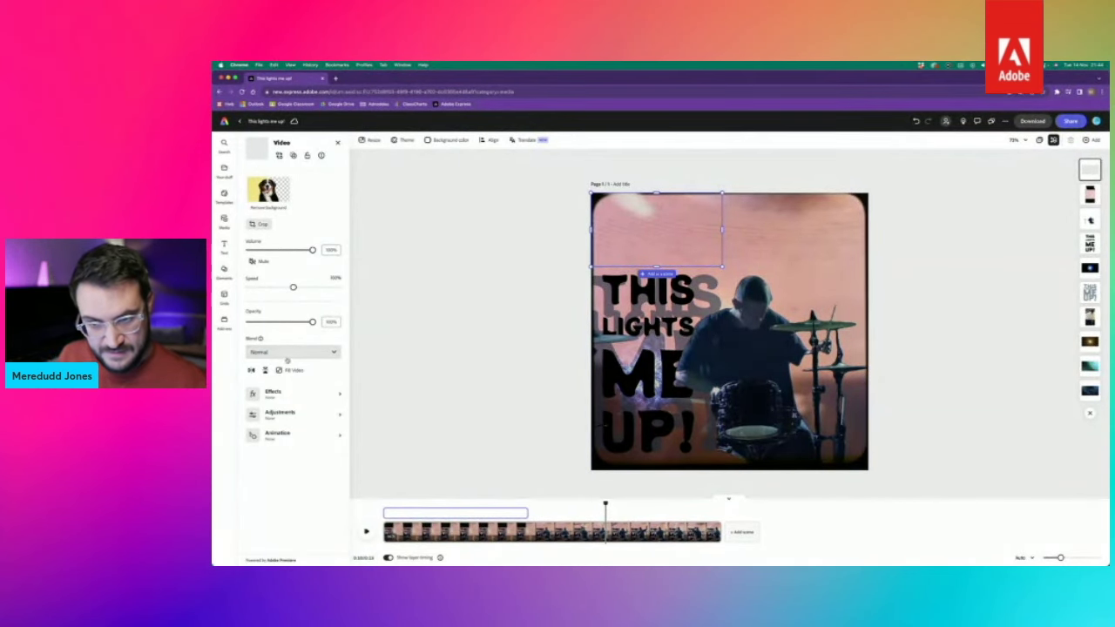
pyautogui.click(547, 533)
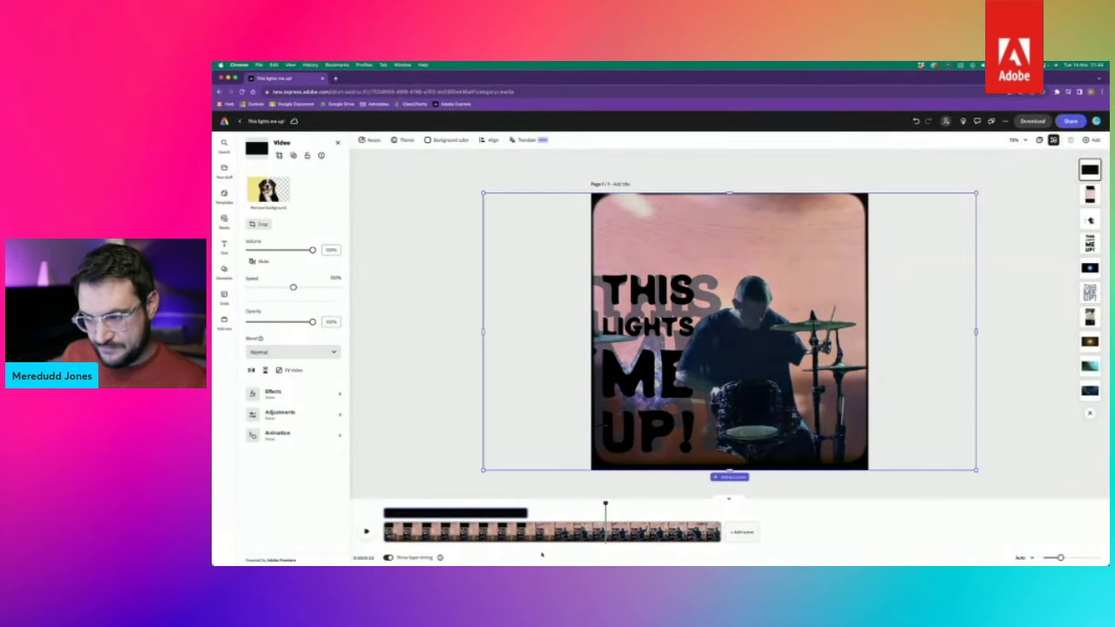
pyautogui.click(496, 514)
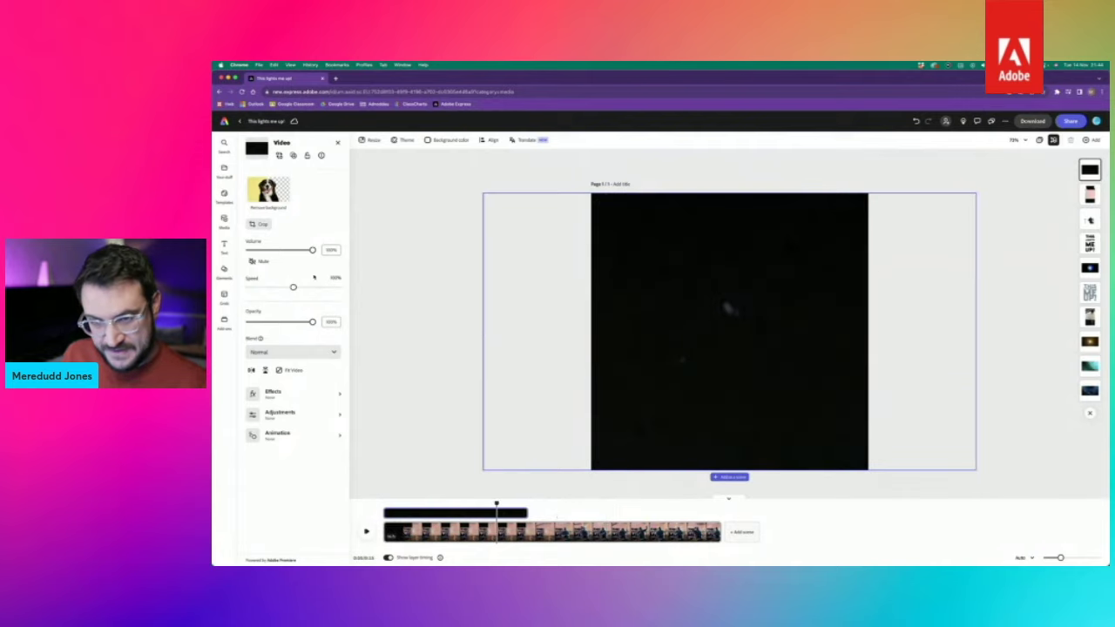
pyautogui.click(268, 290)
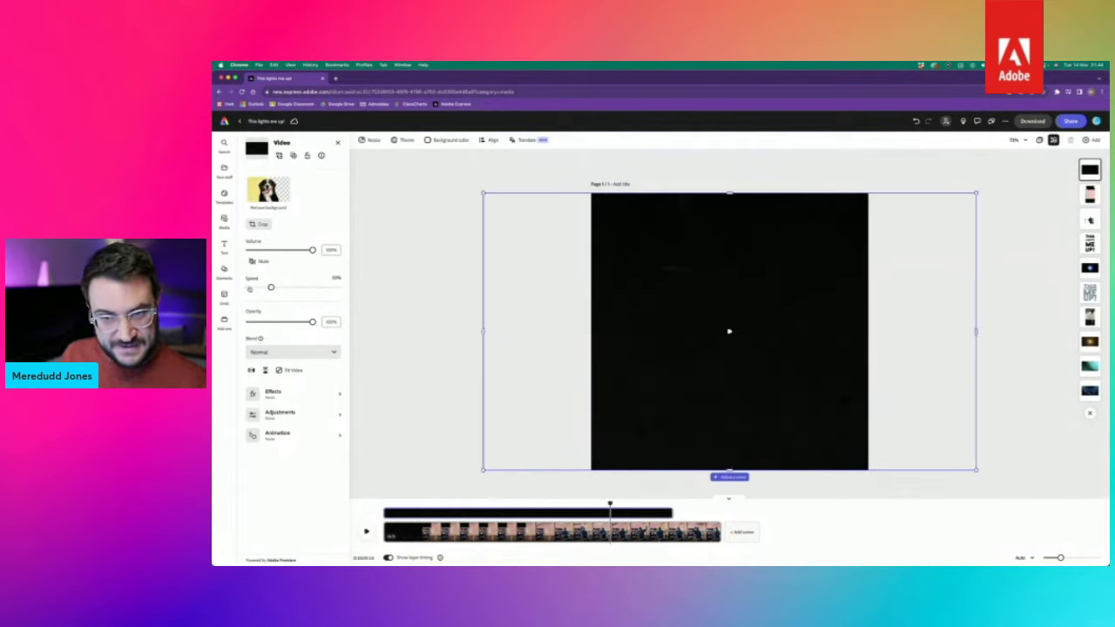
pyautogui.moveTo(270, 289); pyautogui.dragTo(249, 288)
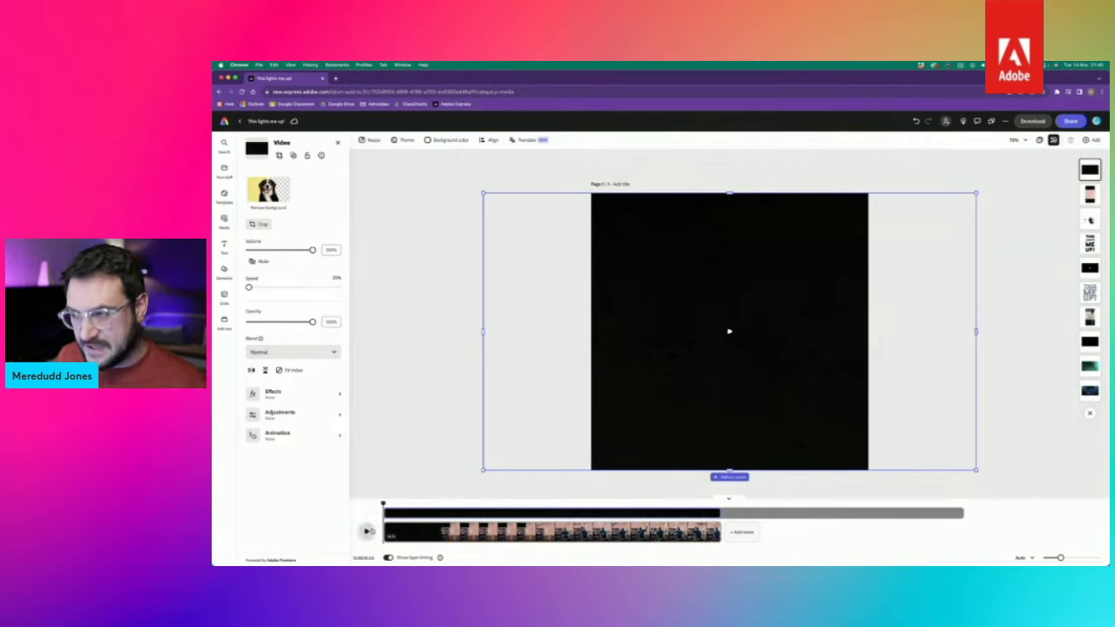
# - Play the video to check the dust overlay, and delete the dust clip
pyautogui.click(369, 532)
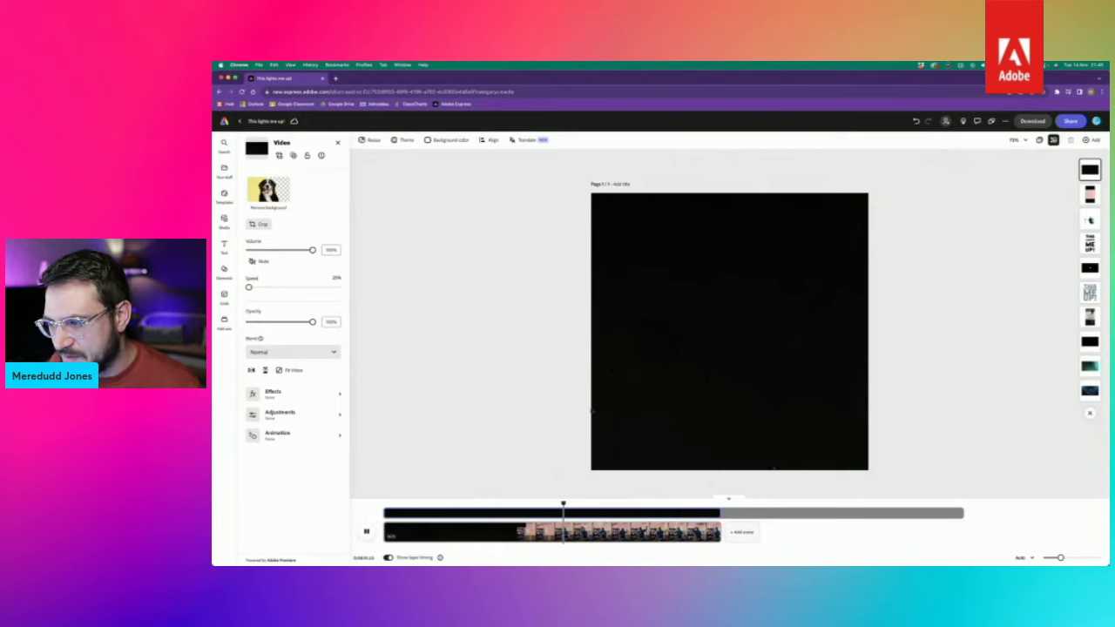
pyautogui.press('space')
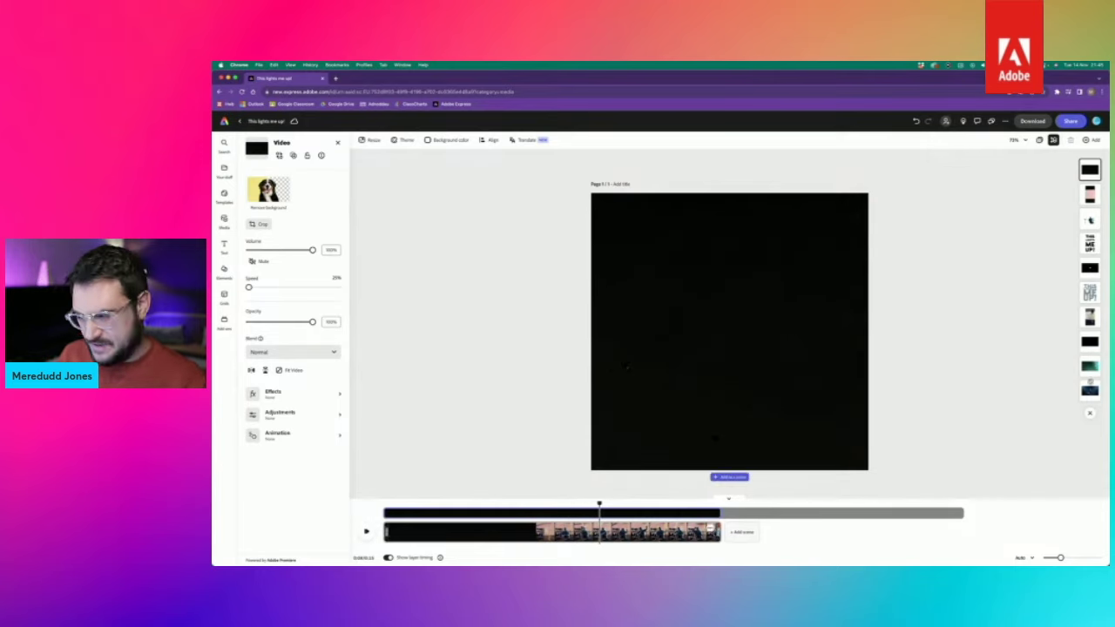
pyautogui.click(729, 331)
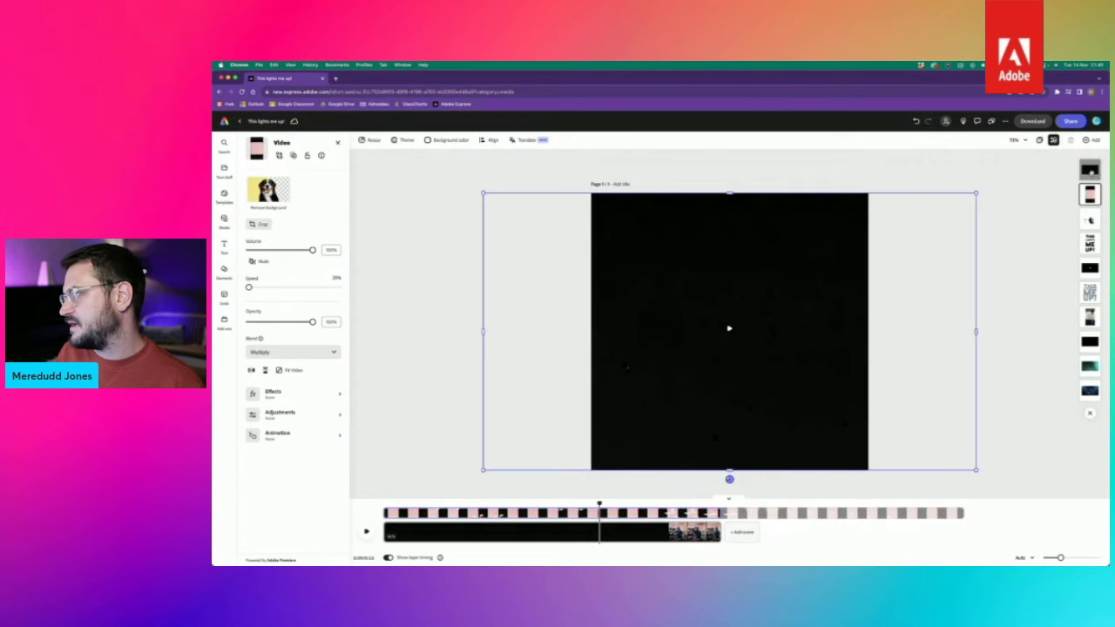
pyautogui.press('Delete')
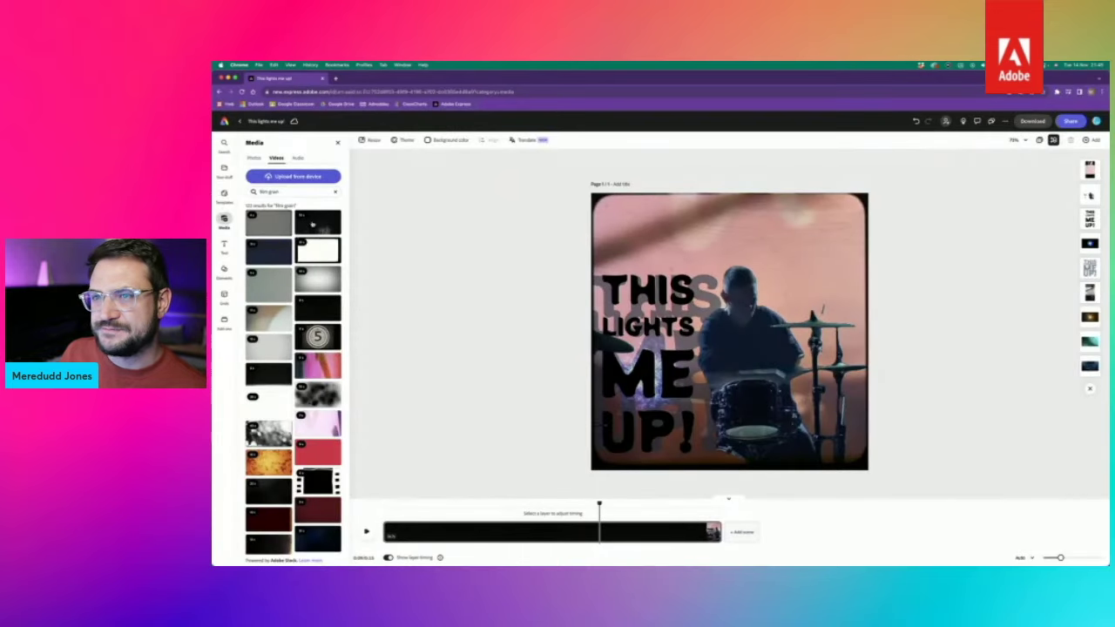
# - Add the 10-second black scratched film clip, enlarge it to fill the canvas and shift it to the left
pyautogui.click(517, 116)
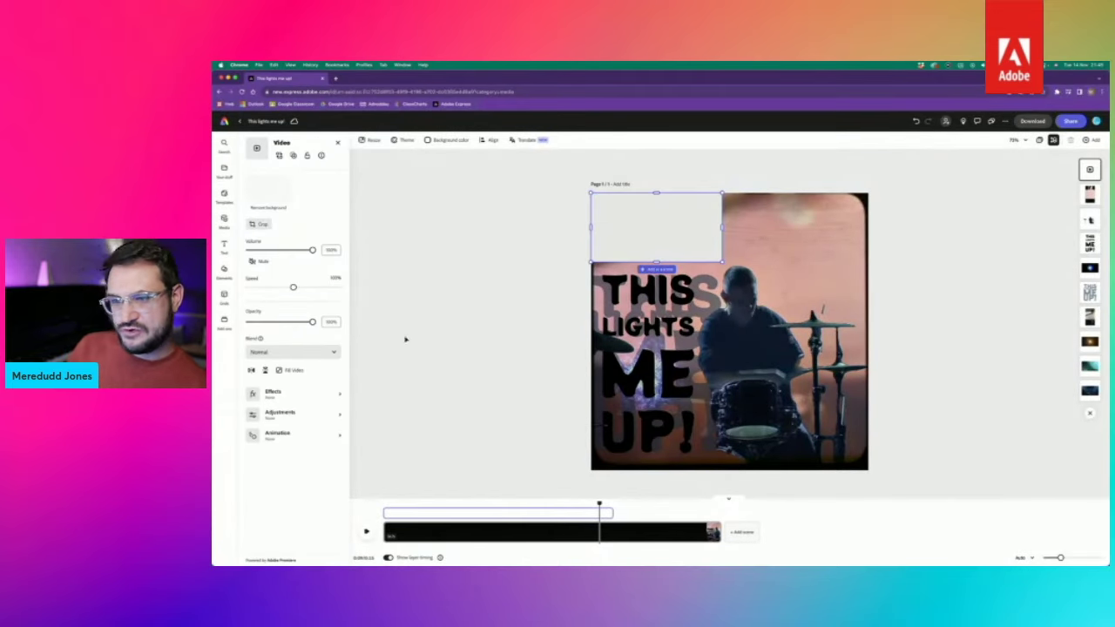
pyautogui.click(288, 370)
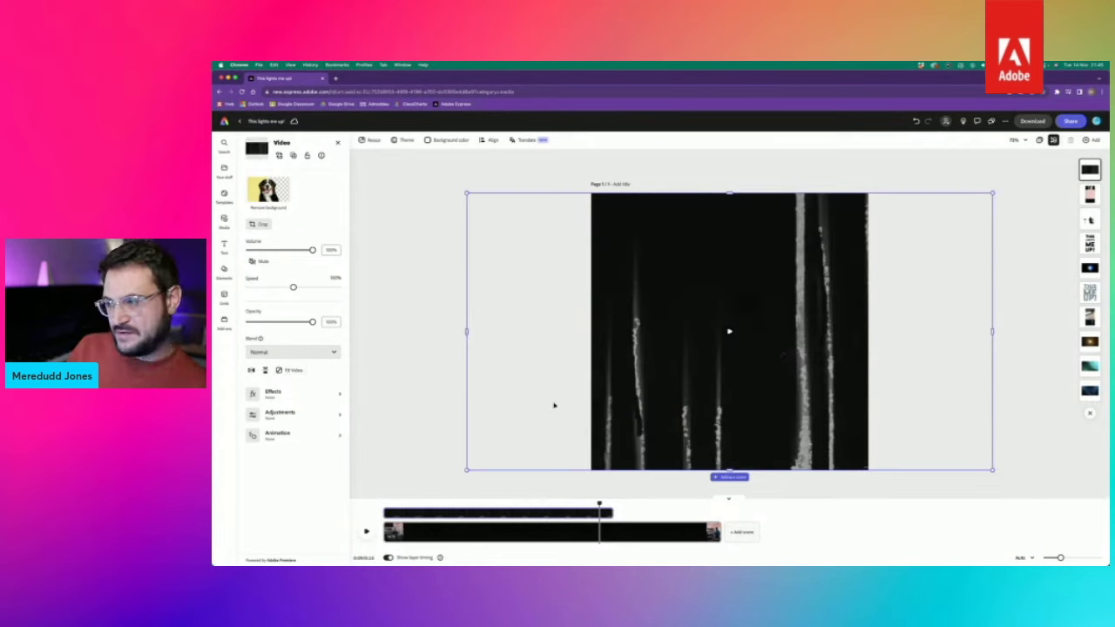
pyautogui.moveTo(724, 412); pyautogui.dragTo(636, 412)
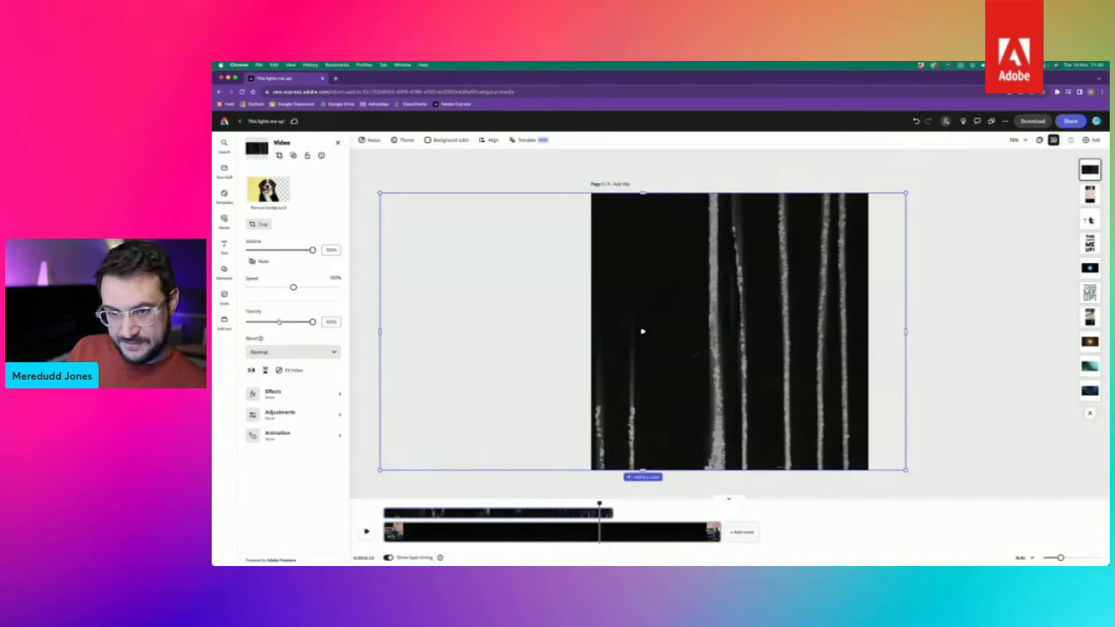
# - Set the scratched film clip's speed to 50% and preview it from the beginning
pyautogui.click(270, 288)
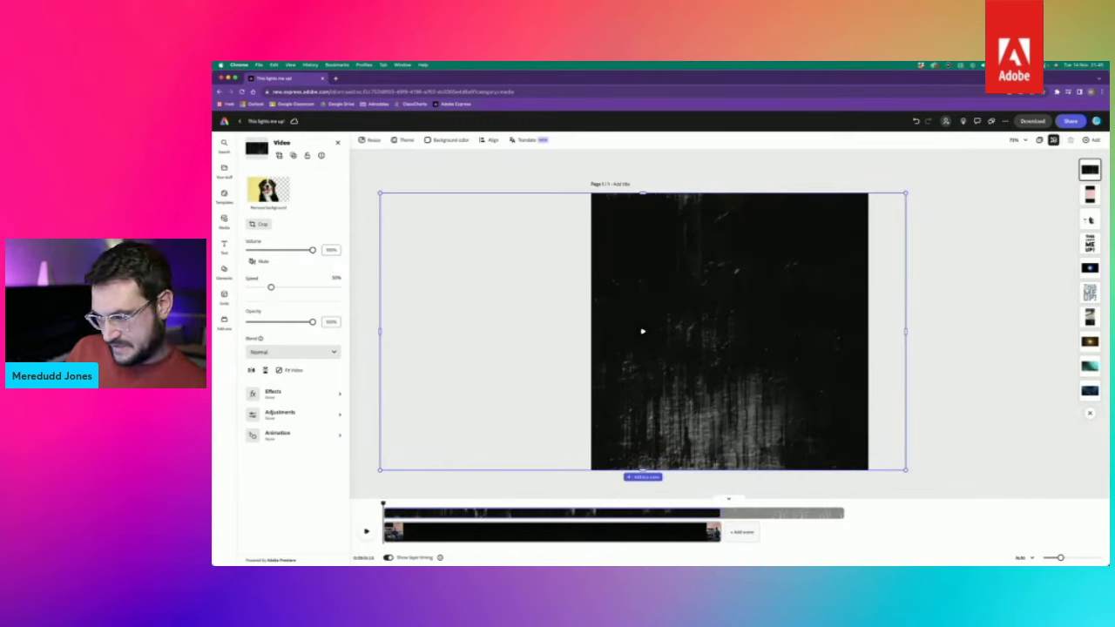
pyautogui.click(367, 533)
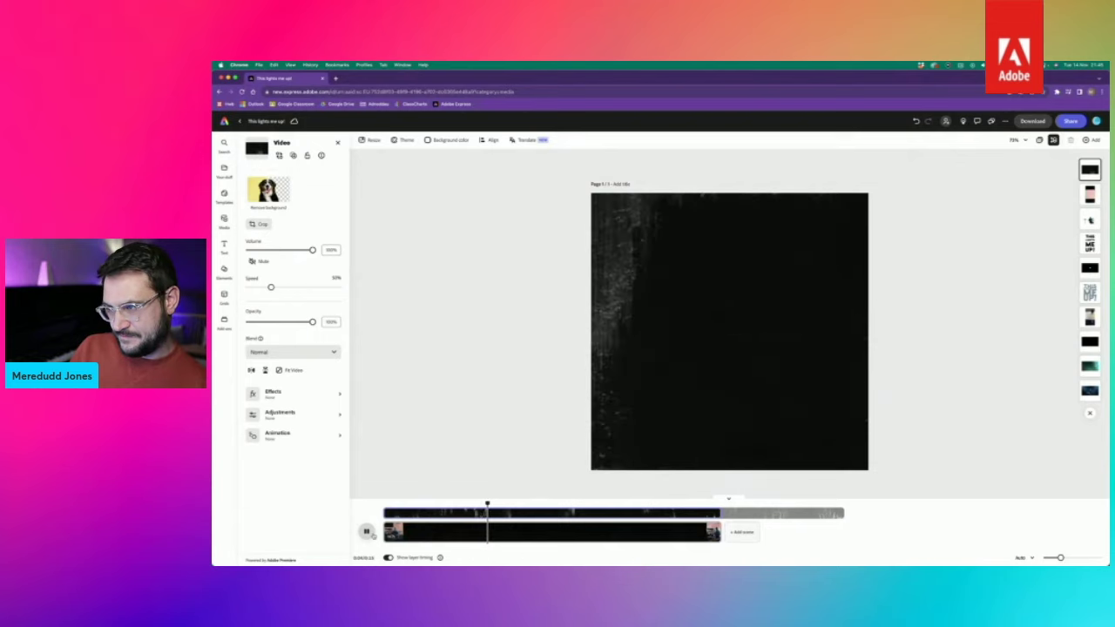
pyautogui.click(366, 532)
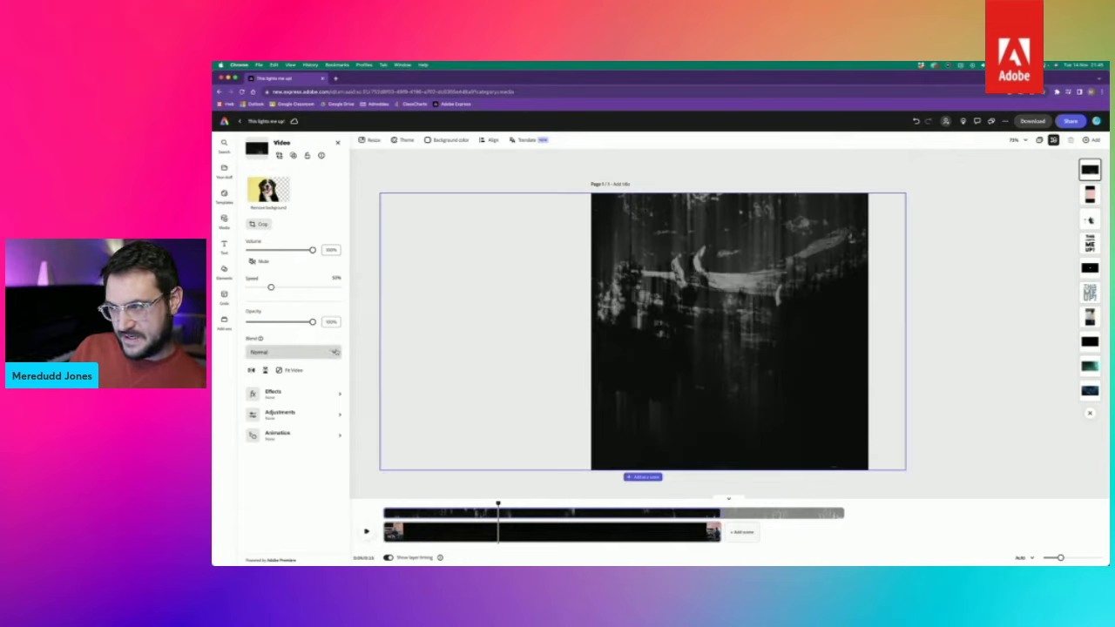
# - Set the scratched film clip's blend mode to Screen and play the video from the beginning
pyautogui.click(334, 351)
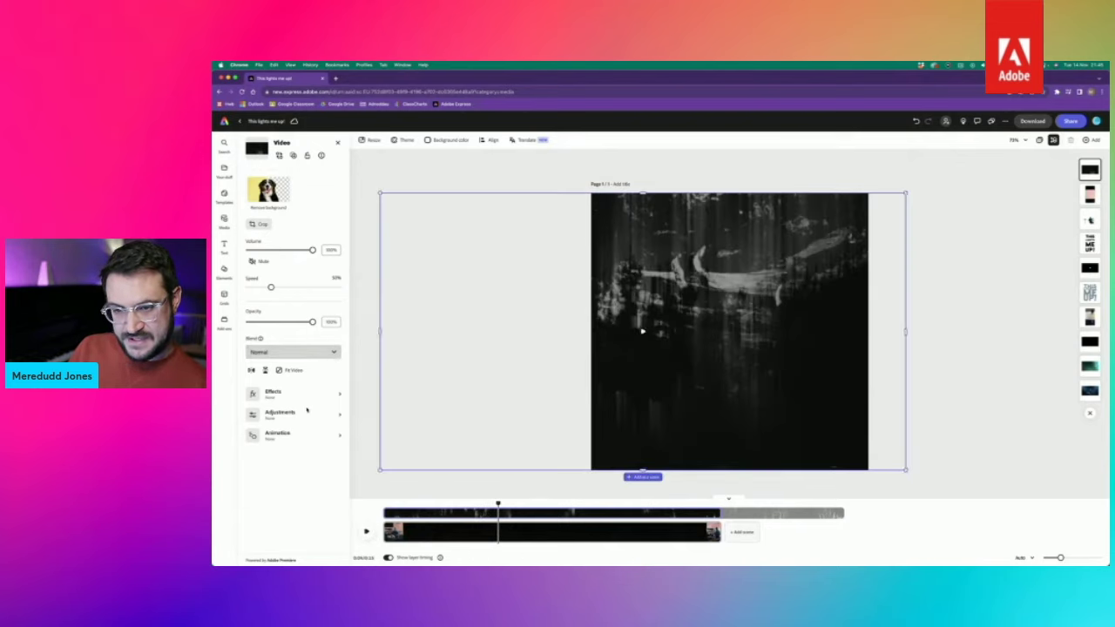
pyautogui.click(302, 438)
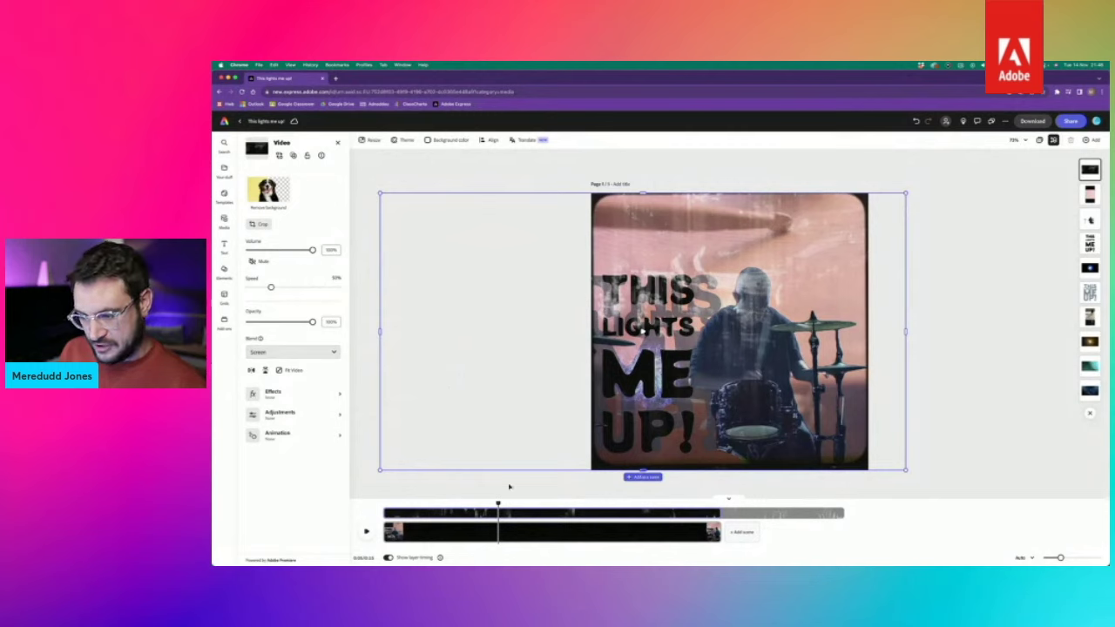
pyautogui.moveTo(498, 504); pyautogui.dragTo(388, 504)
pyautogui.click(365, 531)
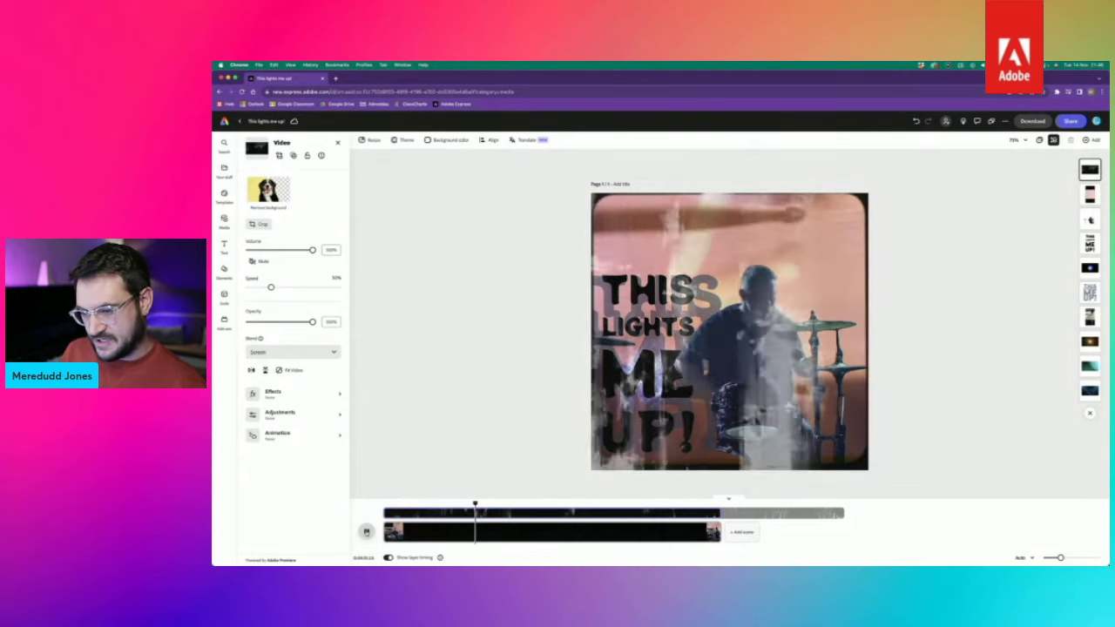
# - Compare the scratched film overlay at zero and full opacity at different moments, and set its opacity to about 36%
pyautogui.click(312, 323)
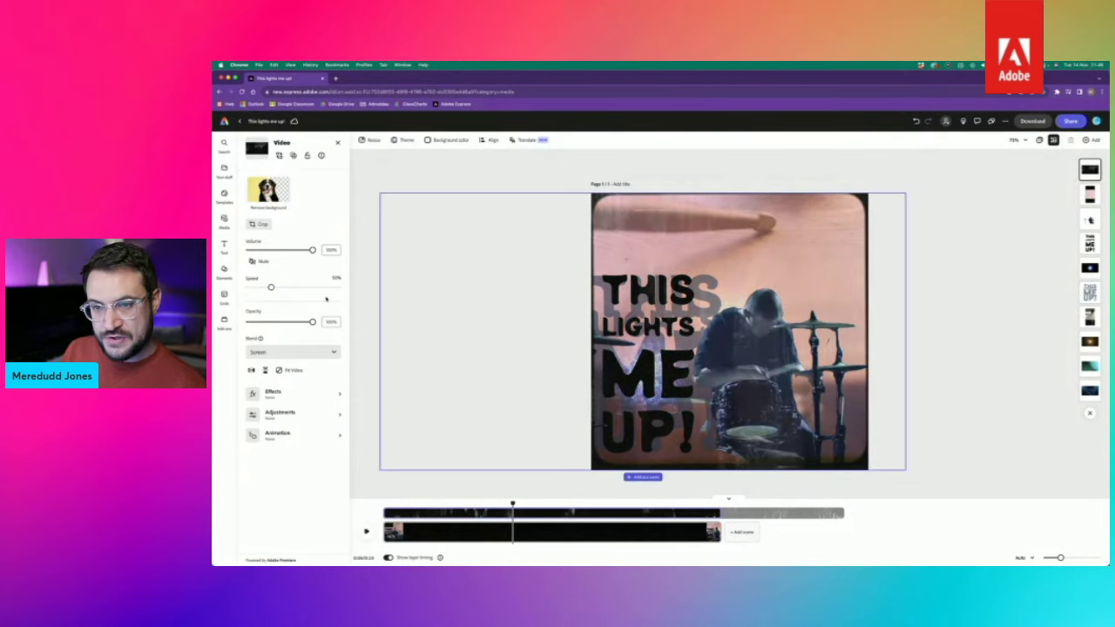
pyautogui.moveTo(312, 322); pyautogui.dragTo(247, 322)
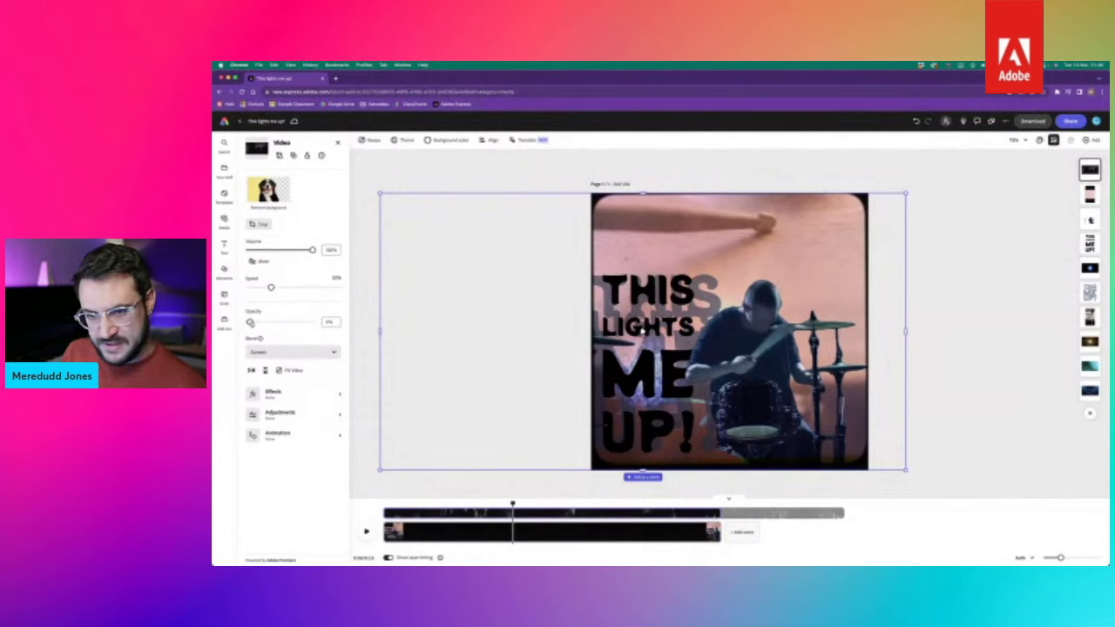
pyautogui.moveTo(259, 323); pyautogui.dragTo(316, 324)
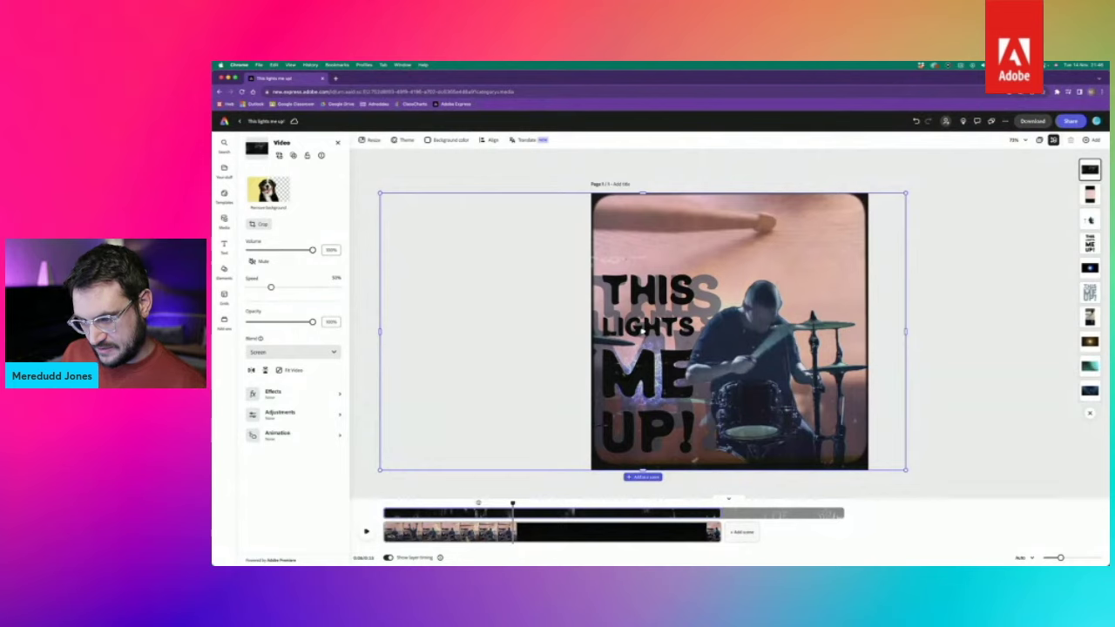
pyautogui.moveTo(512, 504); pyautogui.dragTo(479, 505)
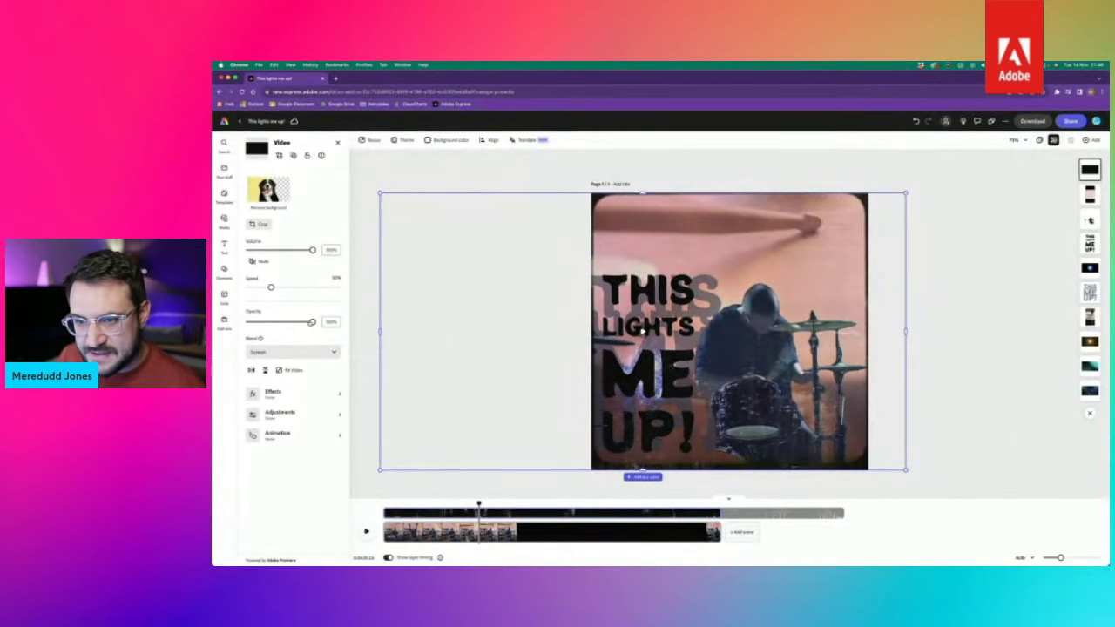
pyautogui.moveTo(312, 323); pyautogui.dragTo(255, 324)
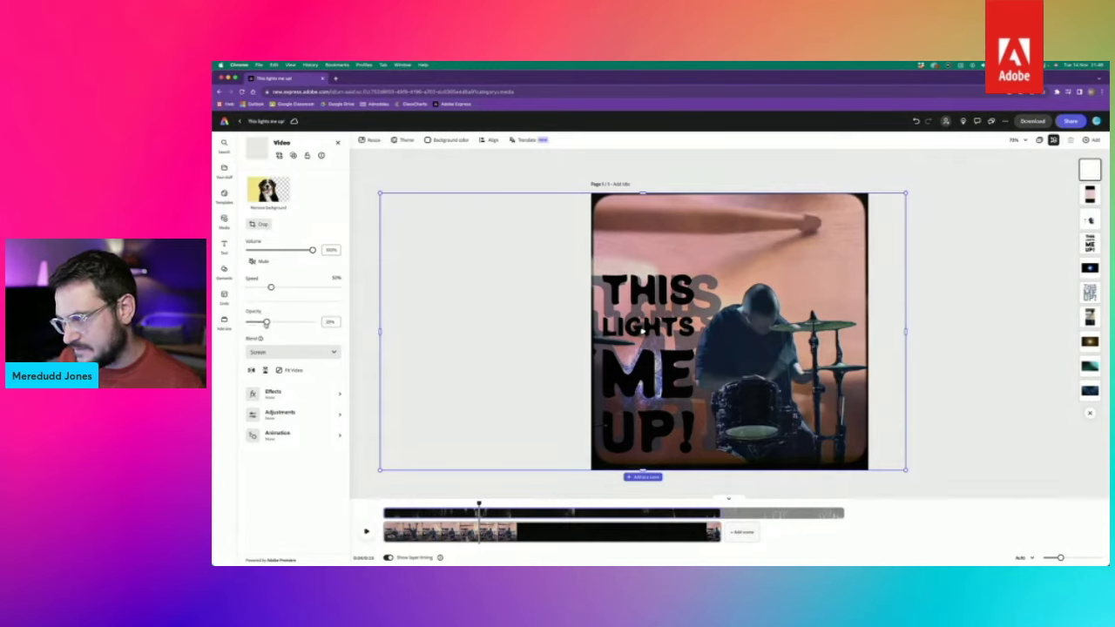
pyautogui.moveTo(265, 323); pyautogui.dragTo(271, 324)
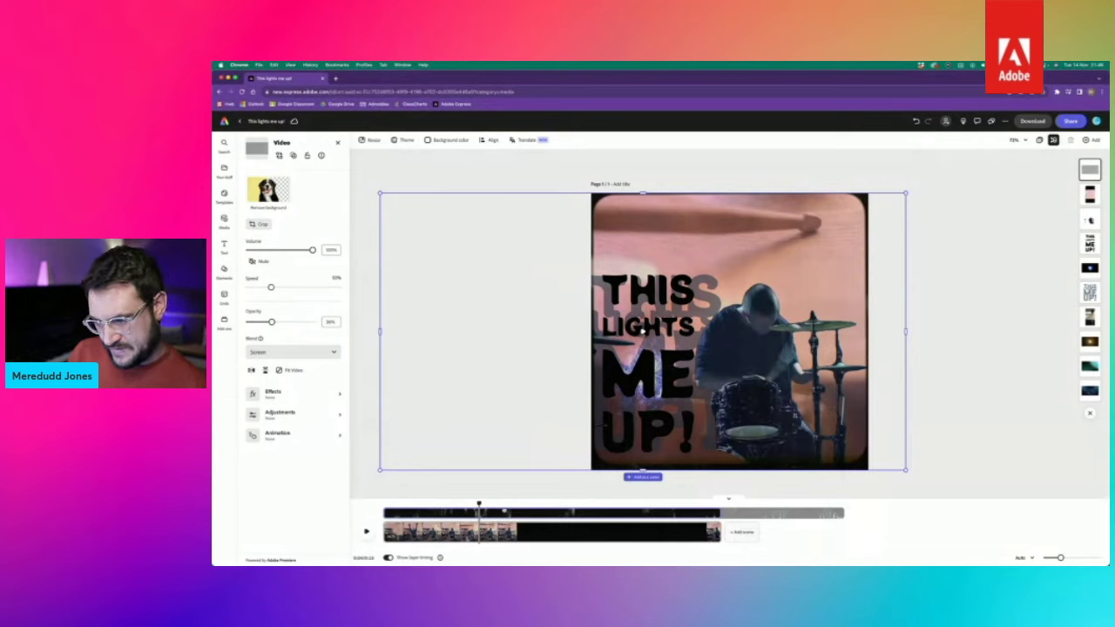
# - Play the video from the beginning to check the fainter scratched film overlay, and pause it
pyautogui.click(384, 504)
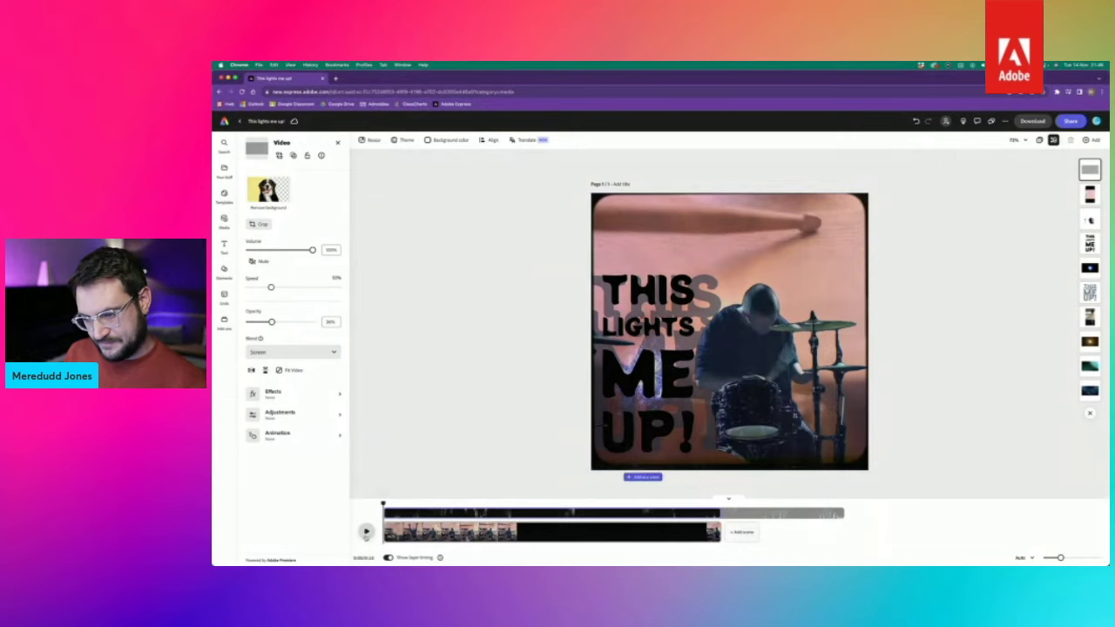
pyautogui.click(366, 532)
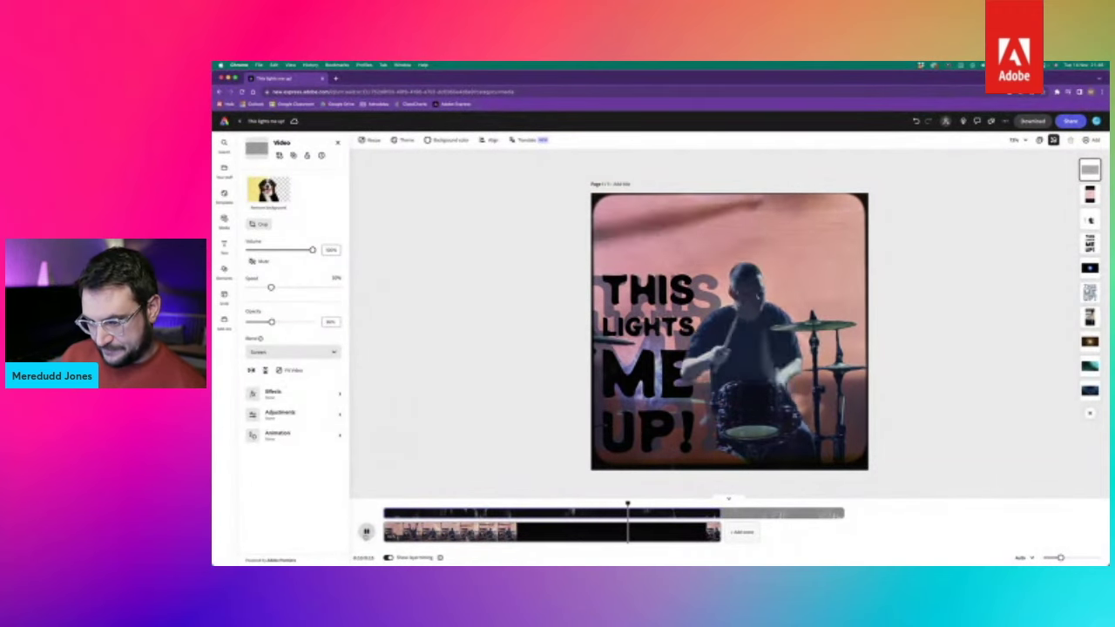
pyautogui.click(367, 533)
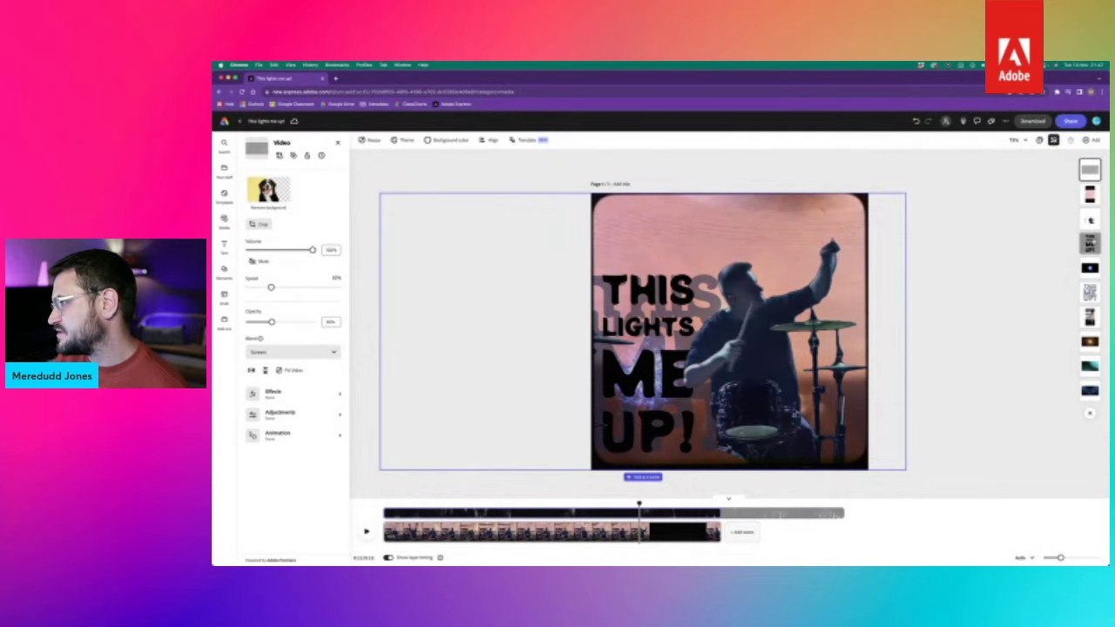
# - Allow the site's notifications and apply the Jitter looping animation to the black "This lights me up!" title
pyautogui.click(1096, 243)
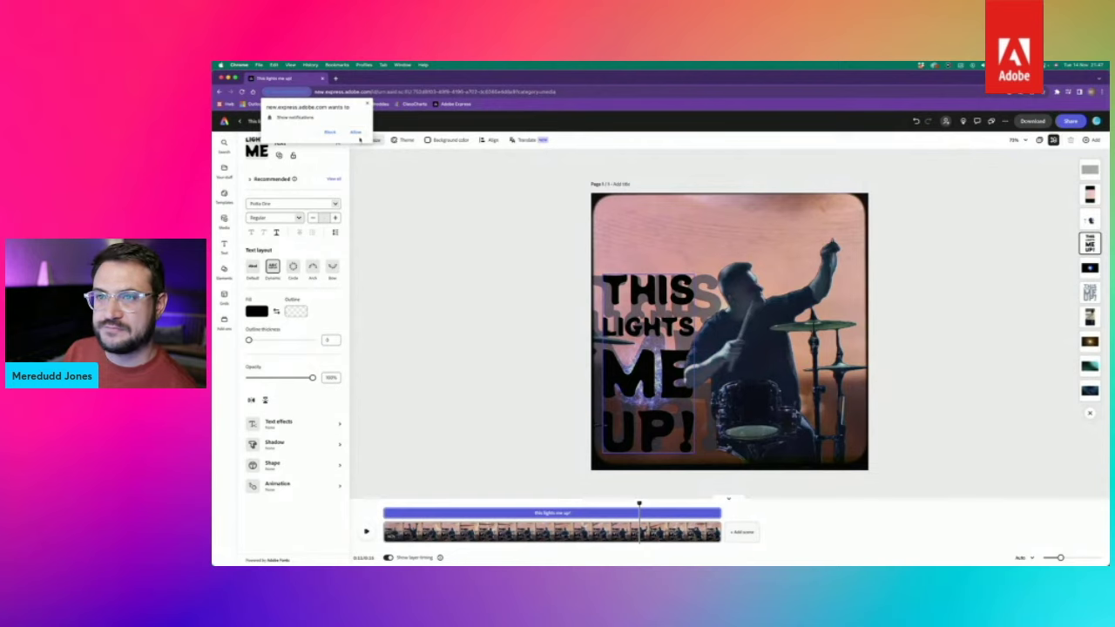
pyautogui.click(356, 132)
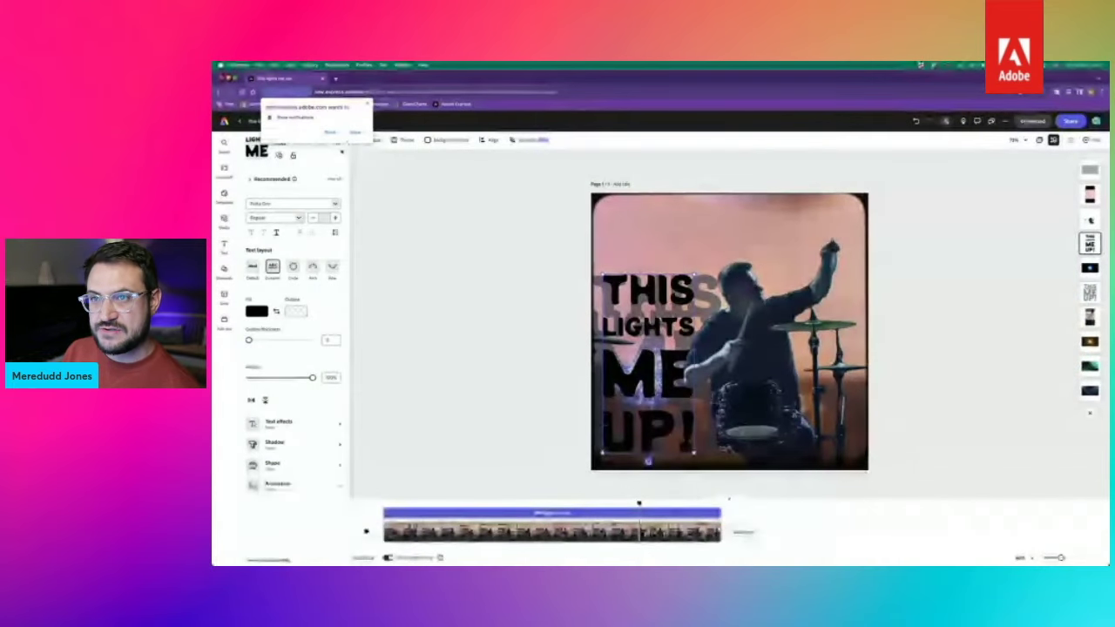
pyautogui.click(277, 485)
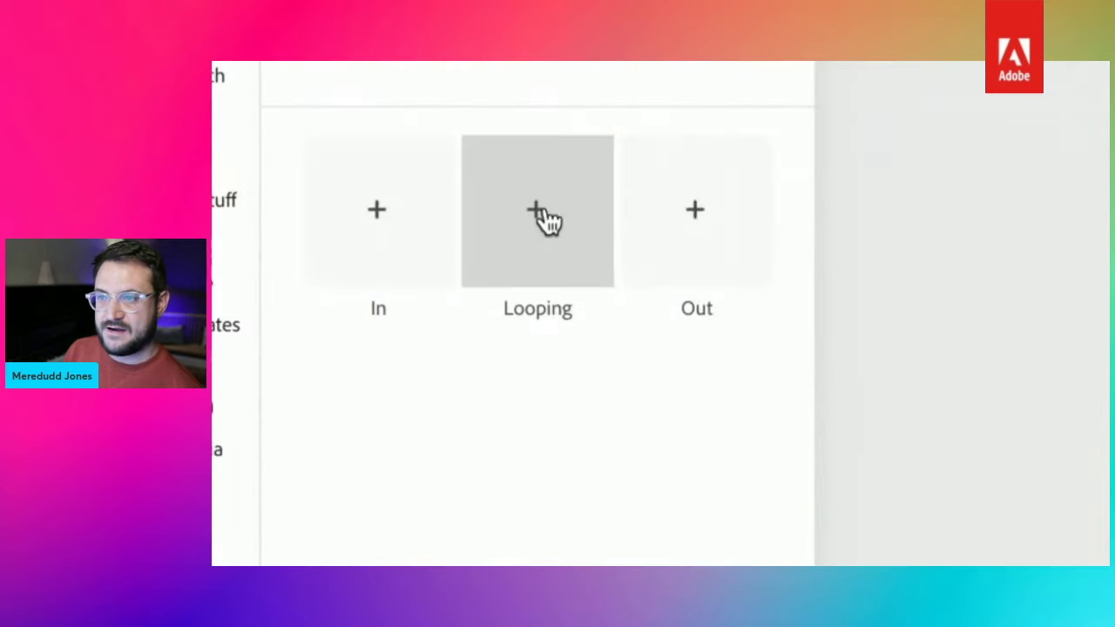
pyautogui.click(547, 222)
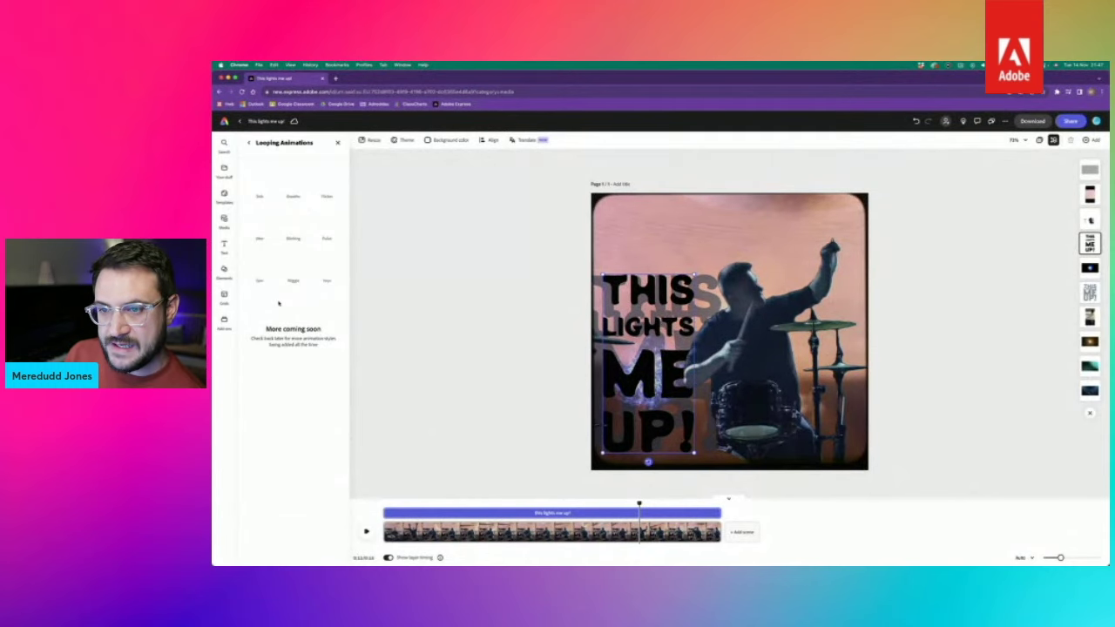
pyautogui.click(256, 226)
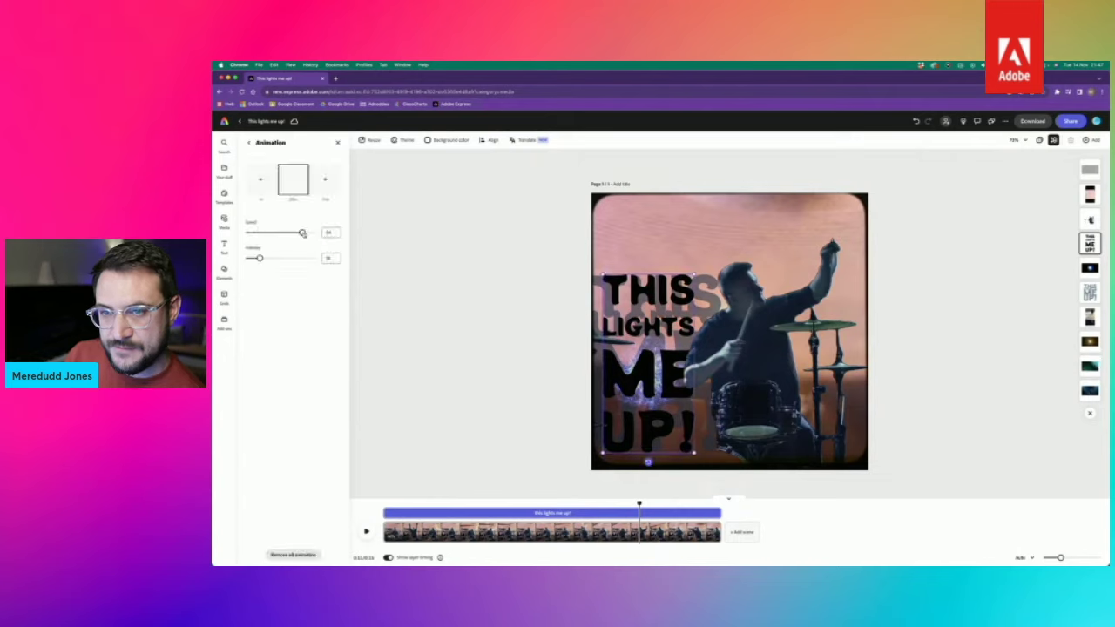
# - Set the black title's Jitter animation to intensity 1 and a speed of about 75
pyautogui.moveTo(259, 258); pyautogui.dragTo(252, 259)
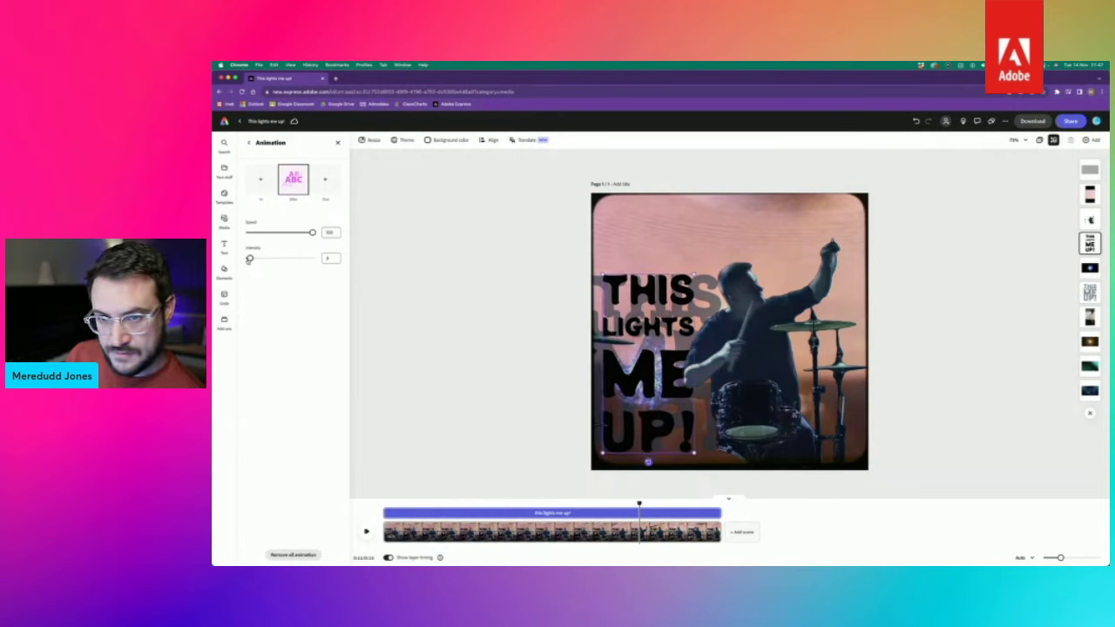
pyautogui.click(335, 259)
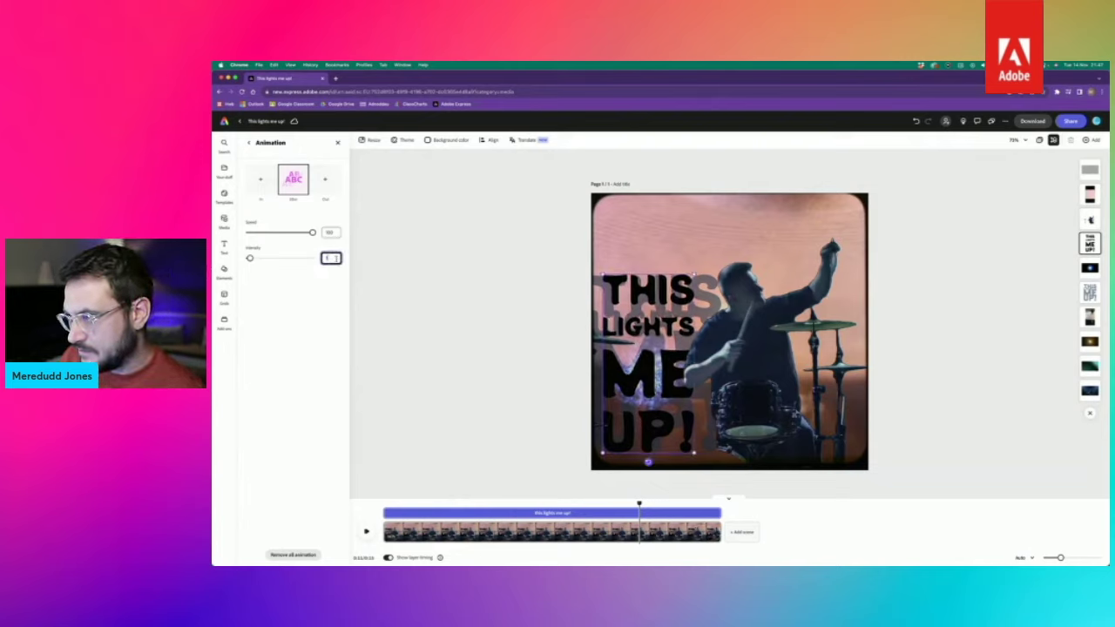
pyautogui.click(328, 284)
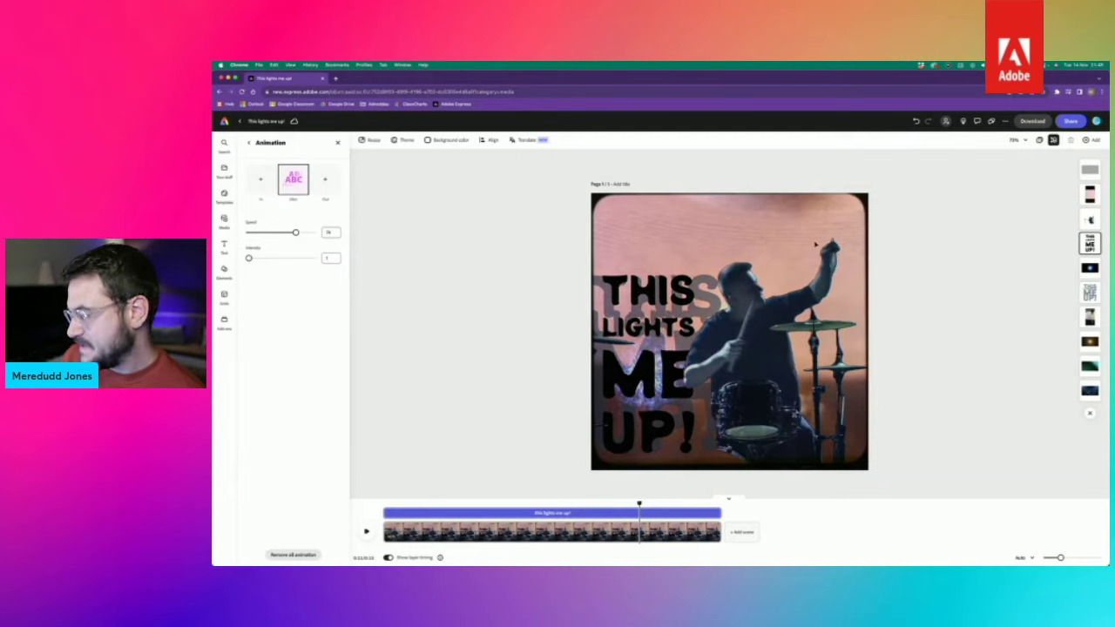
# - Apply the Jitter looping animation to the semi-transparent navy title copy, with intensity 1 and a speed of about 31
pyautogui.click(1089, 293)
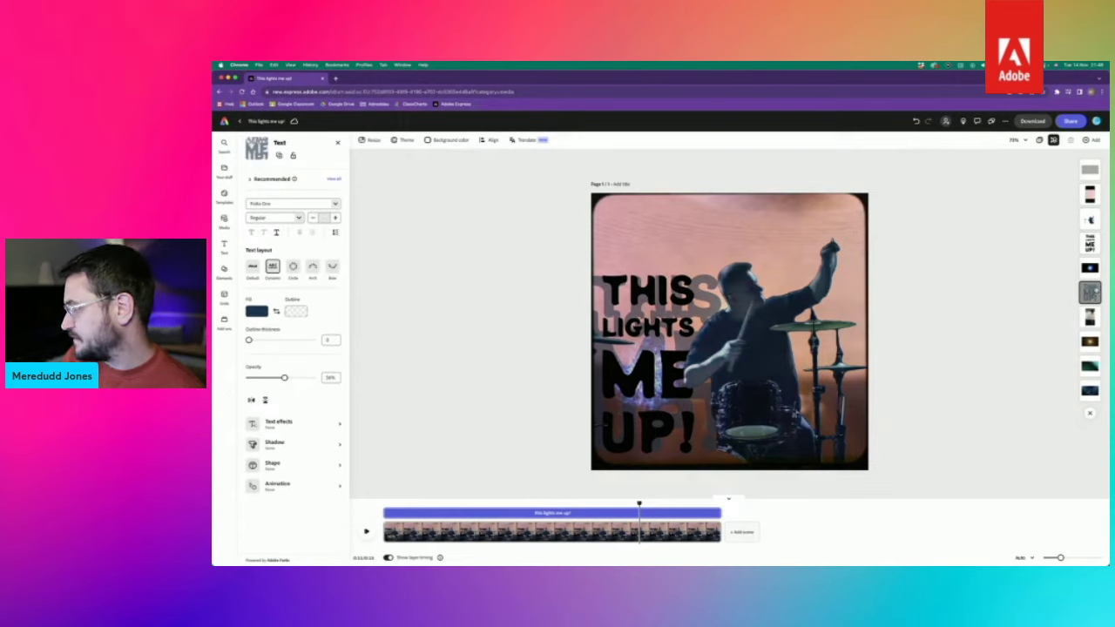
pyautogui.click(272, 485)
pyautogui.click(294, 178)
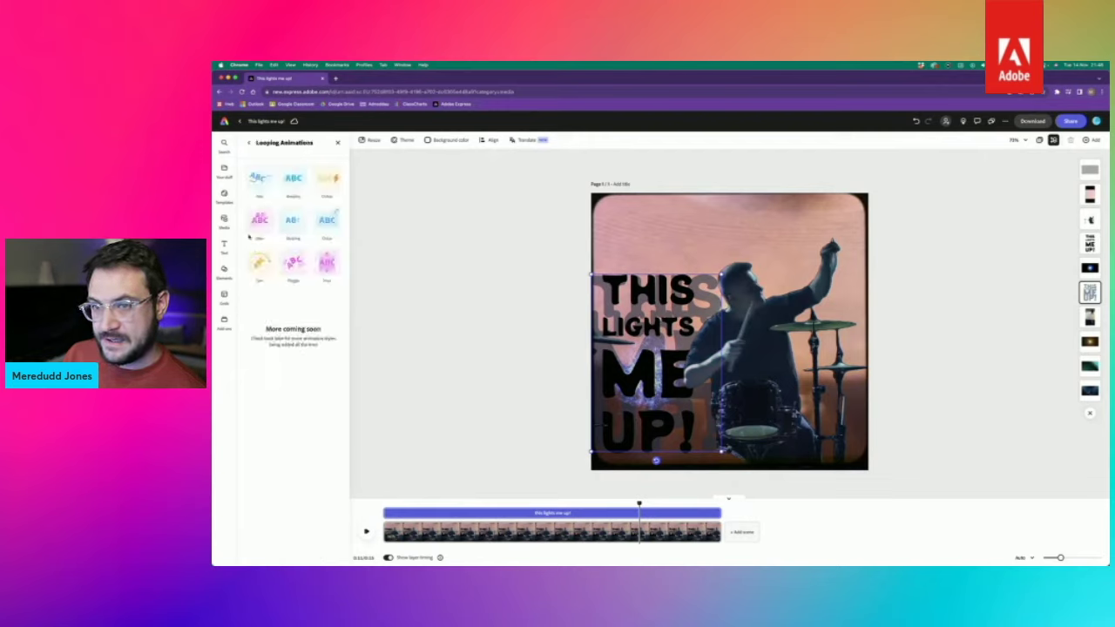
pyautogui.click(267, 229)
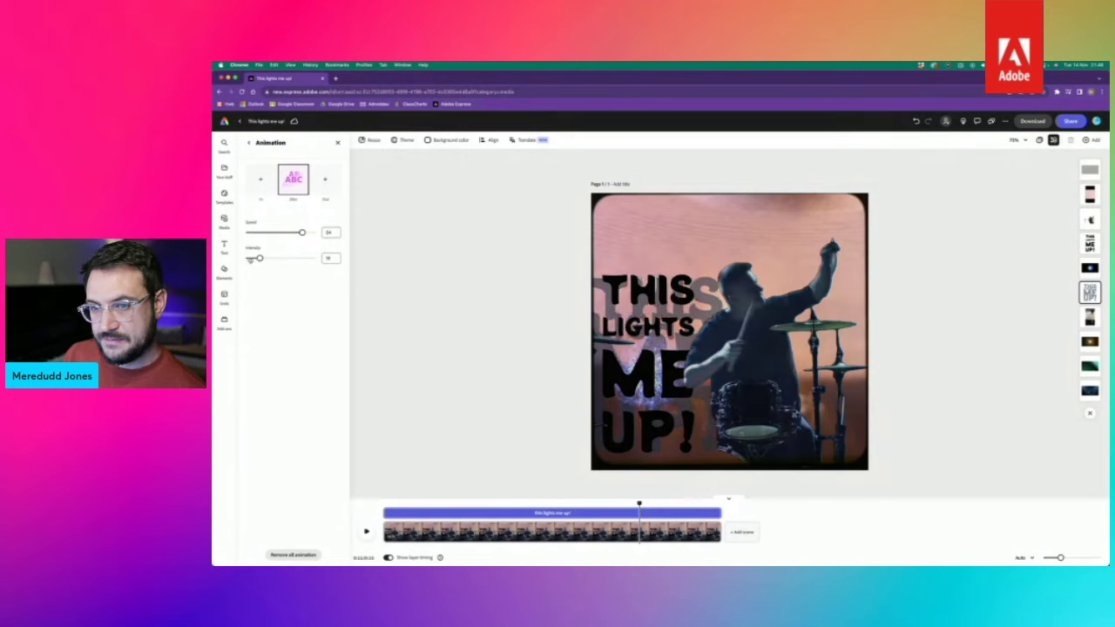
pyautogui.click(330, 258)
pyautogui.write('8')
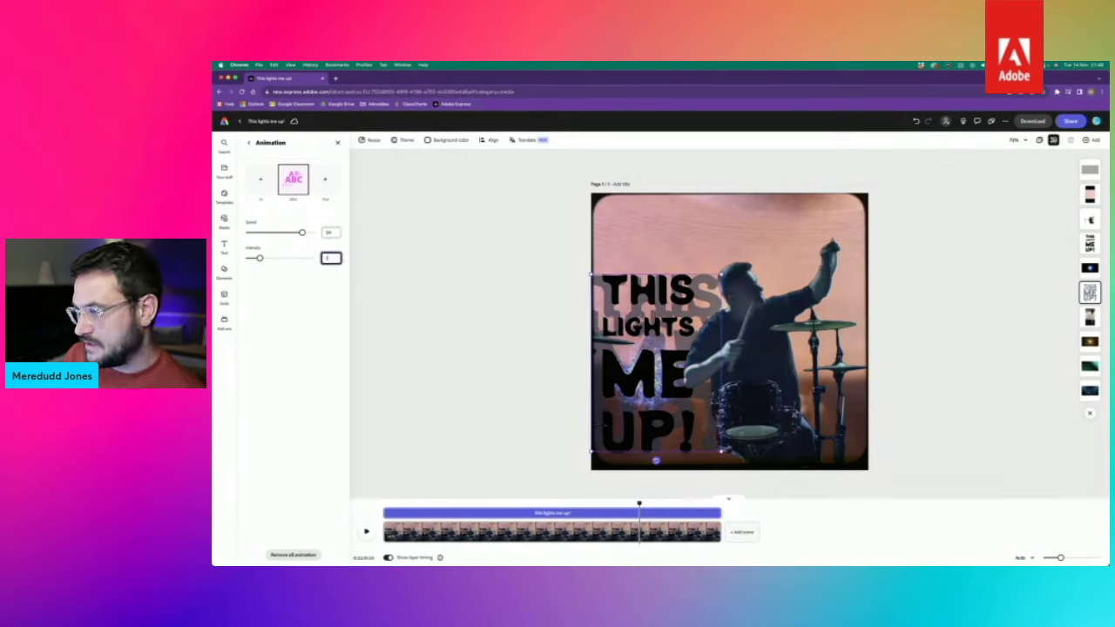
pyautogui.press('Return')
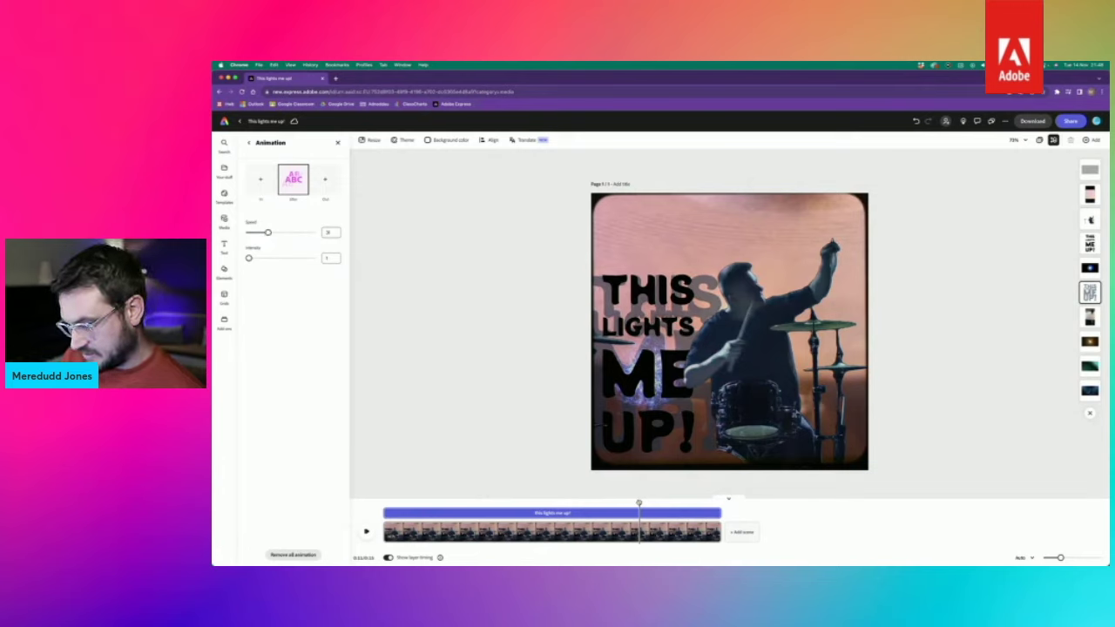
# - Preview the title animations, raise the navy title's jitter intensity to 10 and replay the video from the beginning
pyautogui.click(366, 531)
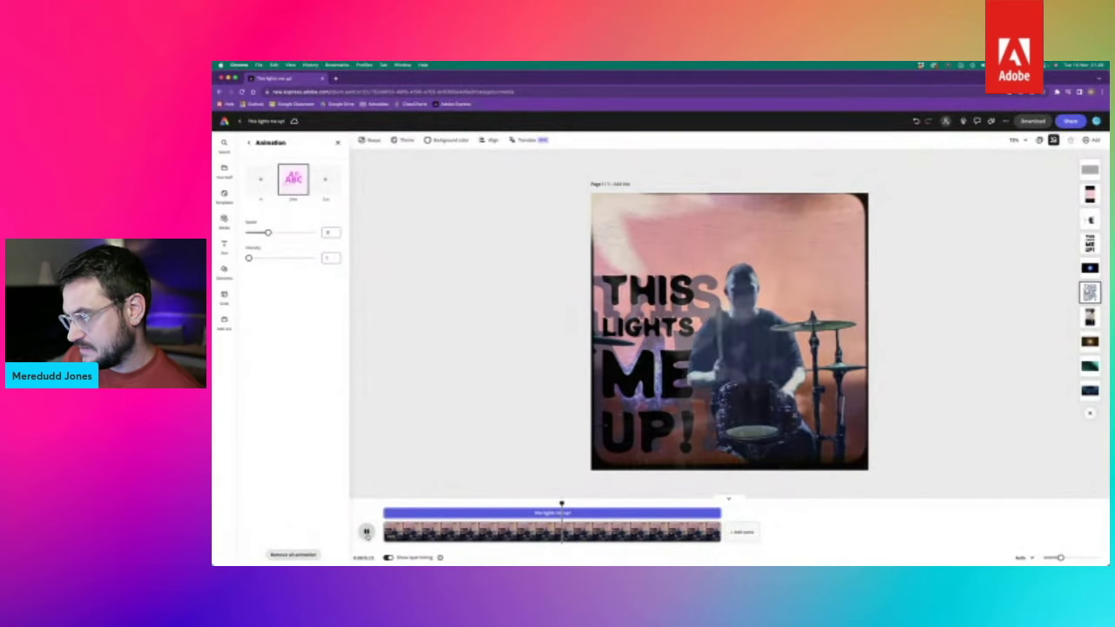
pyautogui.click(366, 531)
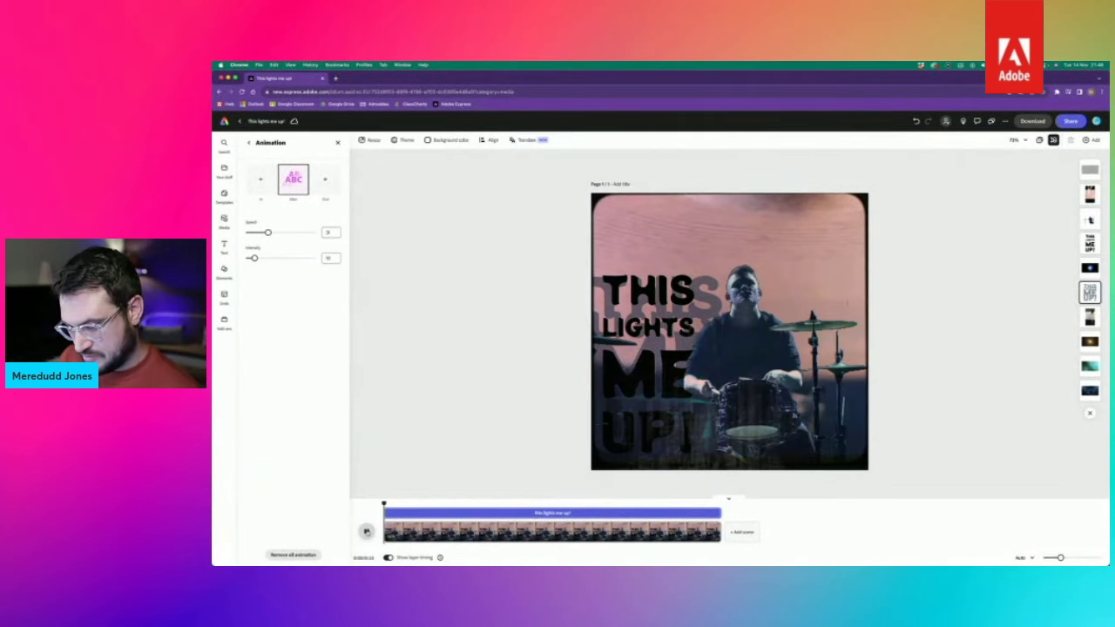
pyautogui.press('space')
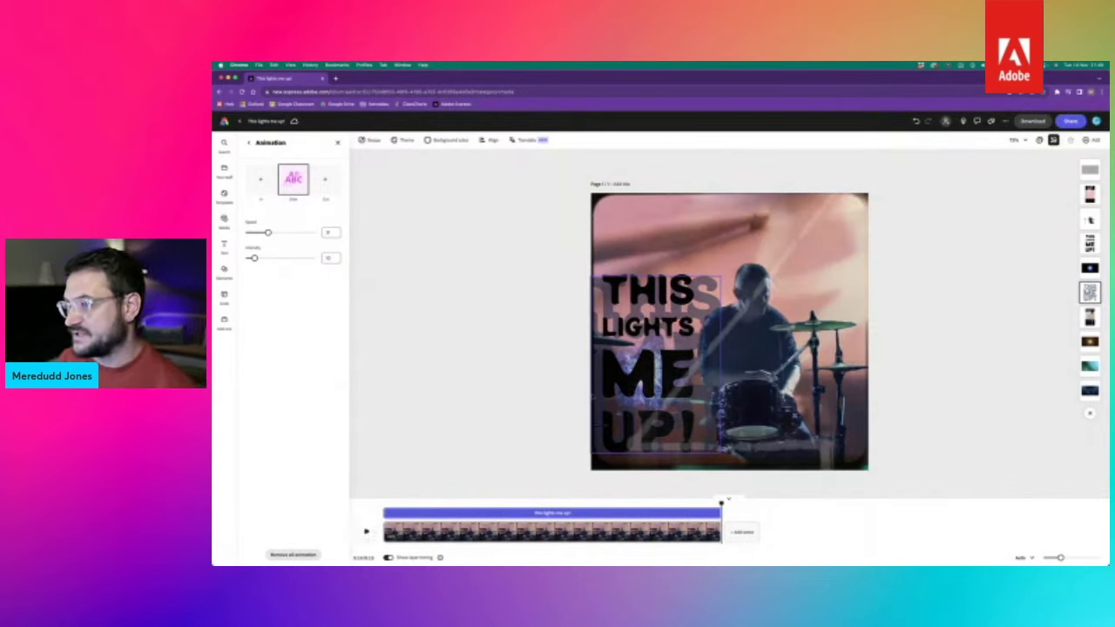
# - Search the stock videos for "light leaks" and browse the results
pyautogui.click(544, 178)
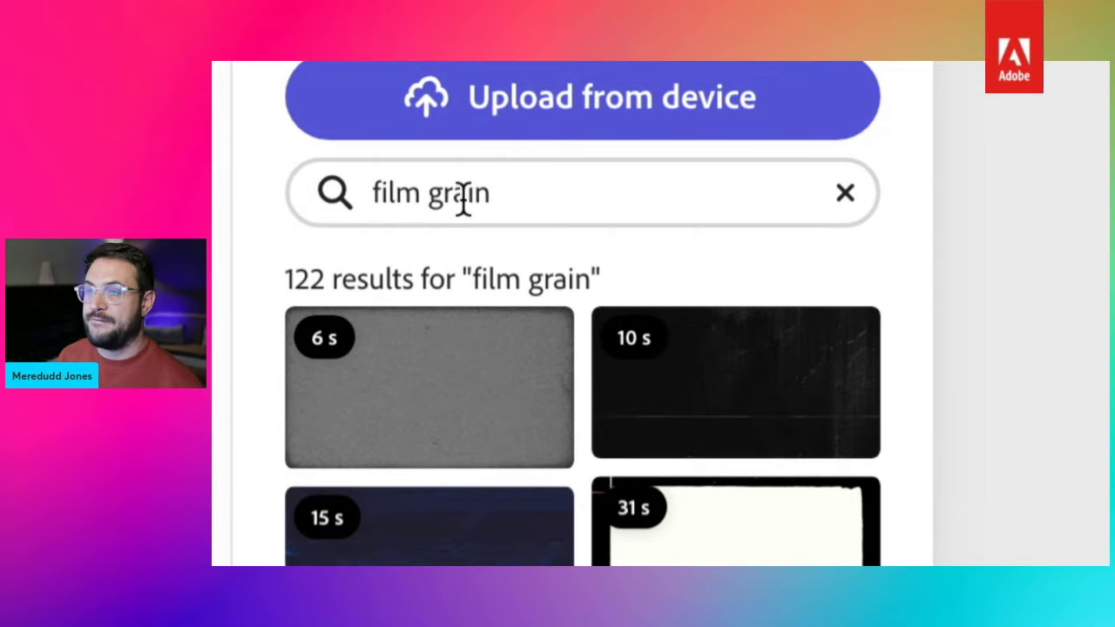
pyautogui.moveTo(513, 191); pyautogui.dragTo(363, 193)
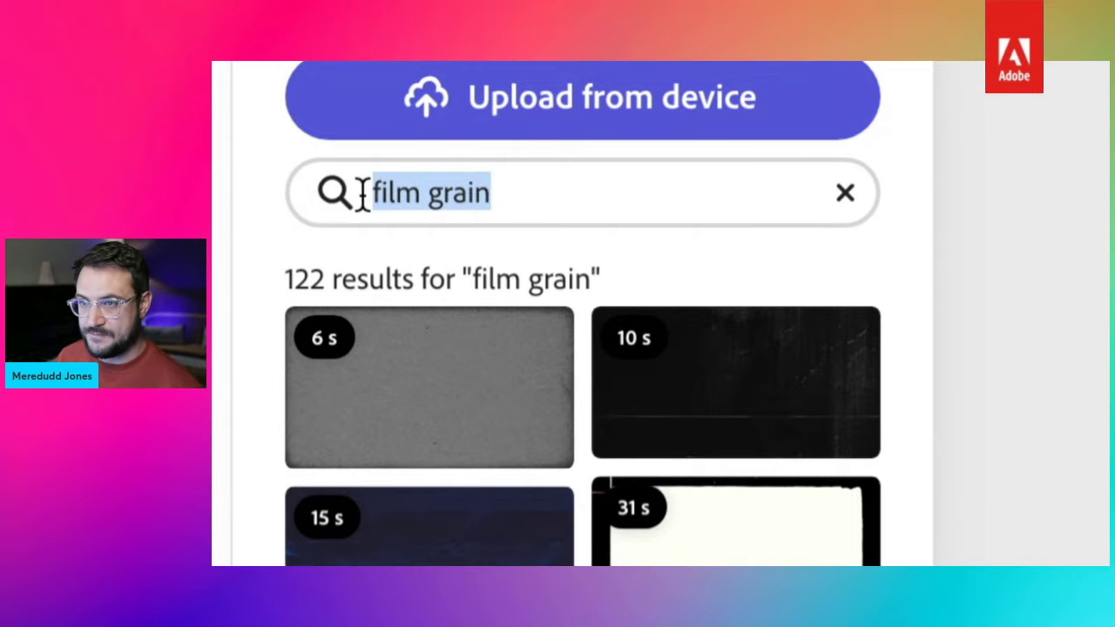
pyautogui.write('light')
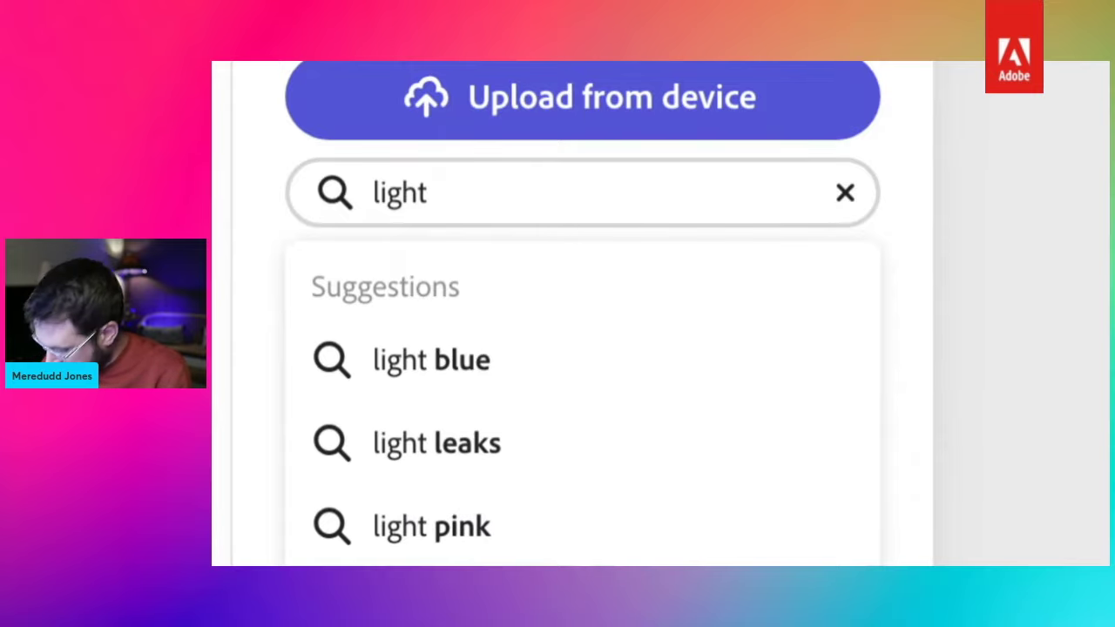
pyautogui.write(' leaks')
pyautogui.press('Return')
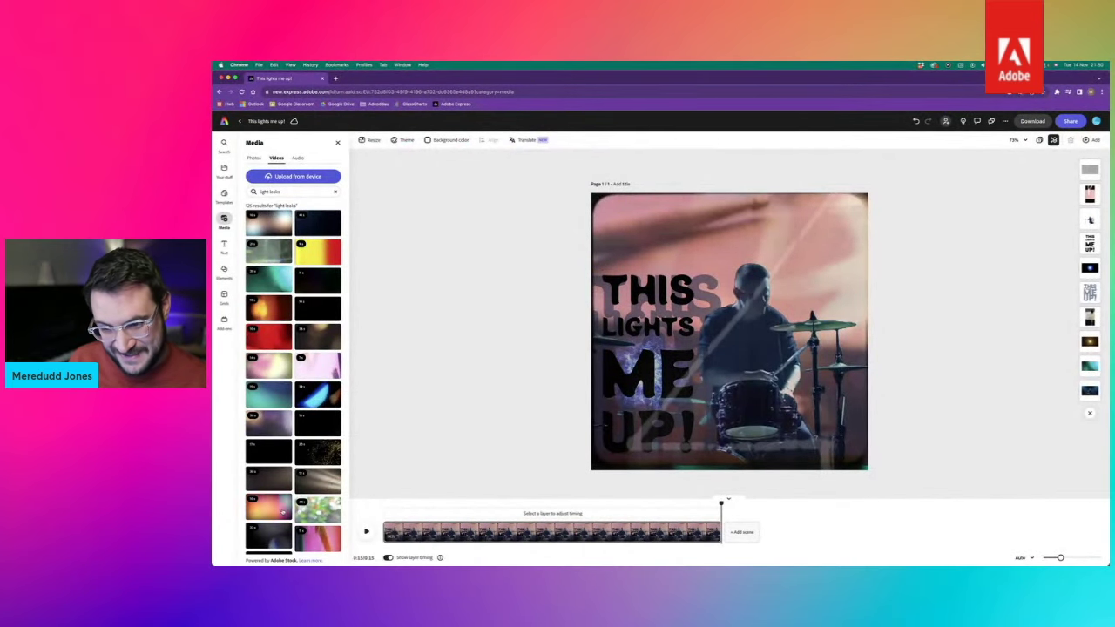
pyautogui.scroll(-3, 326, 513)
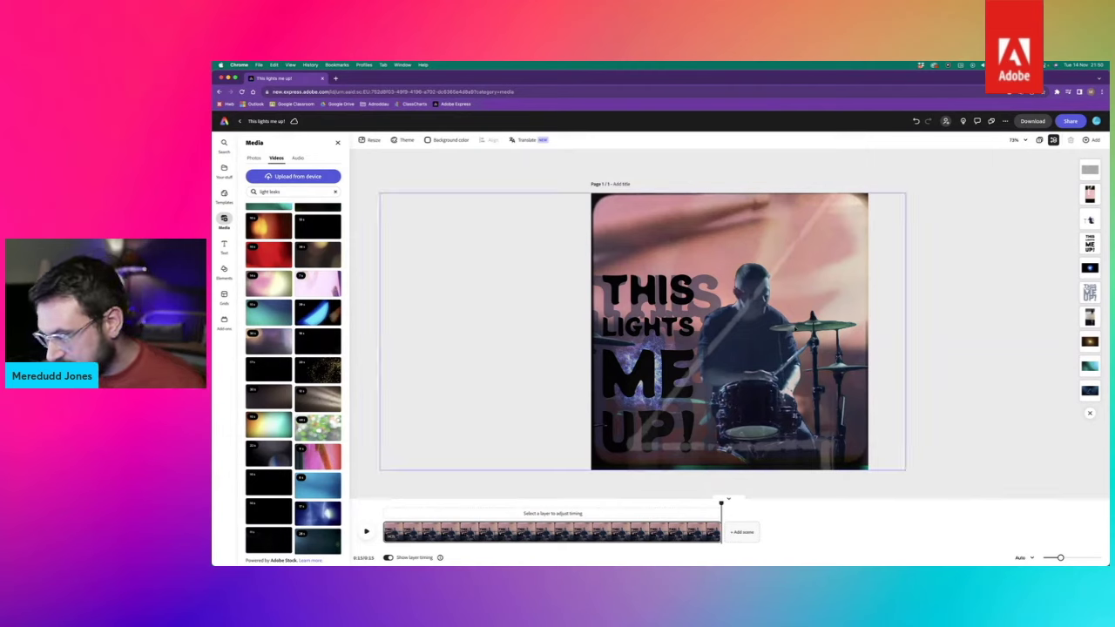
# - Move the Multiply-blended film frame video above the scratched film clip to the top of the layer stack, and deselect it
pyautogui.click(1090, 194)
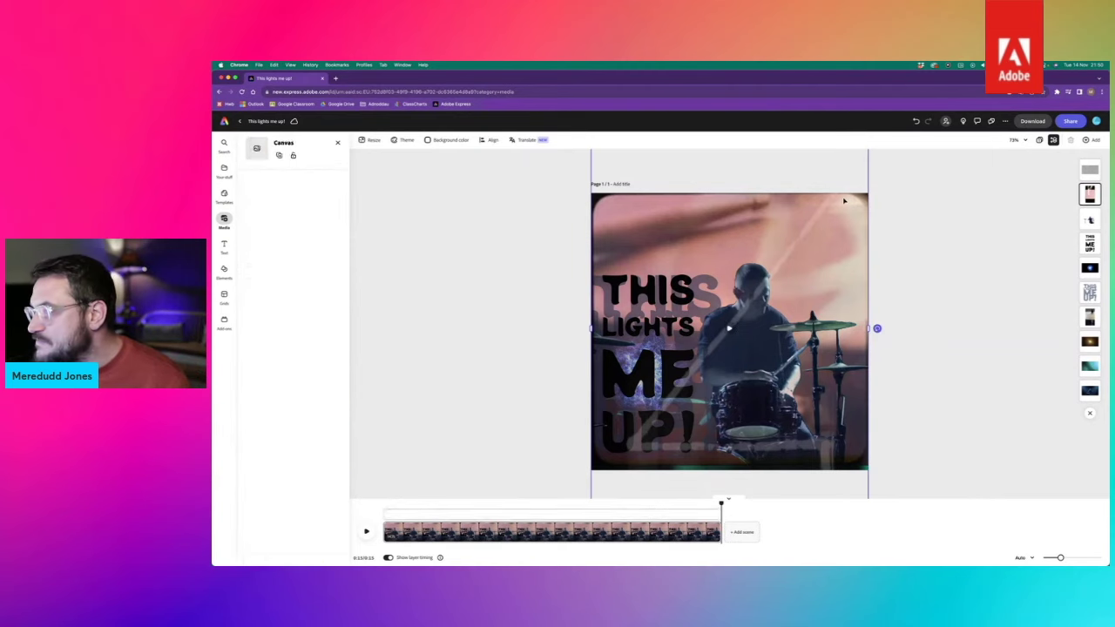
pyautogui.moveTo(834, 178); pyautogui.dragTo(833, 180)
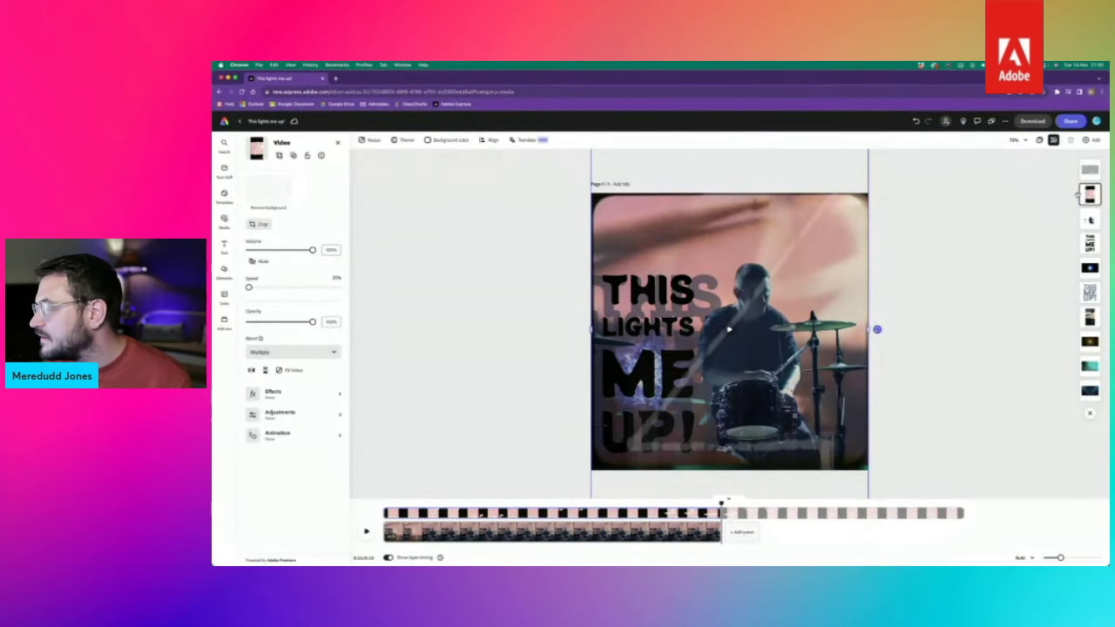
pyautogui.moveTo(1090, 194); pyautogui.dragTo(1090, 170)
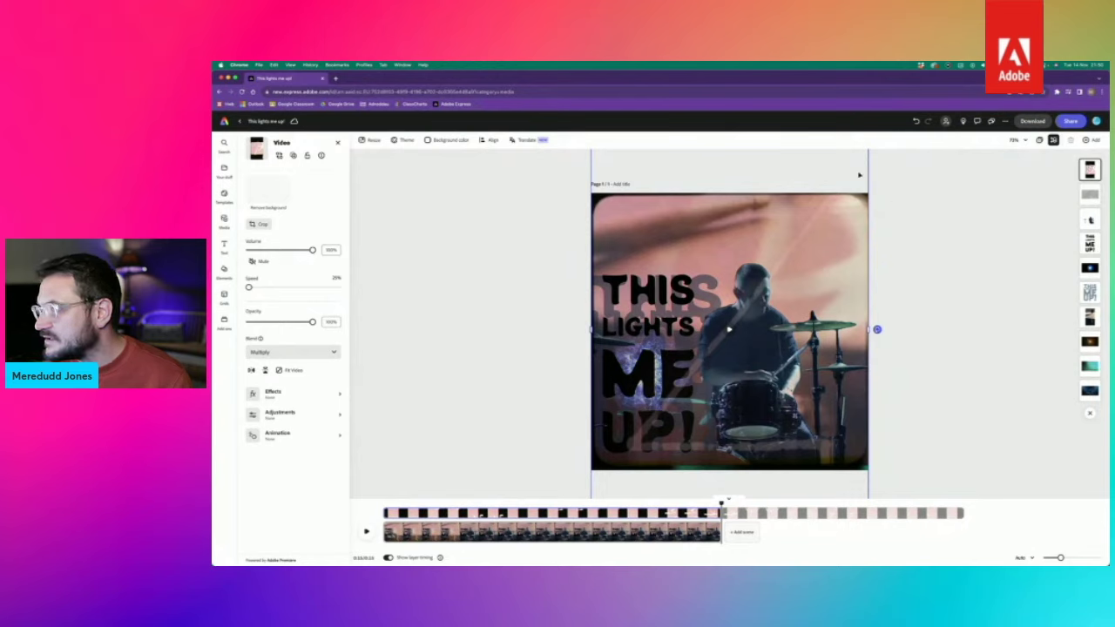
pyautogui.moveTo(819, 167); pyautogui.dragTo(820, 168)
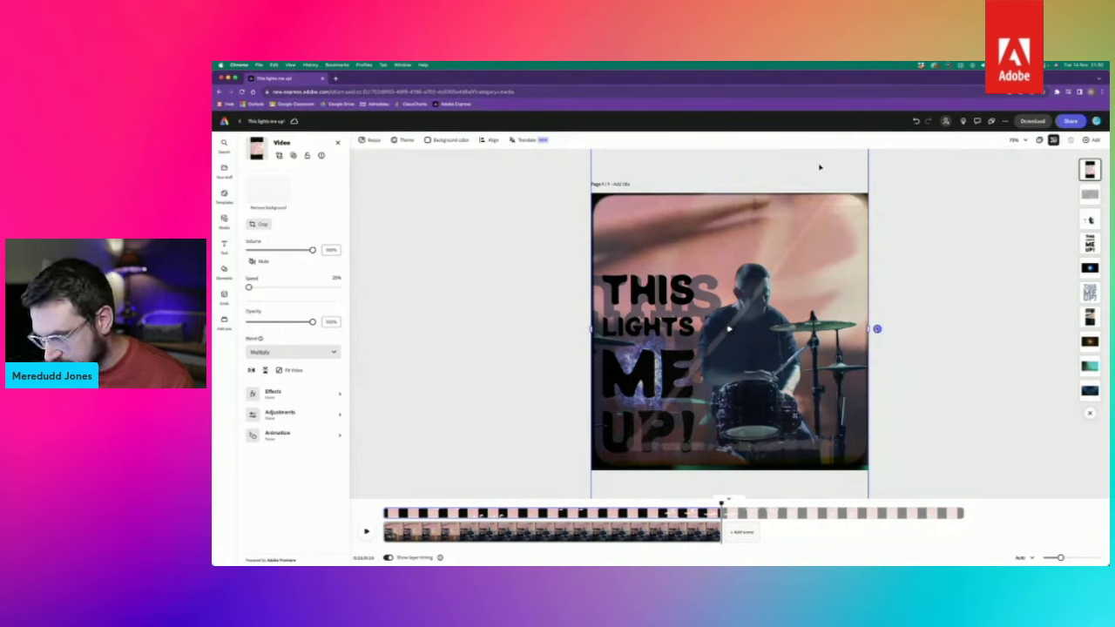
pyautogui.click(992, 317)
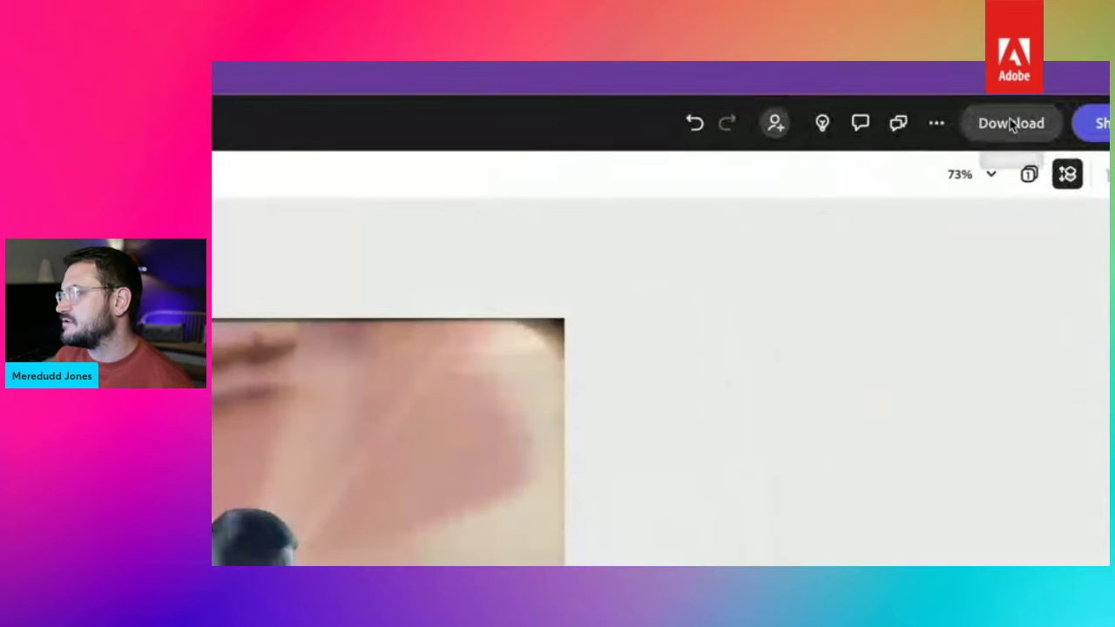
# - Download the video as an MP4 at 720p resolution
pyautogui.click(1032, 121)
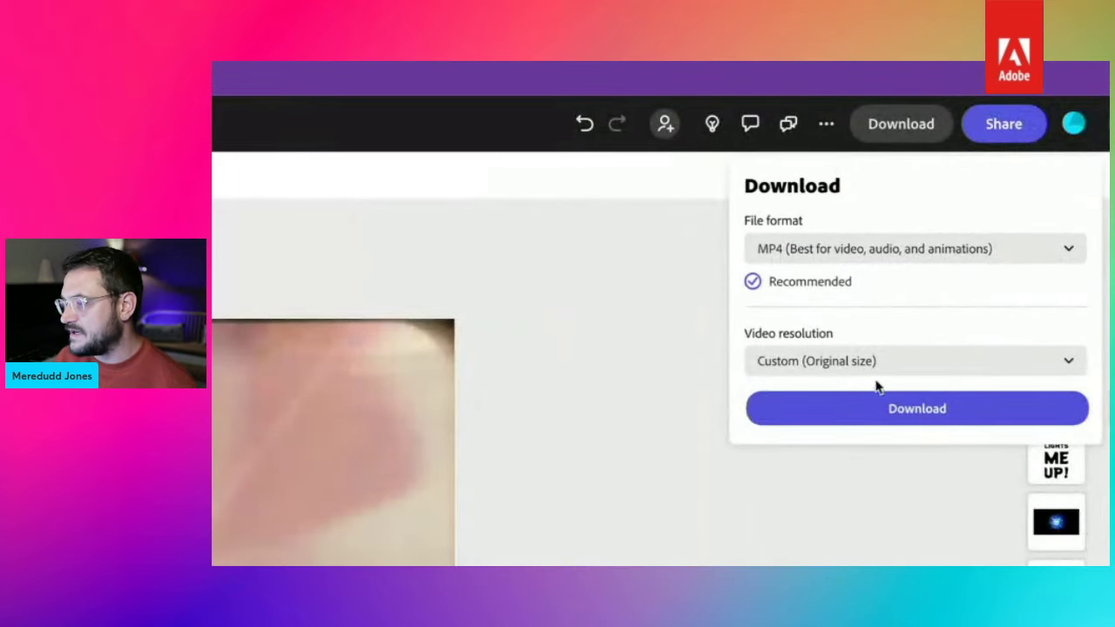
pyautogui.click(845, 382)
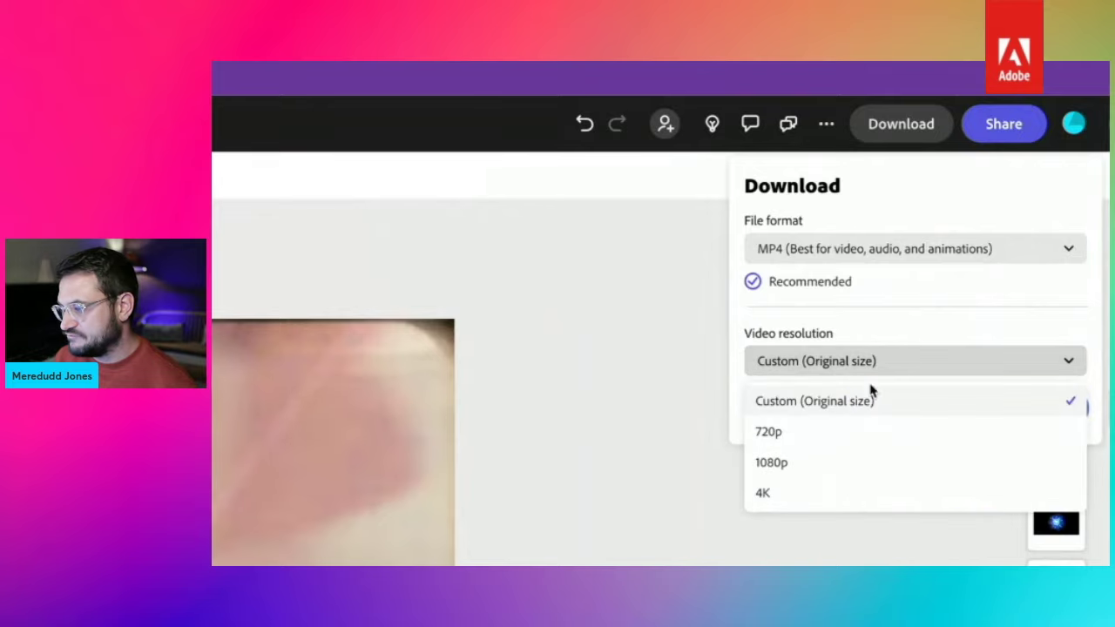
pyautogui.click(777, 437)
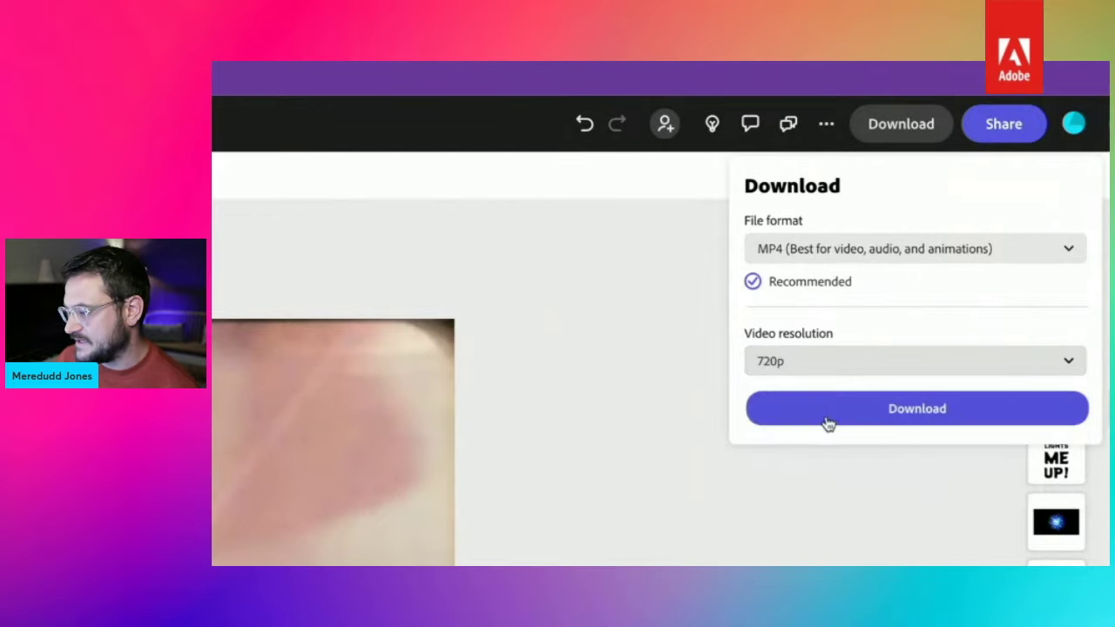
pyautogui.click(900, 404)
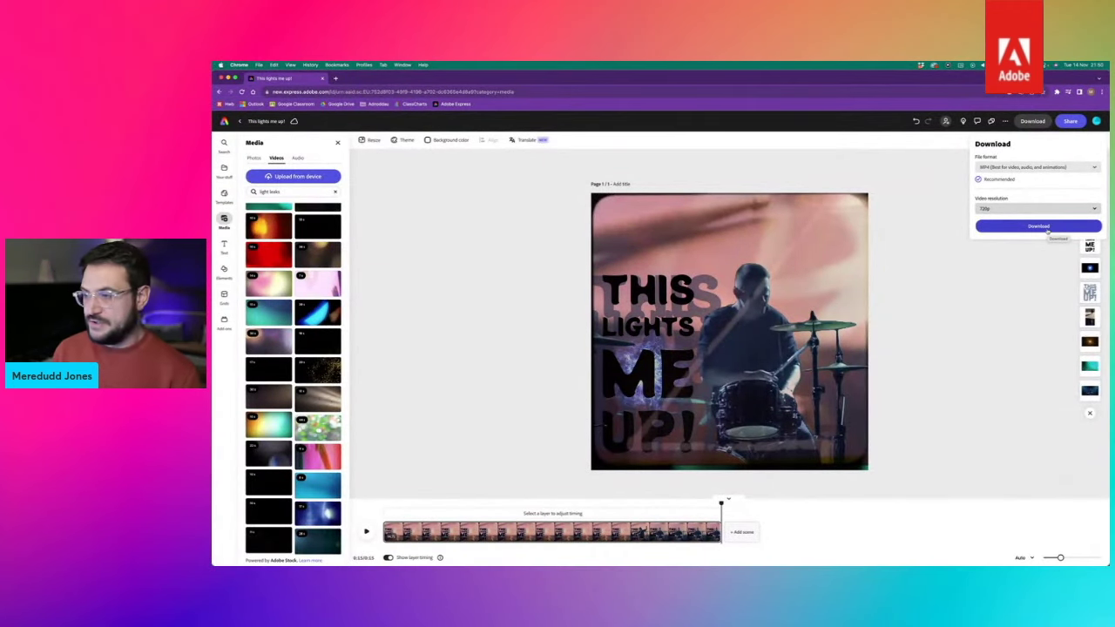
pyautogui.click(1049, 229)
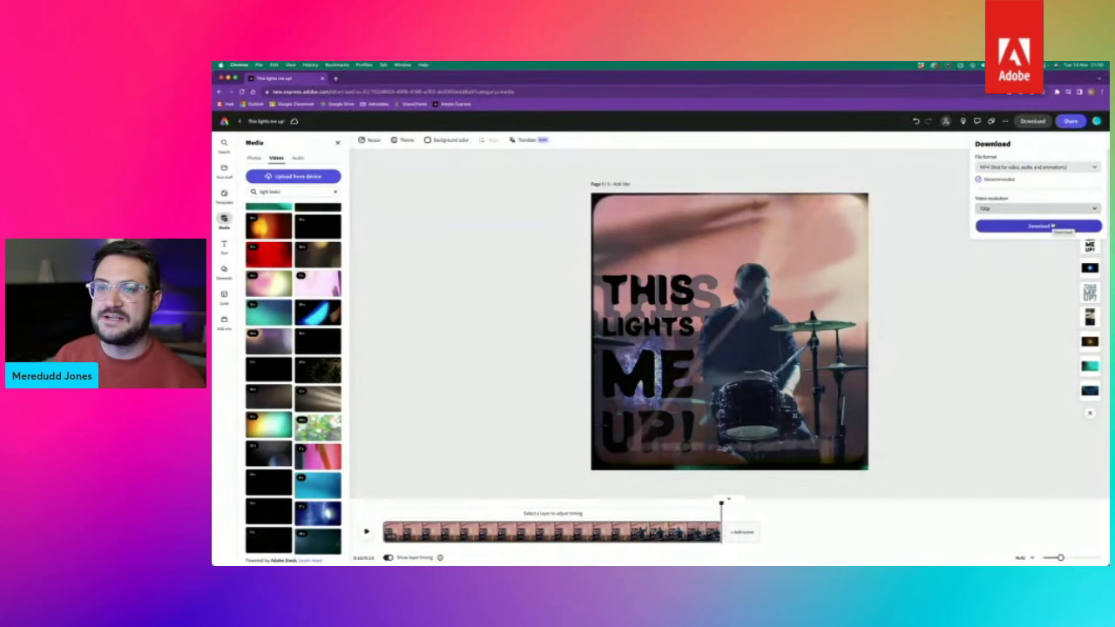